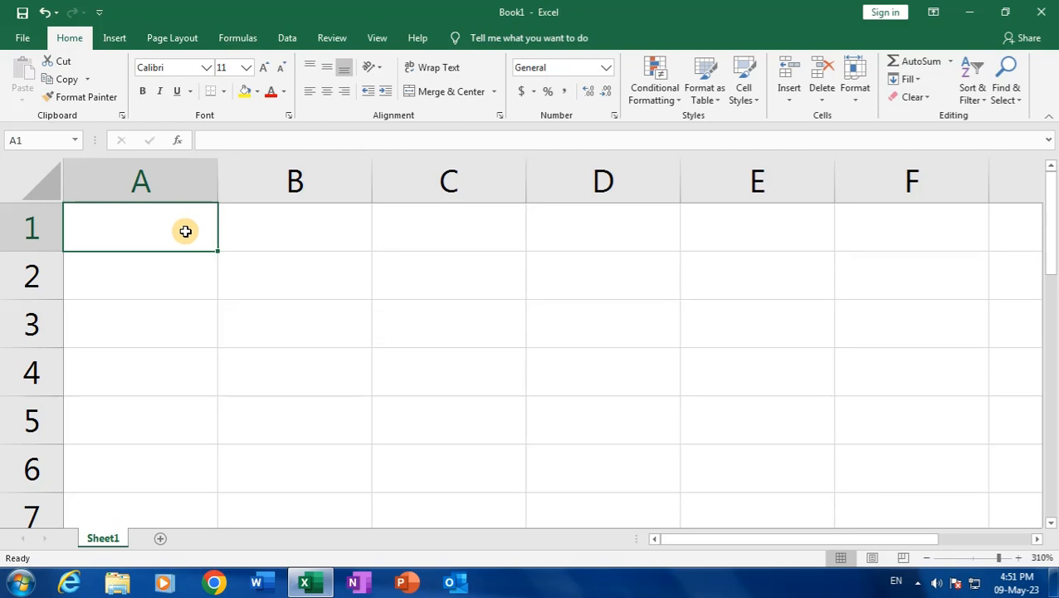
# Type the row-1 headings Name in A1, Age in B1, mobile in C1 and account in D1
pyautogui.write('Na')
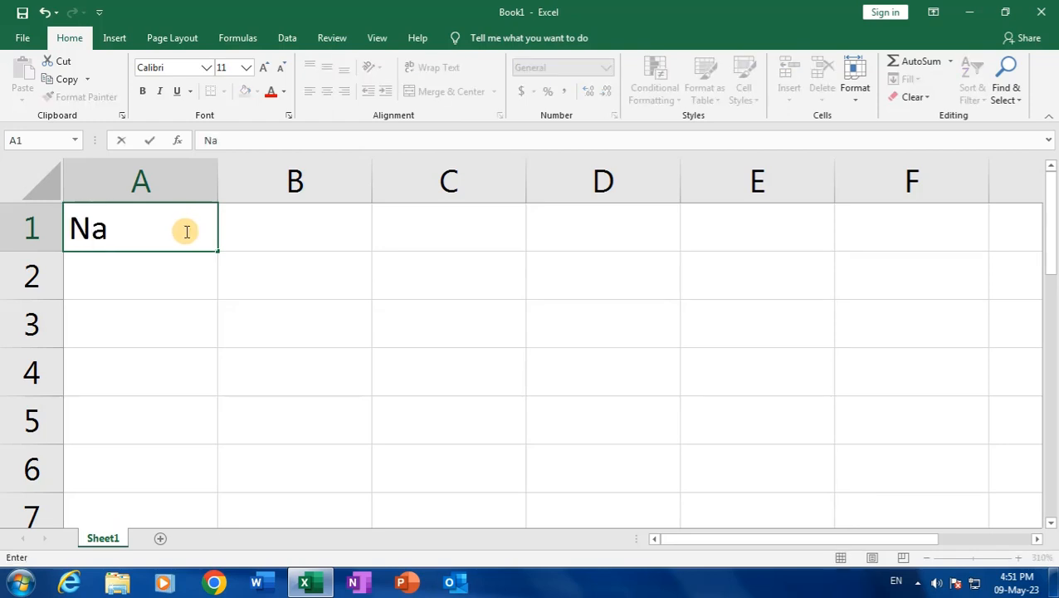
pyautogui.write('me')
pyautogui.press('Tab')
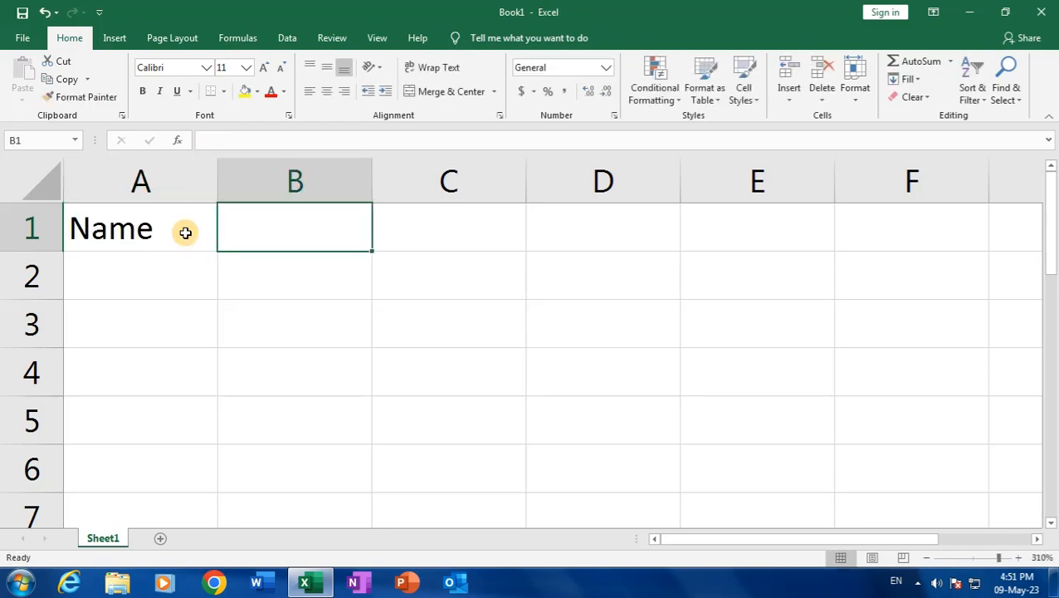
pyautogui.write('Age')
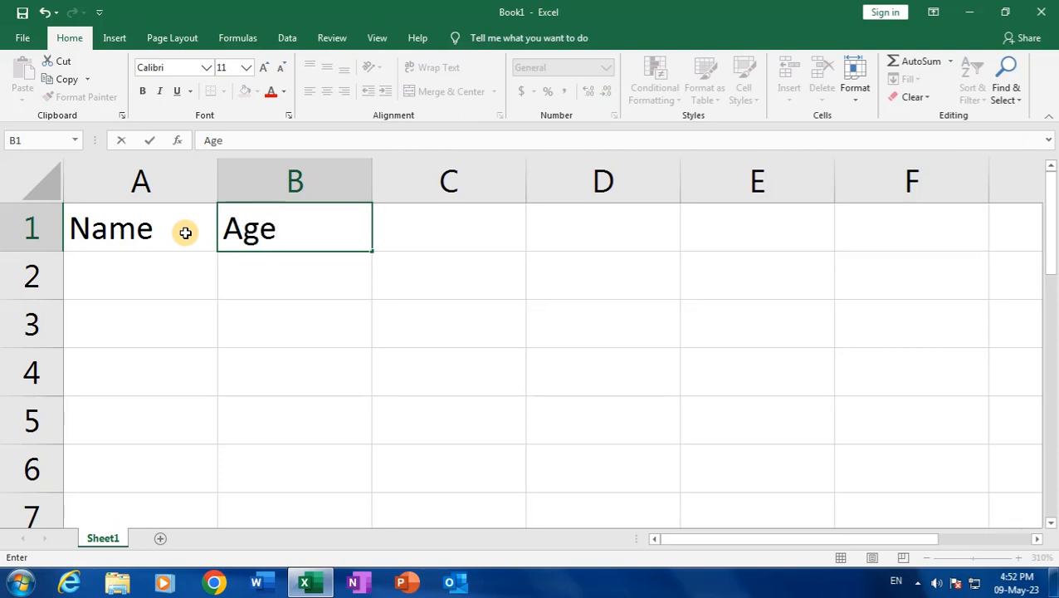
pyautogui.press('Tab')
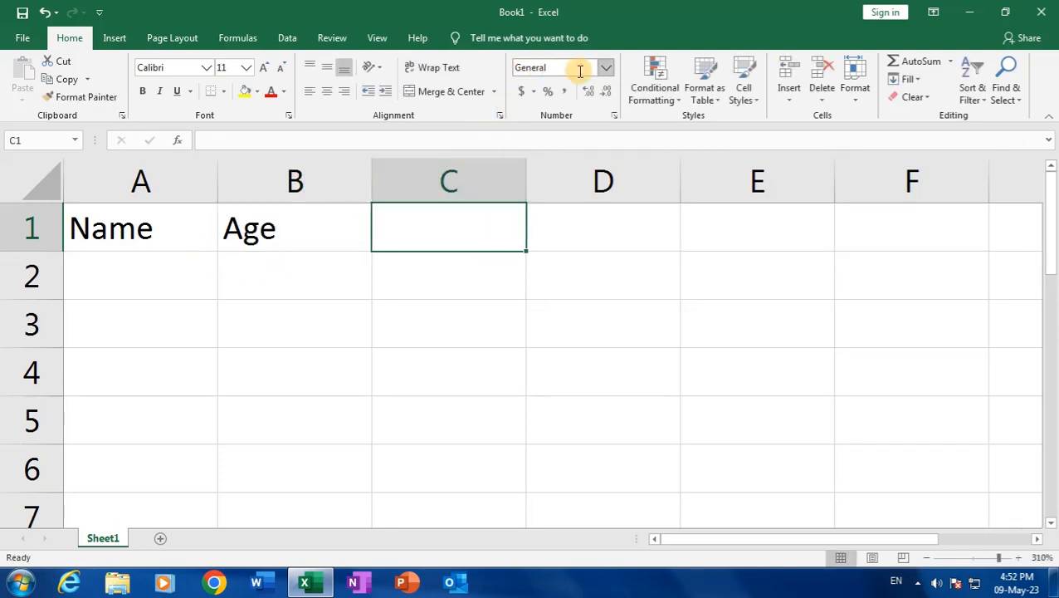
pyautogui.click(301, 255)
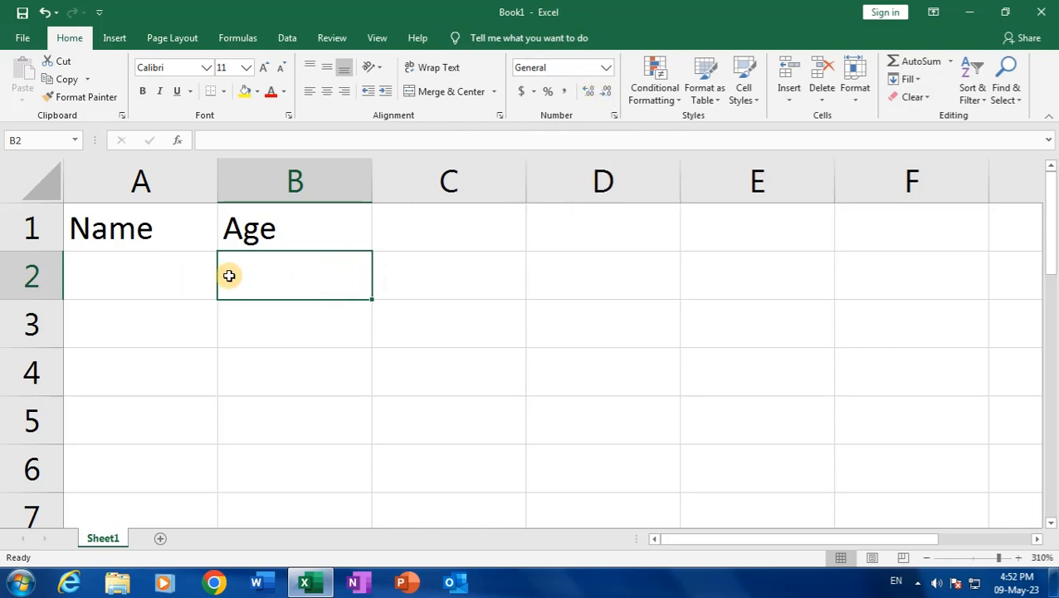
pyautogui.moveTo(171, 276); pyautogui.dragTo(166, 391)
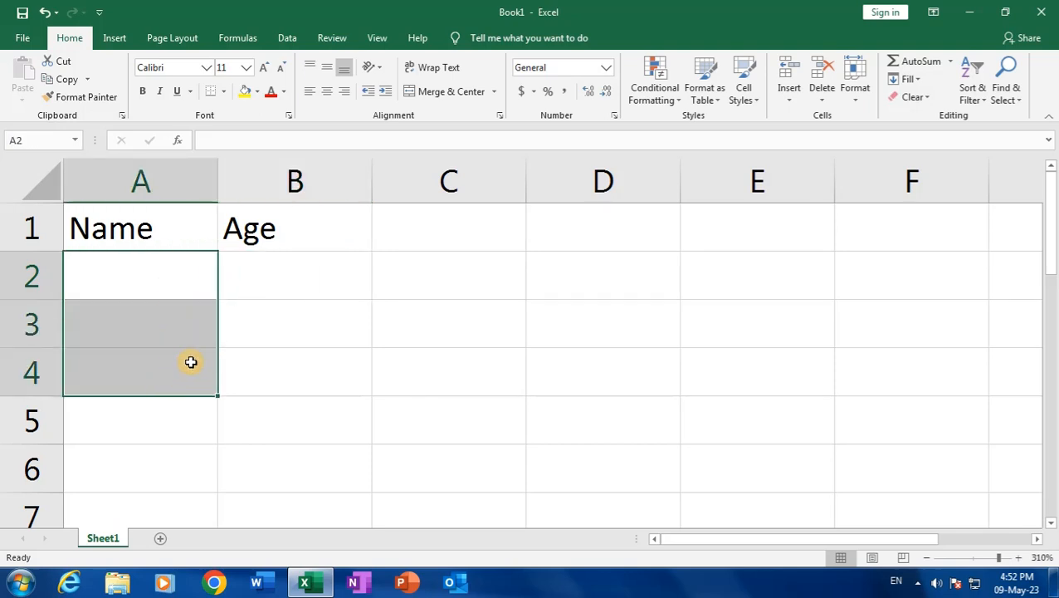
pyautogui.click(390, 220)
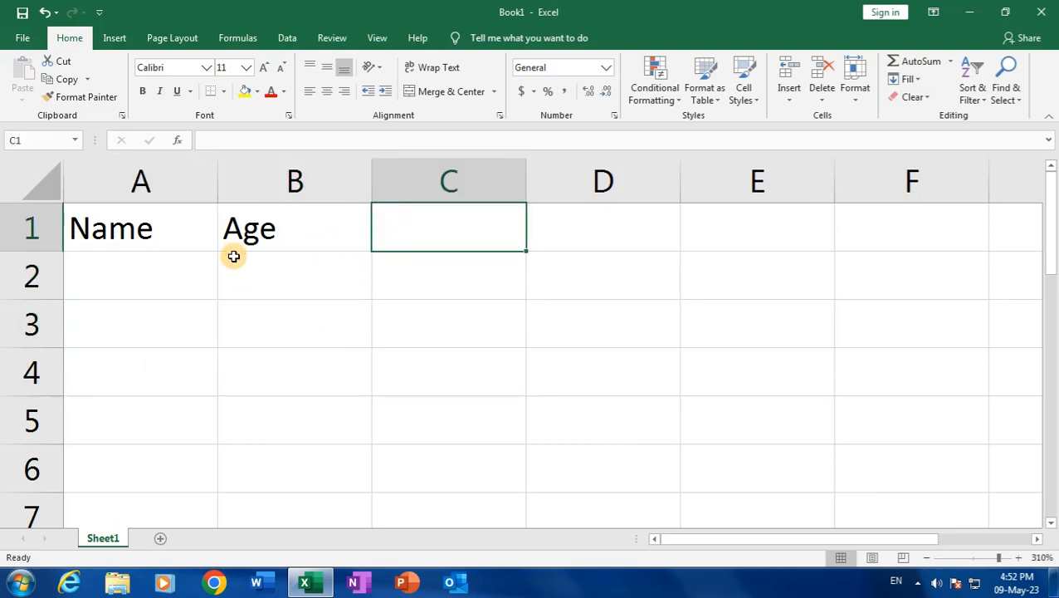
pyautogui.write('mob')
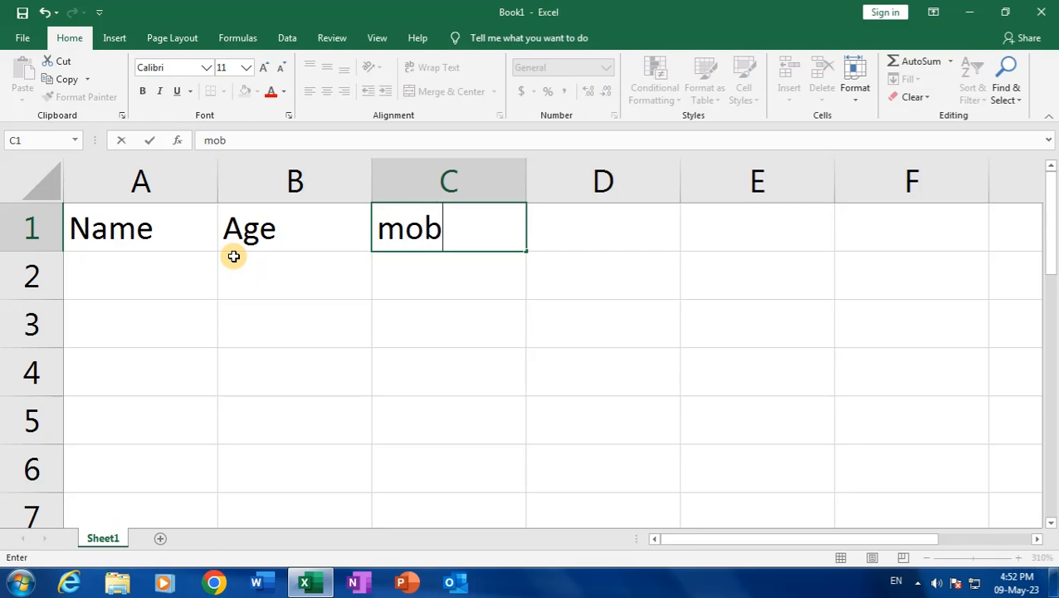
pyautogui.write('ile')
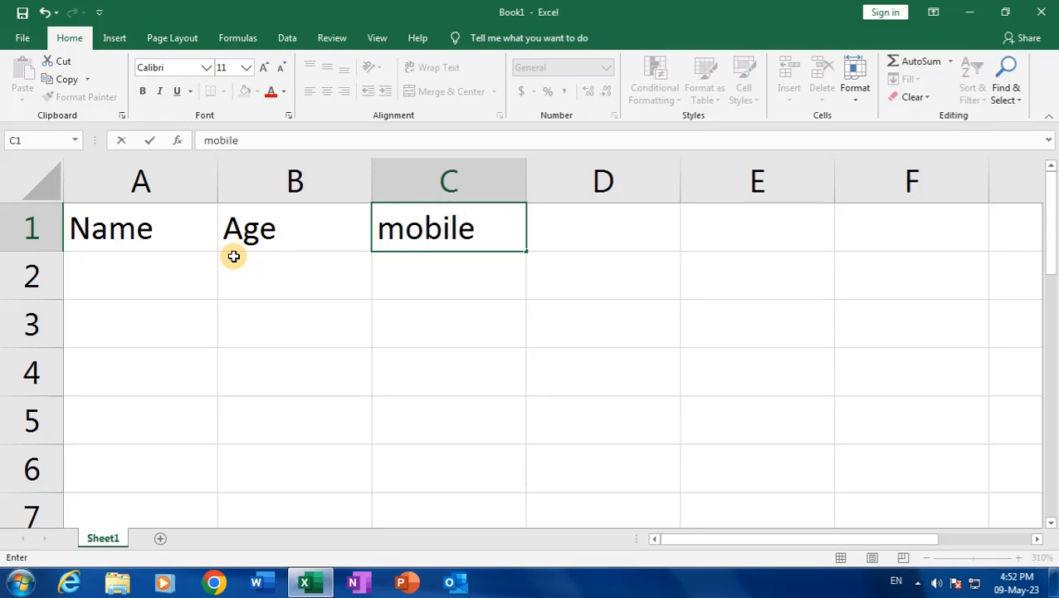
pyautogui.click(544, 234)
pyautogui.write('a')
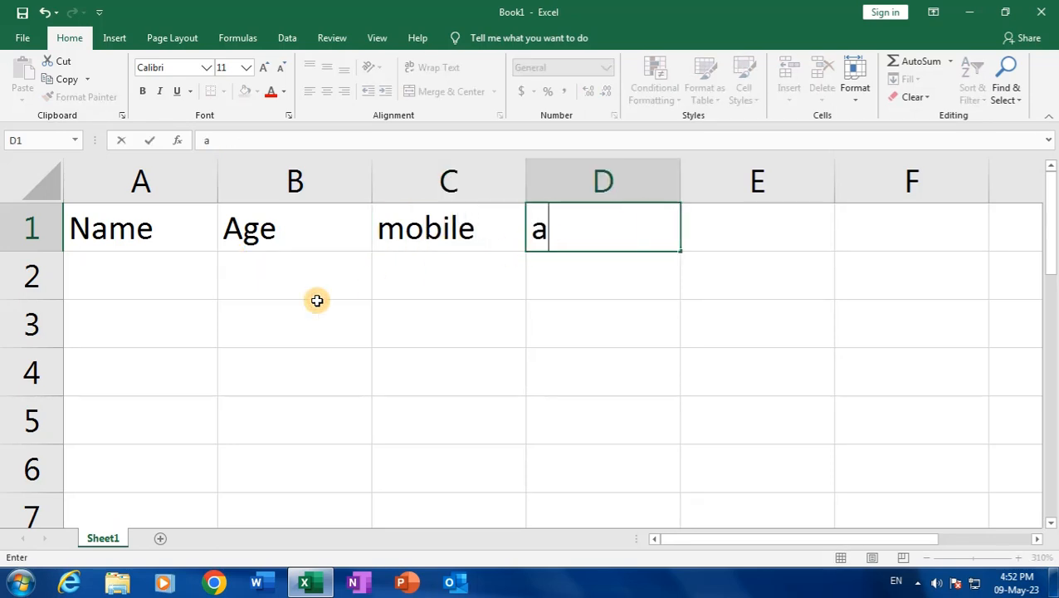
pyautogui.write('ccou')
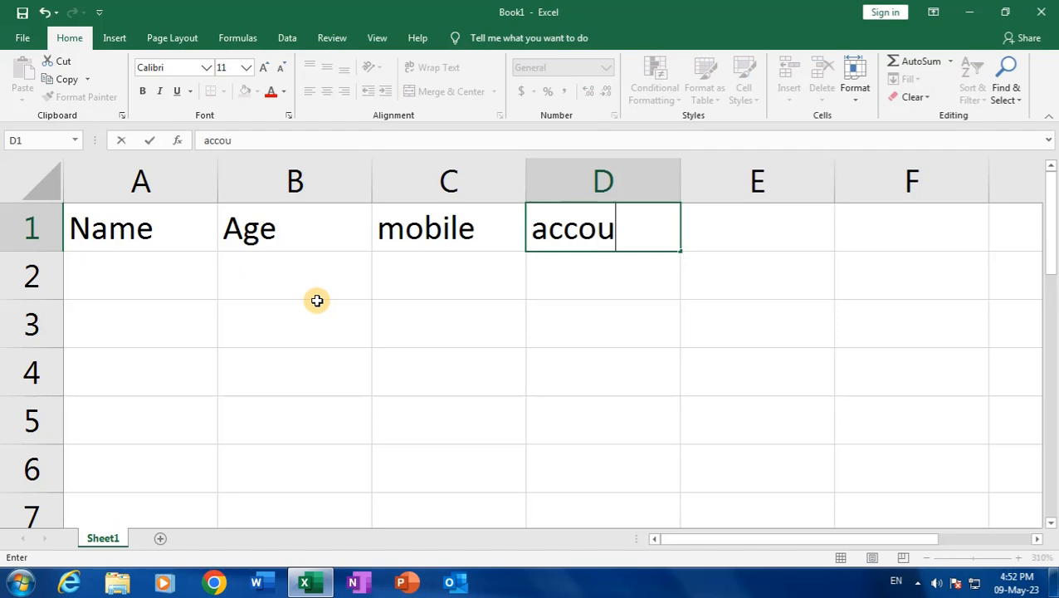
pyautogui.write('nt')
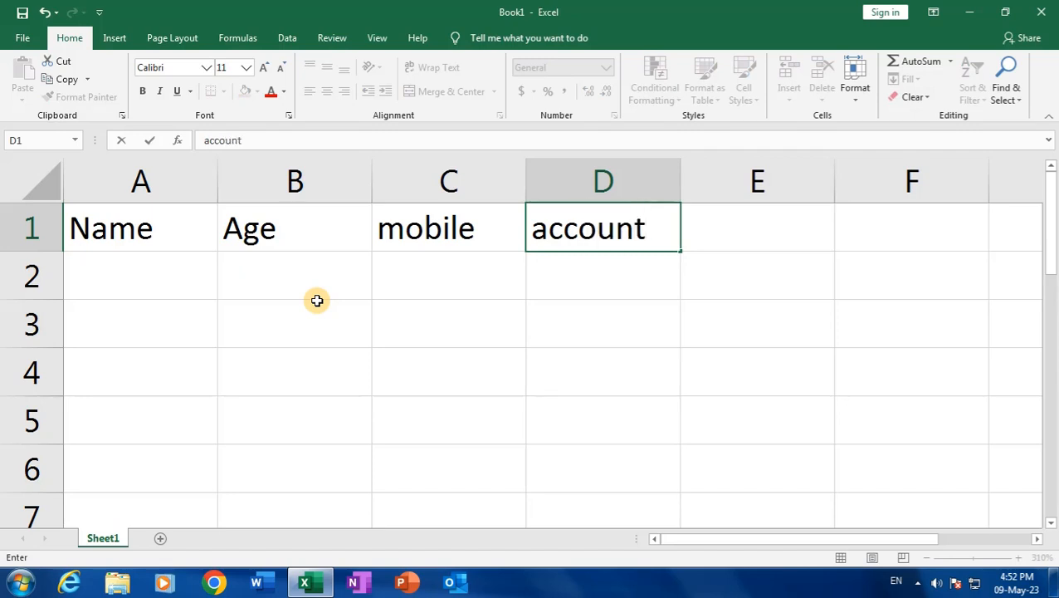
pyautogui.click(445, 324)
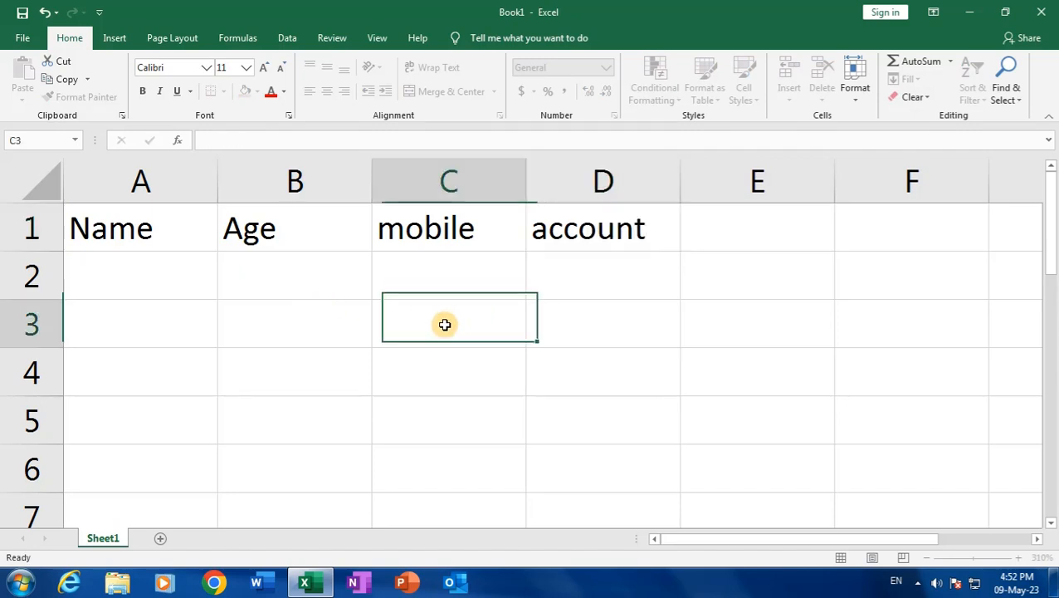
# Enter the 16-digit account number in D2, which Excel displays in scientific notation
pyautogui.click(556, 277)
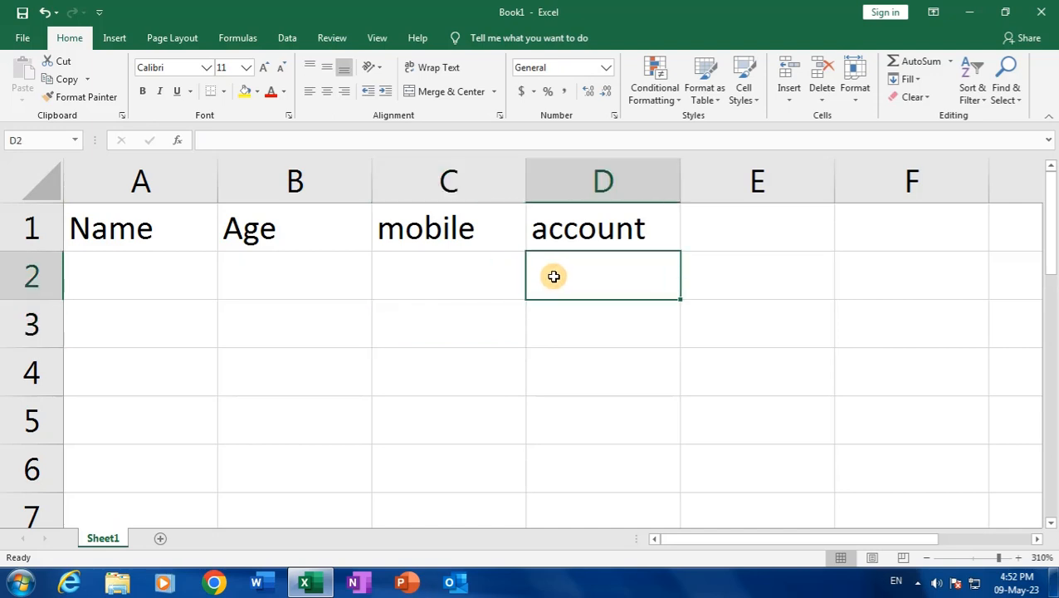
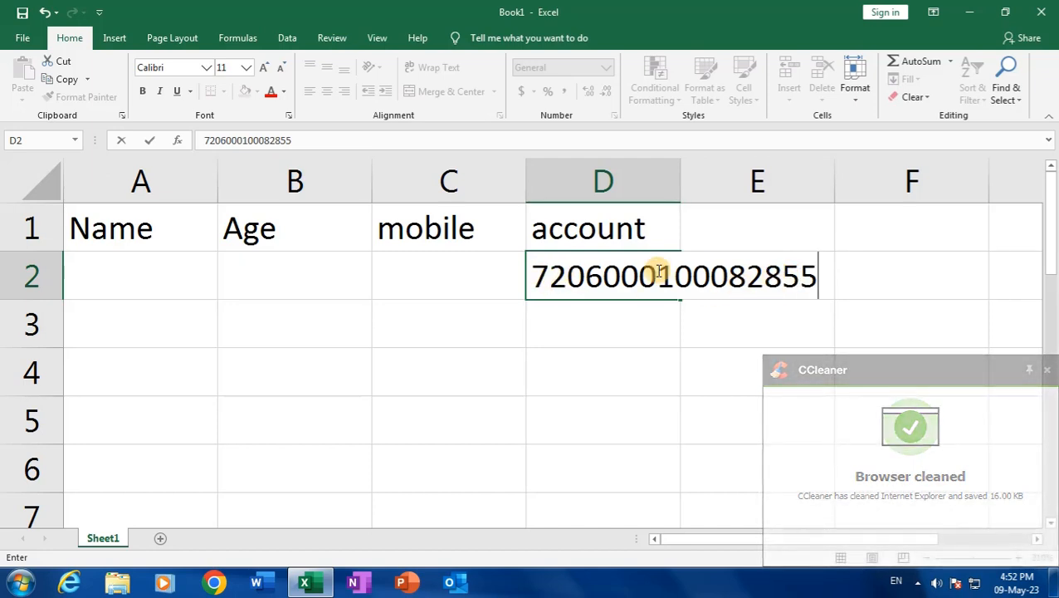
pyautogui.press('Return')
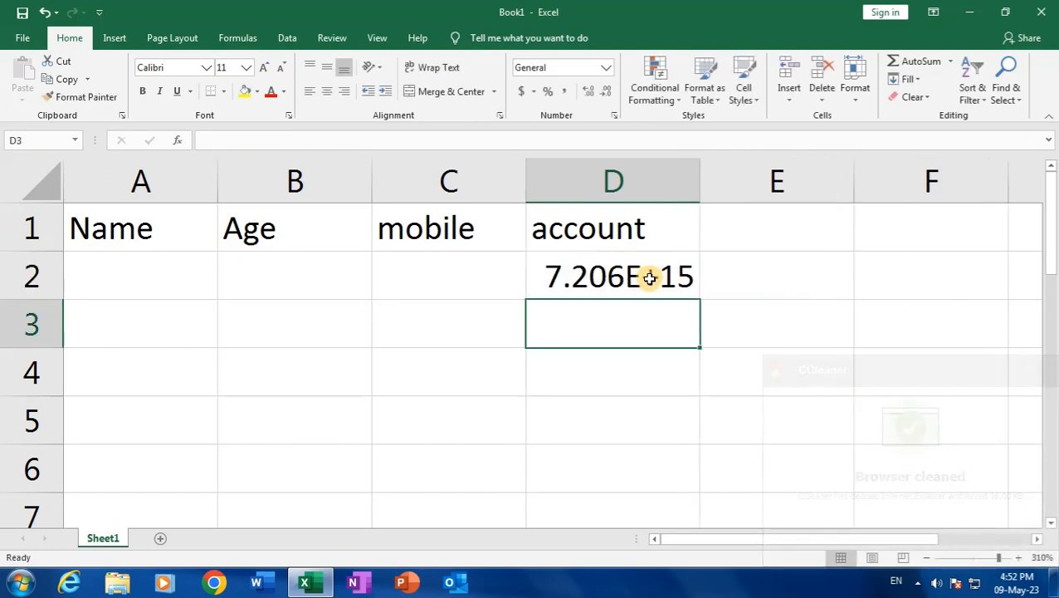
# Re-enter D2 as apostrophe-prefixed text ending in 5, and widen column D to fit
pyautogui.click(646, 275)
pyautogui.doubleClick(648, 276)
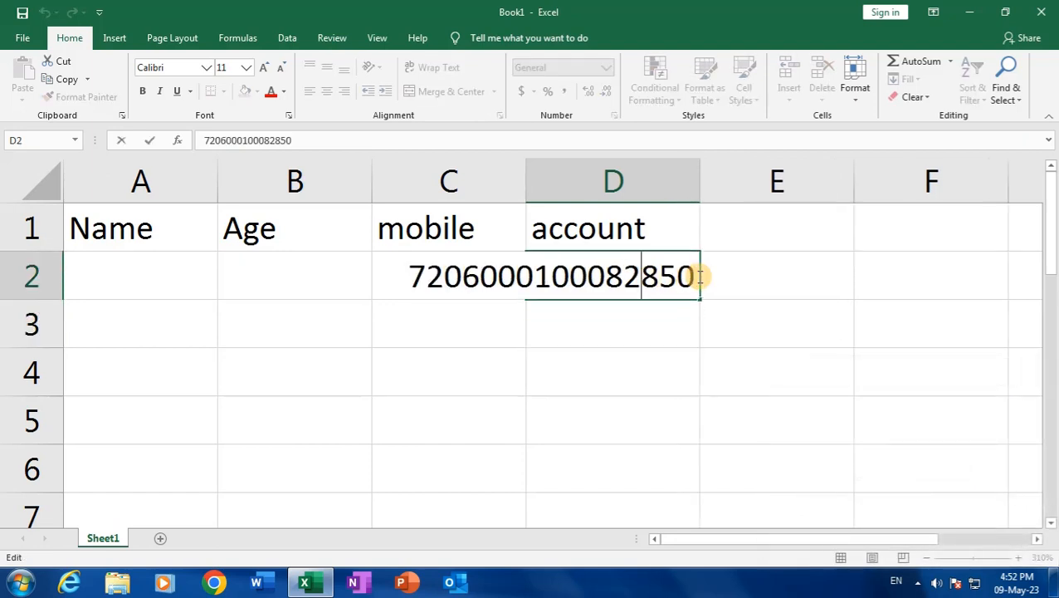
pyautogui.moveTo(678, 277); pyautogui.dragTo(695, 277)
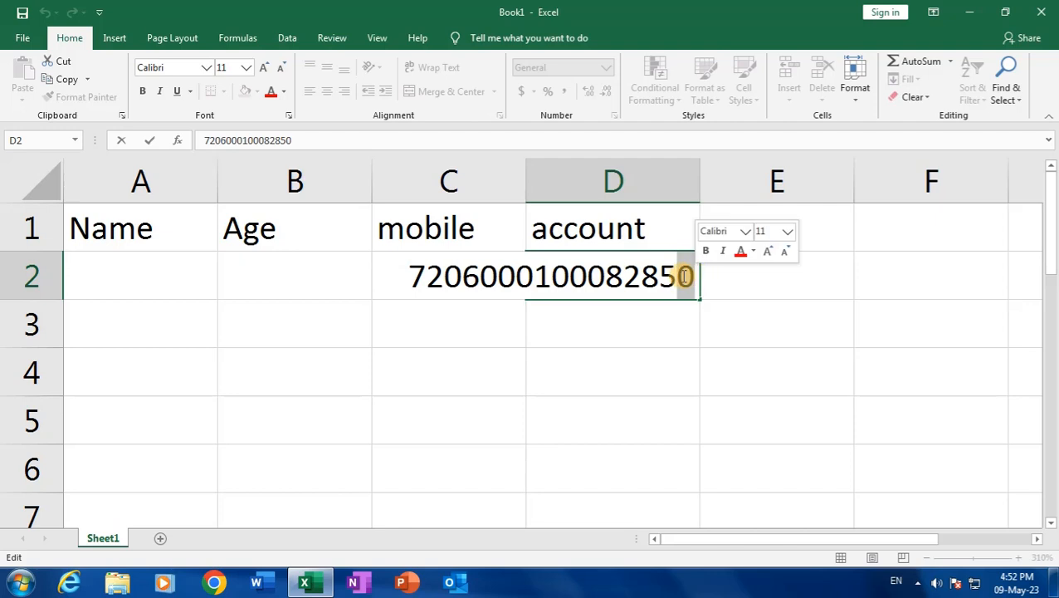
pyautogui.press('Return')
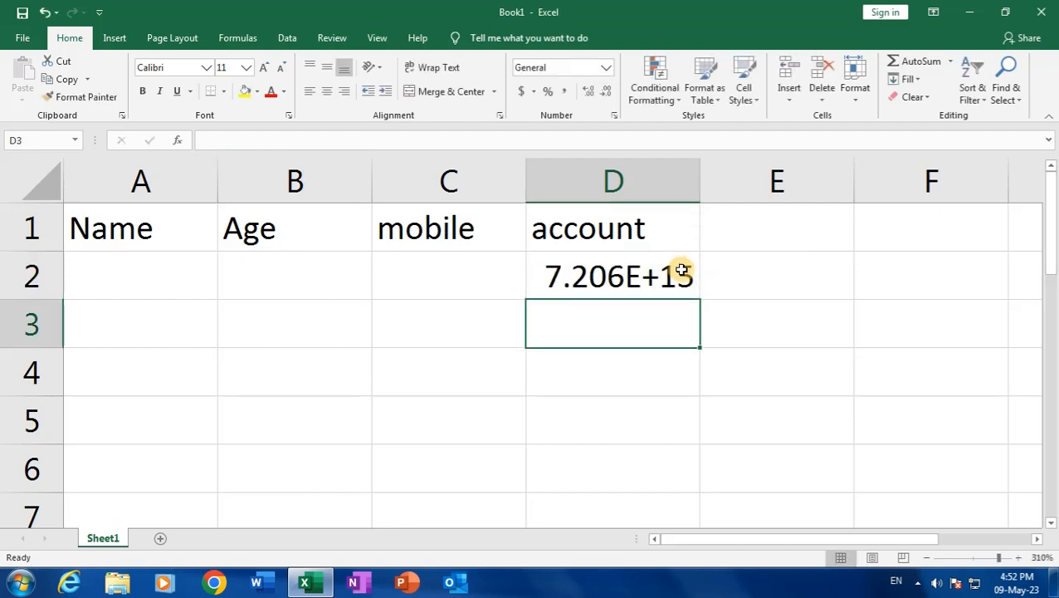
pyautogui.doubleClick(664, 276)
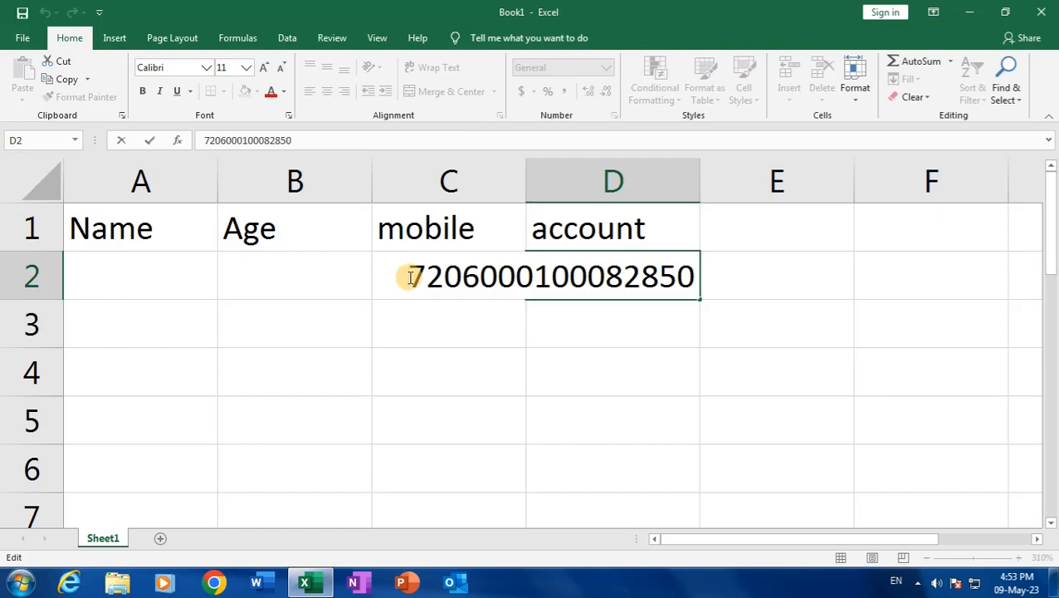
pyautogui.click(410, 278)
pyautogui.write("'")
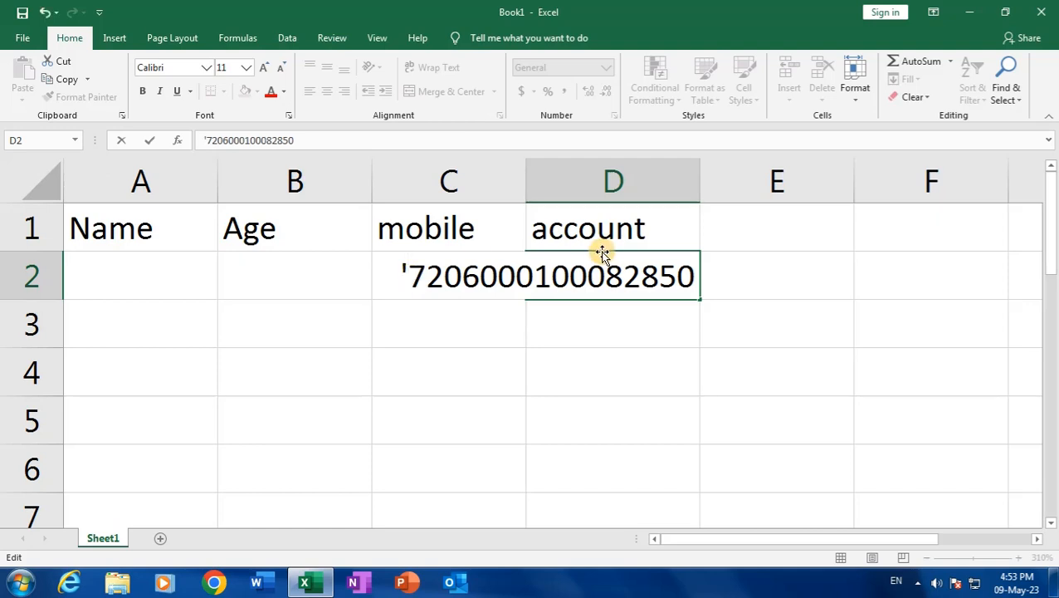
pyautogui.moveTo(677, 275); pyautogui.dragTo(703, 279)
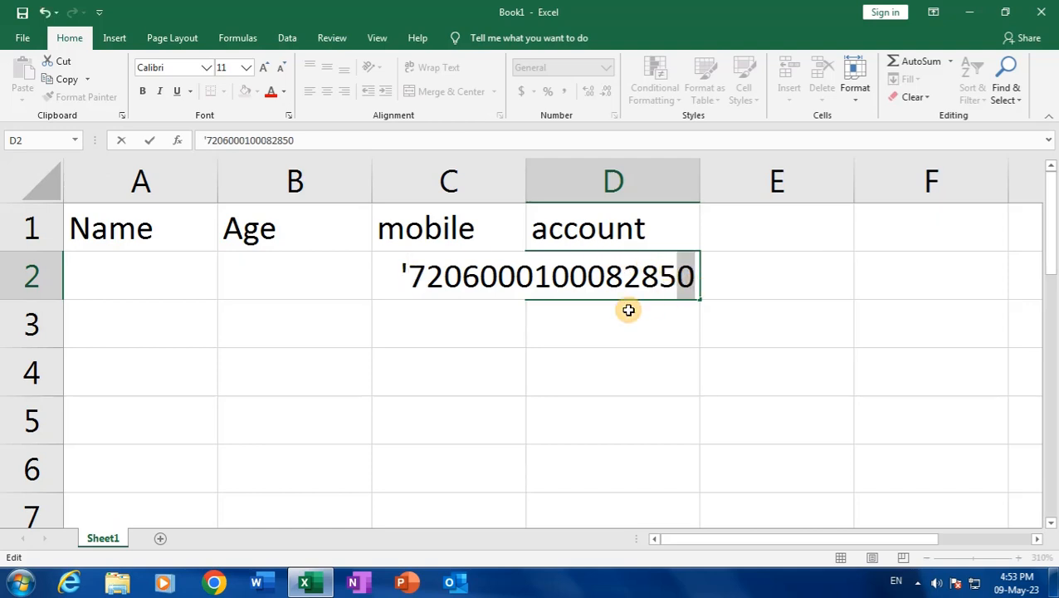
pyautogui.write('5')
pyautogui.press('Return')
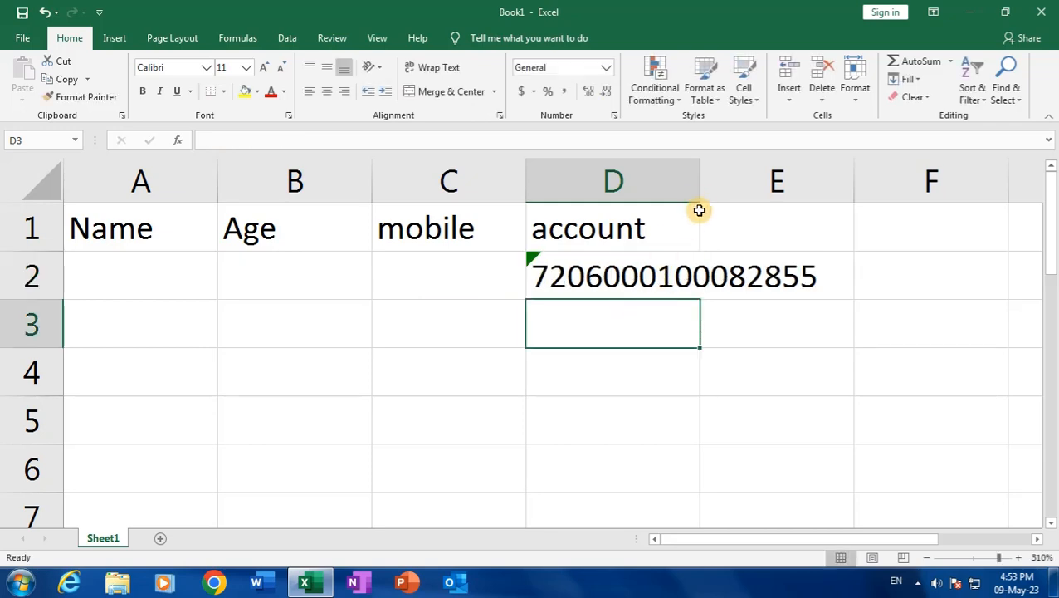
pyautogui.doubleClick(700, 186)
# Type the 16-digit account number into D3, where it appears as 7.206E+15
pyautogui.click(698, 184)
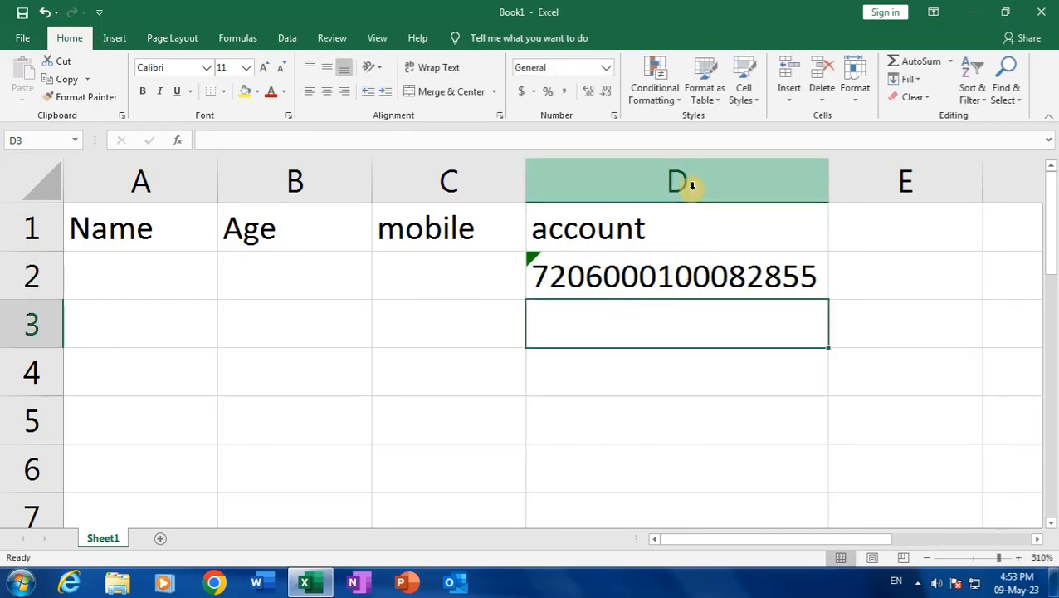
pyautogui.click(714, 275)
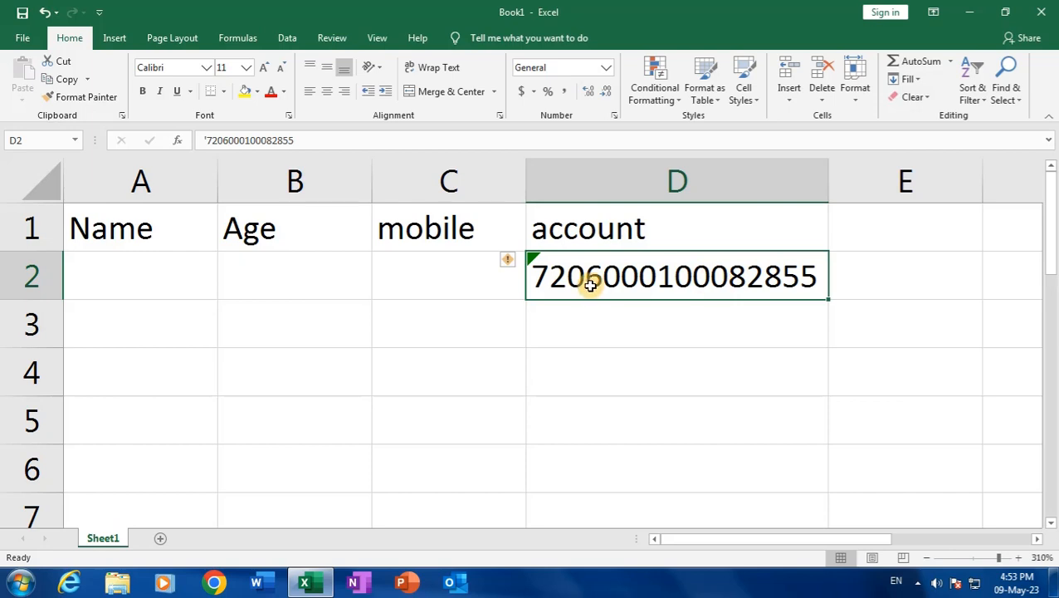
pyautogui.click(569, 314)
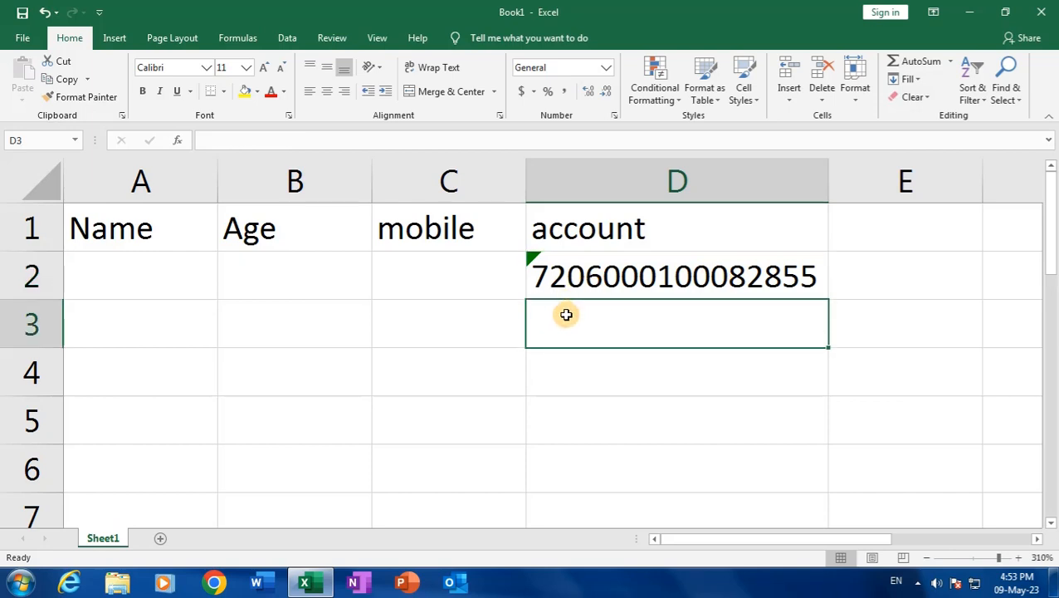
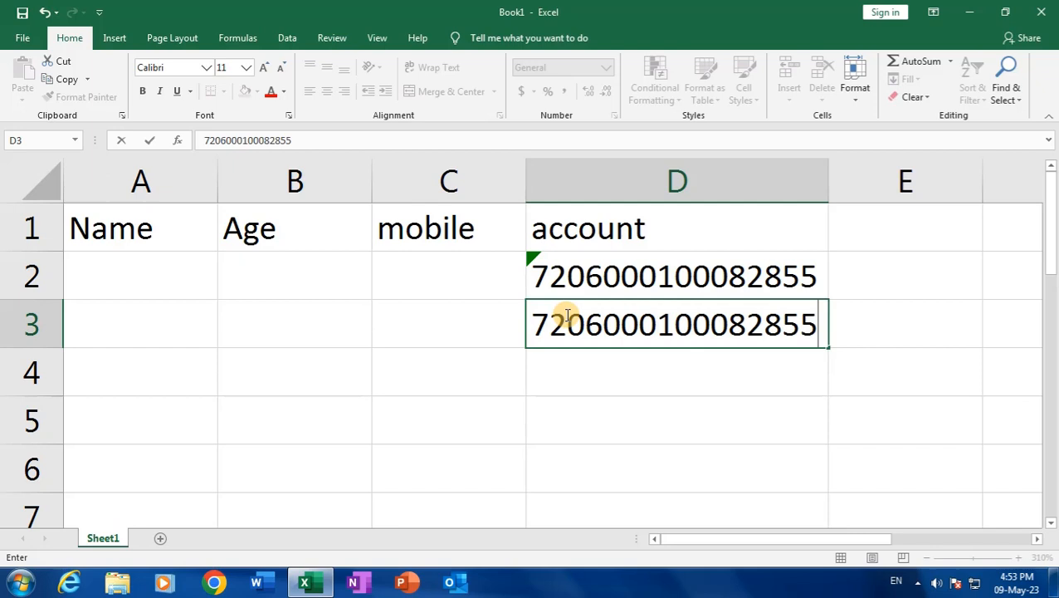
pyautogui.press('Return')
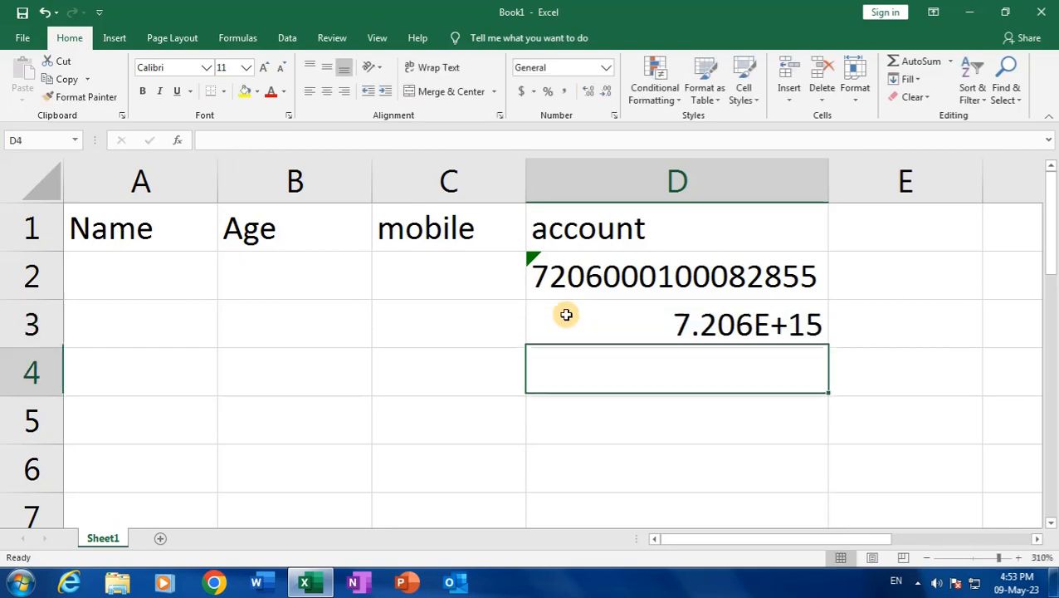
pyautogui.click(692, 324)
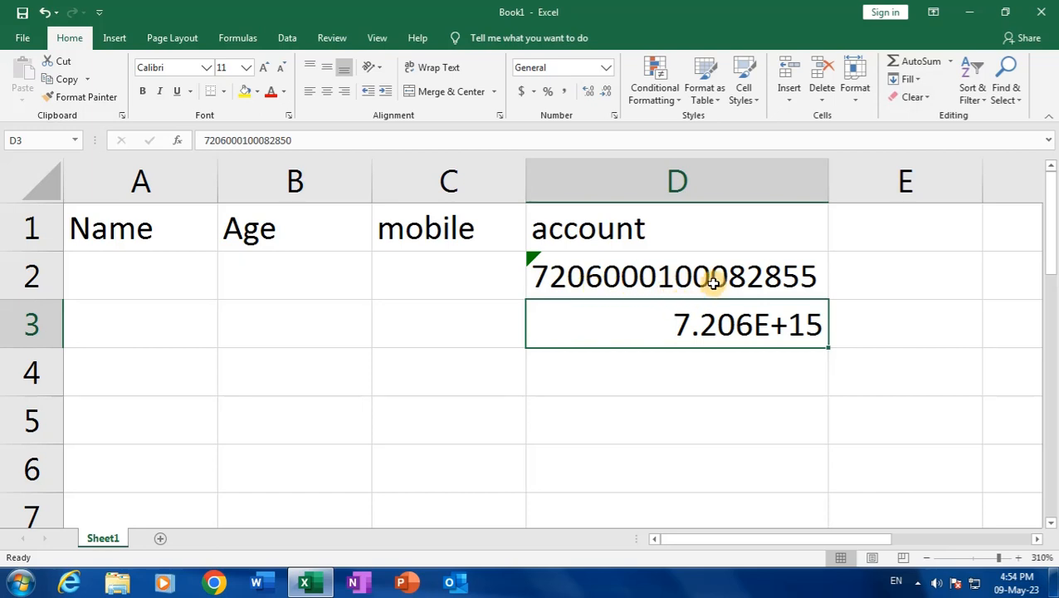
# Inspect the digits stored in D3 and compare them with D2's account number
pyautogui.doubleClick(622, 326)
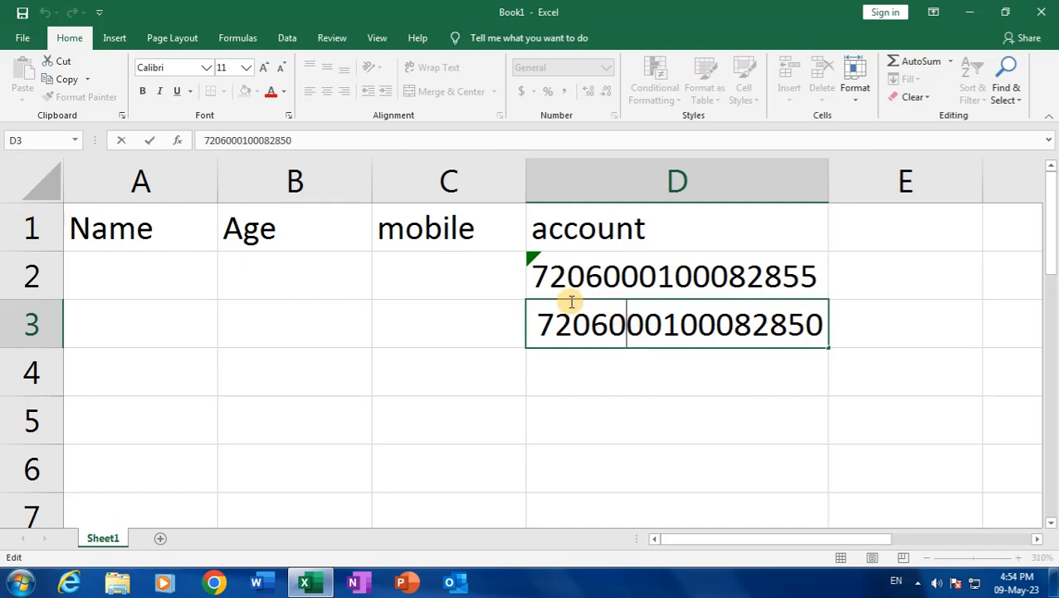
pyautogui.press('Return')
pyautogui.click(700, 326)
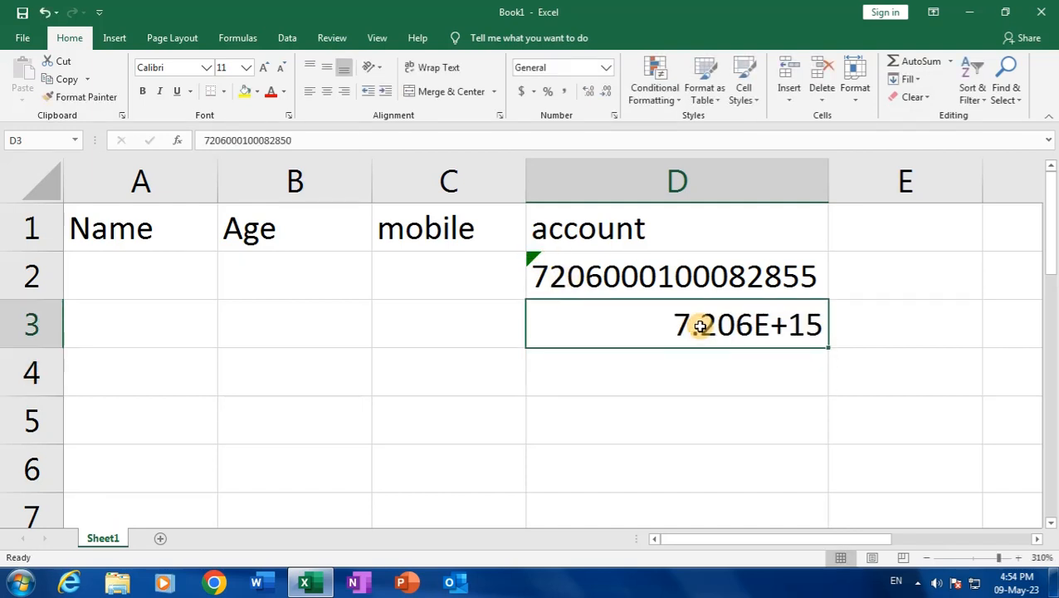
pyautogui.doubleClick(611, 324)
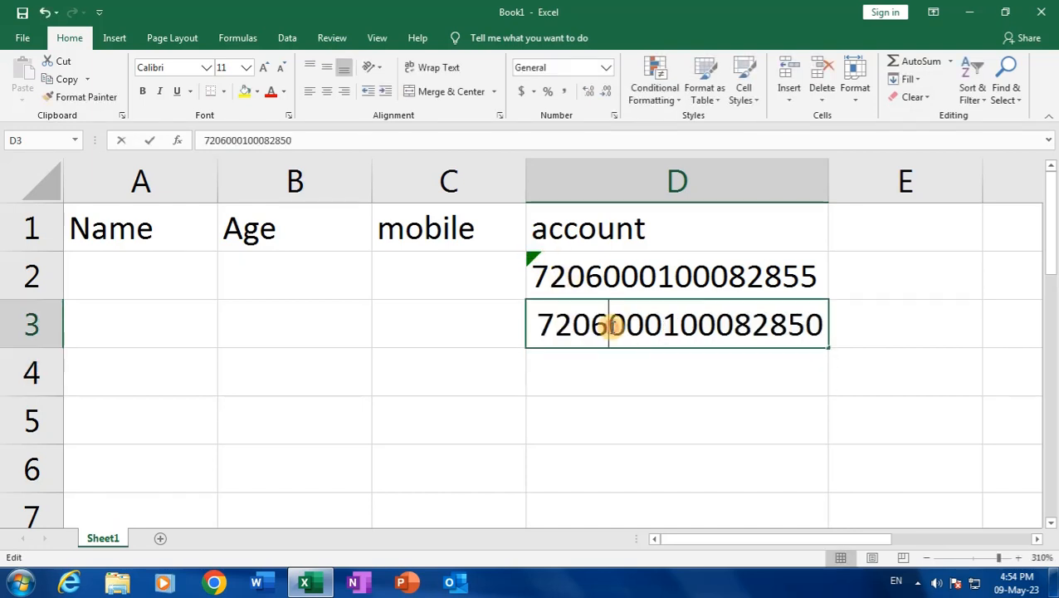
pyautogui.moveTo(804, 324); pyautogui.dragTo(833, 322)
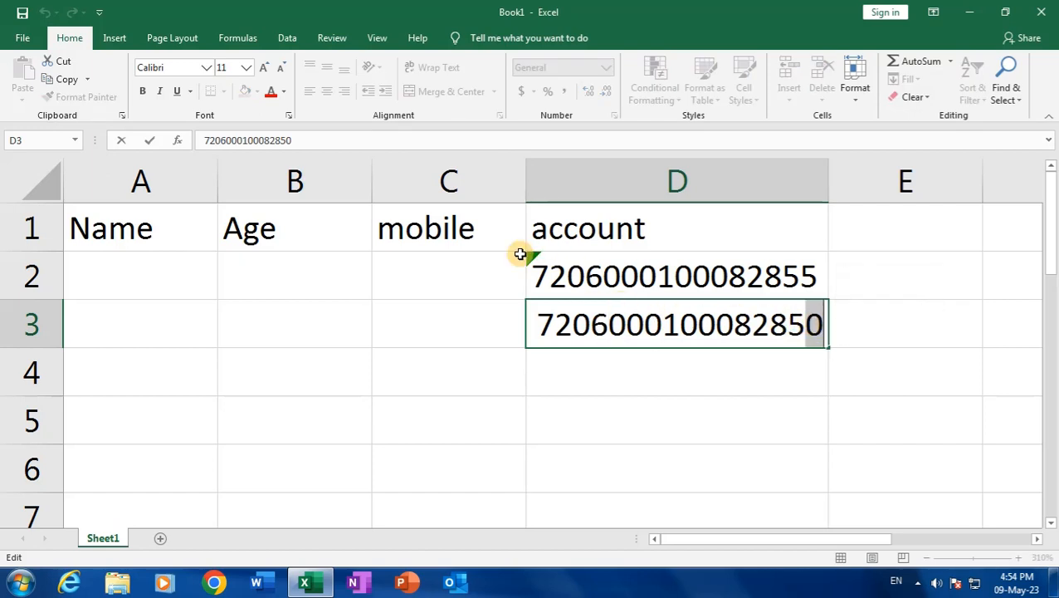
pyautogui.press('Return')
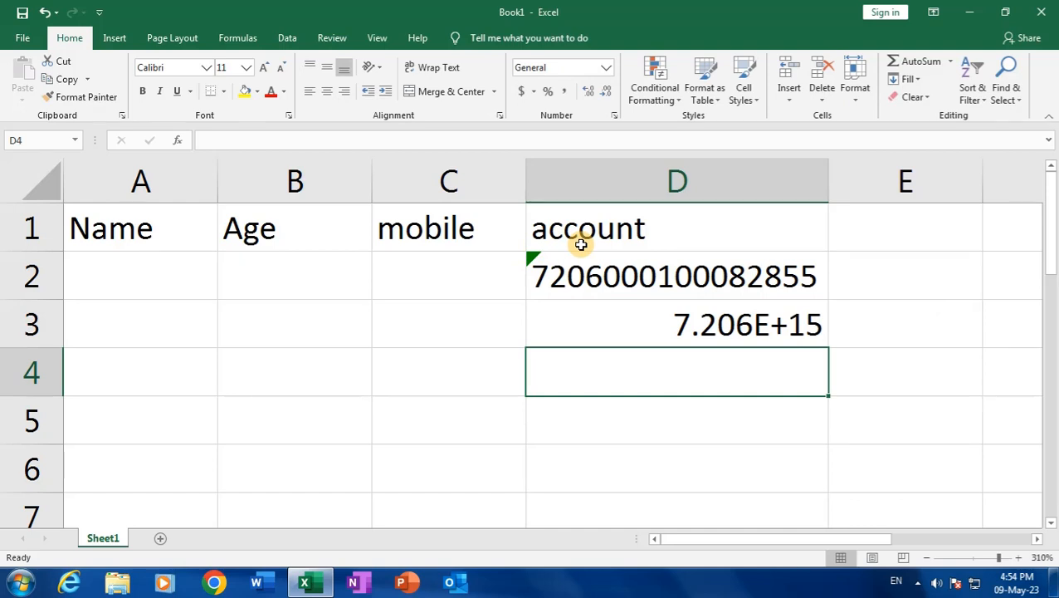
pyautogui.click(695, 324)
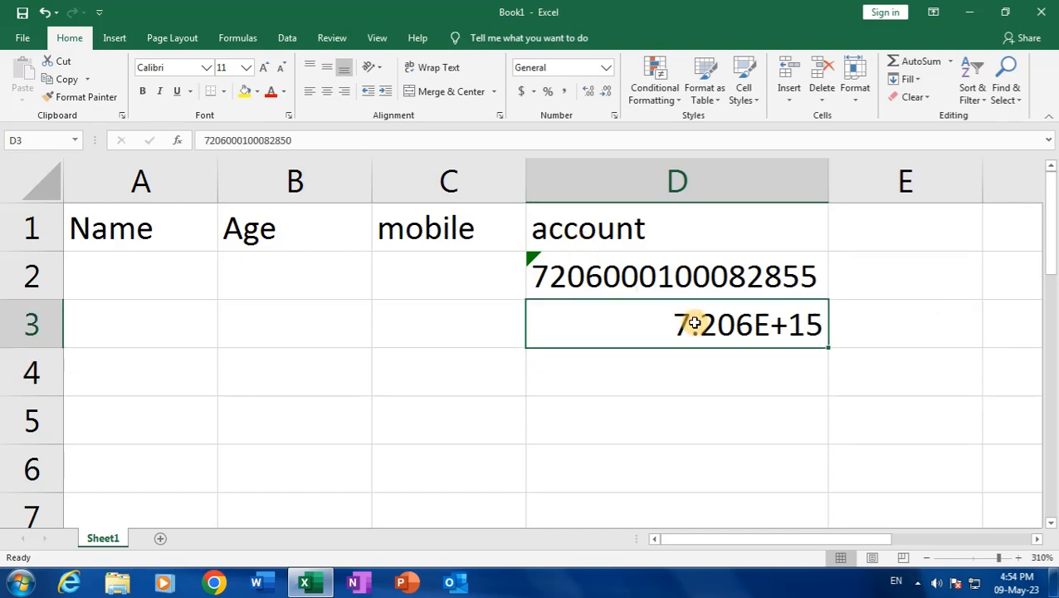
pyautogui.click(678, 365)
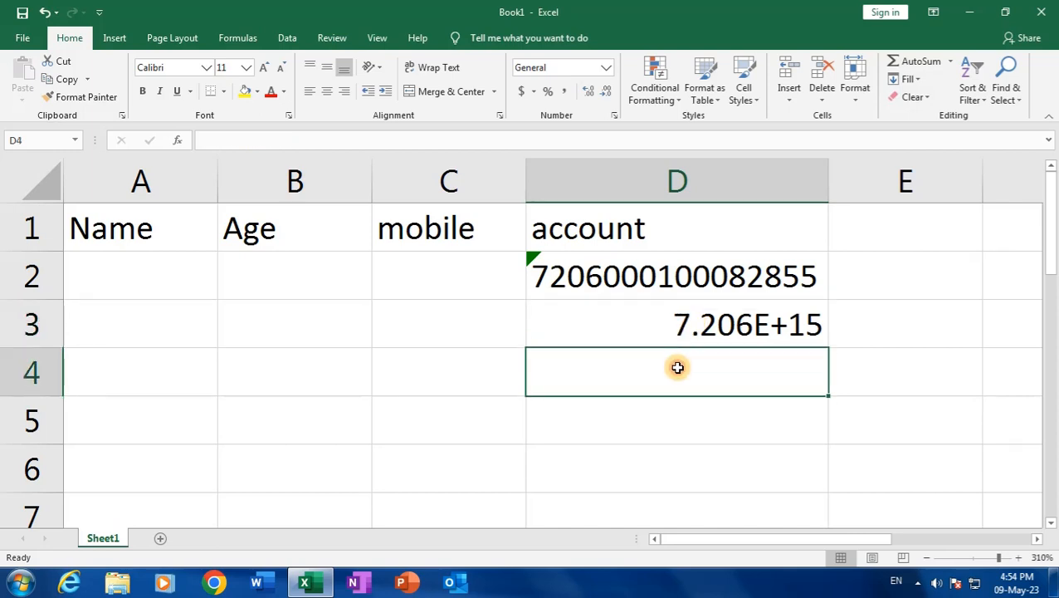
pyautogui.click(674, 307)
pyautogui.click(670, 270)
pyautogui.click(669, 243)
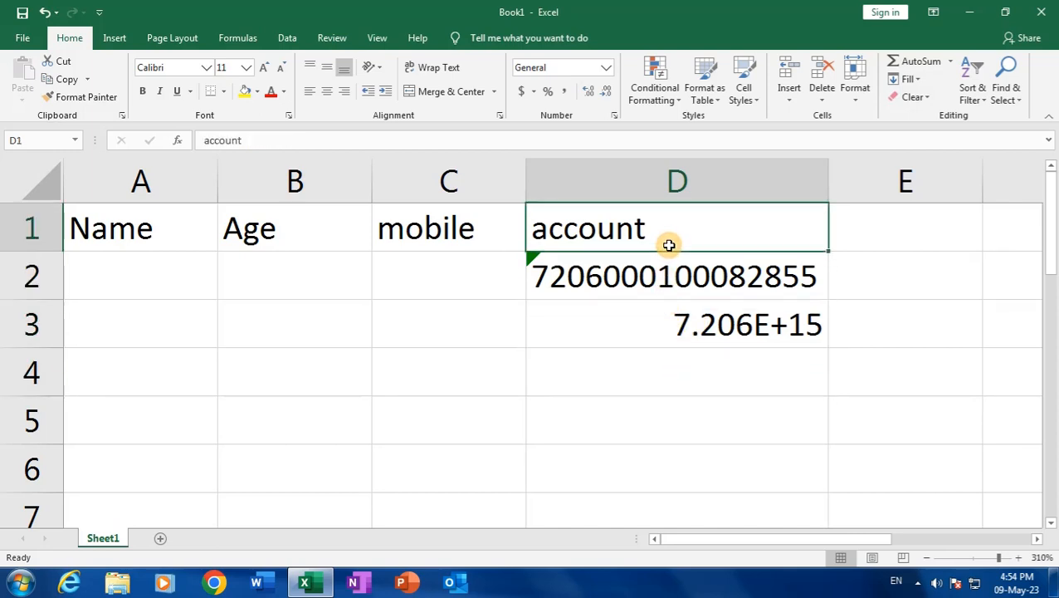
pyautogui.click(666, 295)
# Prefix D3's number with an apostrophe and change its final digit from 0 to 5
pyautogui.click(660, 332)
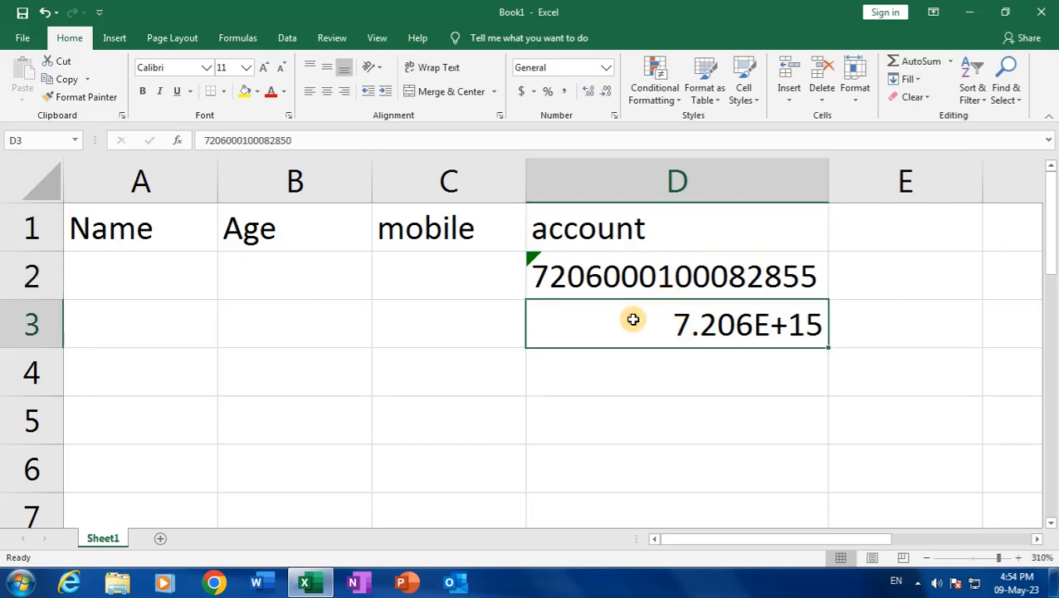
pyautogui.doubleClick(592, 322)
pyautogui.click(537, 319)
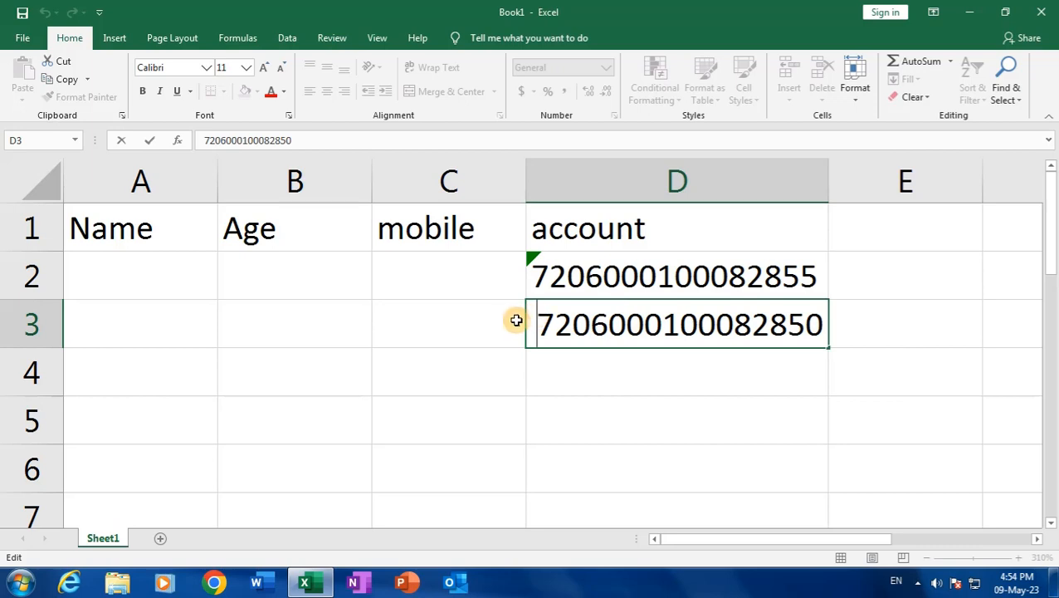
pyautogui.write("'")
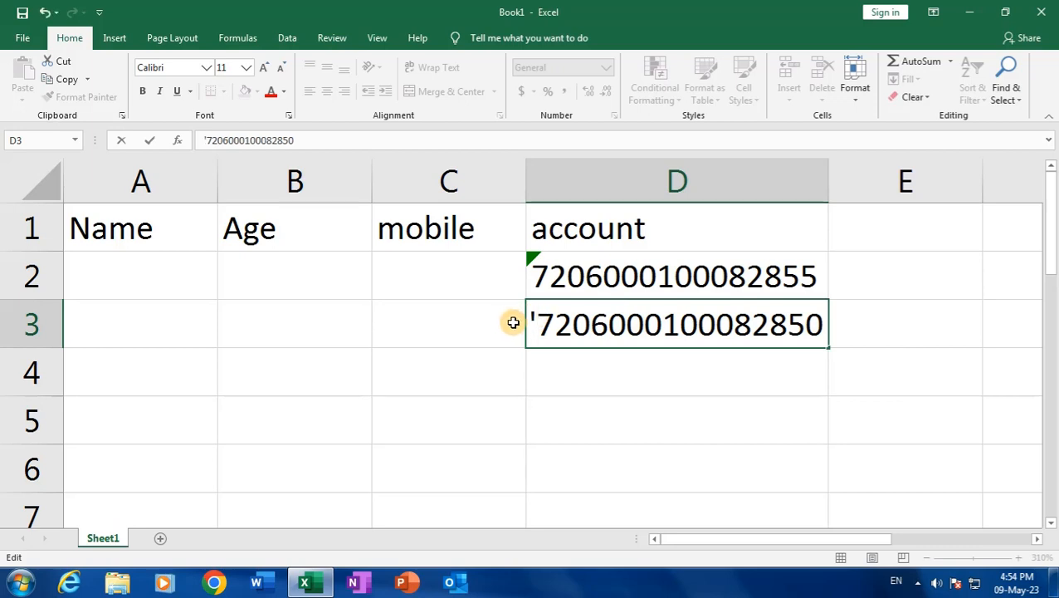
pyautogui.moveTo(810, 321); pyautogui.dragTo(822, 323)
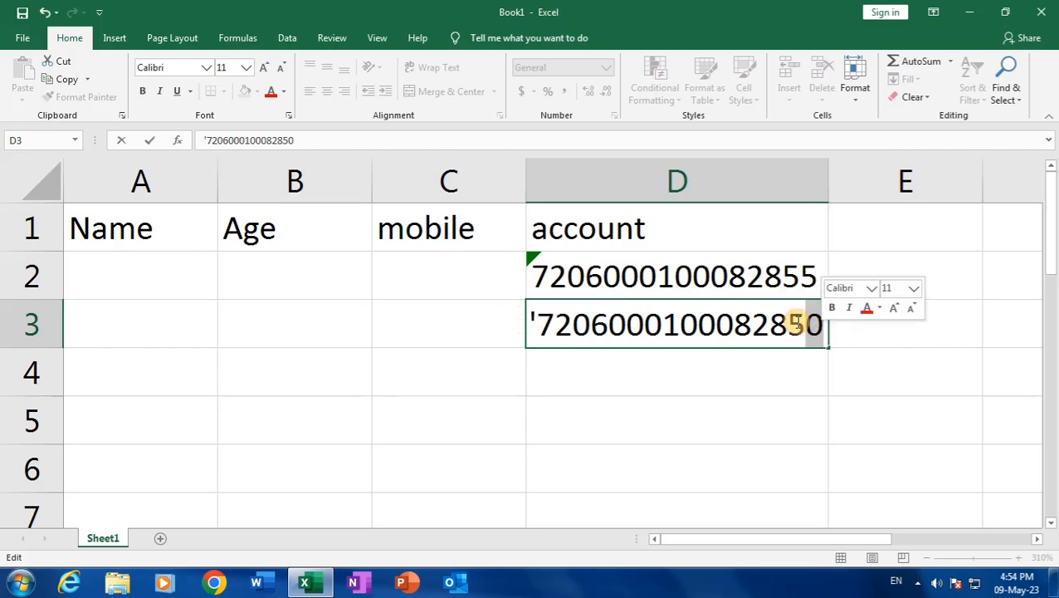
pyautogui.write('5')
pyautogui.press('Return')
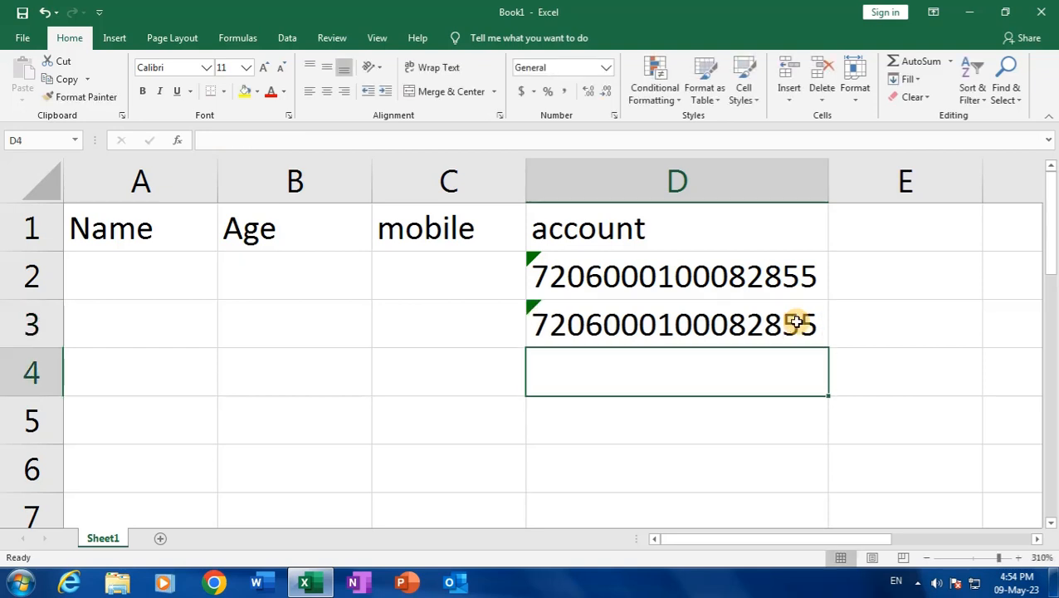
pyautogui.click(718, 326)
# Clear D3 and apply the Text number format to D3 and the cells below
pyautogui.press('Delete')
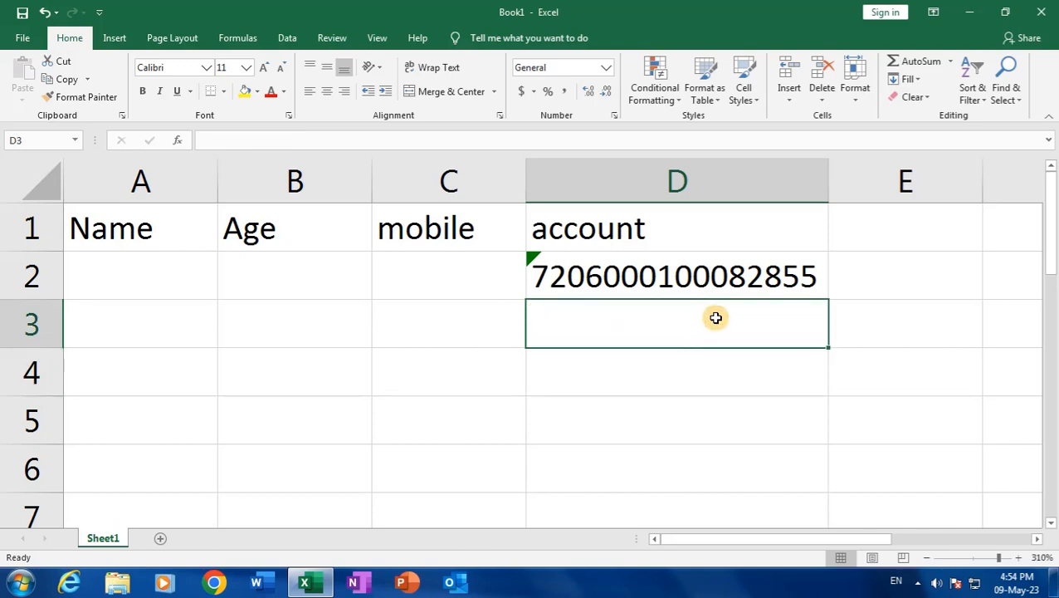
pyautogui.moveTo(677, 321); pyautogui.dragTo(658, 496)
pyautogui.scroll(11, 640, 334)
pyautogui.scroll(3, 640, 334)
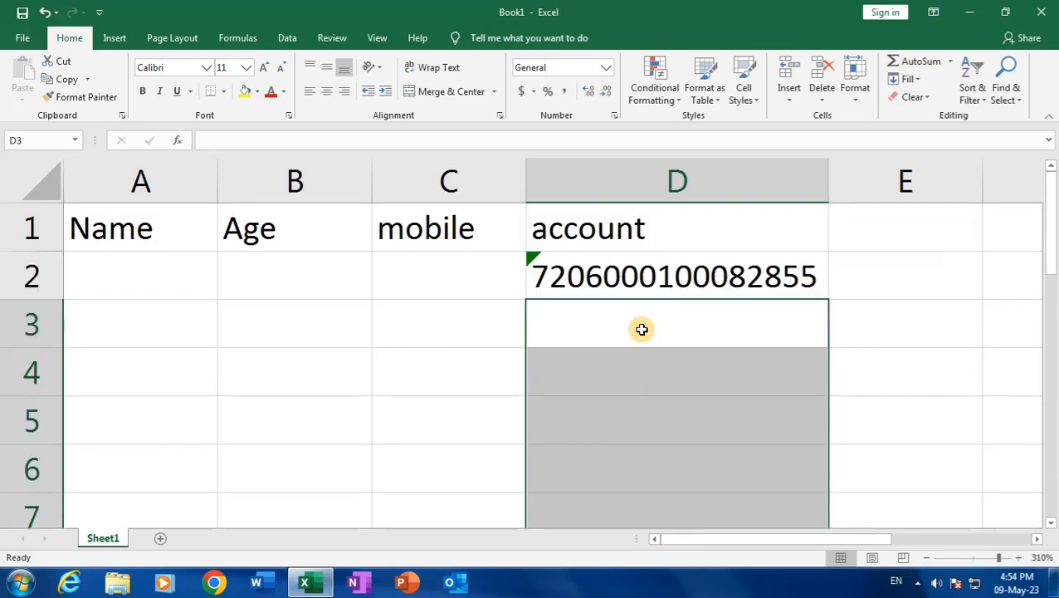
pyautogui.click(607, 68)
pyautogui.scroll(-1, 614, 315)
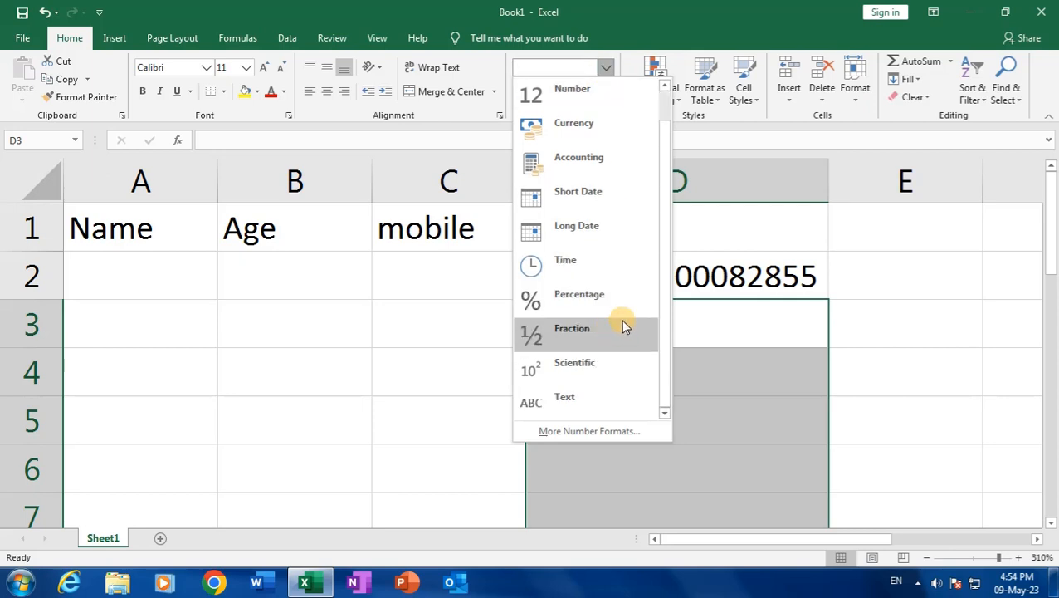
pyautogui.click(585, 400)
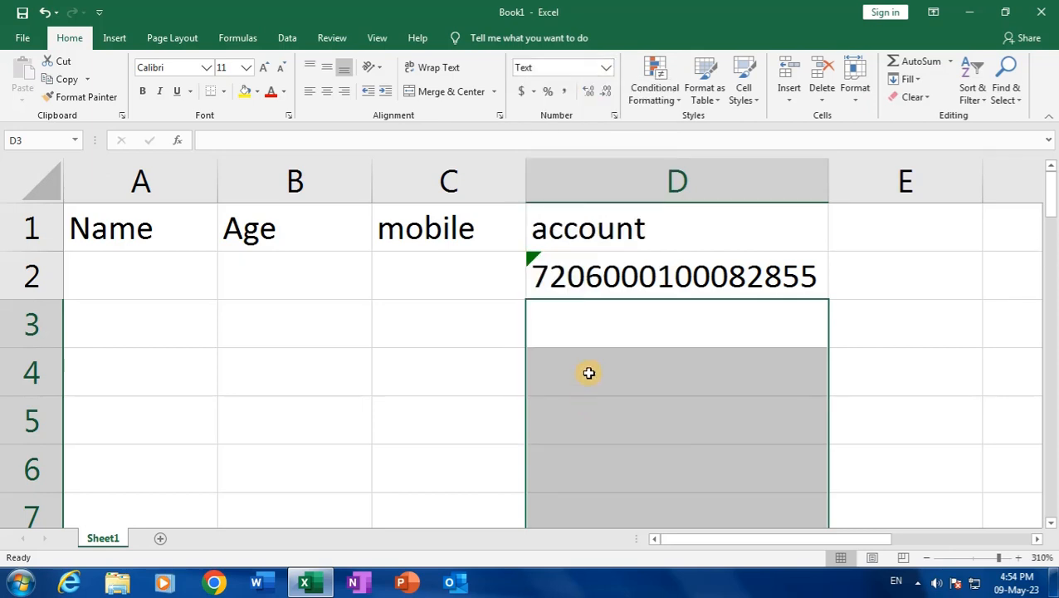
# Retype the 16-digit account number into D3 so it is stored as text
pyautogui.click(589, 325)
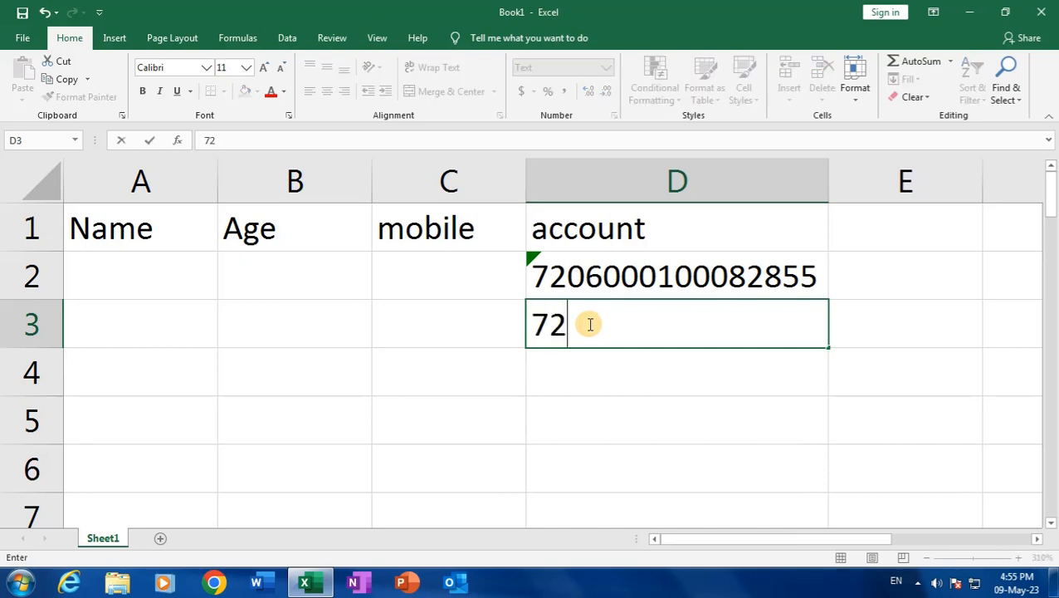
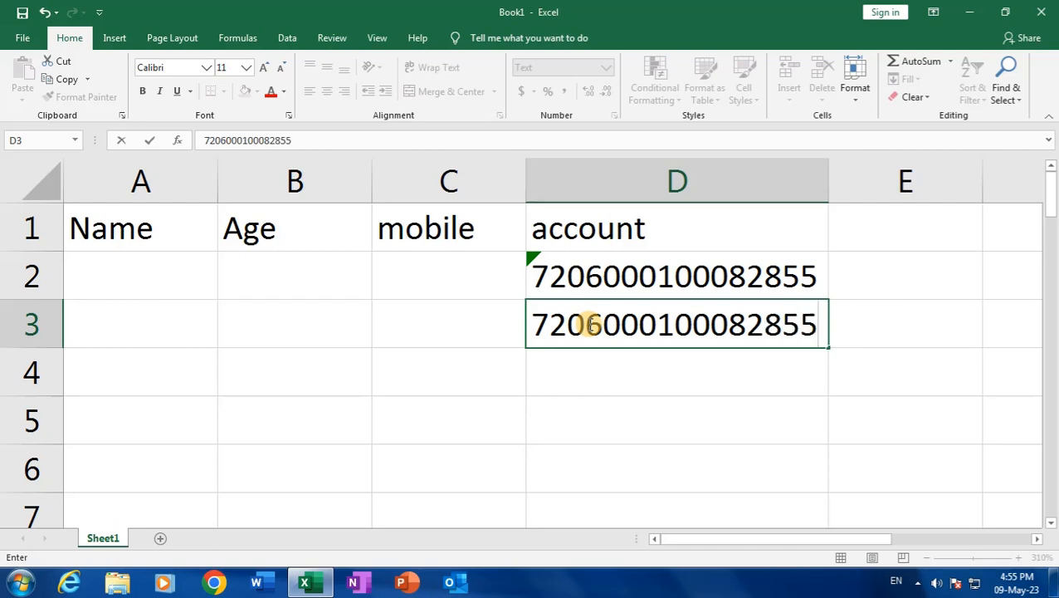
pyautogui.press('Return')
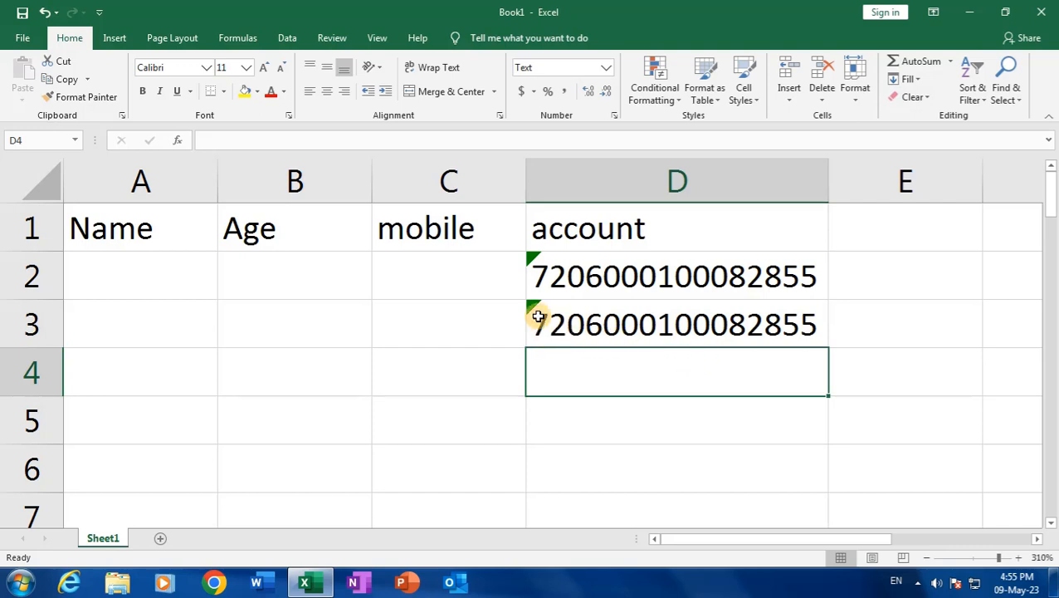
pyautogui.click(428, 276)
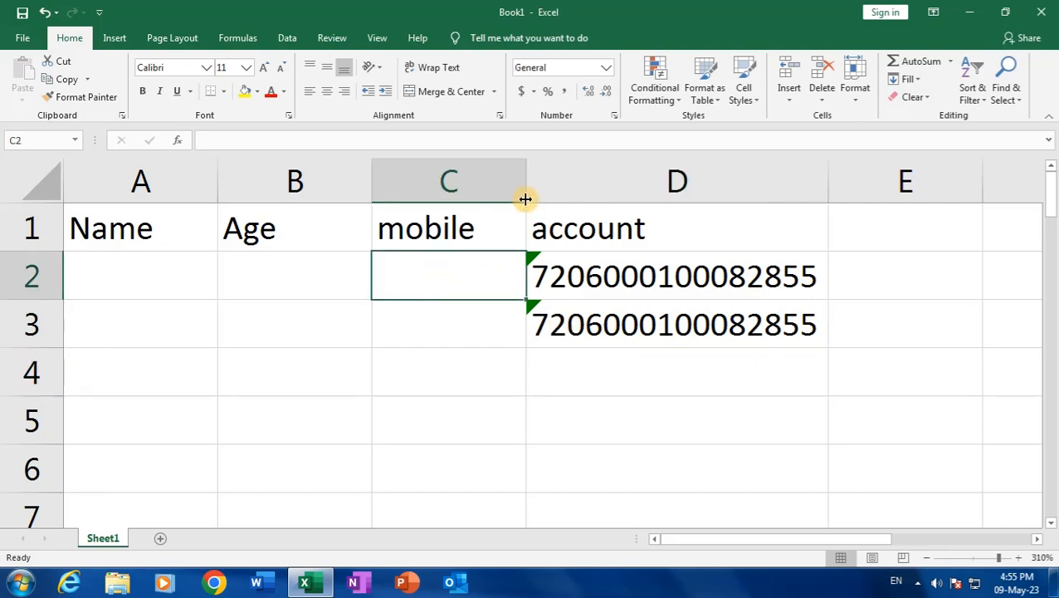
# Widen column C and enter the 10-digit mobile number in C2
pyautogui.moveTo(526, 185); pyautogui.dragTo(601, 186)
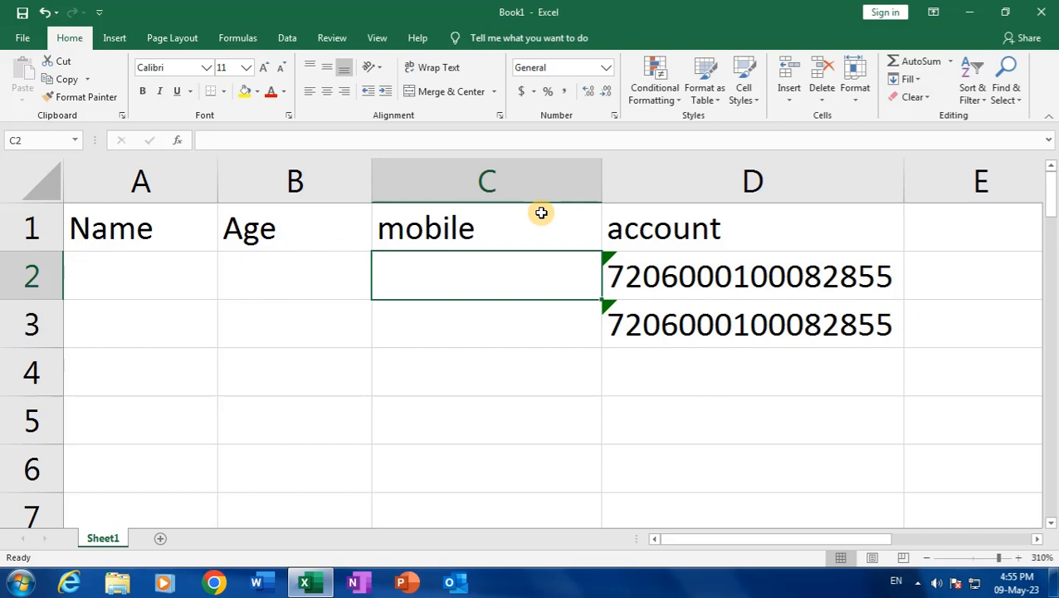
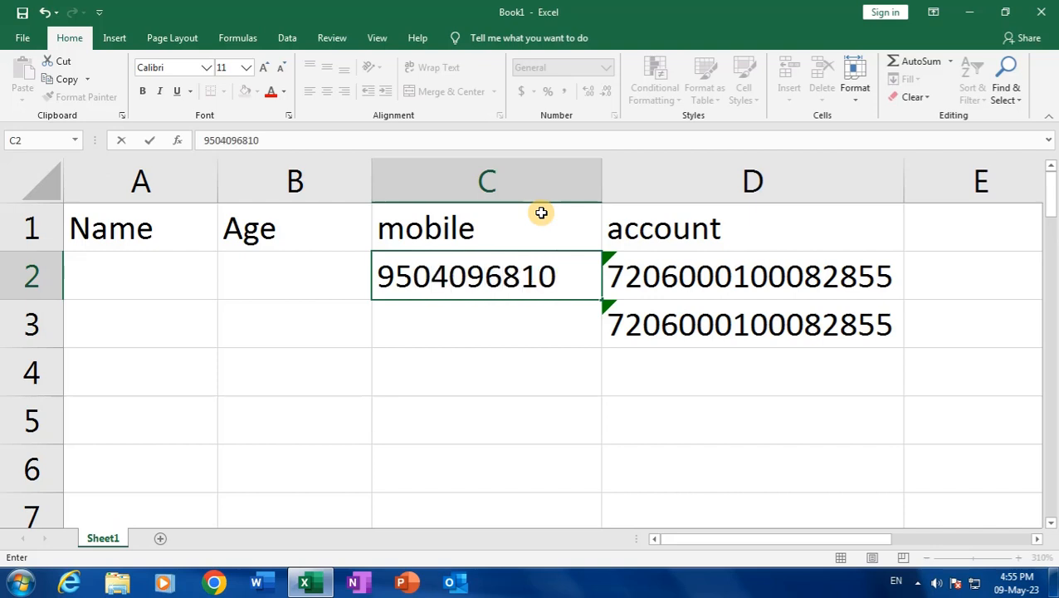
pyautogui.press('Return')
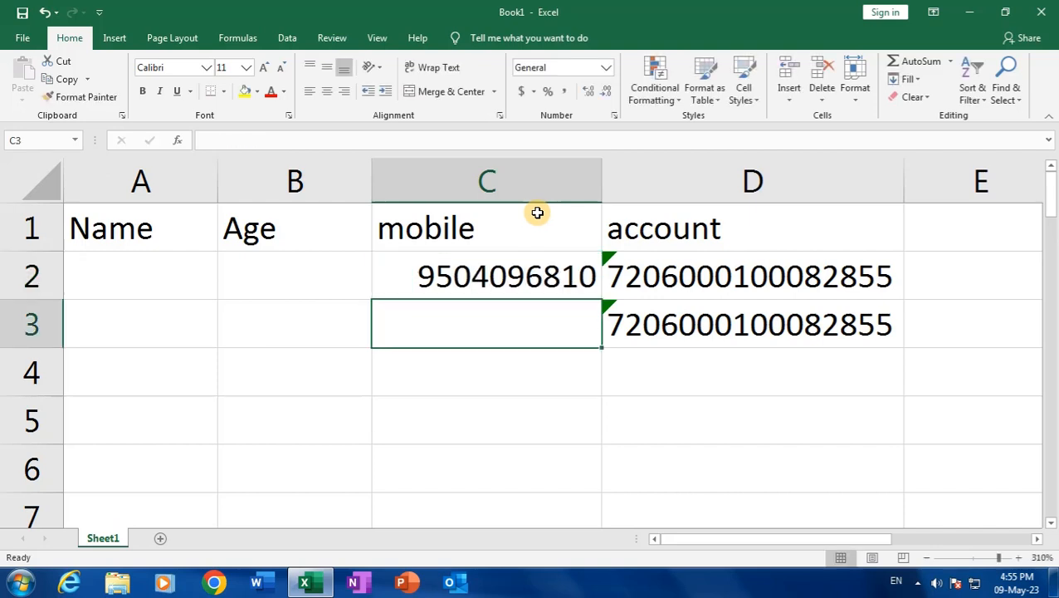
pyautogui.click(395, 272)
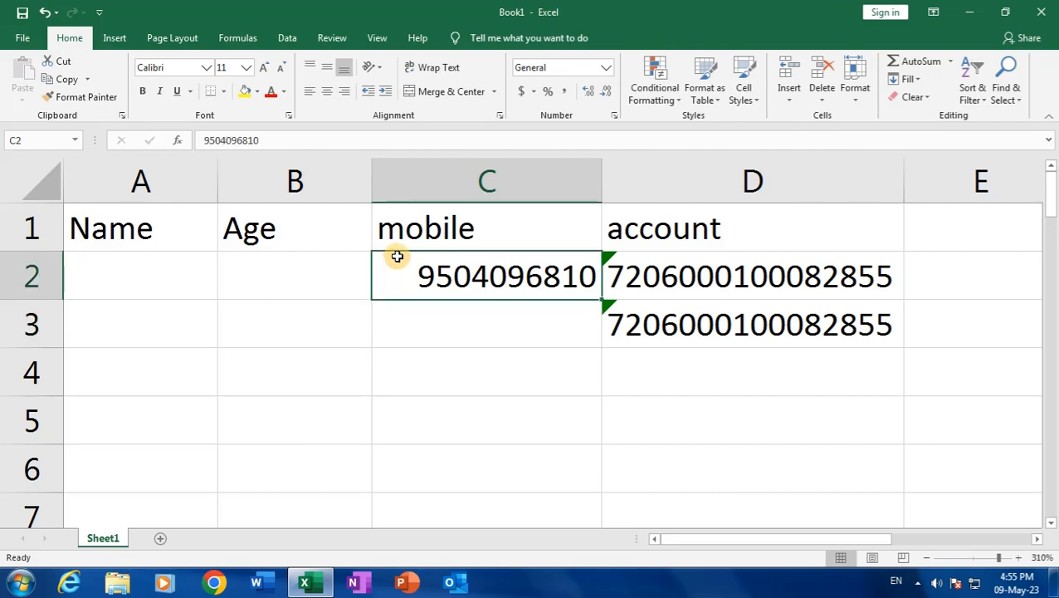
# Switch C2's mobile number to the Scientific number format
pyautogui.click(605, 68)
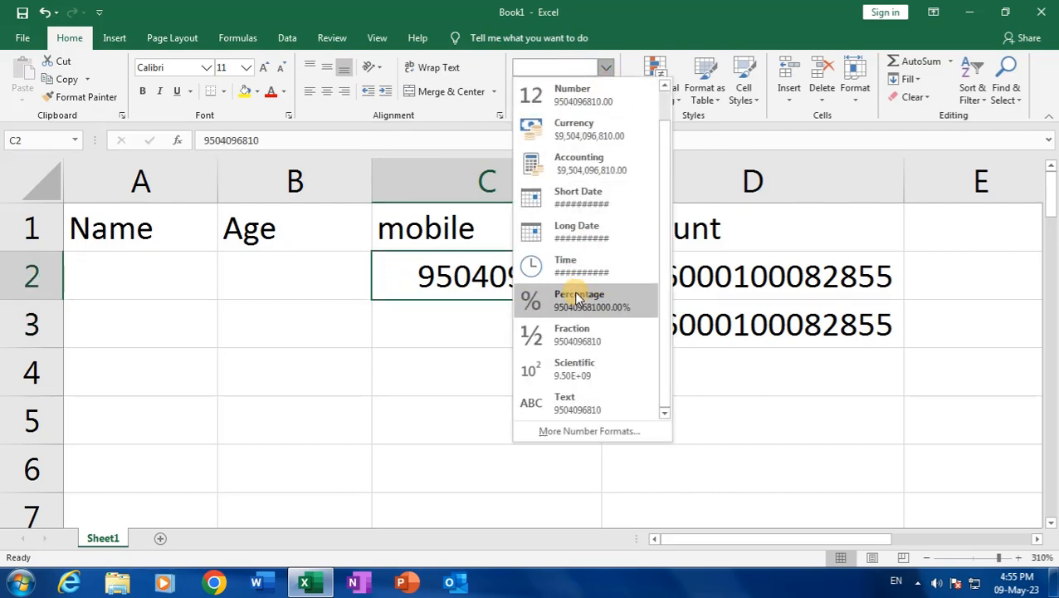
pyautogui.click(580, 370)
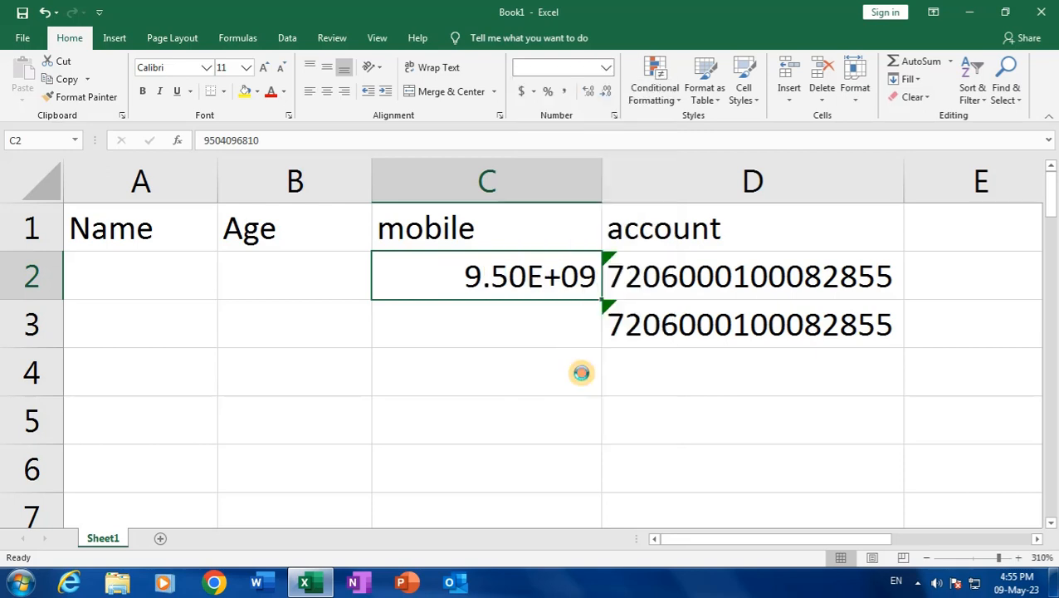
pyautogui.click(494, 324)
pyautogui.click(489, 285)
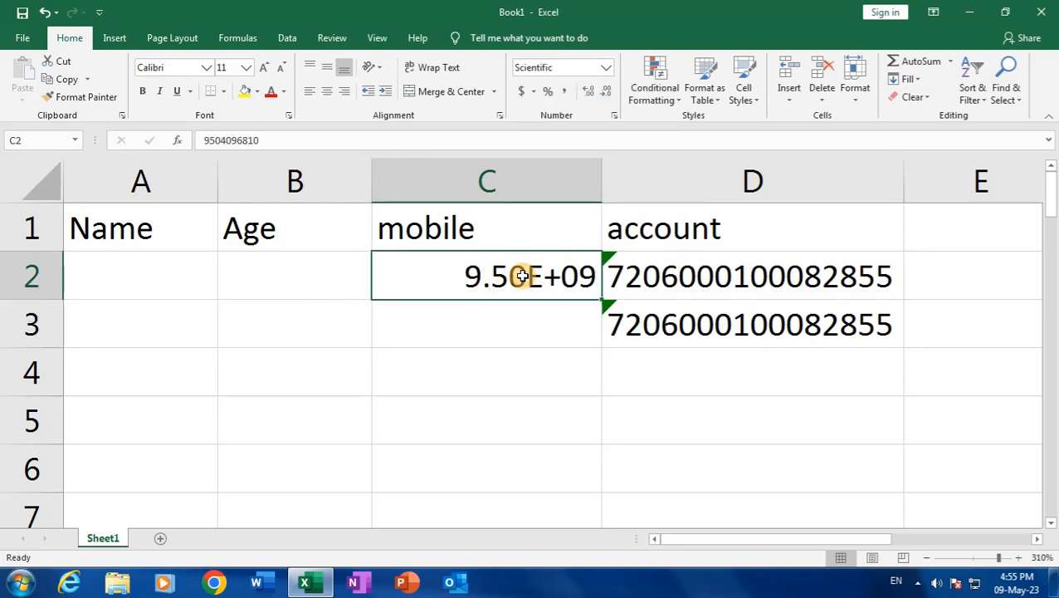
# Format C2:C17 as Text, then delete the mobile number from C2
pyautogui.moveTo(454, 274); pyautogui.dragTo(455, 427)
pyautogui.click(606, 68)
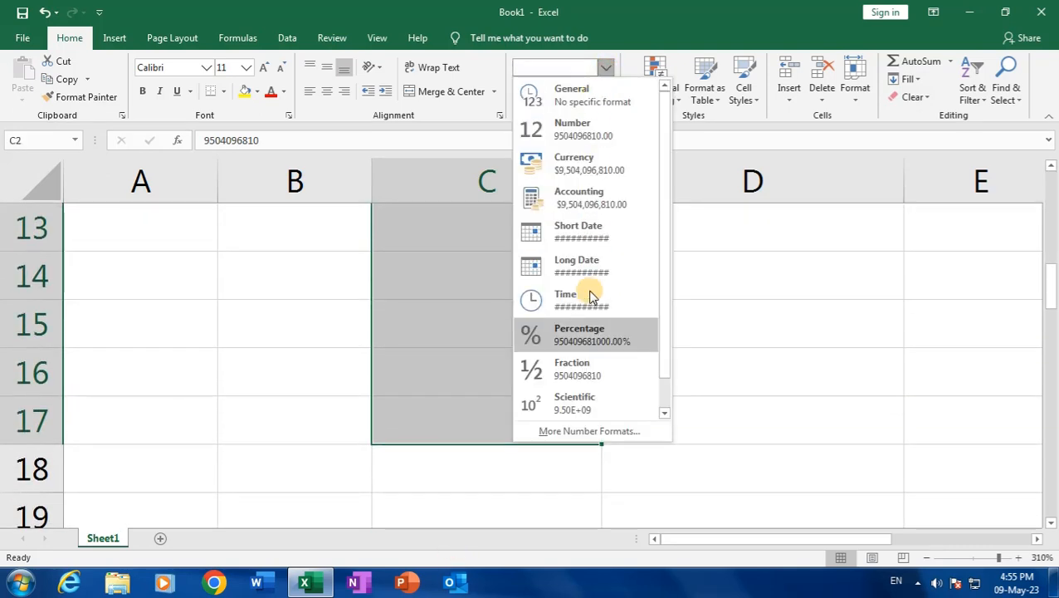
pyautogui.scroll(-1, 584, 367)
pyautogui.click(582, 399)
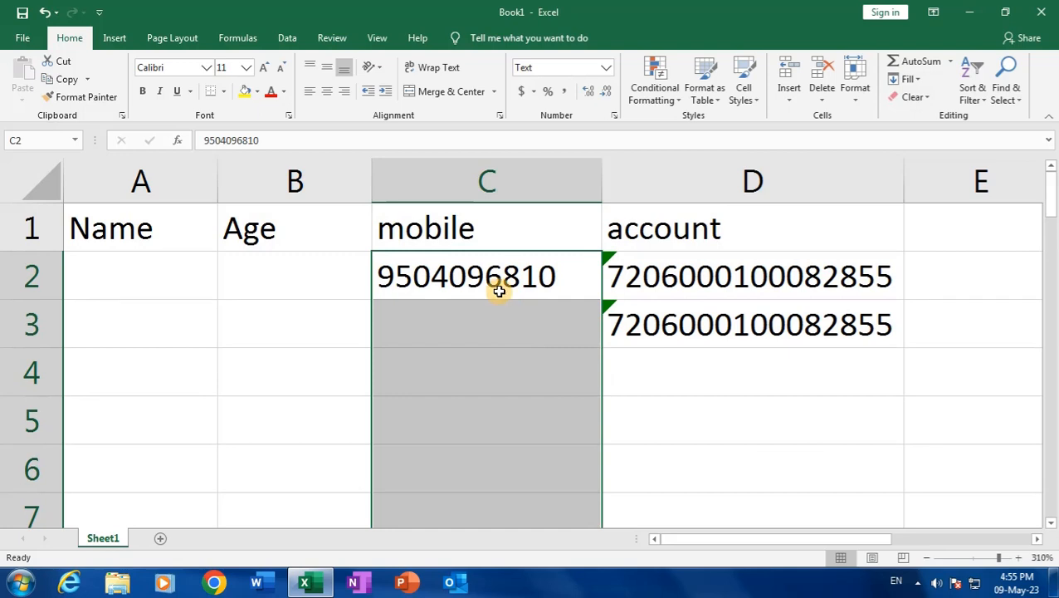
pyautogui.click(494, 280)
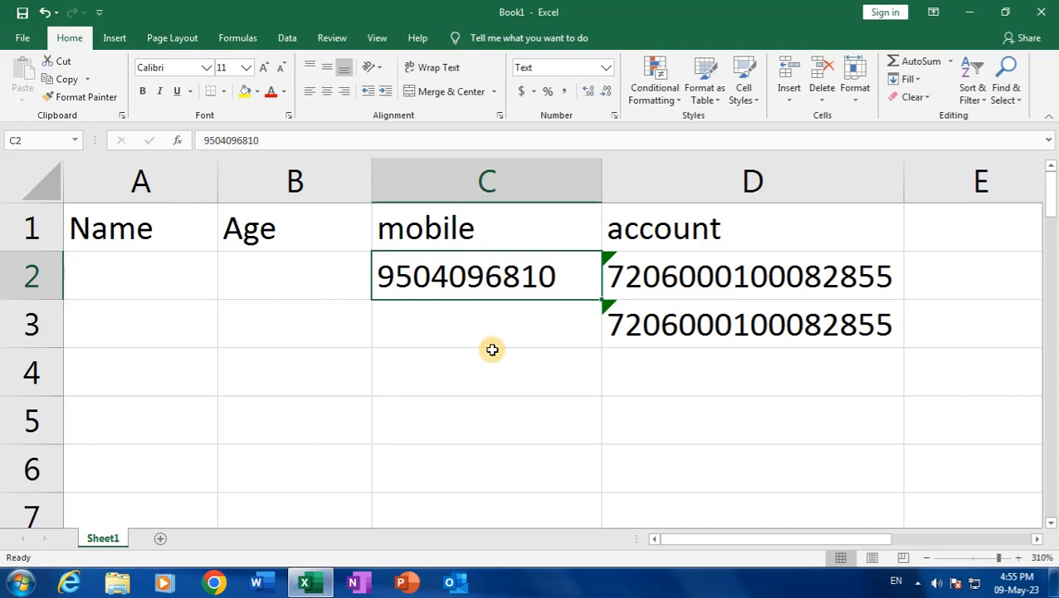
pyautogui.click(488, 321)
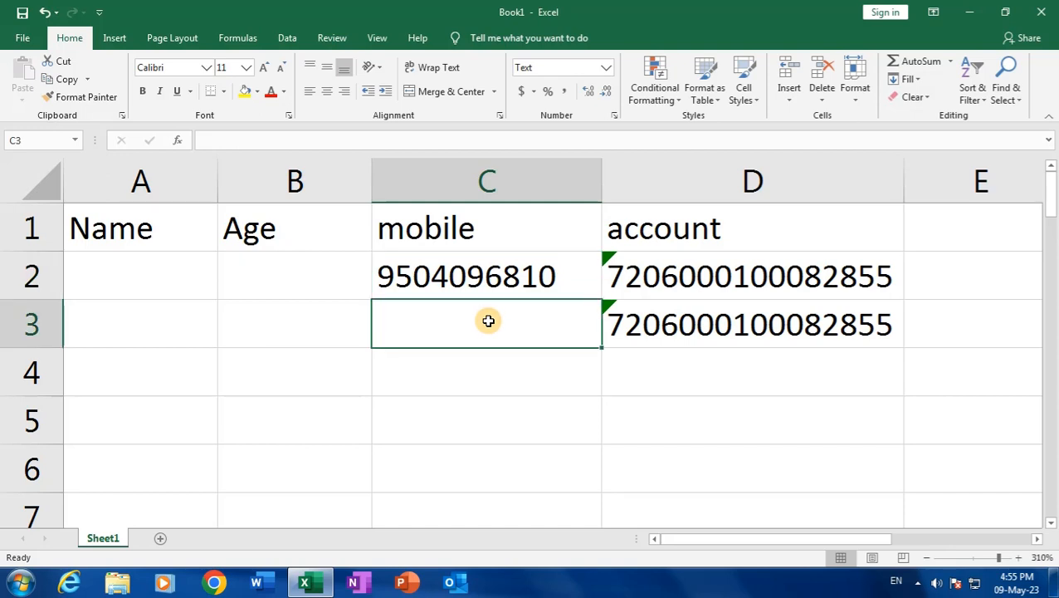
pyautogui.click(482, 277)
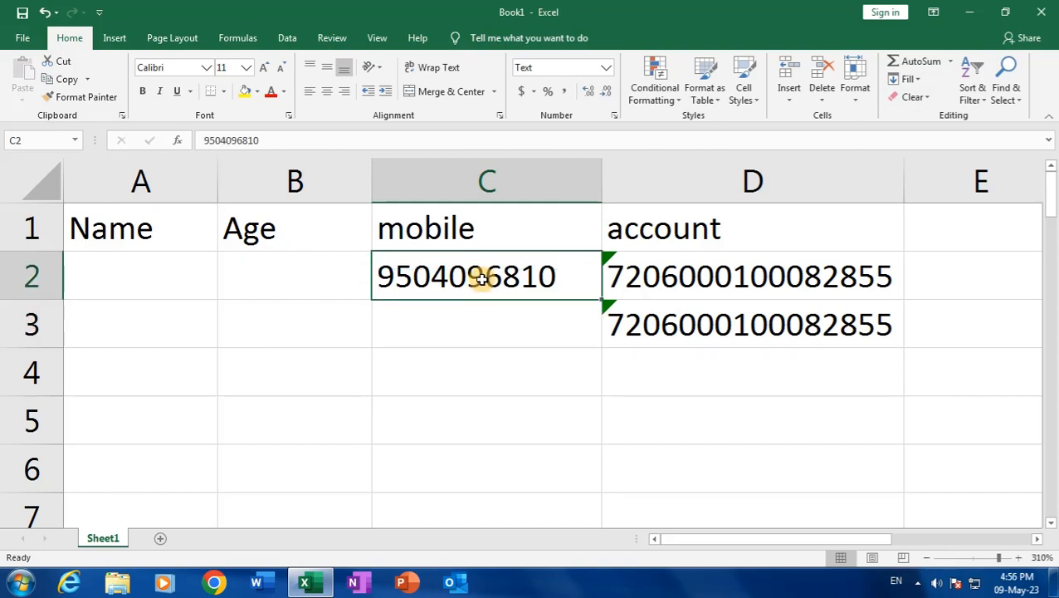
pyautogui.press('Delete')
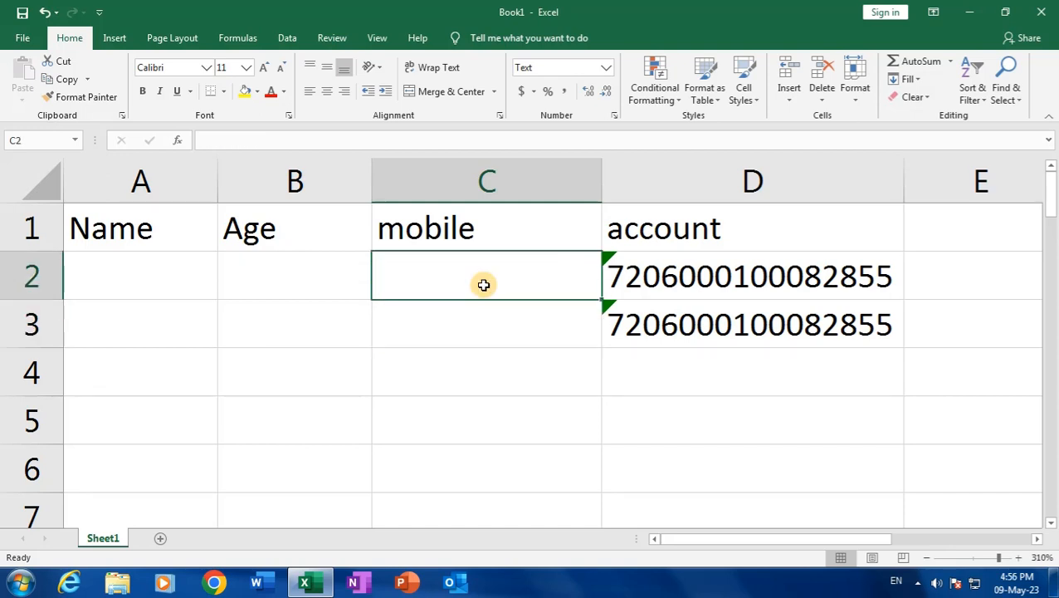
# Delete both account numbers from D2:D3
pyautogui.click(658, 279)
pyautogui.moveTo(641, 282); pyautogui.dragTo(648, 324)
pyautogui.press('Delete')
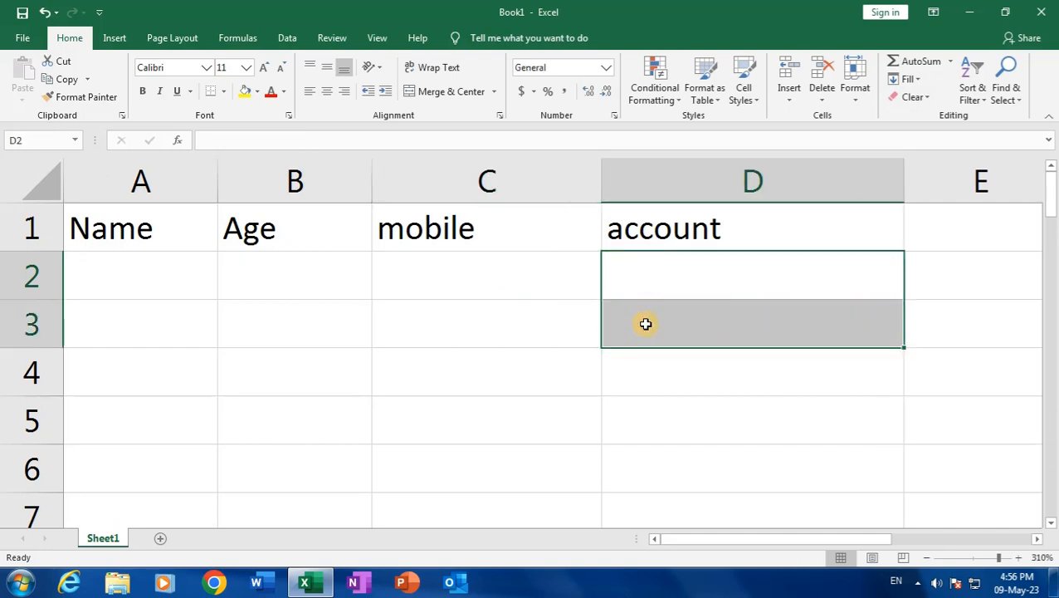
pyautogui.click(544, 276)
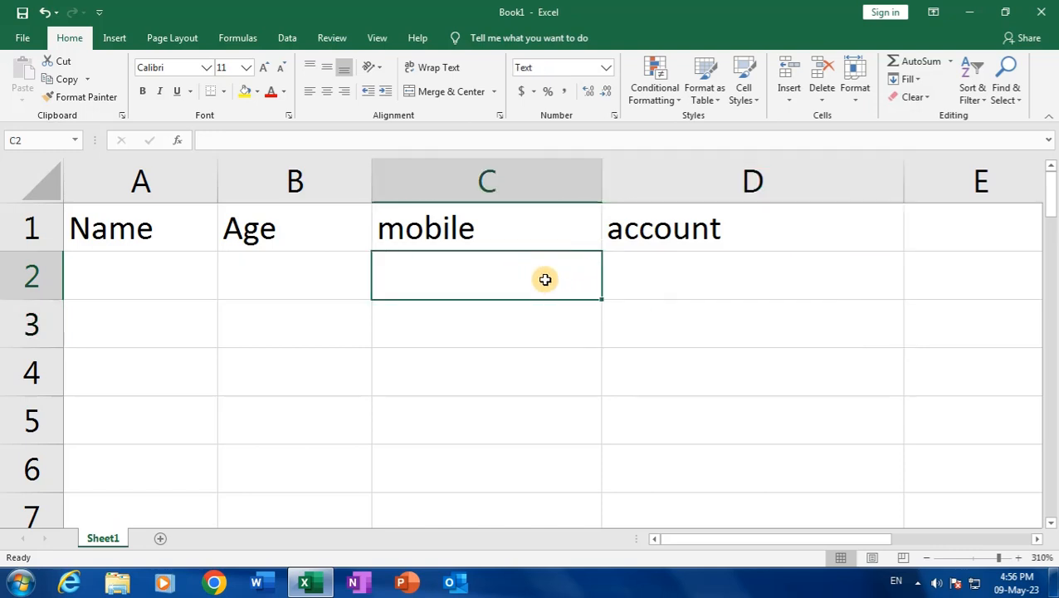
# Enter ages 10 in B2 and 20 in B3
pyautogui.click(330, 271)
pyautogui.moveTo(322, 274); pyautogui.dragTo(320, 424)
pyautogui.click(311, 288)
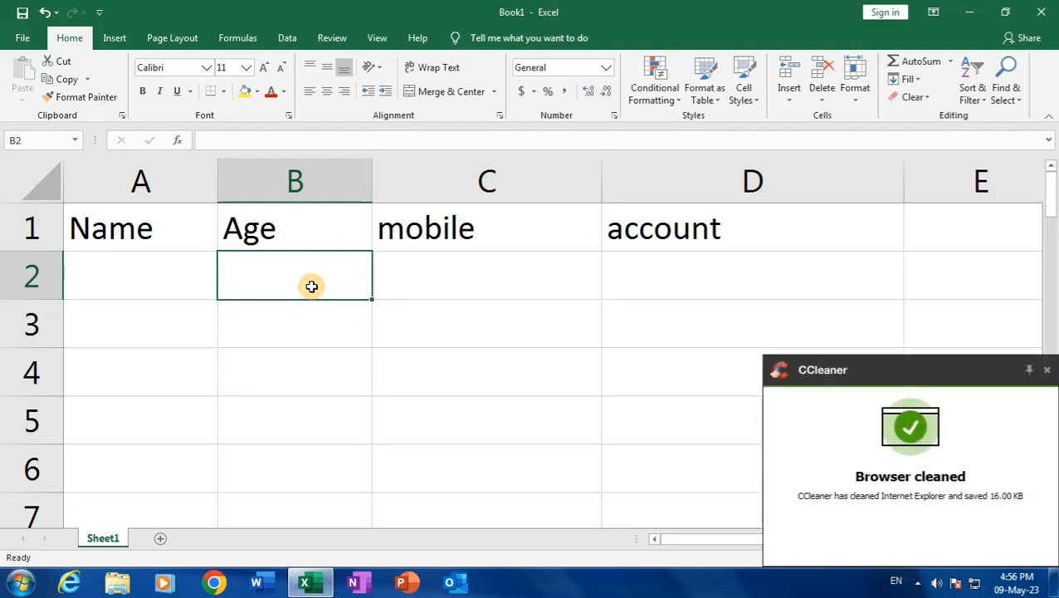
pyautogui.write('10')
pyautogui.press('Return')
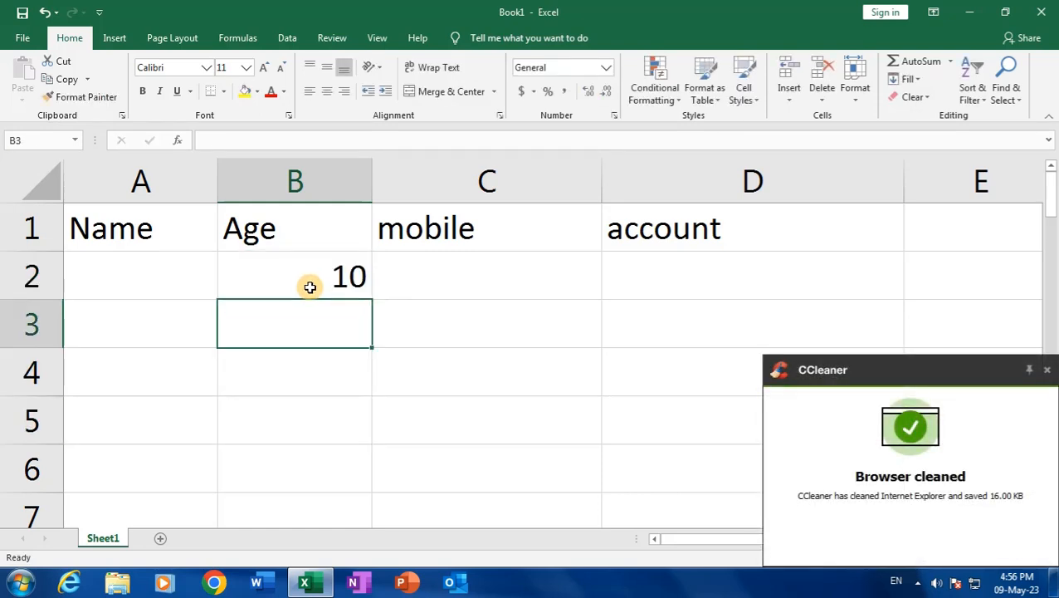
pyautogui.write('20')
pyautogui.press('Return')
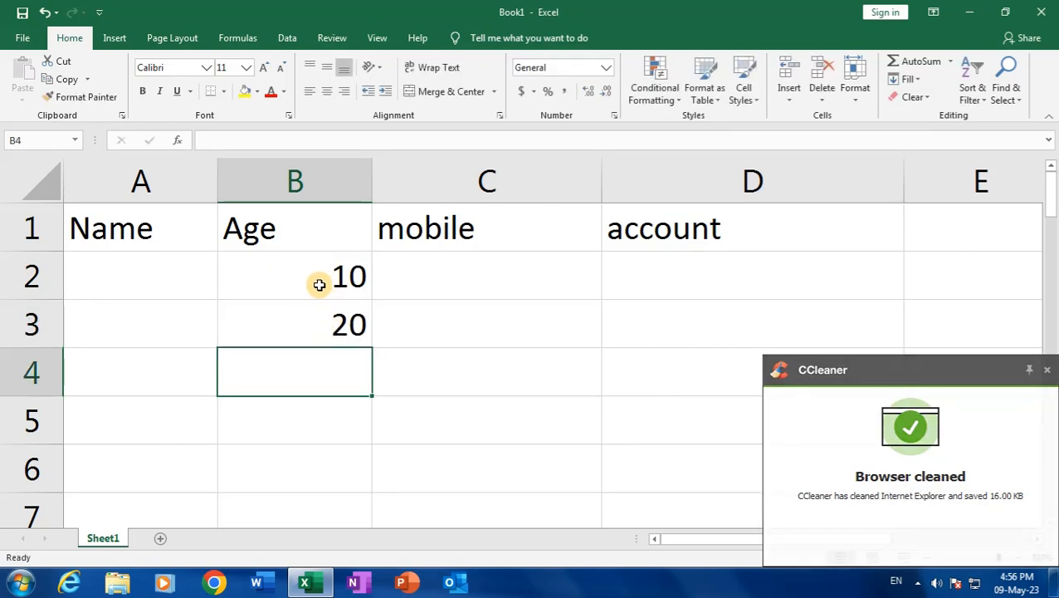
pyautogui.click(193, 273)
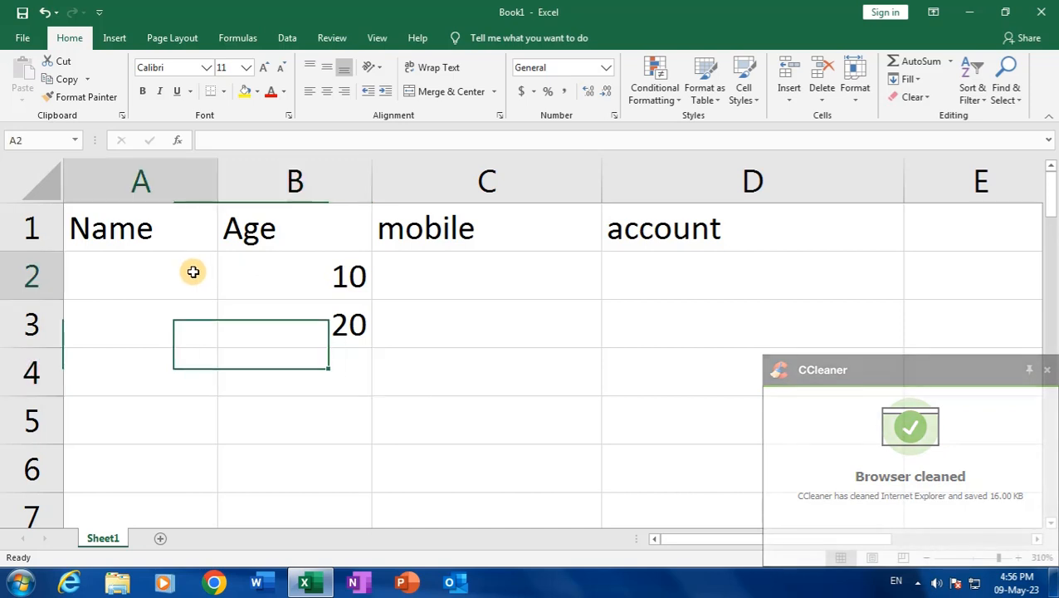
# Enter '10 as text in A2 and fill A3:A4 with 11 and 12
pyautogui.write("'10")
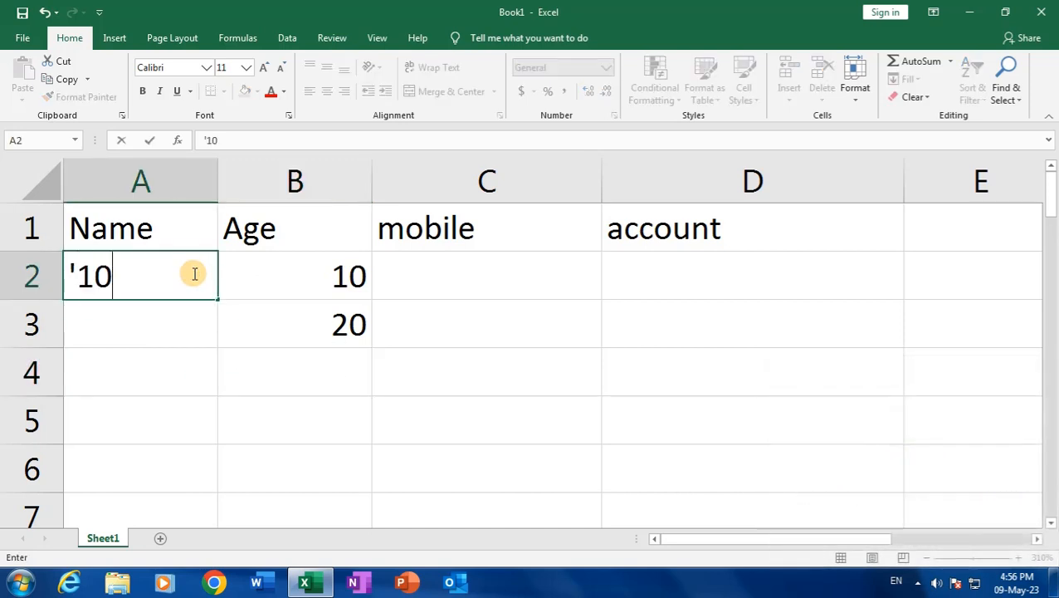
pyautogui.press('Return')
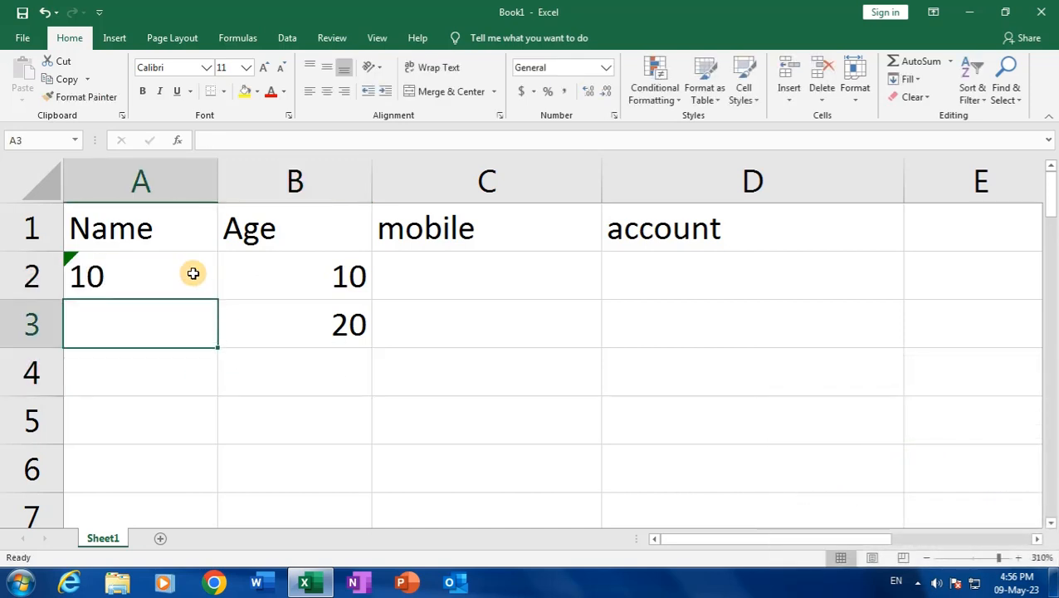
pyautogui.click(185, 276)
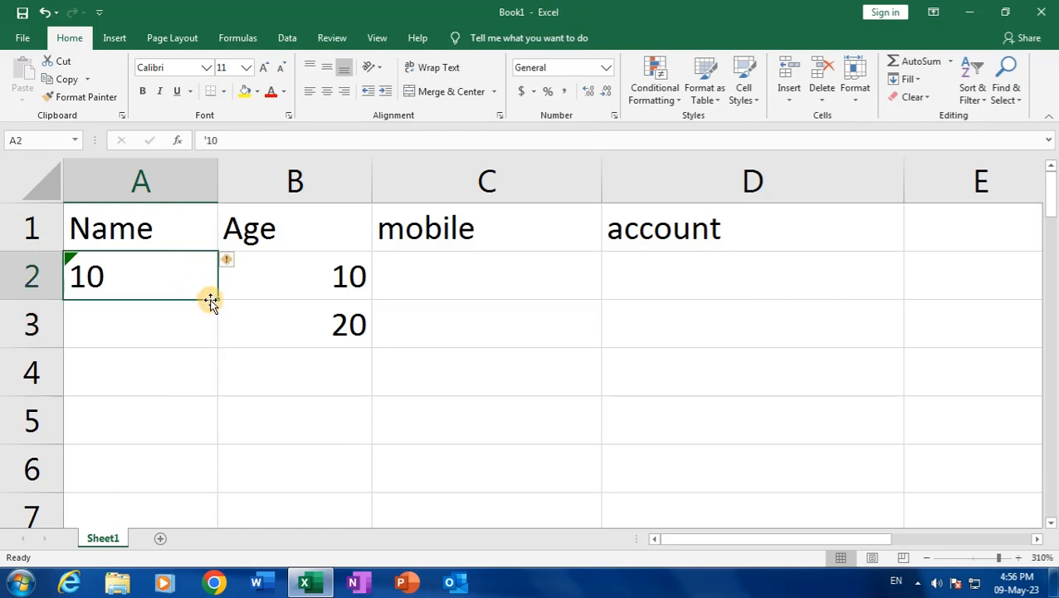
pyautogui.moveTo(213, 301); pyautogui.dragTo(210, 383)
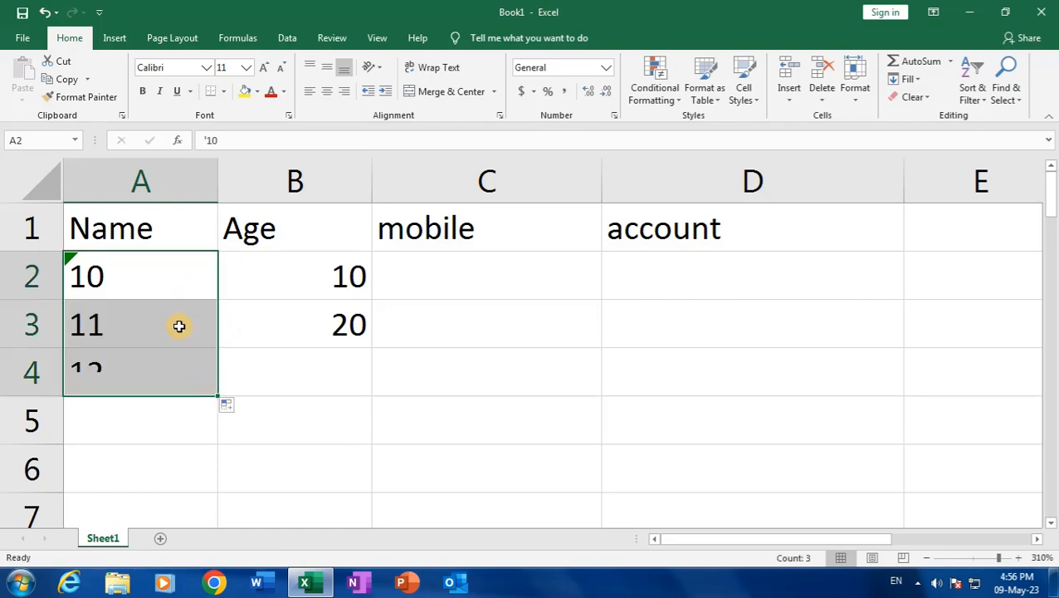
pyautogui.click(83, 273)
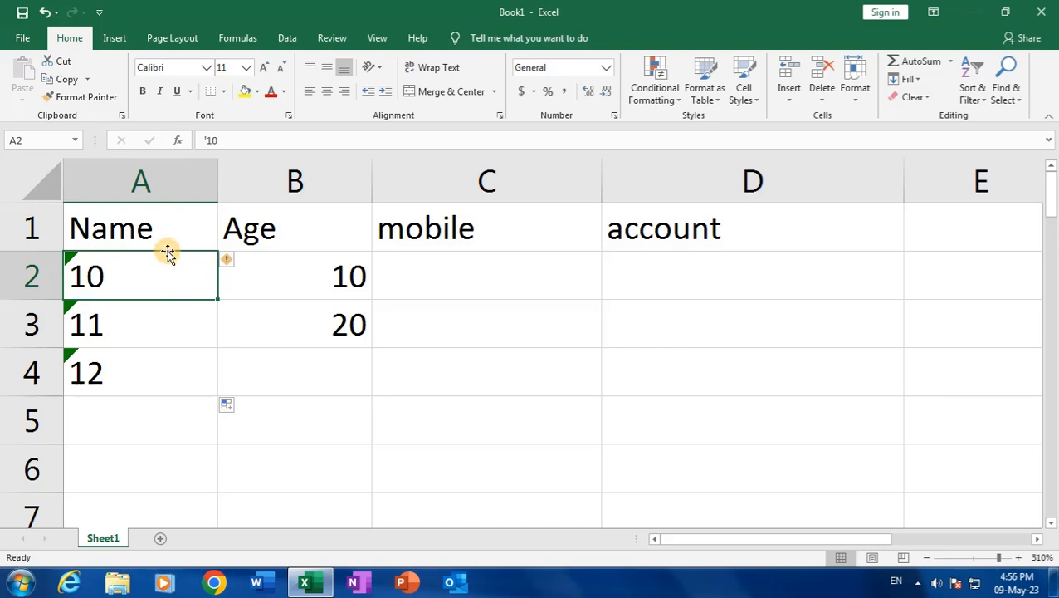
pyautogui.moveTo(135, 269)
pyautogui.mouseDown()
pyautogui.moveTo(140, 373)
pyautogui.moveTo(148, 368)
pyautogui.mouseUp()
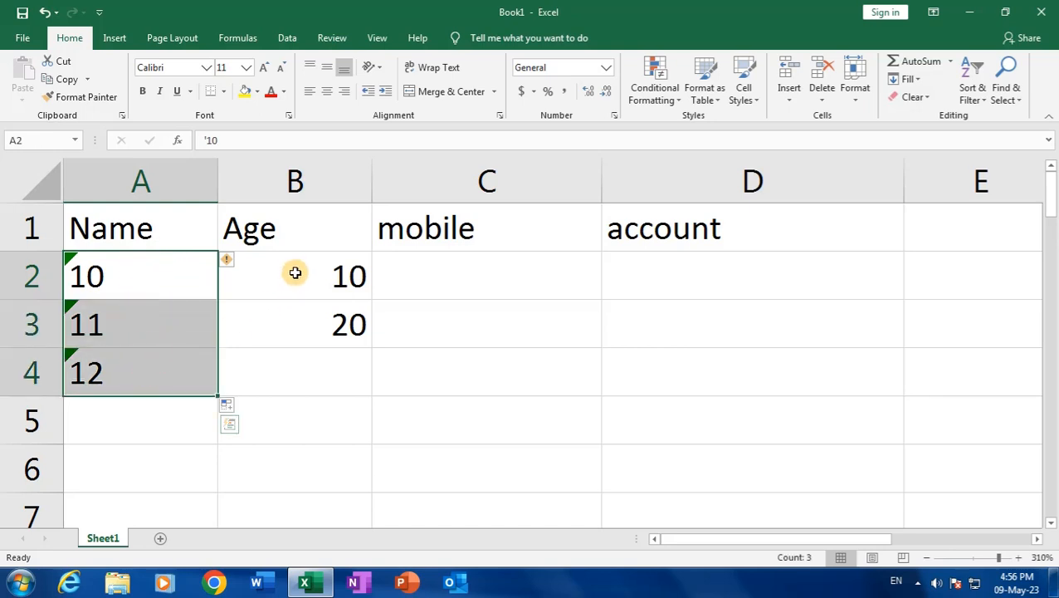
pyautogui.moveTo(296, 274); pyautogui.dragTo(296, 308)
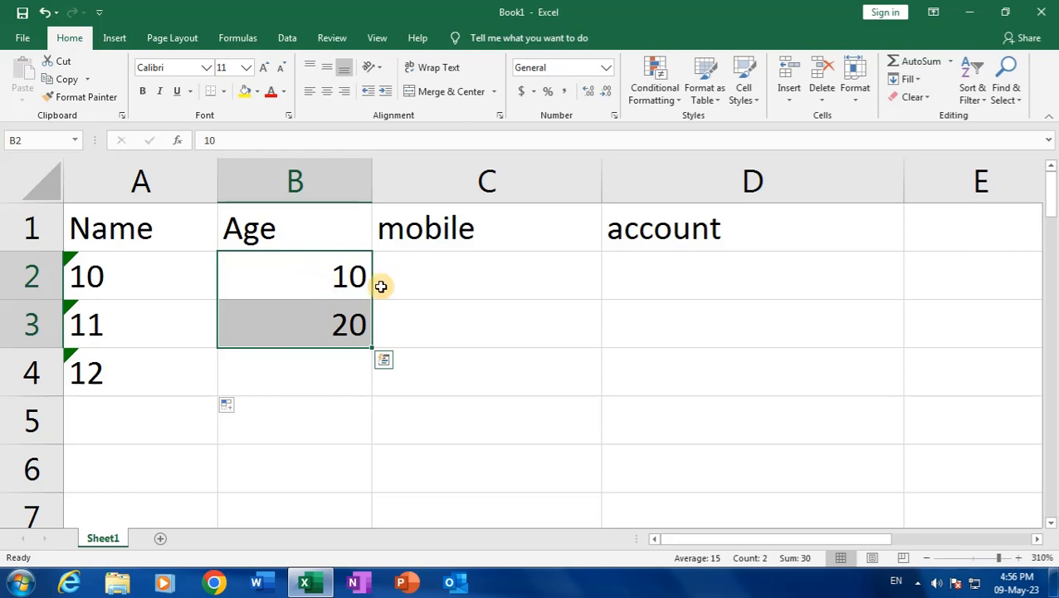
# Insert a new empty column C before the mobile column
pyautogui.click(483, 176)
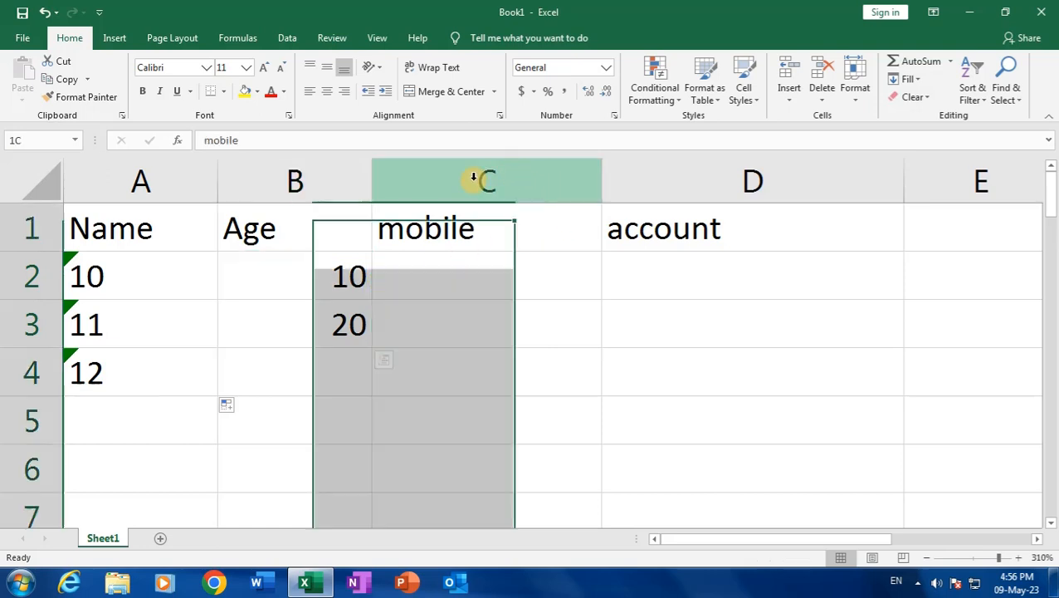
pyautogui.rightClick(475, 177)
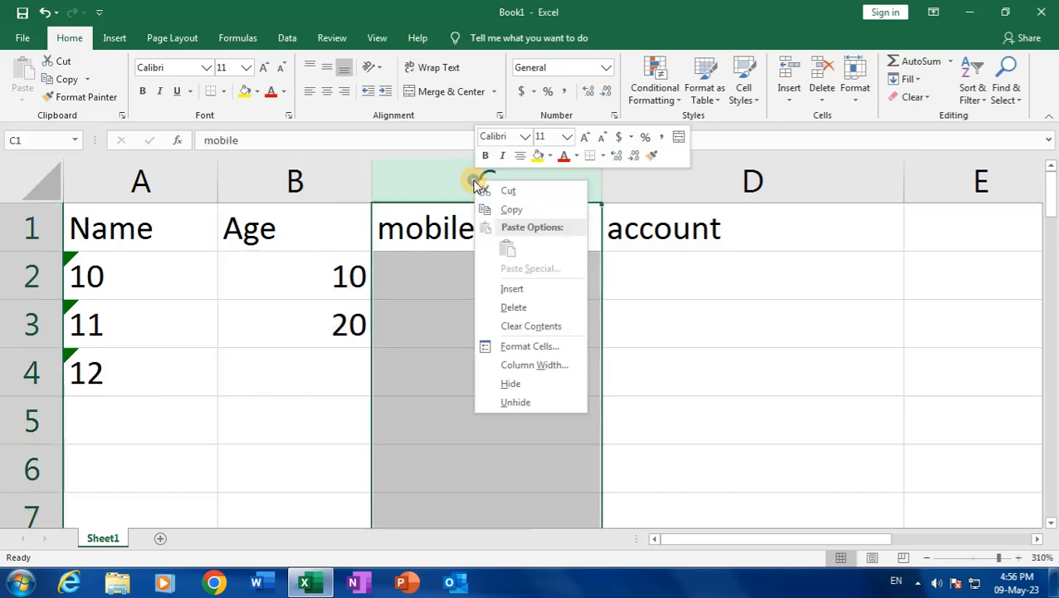
pyautogui.click(515, 291)
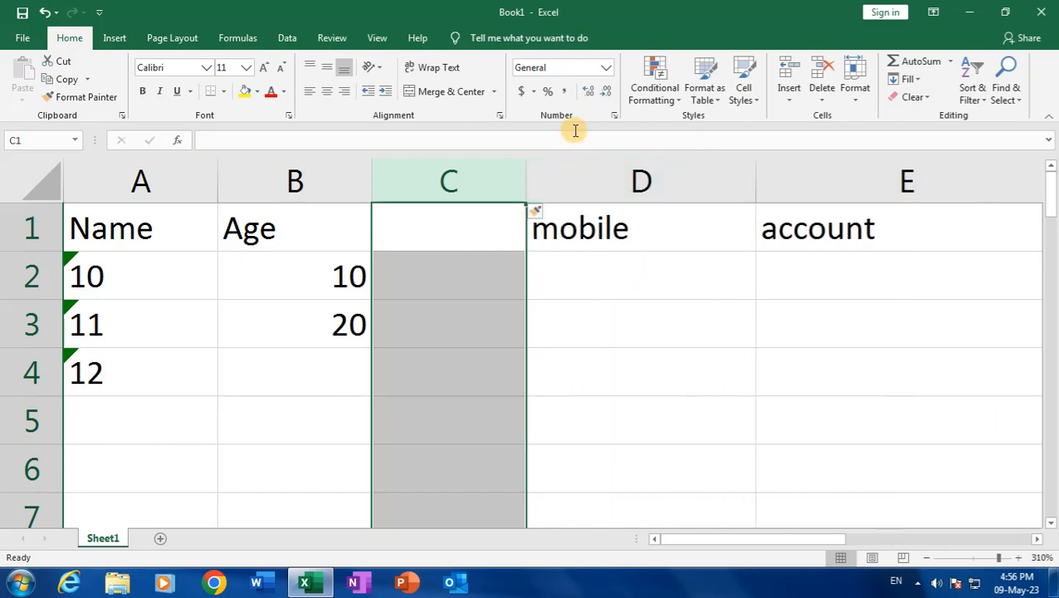
pyautogui.click(603, 69)
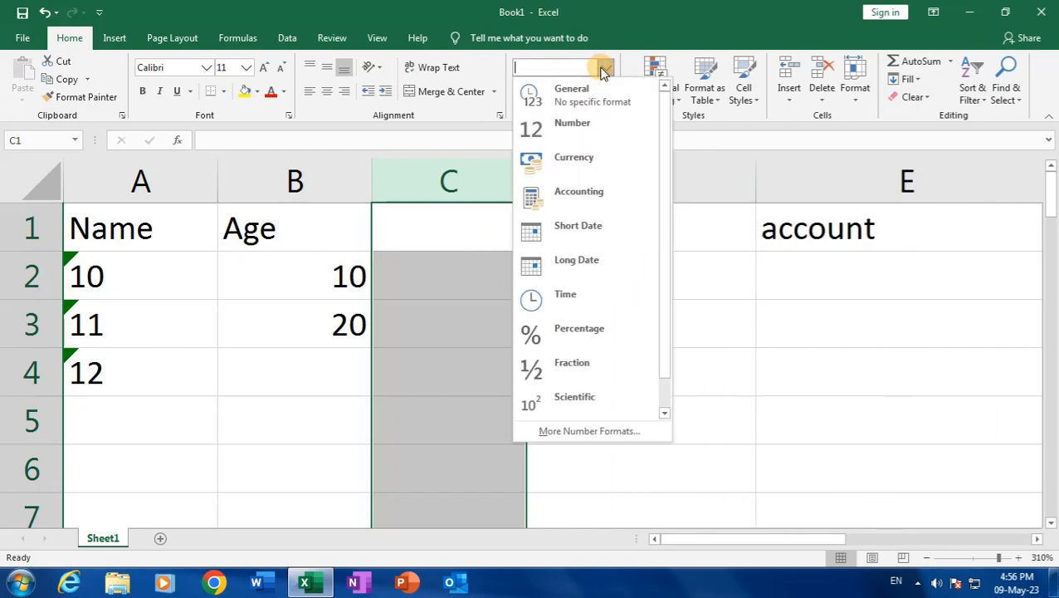
# Give column C Number format and fill 5240 from C2 down to C5 so each shows 5240.00
pyautogui.click(604, 131)
pyautogui.click(454, 266)
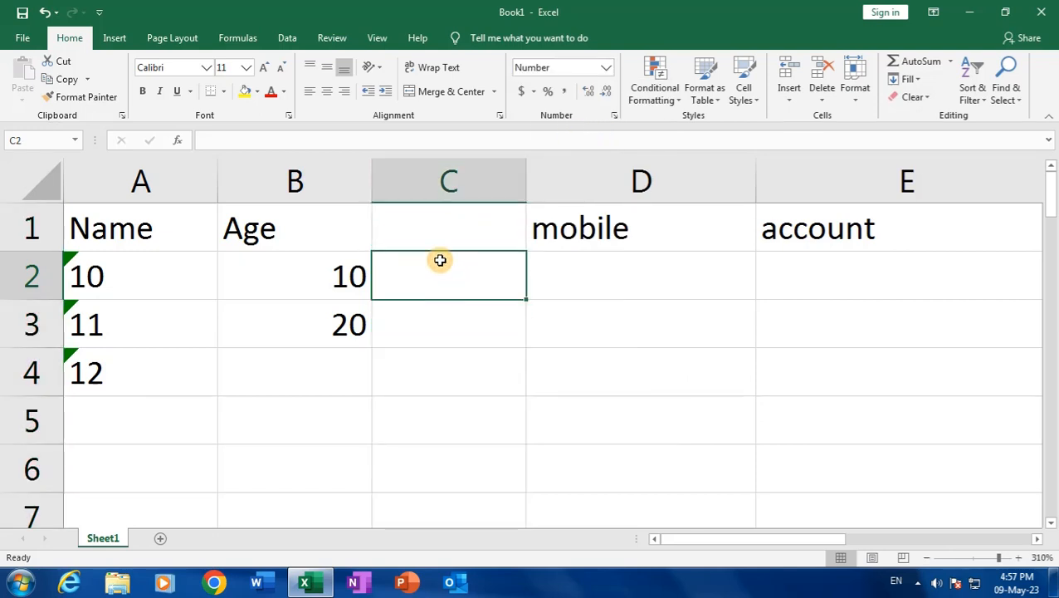
pyautogui.write('5240')
pyautogui.press('Return')
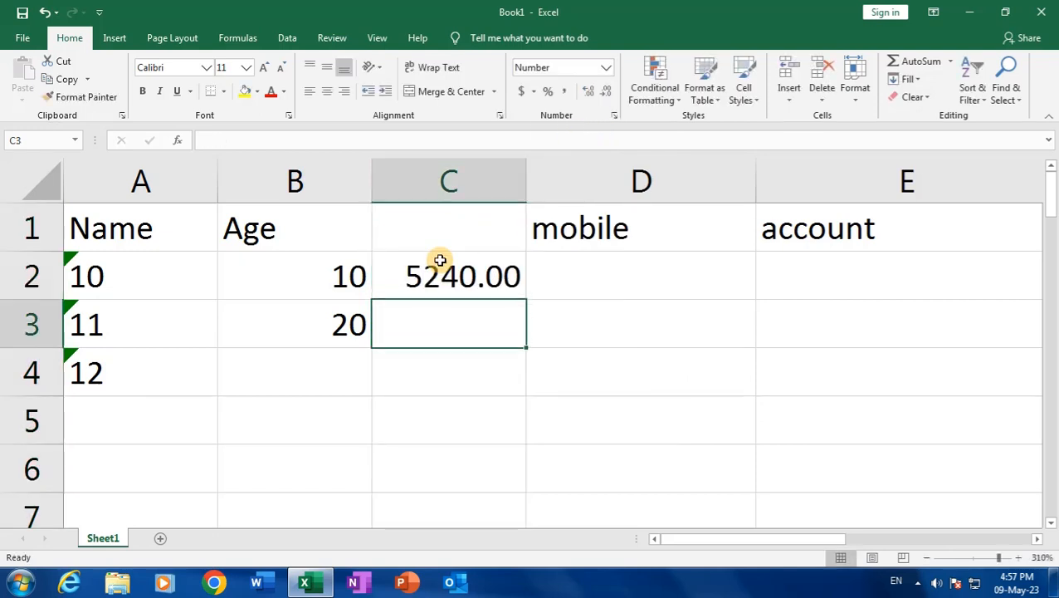
pyautogui.click(448, 276)
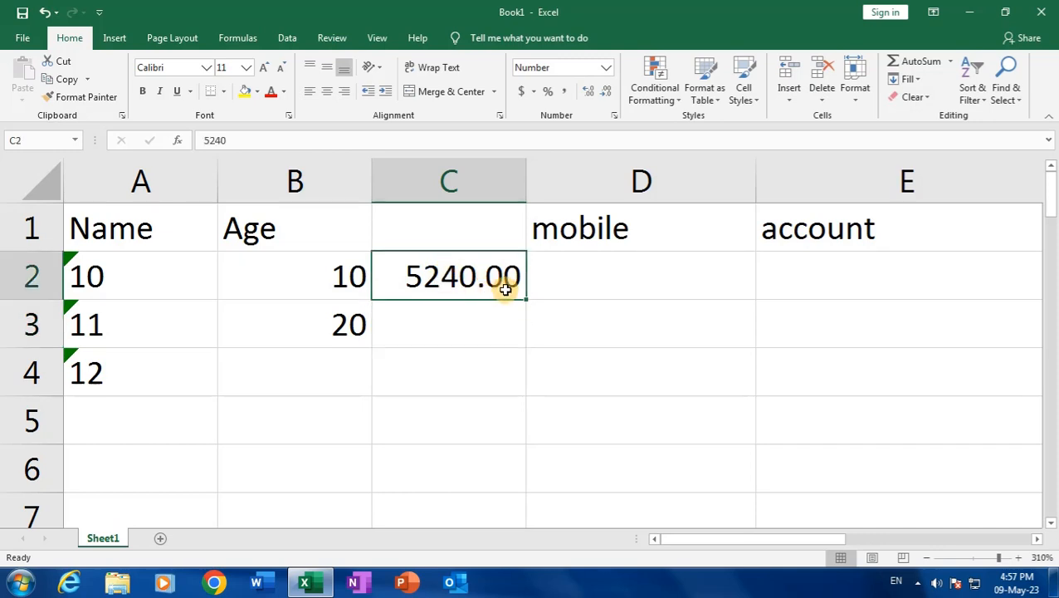
pyautogui.moveTo(529, 300); pyautogui.dragTo(523, 424)
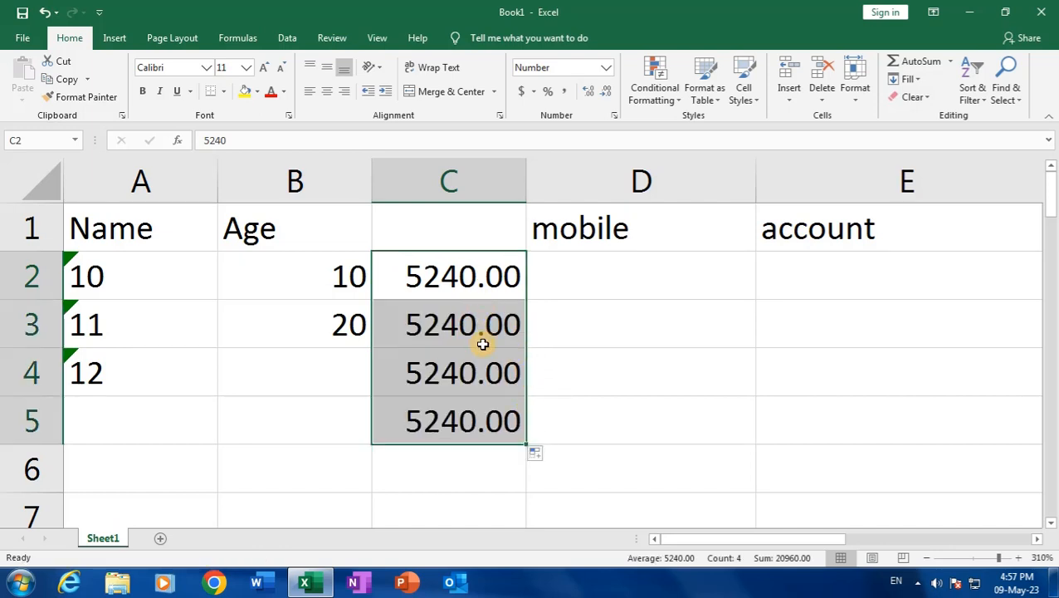
pyautogui.click(360, 275)
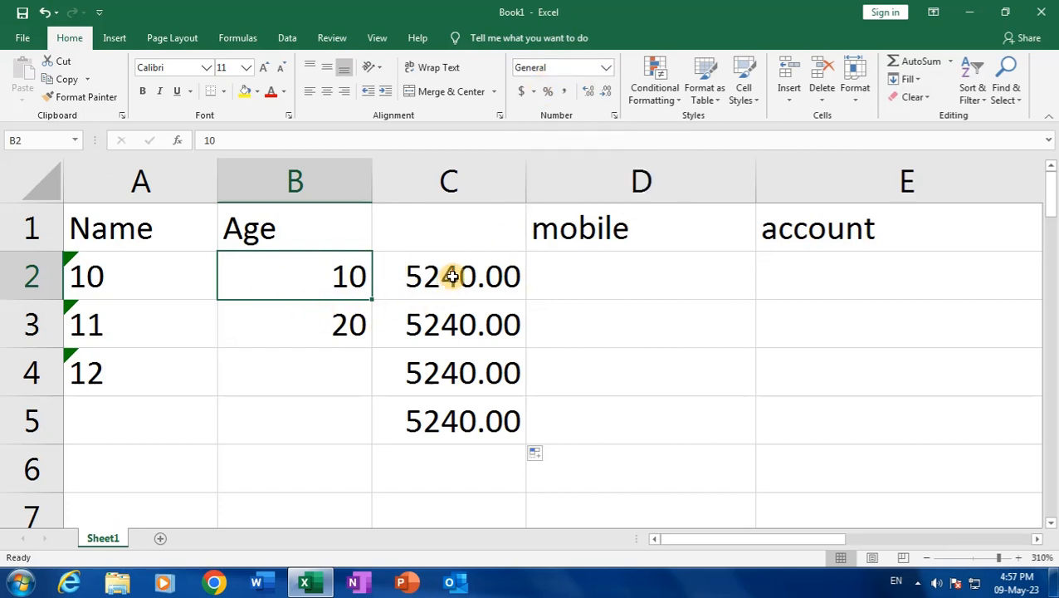
pyautogui.moveTo(451, 276); pyautogui.dragTo(435, 425)
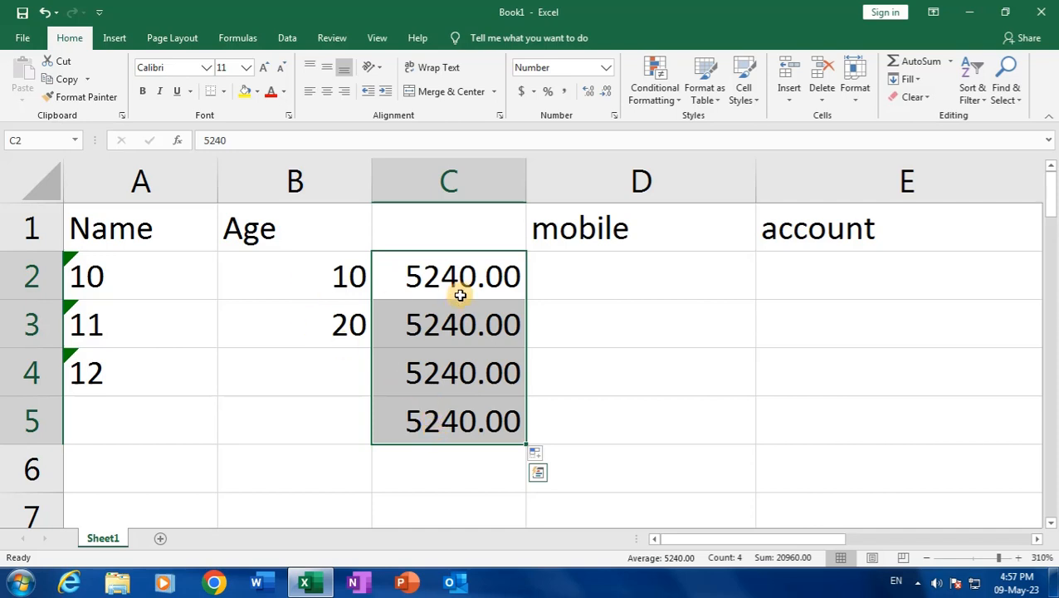
pyautogui.click(604, 94)
pyautogui.click(604, 94)
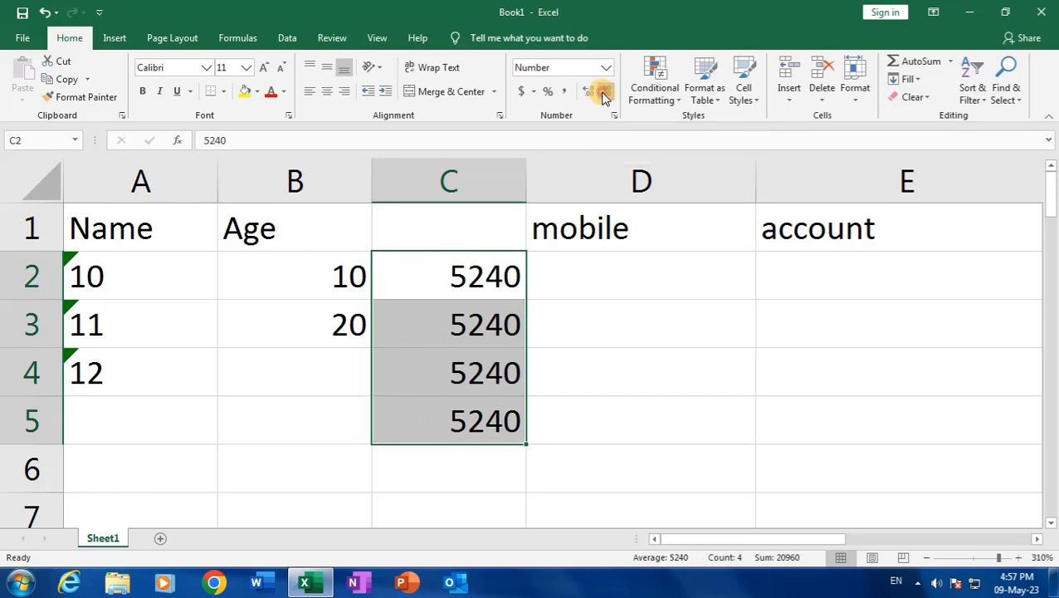
pyautogui.click(588, 94)
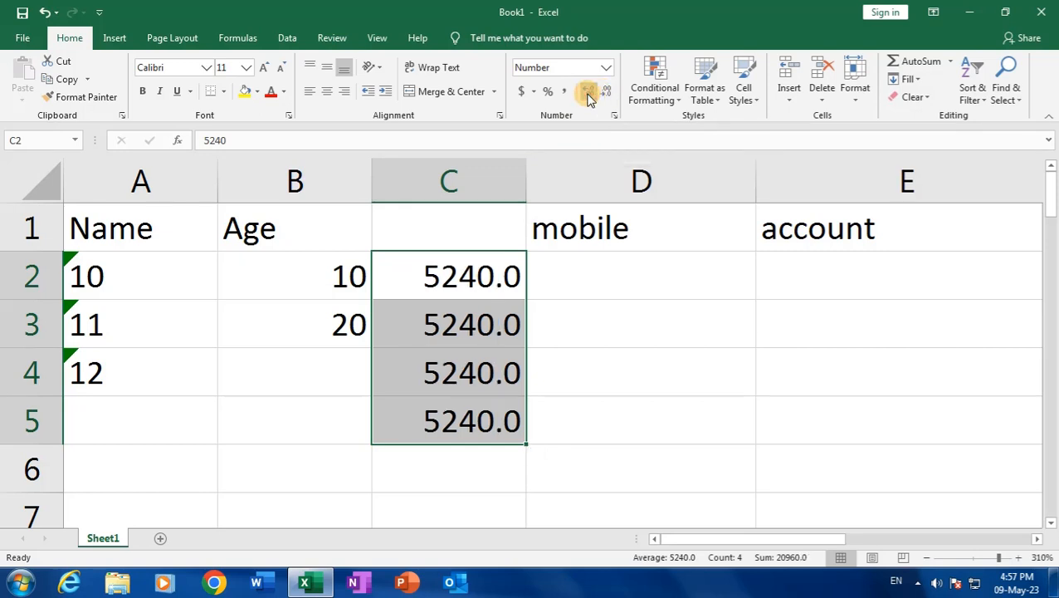
pyautogui.click(586, 95)
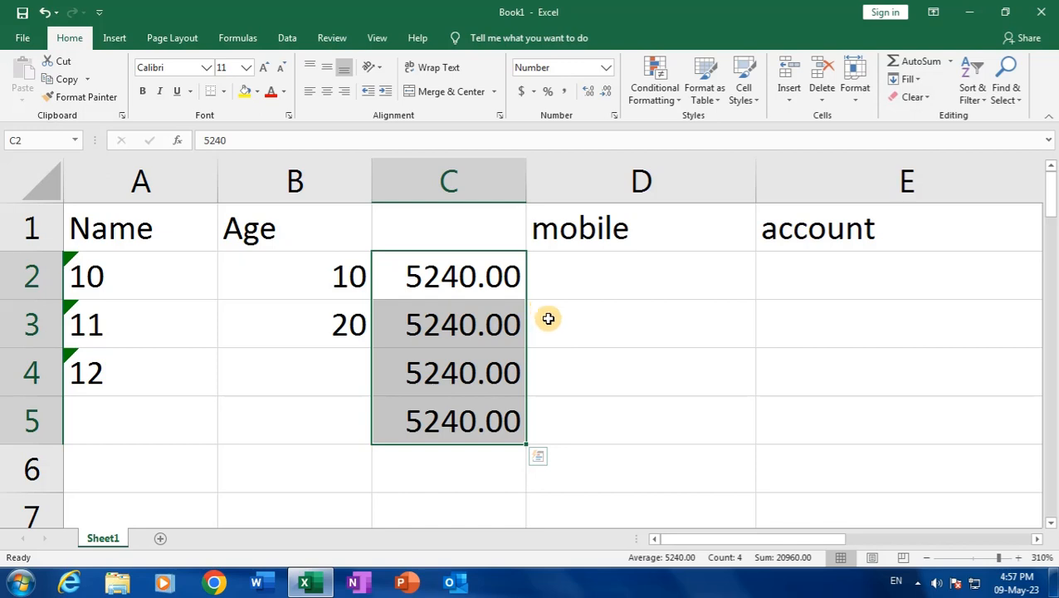
pyautogui.click(450, 275)
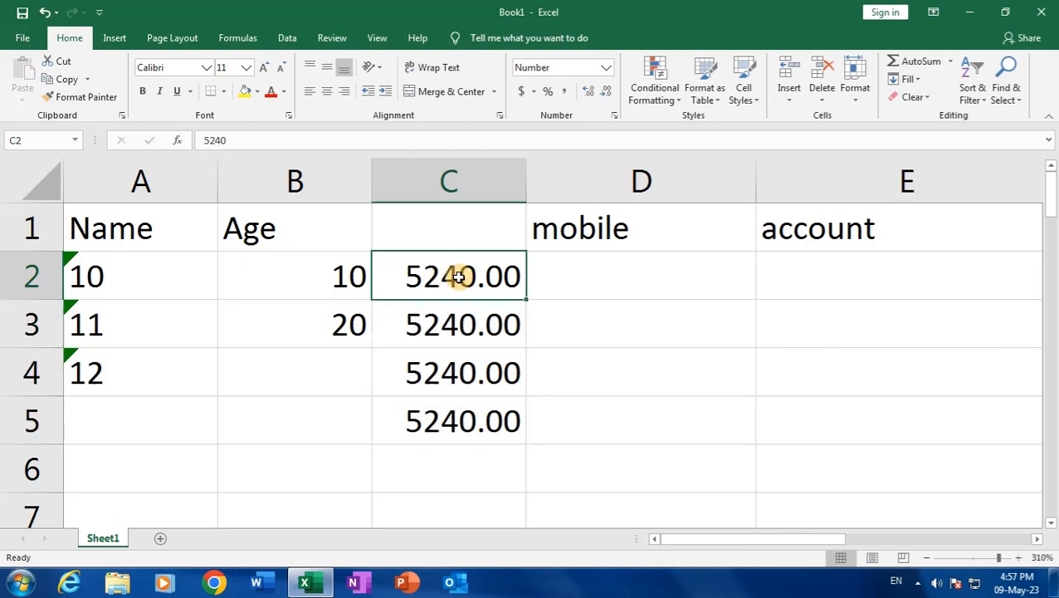
pyautogui.click(445, 235)
# Replace the 'Rs' heading in C1 with 'Rupees' and centre it in the cell
pyautogui.write('R')
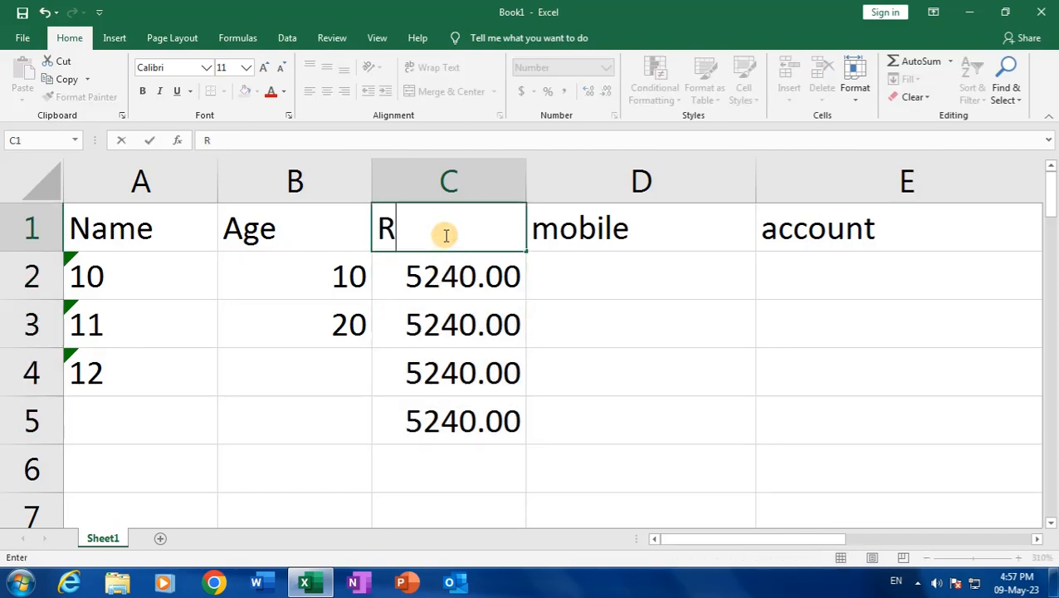
pyautogui.write('s')
pyautogui.press('Return')
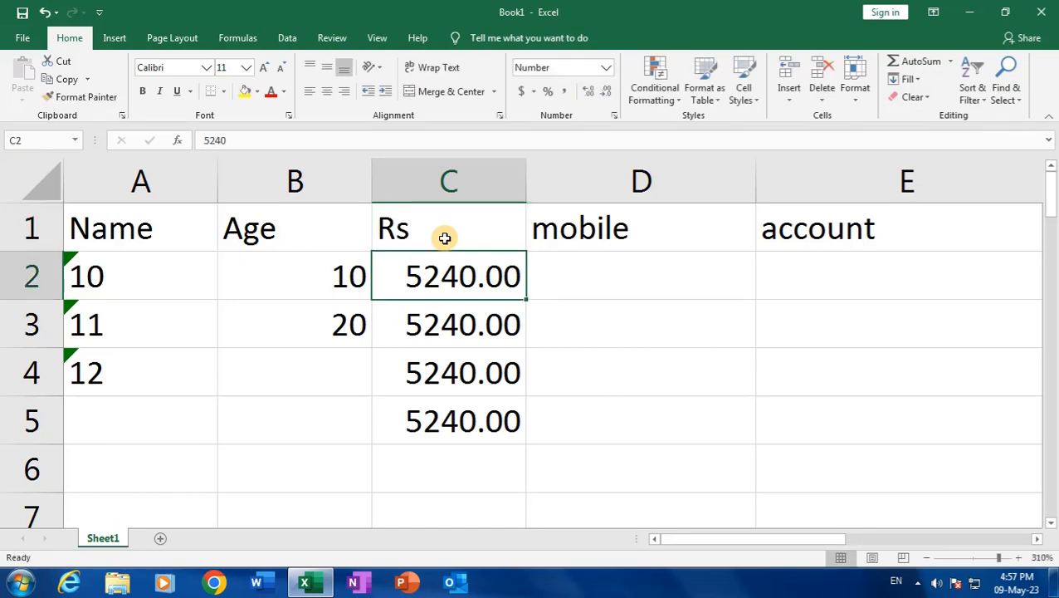
pyautogui.click(451, 237)
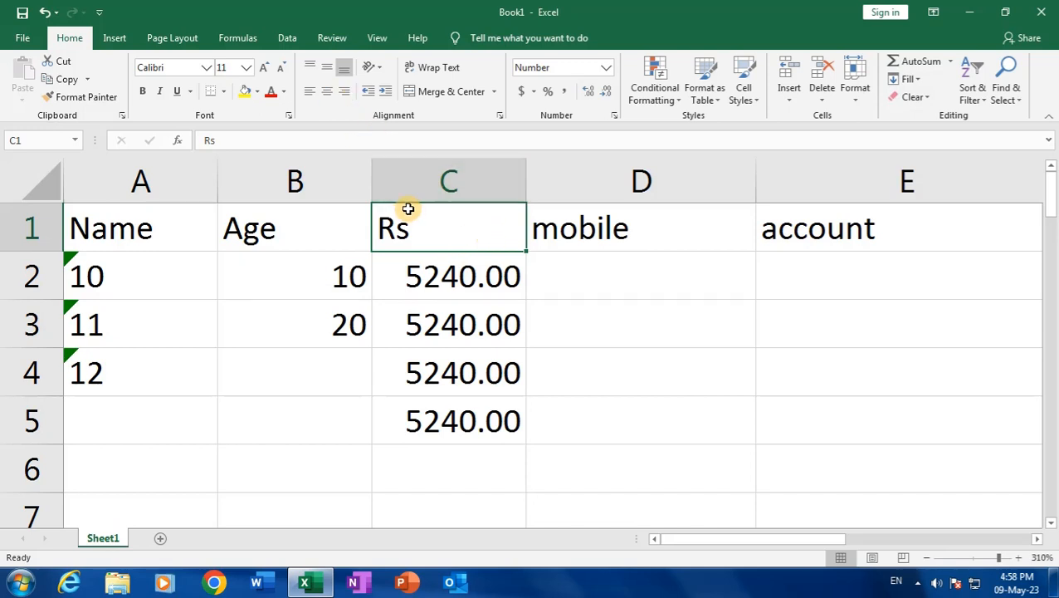
pyautogui.write('Rupe')
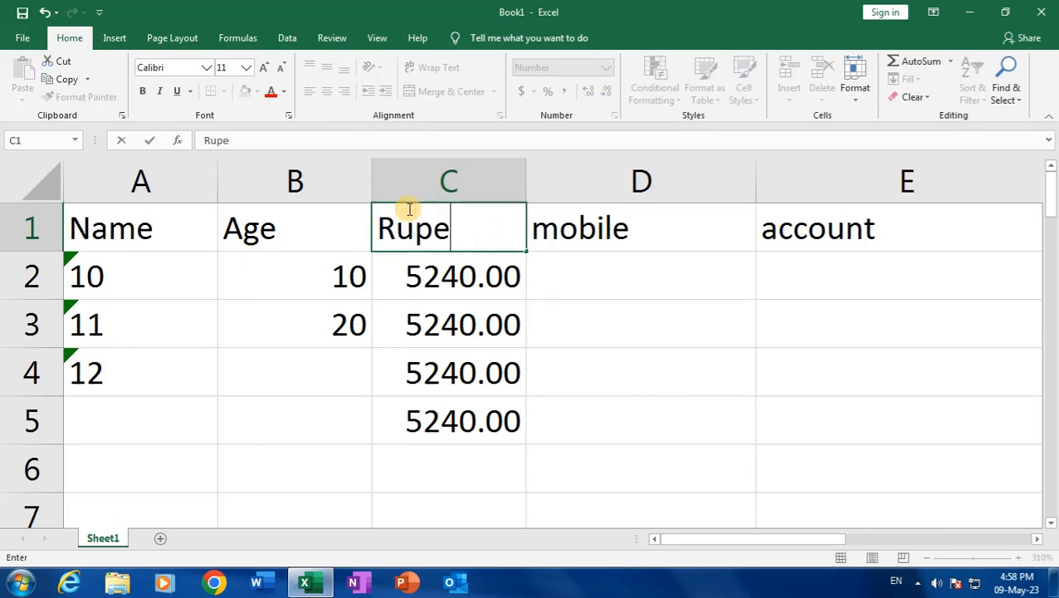
pyautogui.write('es')
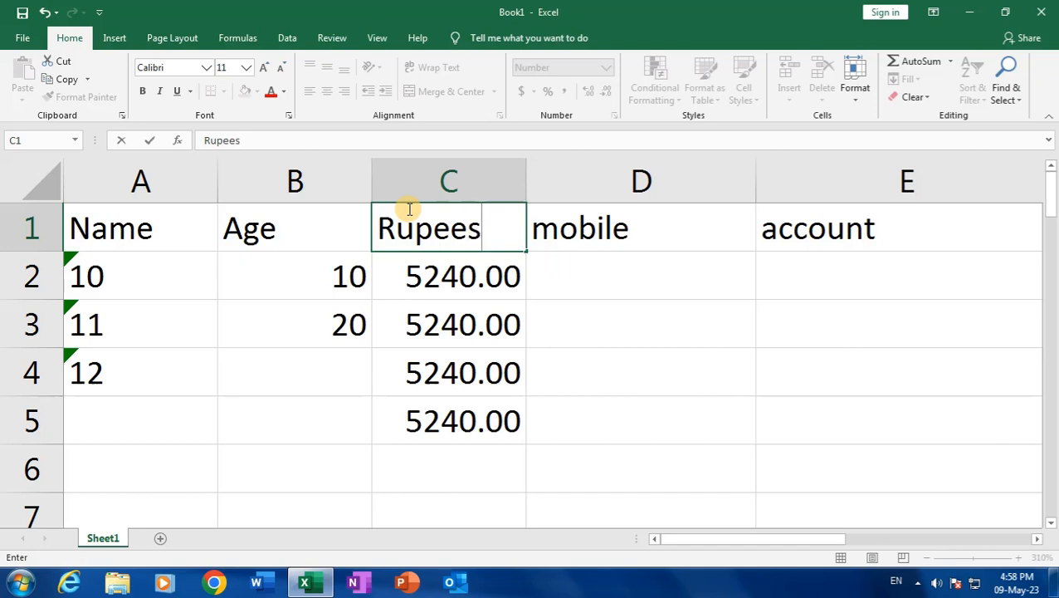
pyautogui.press('Return')
pyautogui.click(409, 229)
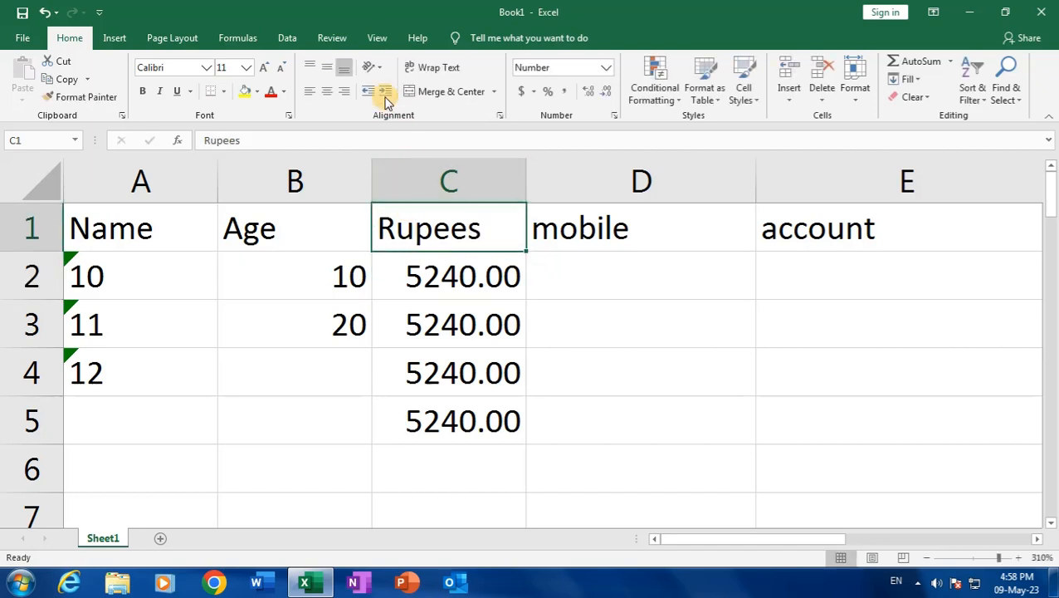
pyautogui.click(327, 93)
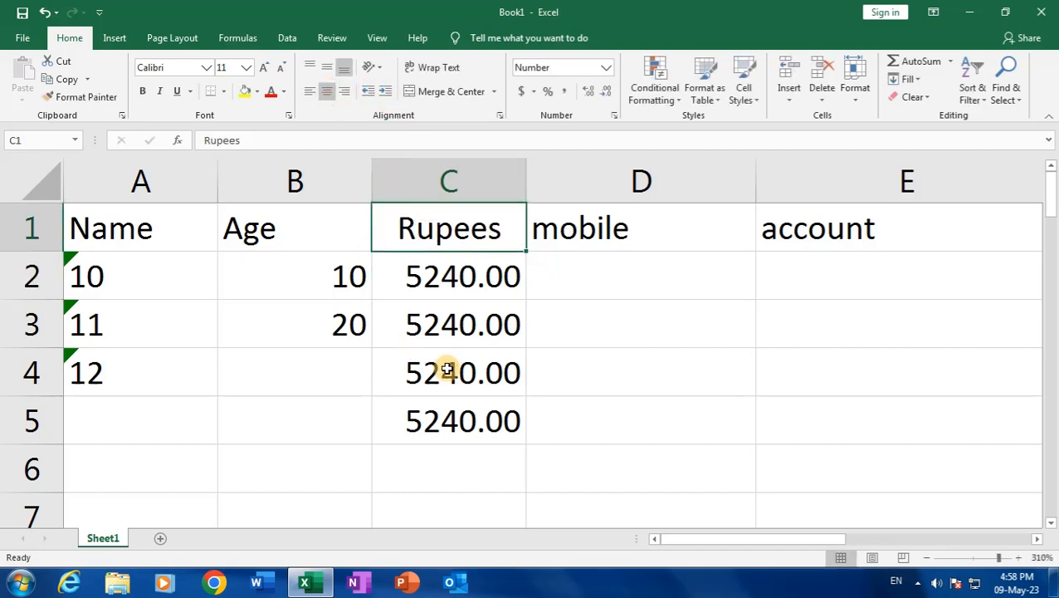
pyautogui.moveTo(457, 291); pyautogui.dragTo(479, 430)
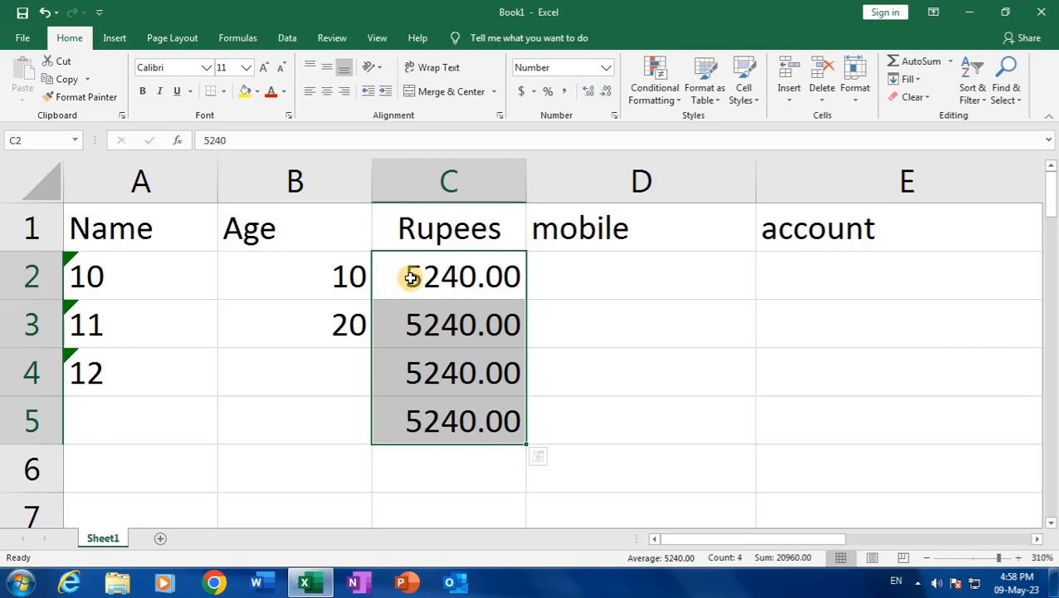
# Apply Currency format to C2:C5 so they show $5,240.00, and widen column C to fit
pyautogui.click(614, 116)
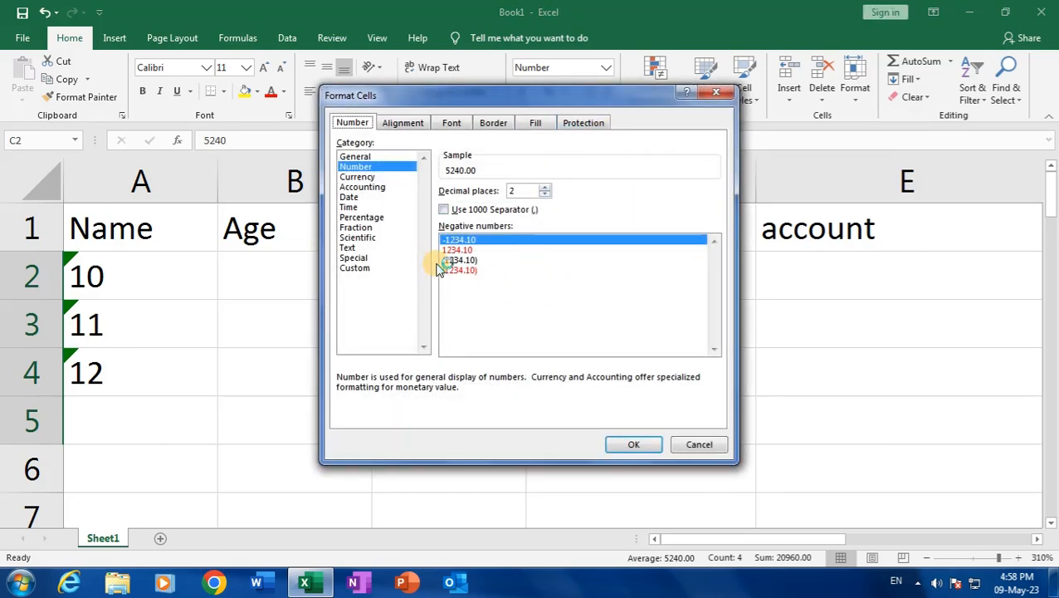
pyautogui.click(393, 177)
pyautogui.click(681, 445)
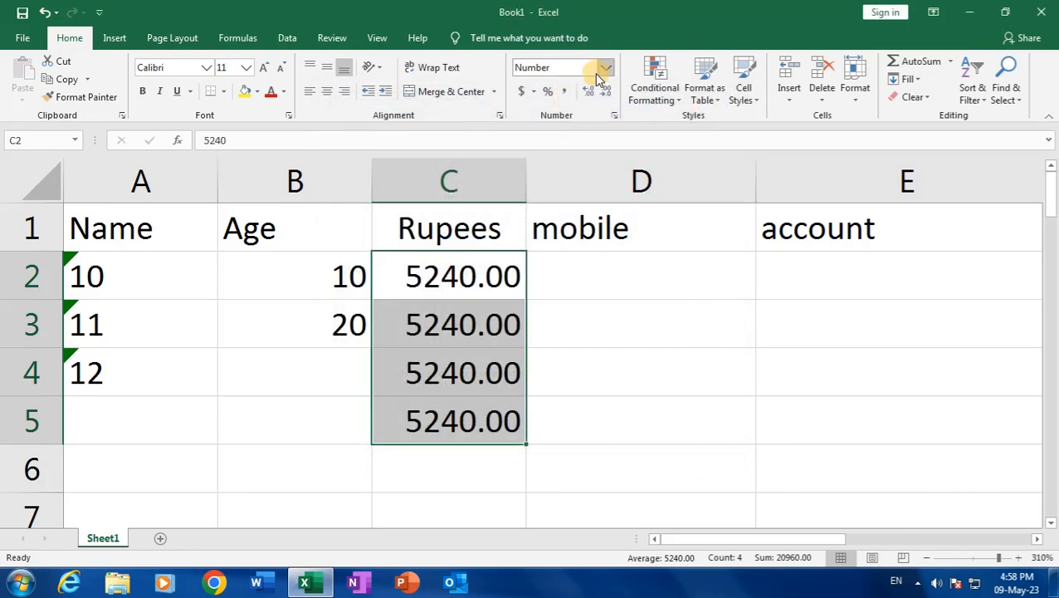
pyautogui.click(603, 73)
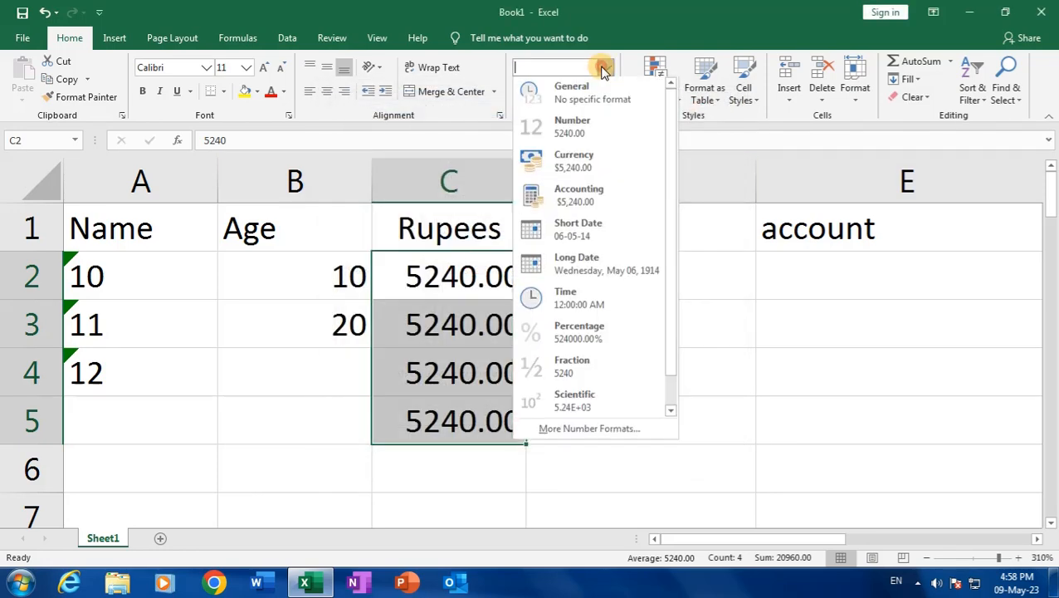
pyautogui.click(601, 164)
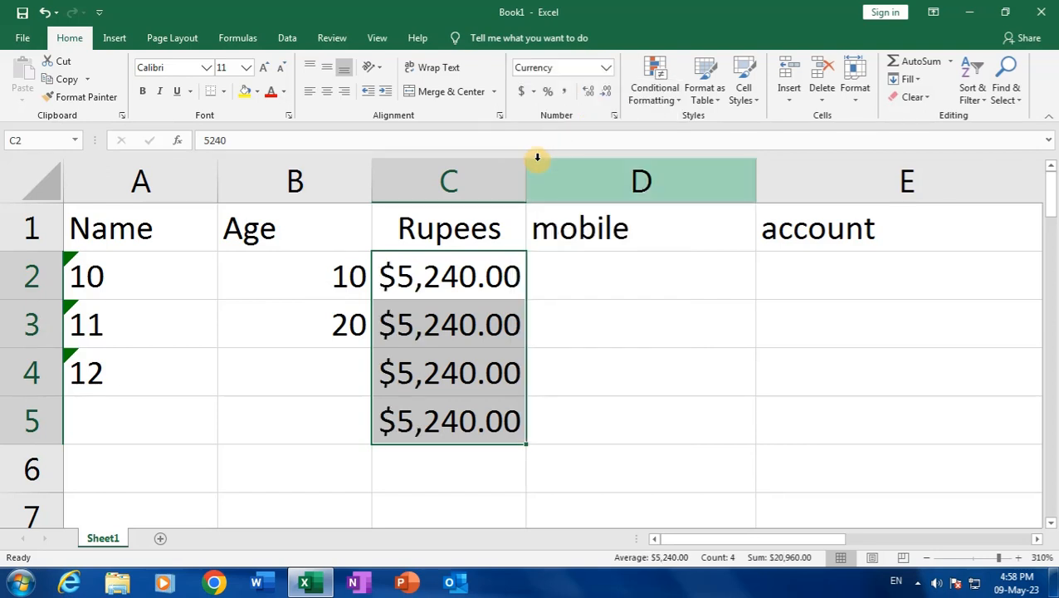
pyautogui.moveTo(527, 170); pyautogui.dragTo(587, 181)
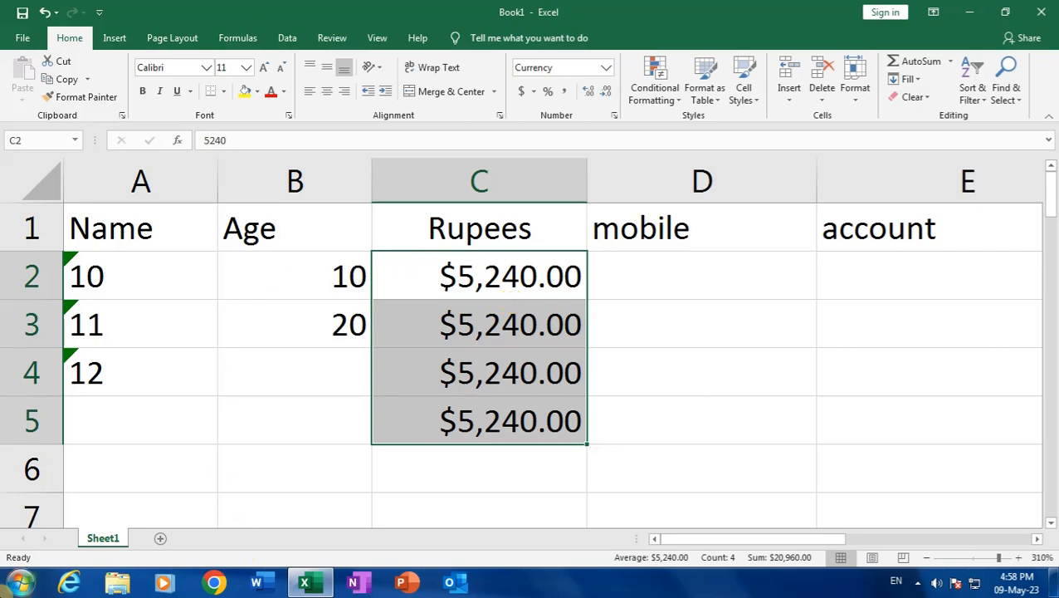
pyautogui.click(20, 582)
# In Control Panel's Region and Language settings, choose Hindi (India) as the format
pyautogui.click(261, 408)
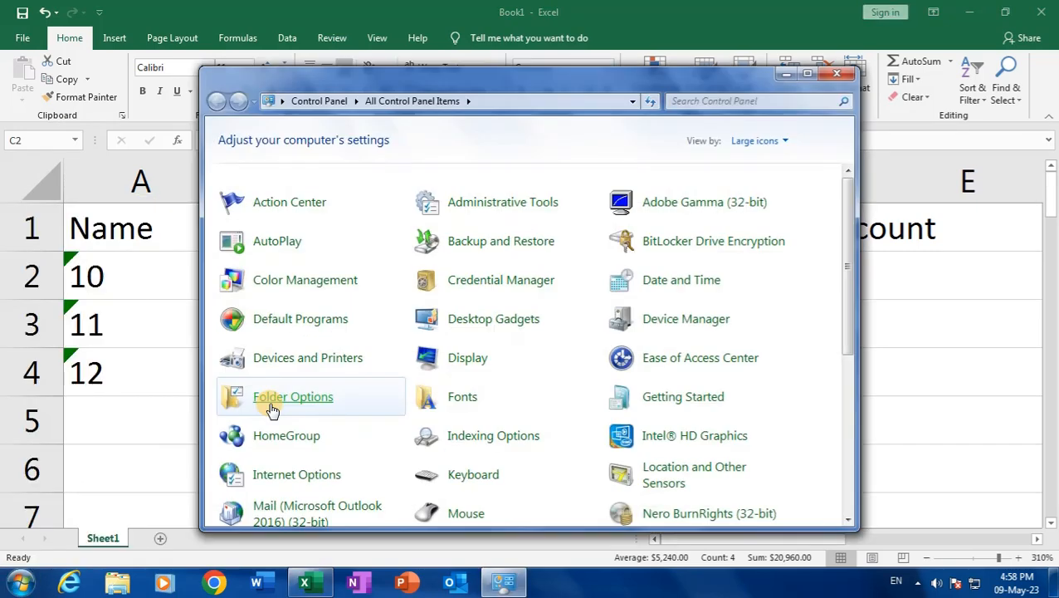
pyautogui.click(807, 74)
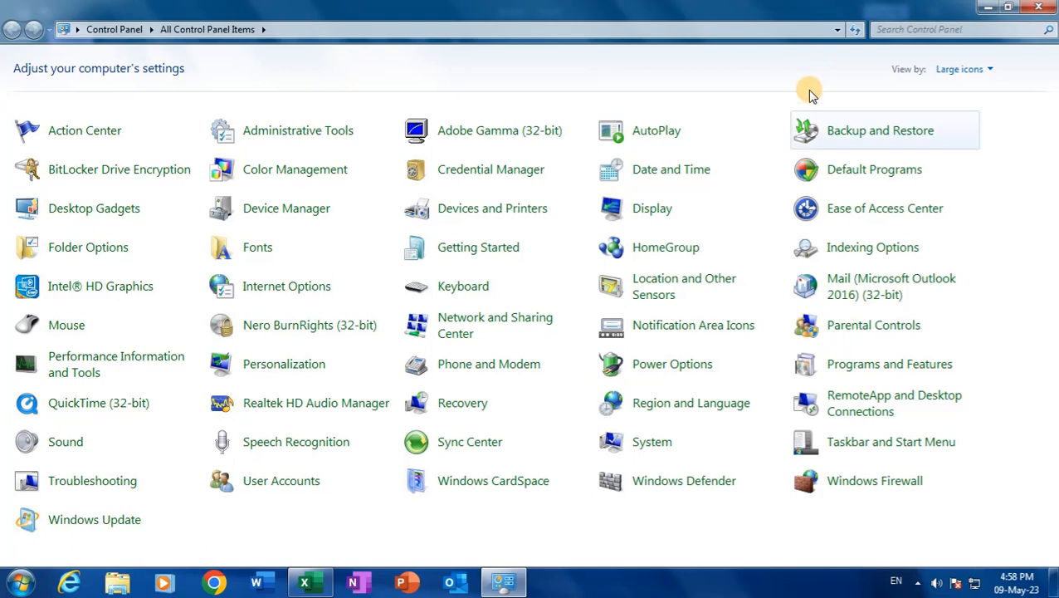
pyautogui.click(713, 407)
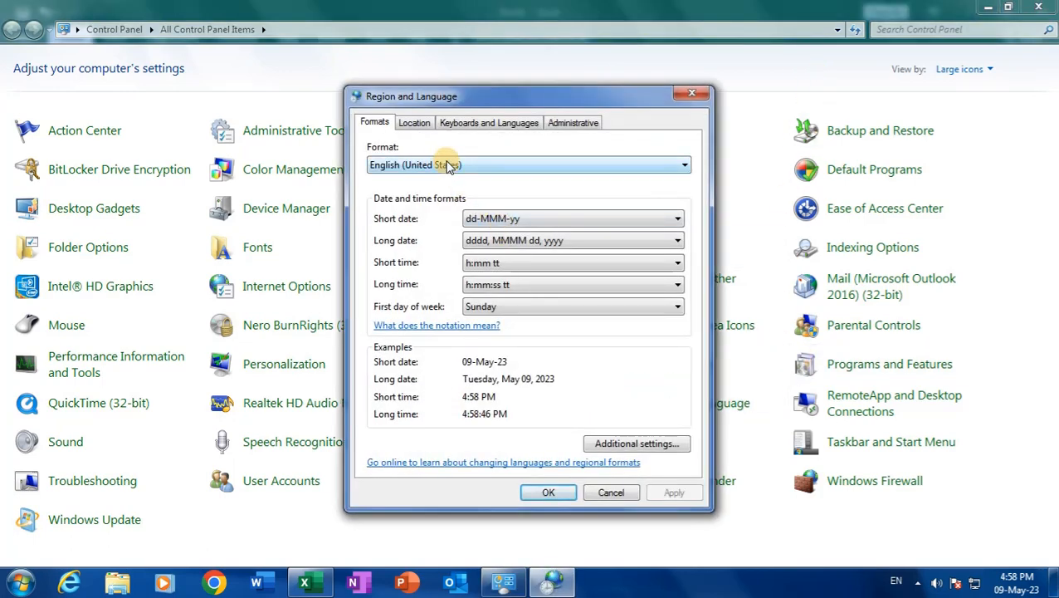
pyautogui.click(450, 166)
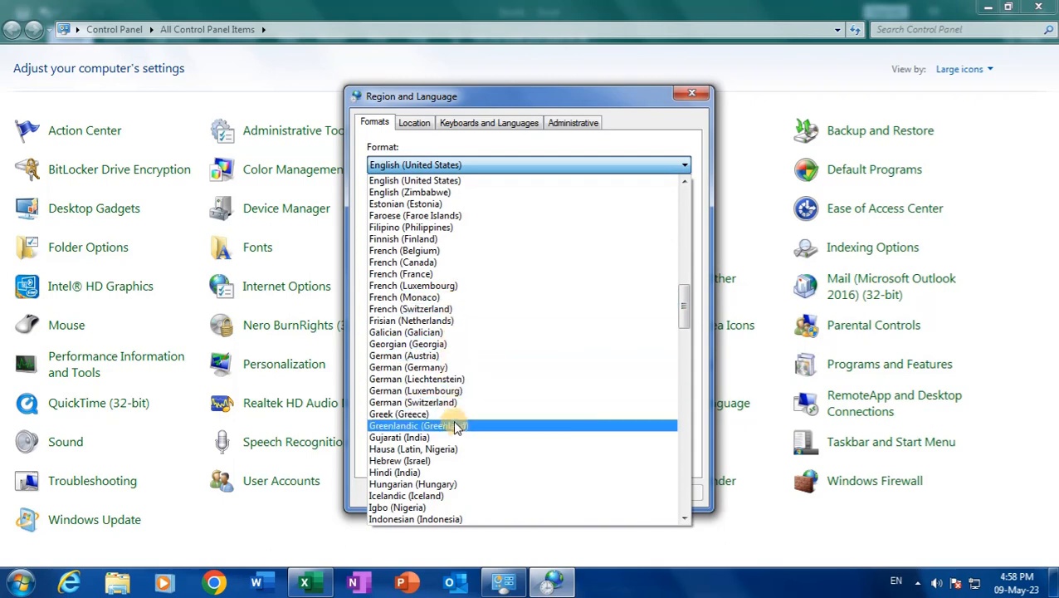
pyautogui.click(470, 473)
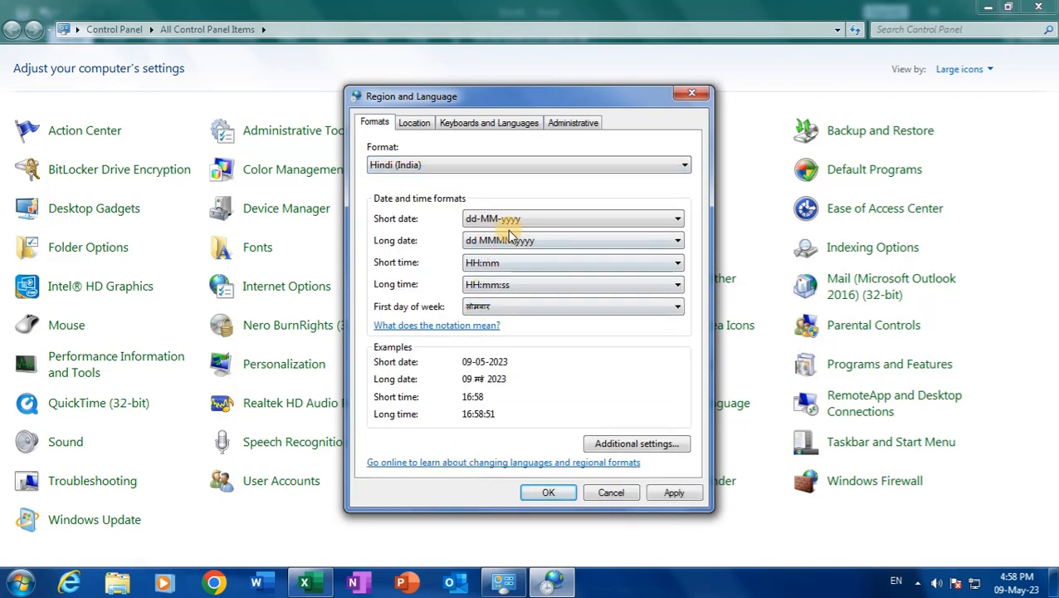
# Browse the Location and Keyboards and Languages tabs without changes, then return to Formats
pyautogui.click(413, 121)
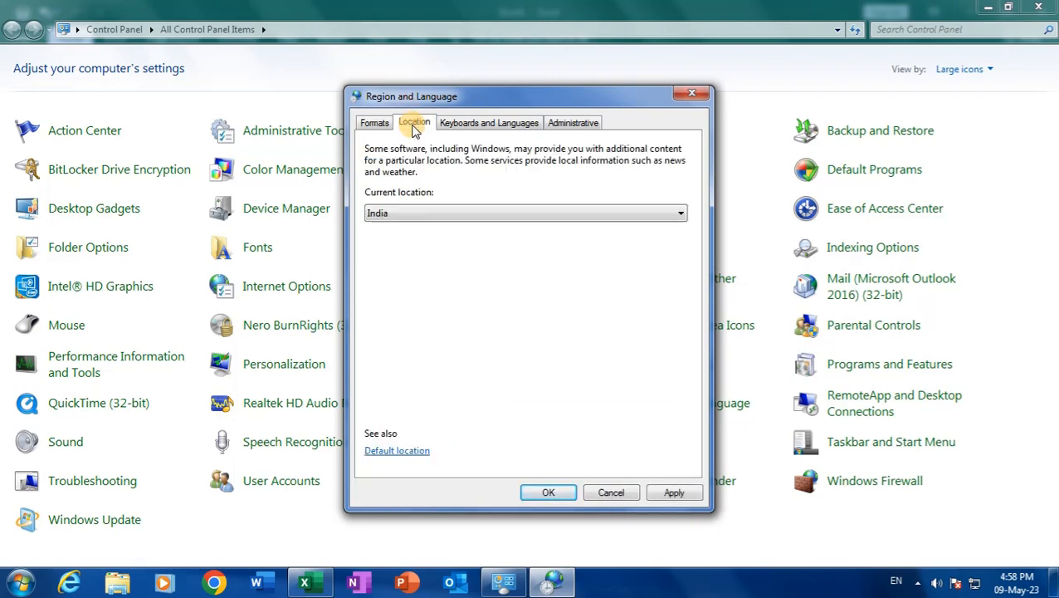
pyautogui.click(466, 123)
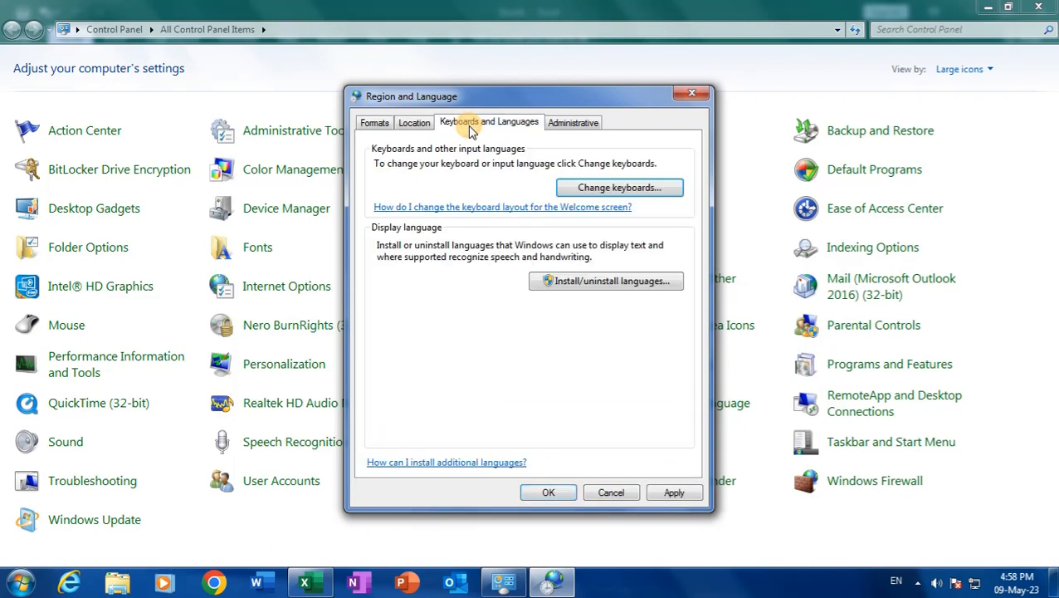
pyautogui.click(592, 189)
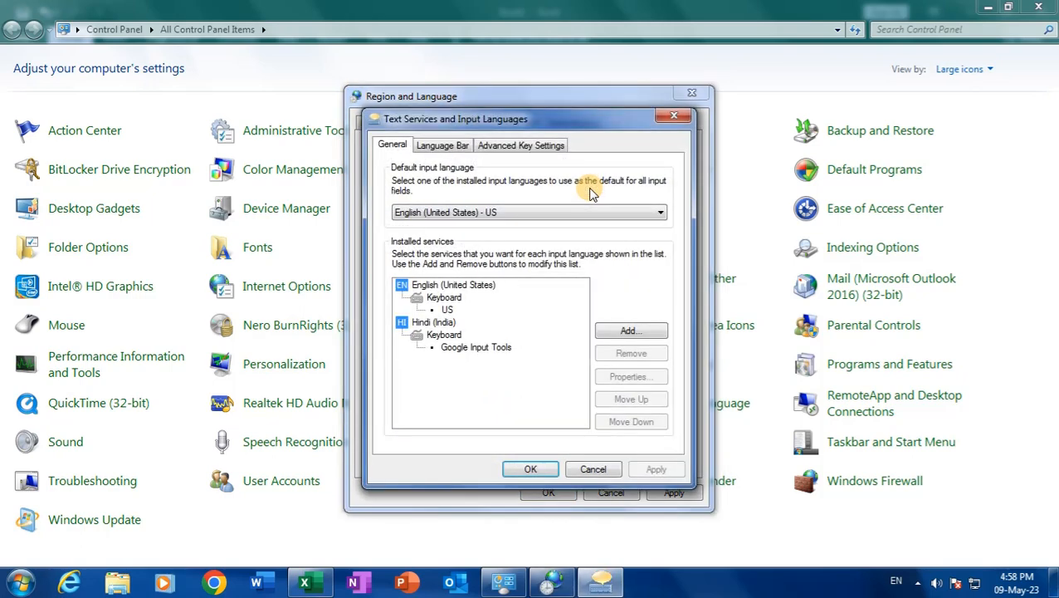
pyautogui.click(598, 467)
pyautogui.click(408, 123)
pyautogui.click(372, 122)
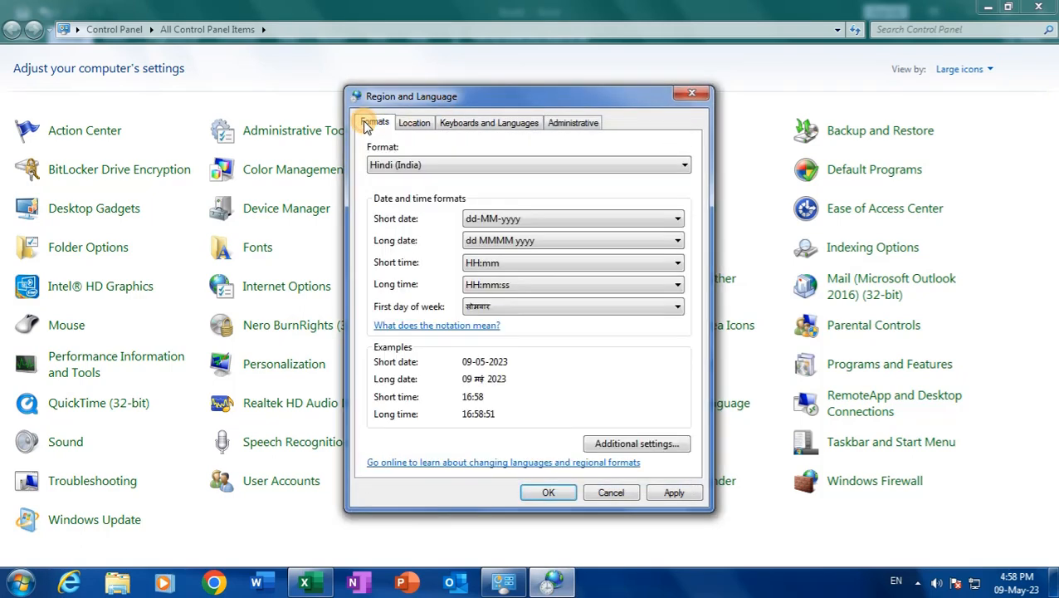
# Verify in Additional settings that the currency symbol stays ₹, then close Region and Language
pyautogui.click(625, 446)
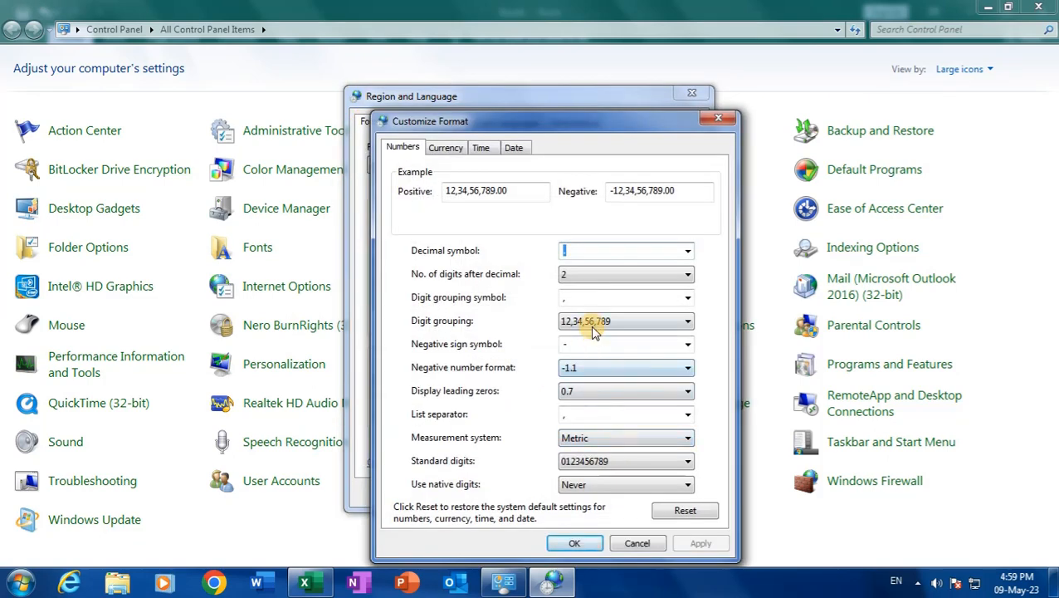
pyautogui.click(447, 149)
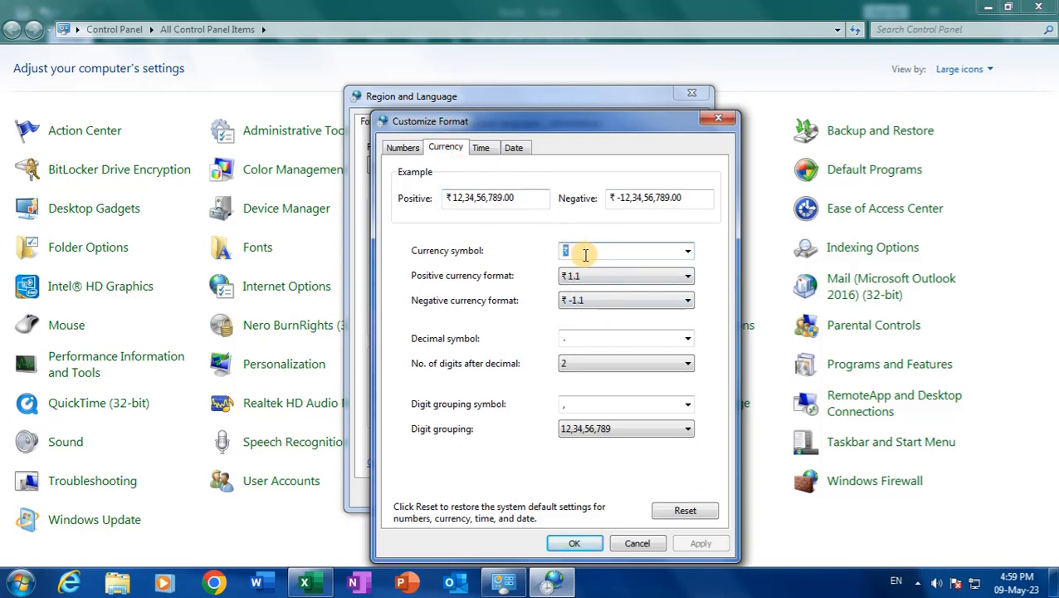
pyautogui.click(687, 251)
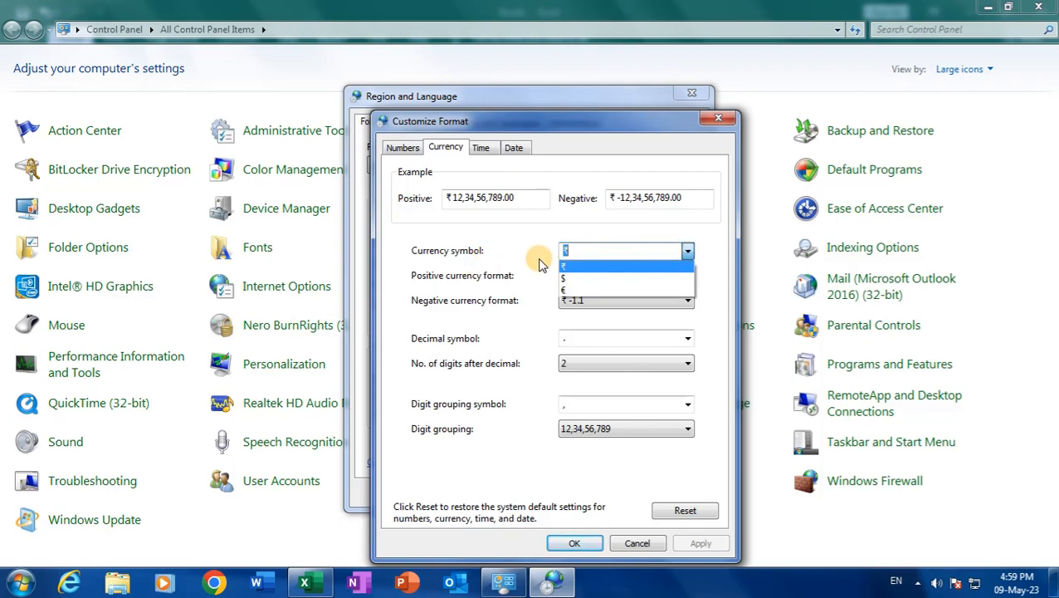
pyautogui.click(569, 249)
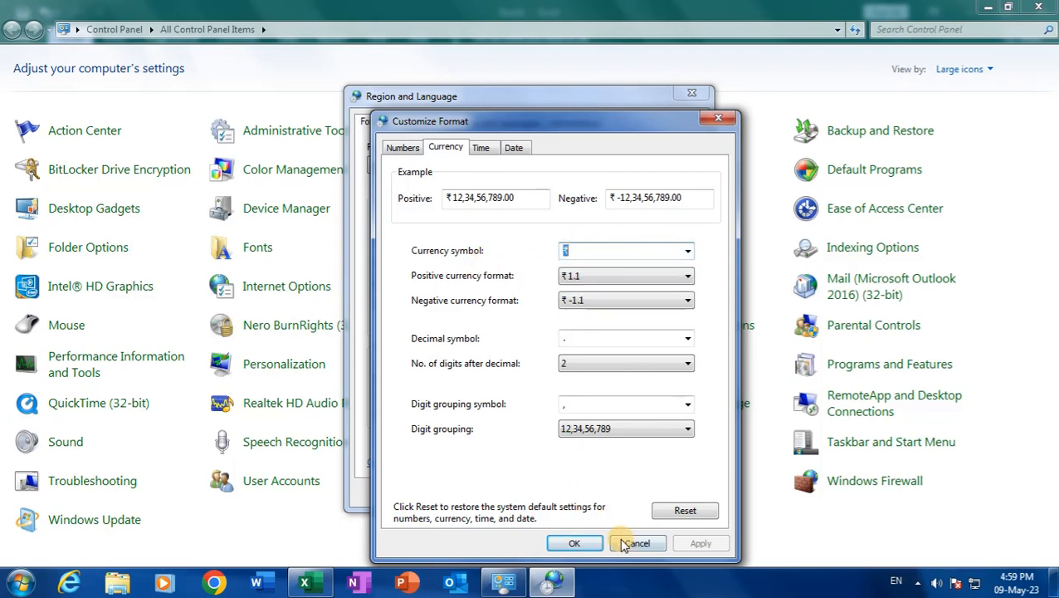
pyautogui.click(581, 543)
pyautogui.click(548, 492)
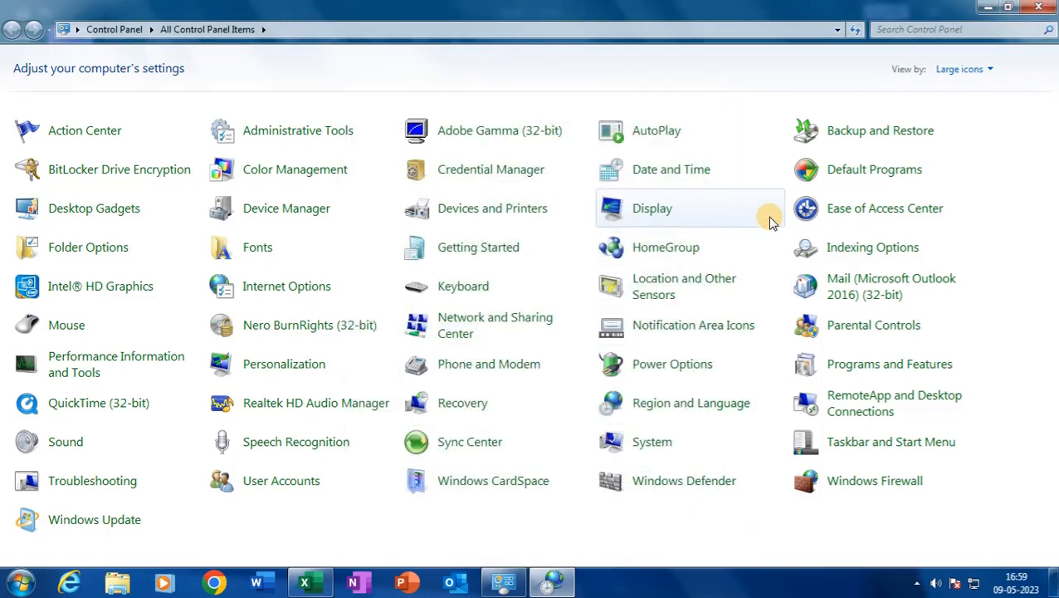
# Back in Excel, compare Accounting and Currency formats on the Rupees amounts C2:C5
pyautogui.click(1048, 7)
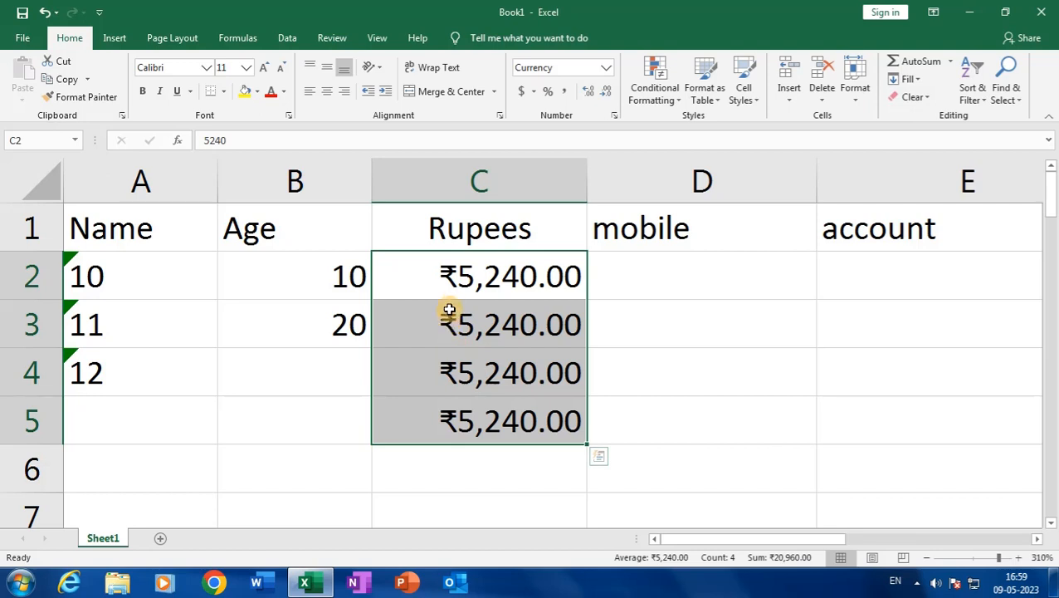
pyautogui.click(606, 73)
pyautogui.click(602, 195)
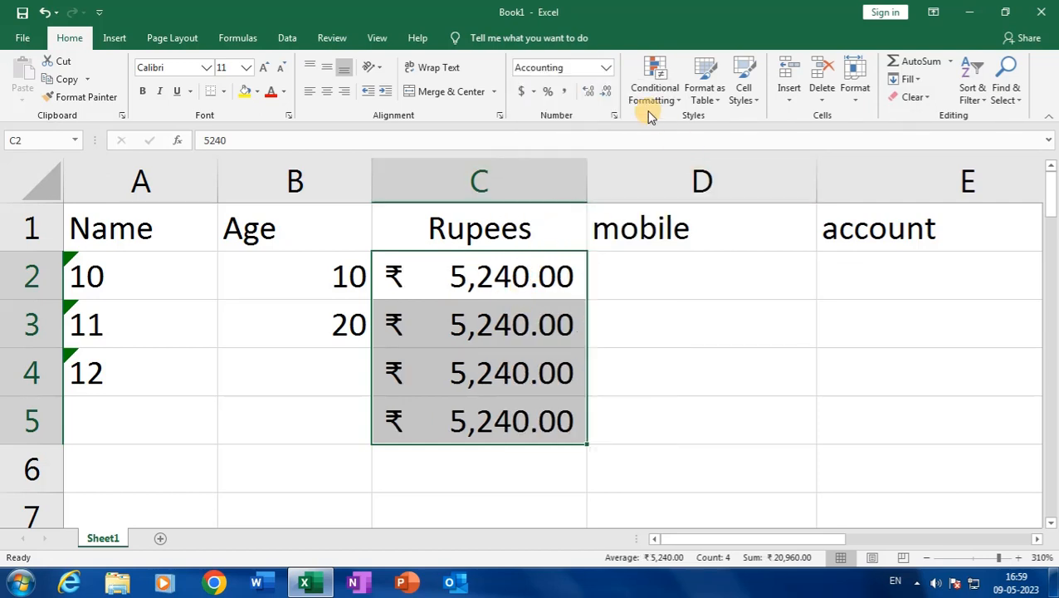
pyautogui.click(609, 69)
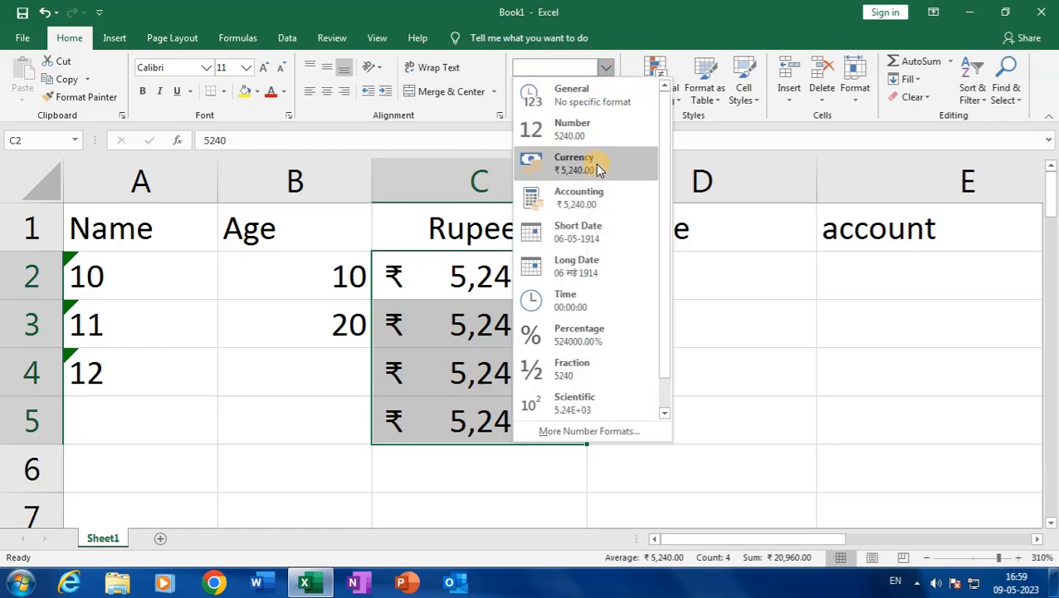
pyautogui.click(596, 163)
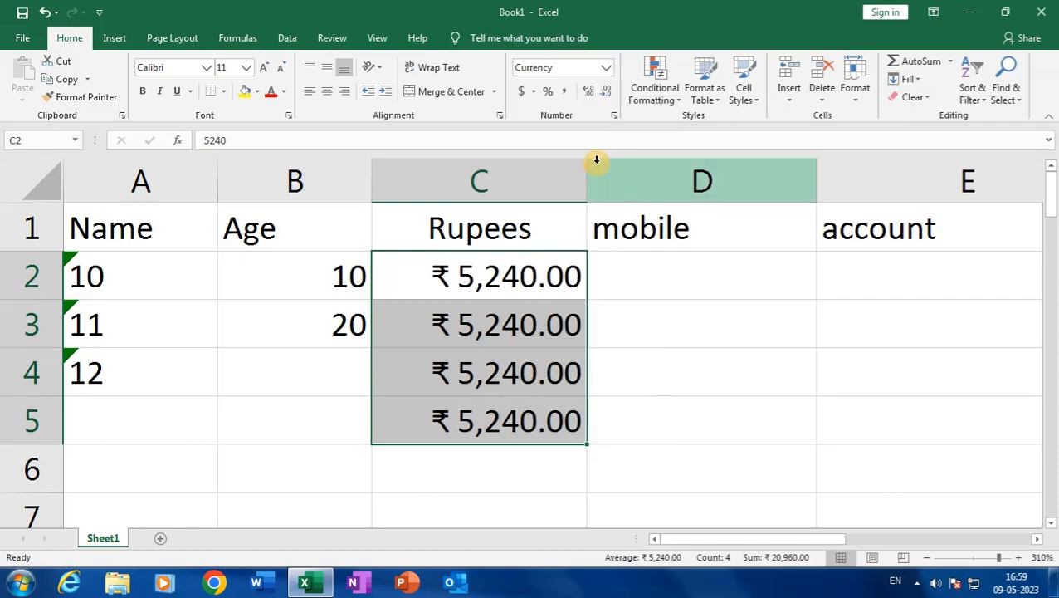
pyautogui.click(605, 69)
pyautogui.click(602, 197)
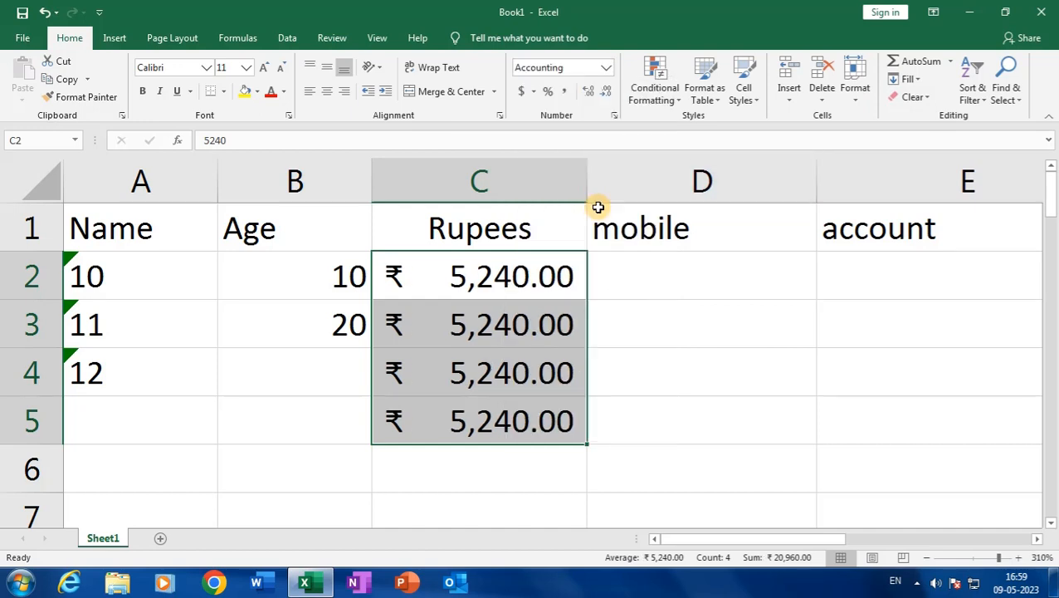
pyautogui.click(605, 68)
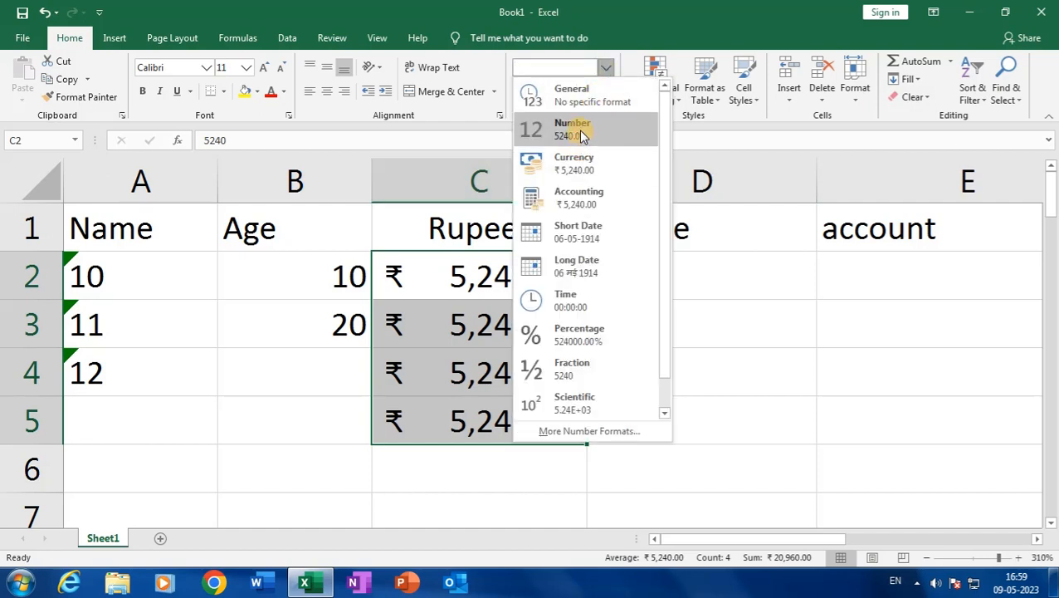
pyautogui.click(580, 161)
pyautogui.click(605, 70)
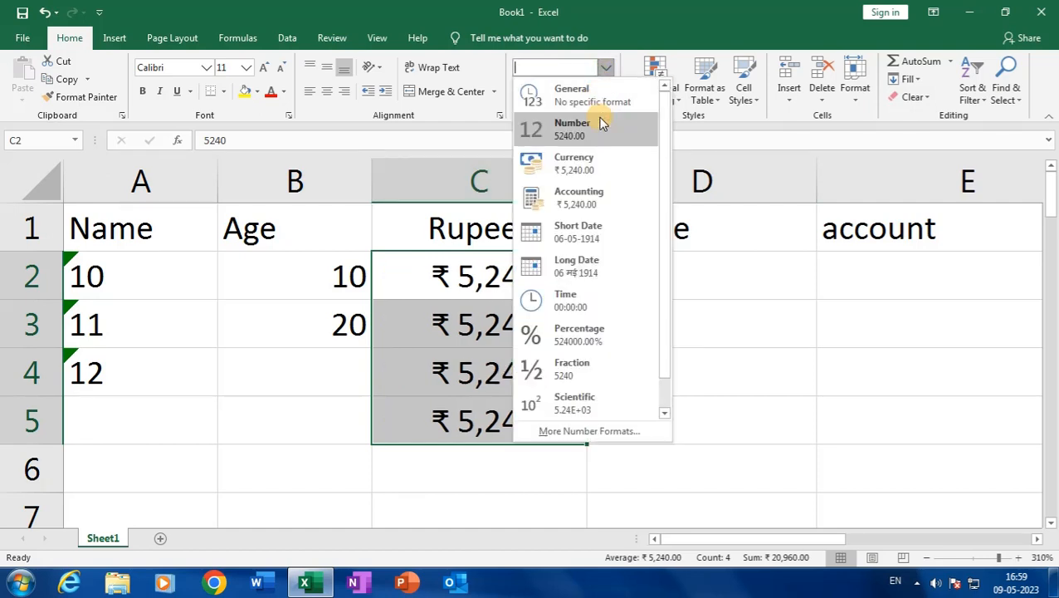
pyautogui.click(594, 193)
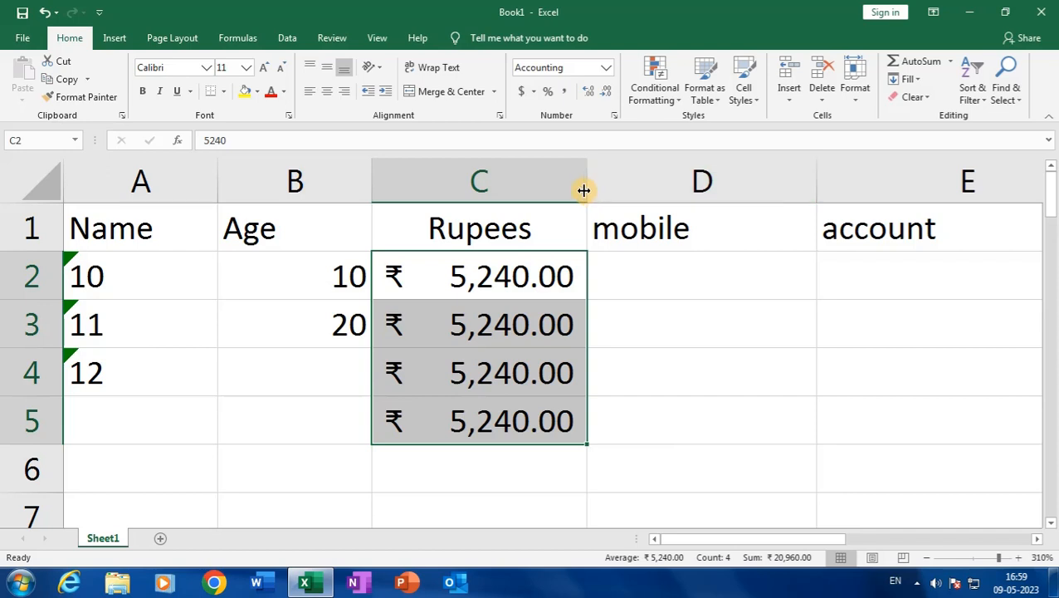
# Settle on Accounting format so C2:C5 read ₹ 5,240.00
pyautogui.click(607, 72)
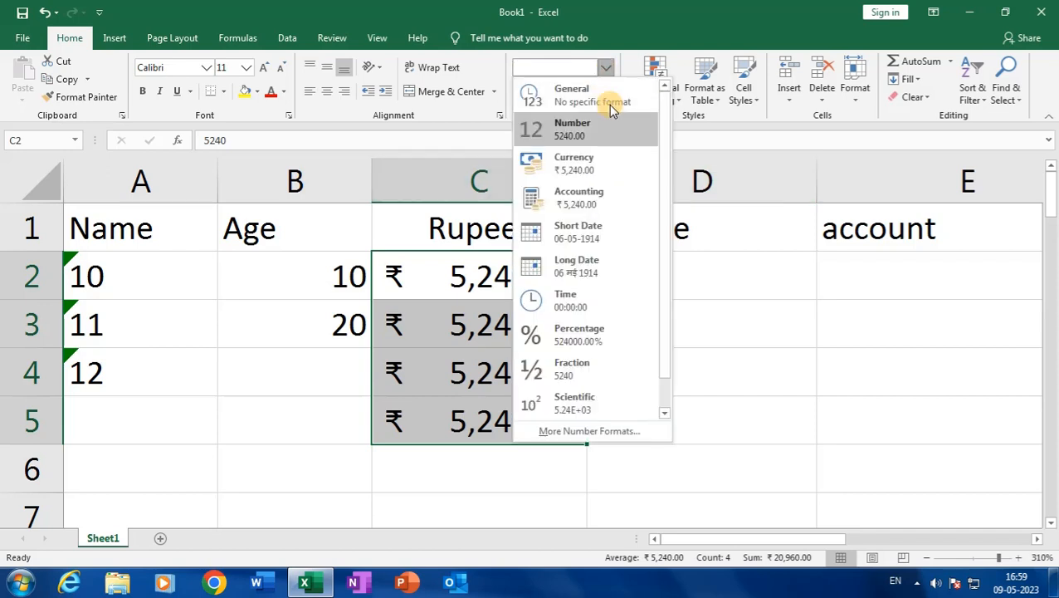
pyautogui.click(610, 160)
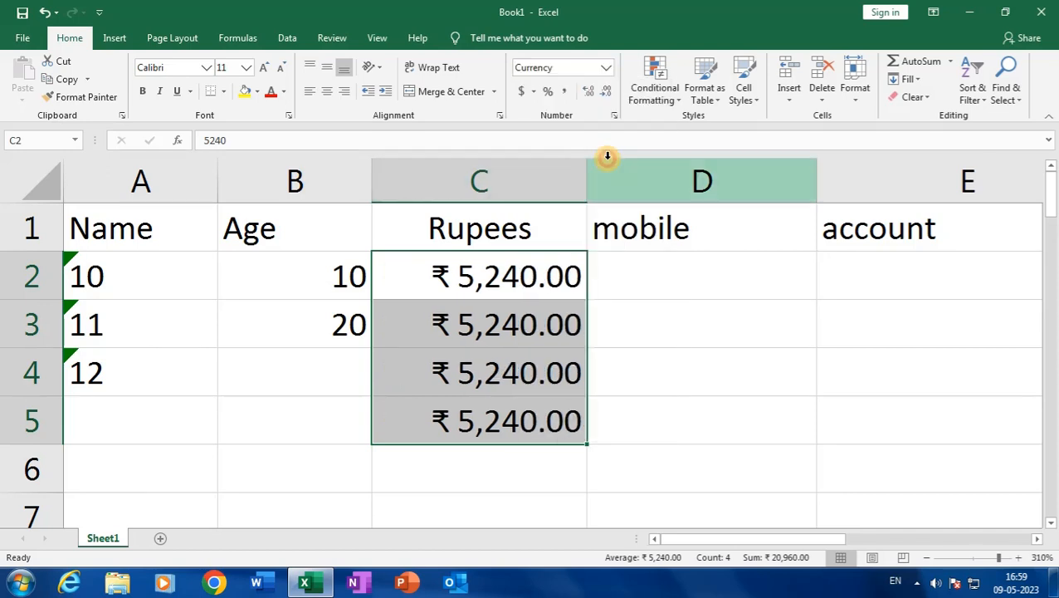
pyautogui.click(606, 69)
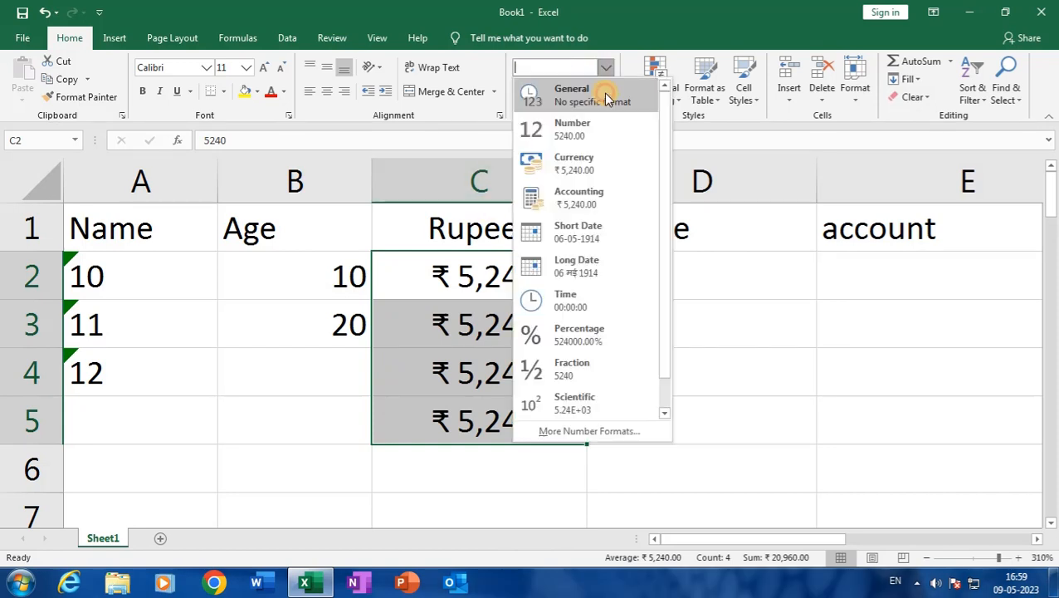
pyautogui.click(589, 197)
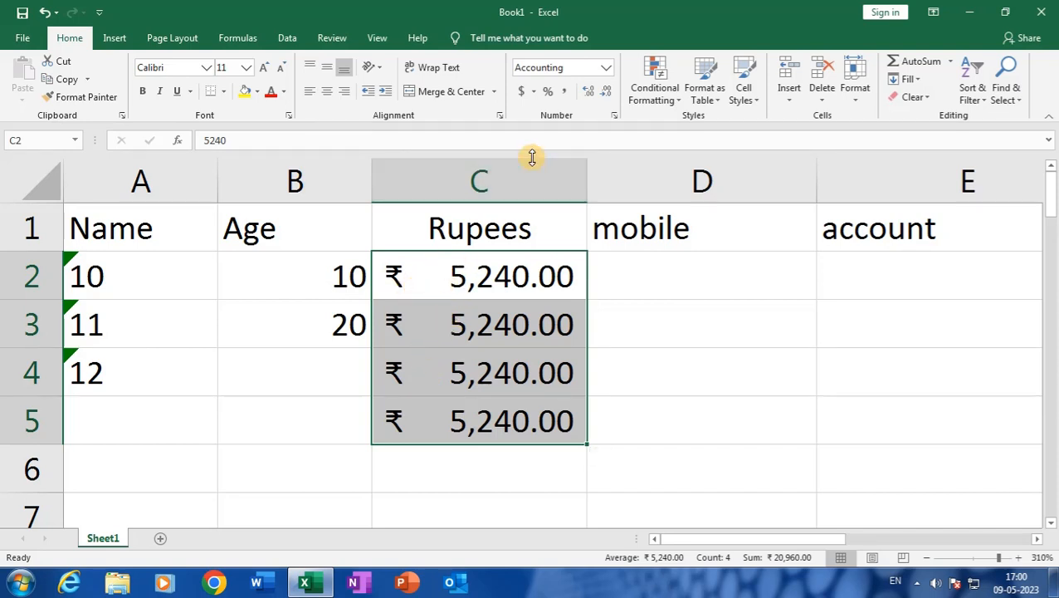
pyautogui.click(607, 68)
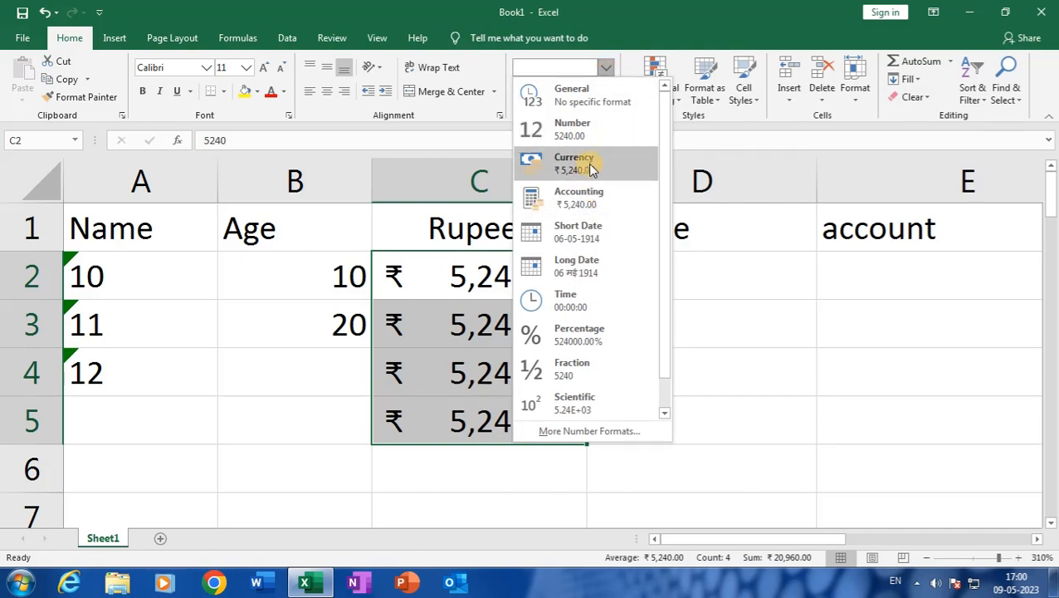
pyautogui.click(586, 201)
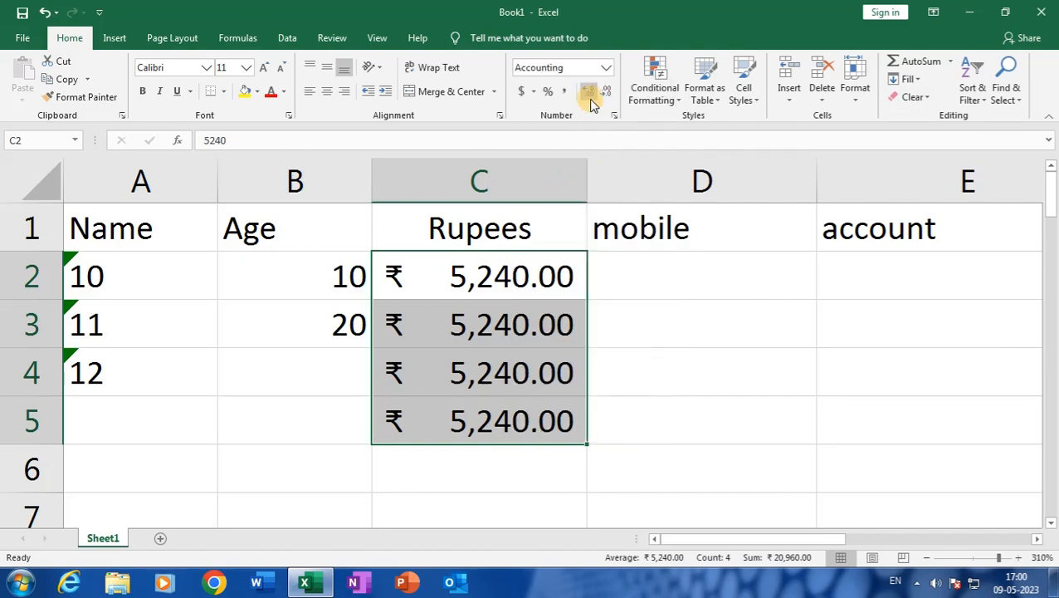
pyautogui.click(607, 68)
pyautogui.click(594, 165)
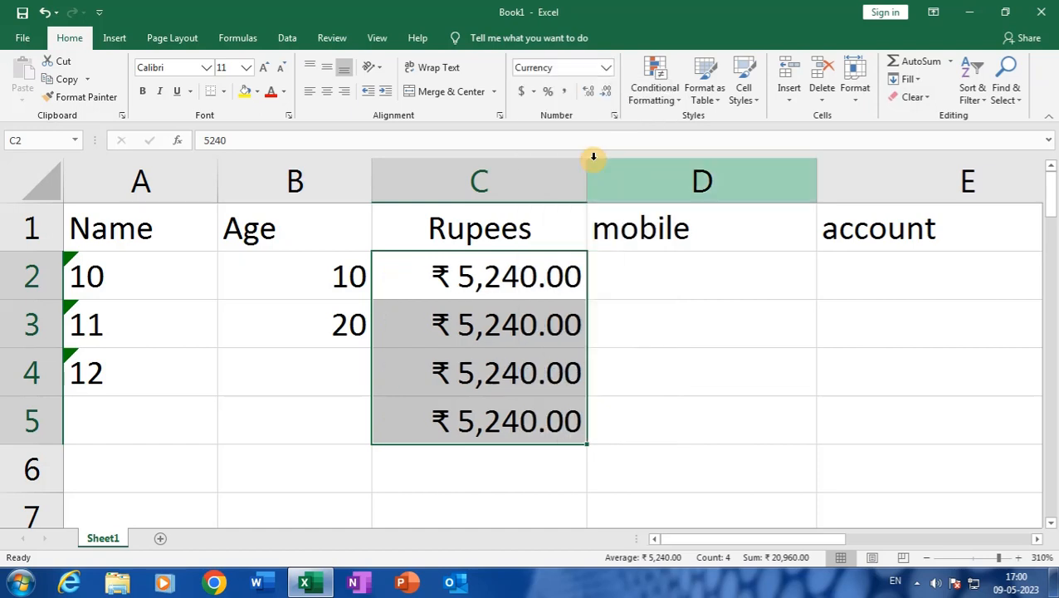
pyautogui.click(612, 68)
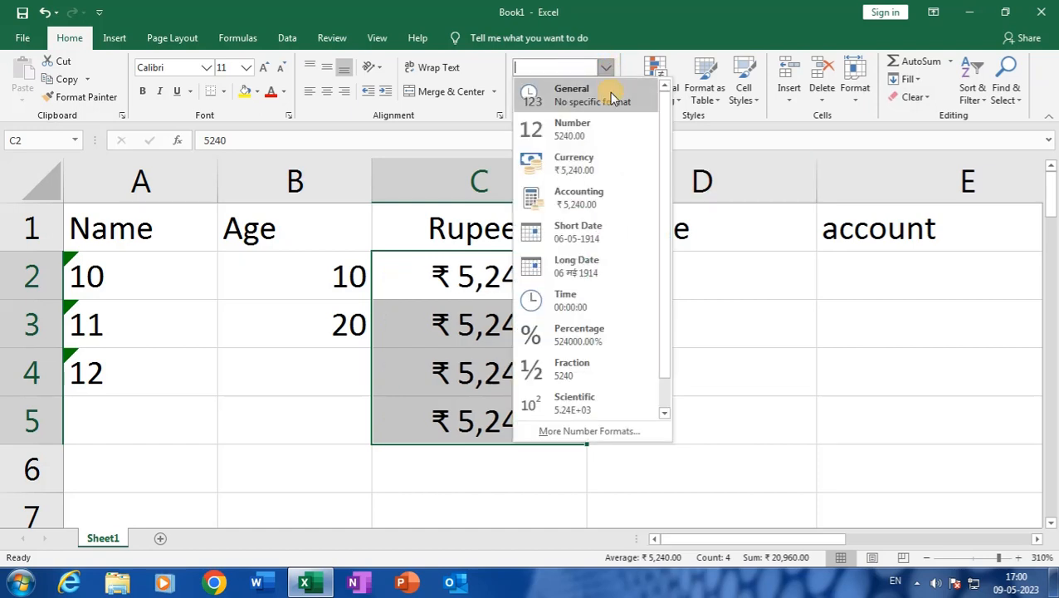
pyautogui.click(599, 196)
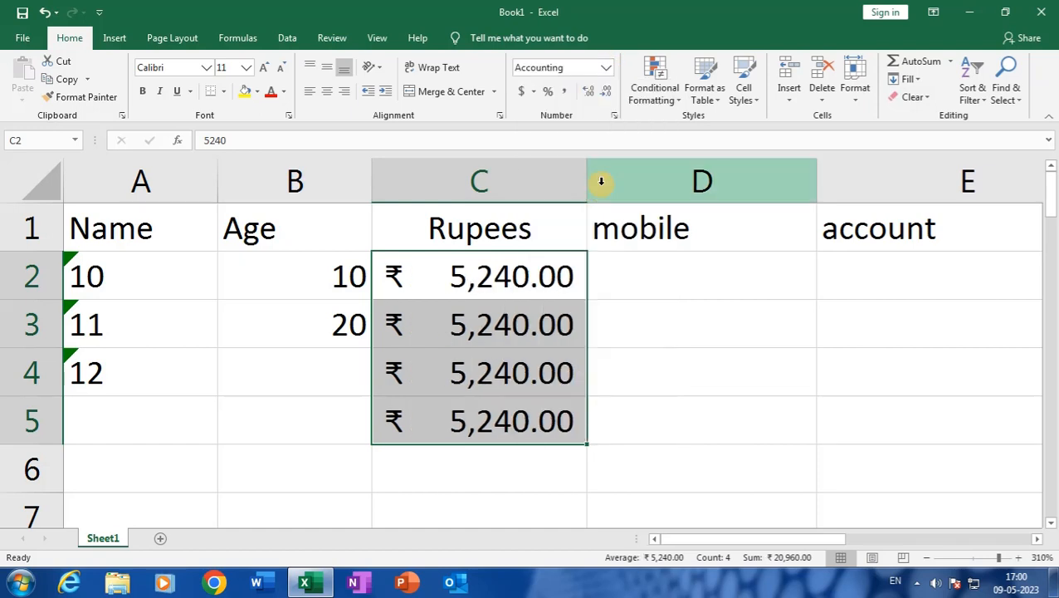
pyautogui.click(493, 276)
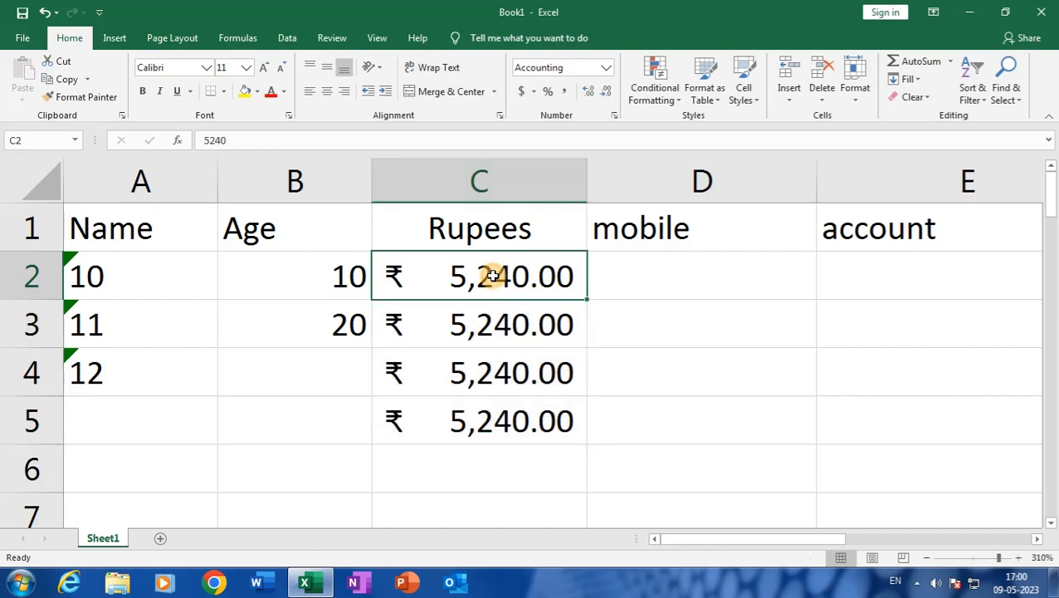
# Enter 4570 in the empty Age cell B4
pyautogui.click(325, 370)
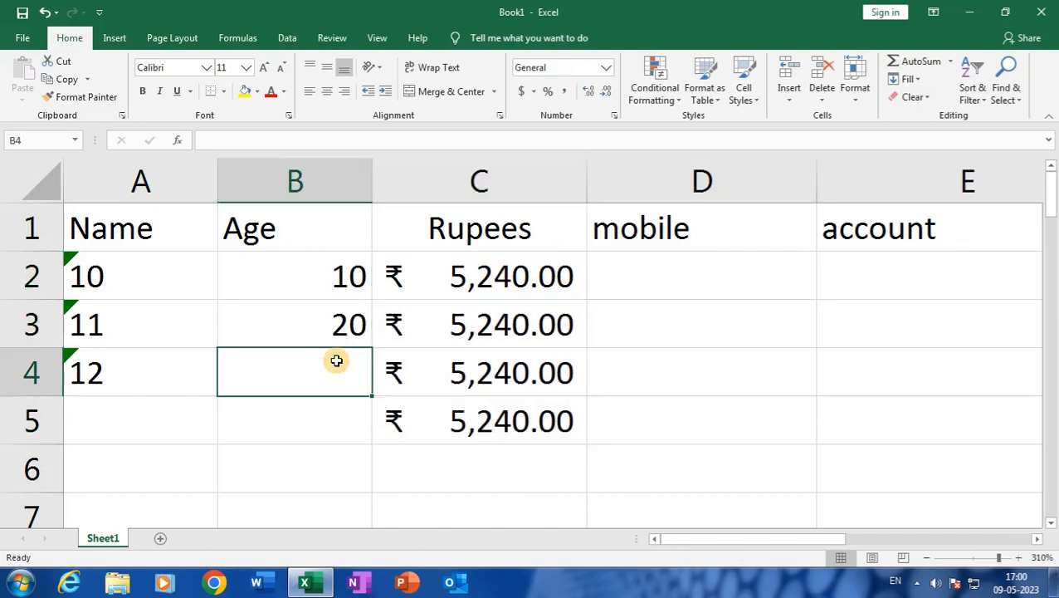
pyautogui.write('4570')
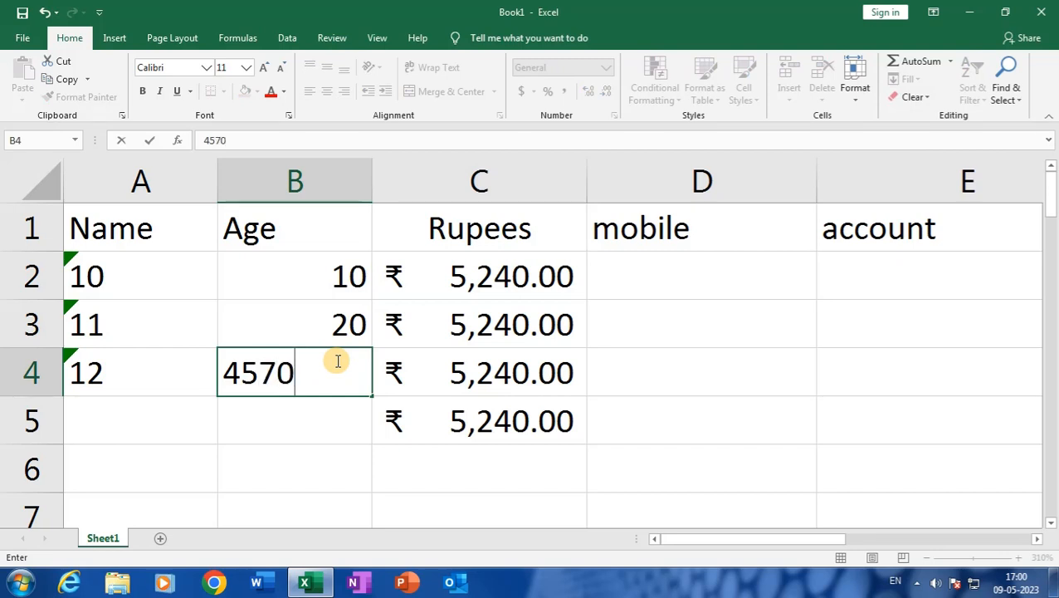
pyautogui.press('Return')
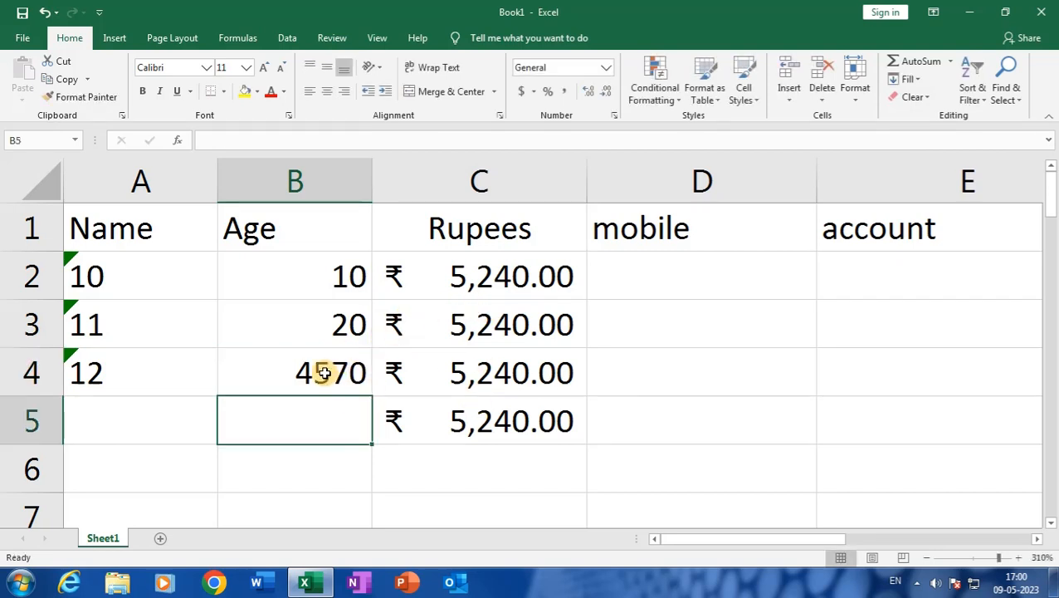
pyautogui.click(324, 373)
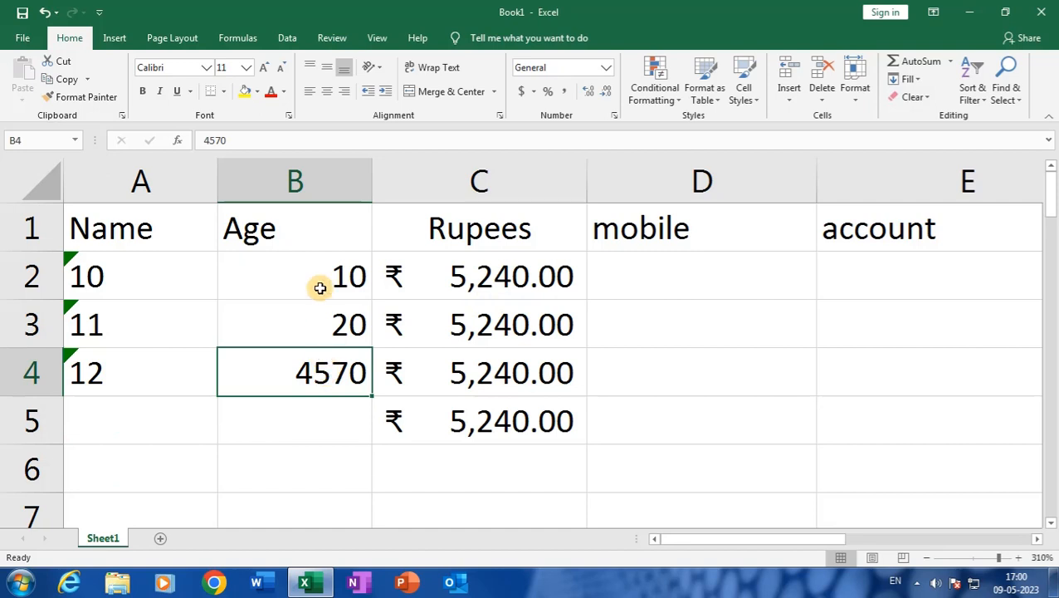
# Copy C2's ₹ Accounting format to B4 and widen column B to fit ₹ 4,570.00
pyautogui.click(503, 269)
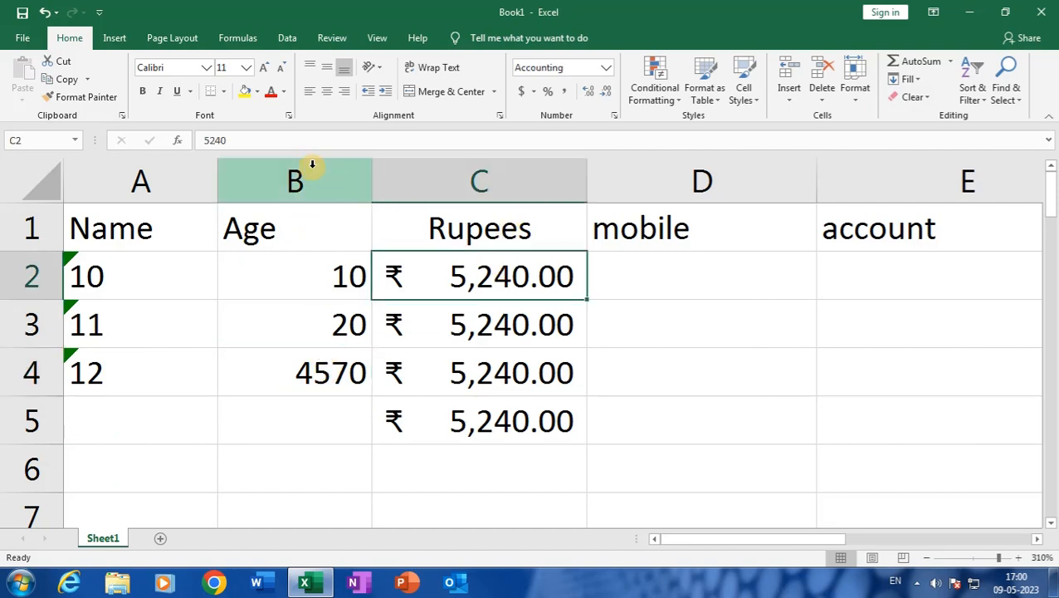
pyautogui.click(98, 97)
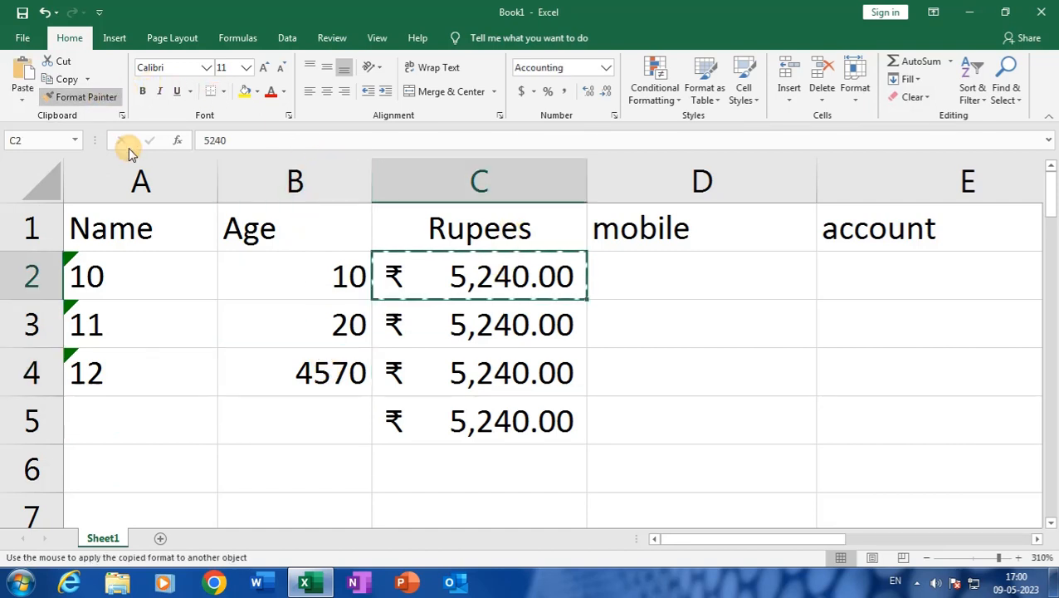
pyautogui.click(284, 361)
pyautogui.doubleClick(372, 183)
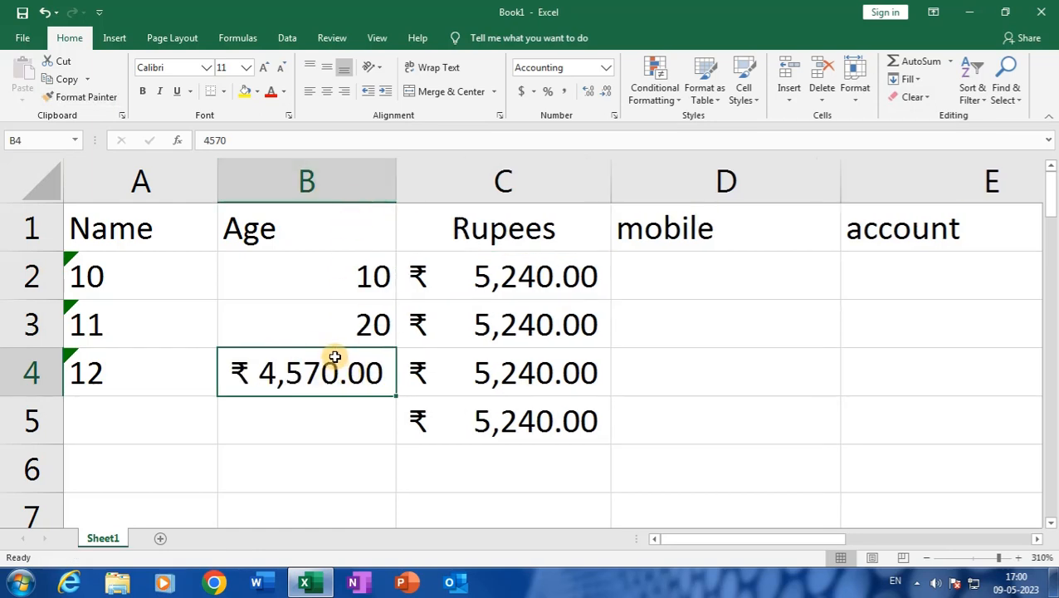
pyautogui.moveTo(396, 186); pyautogui.dragTo(421, 196)
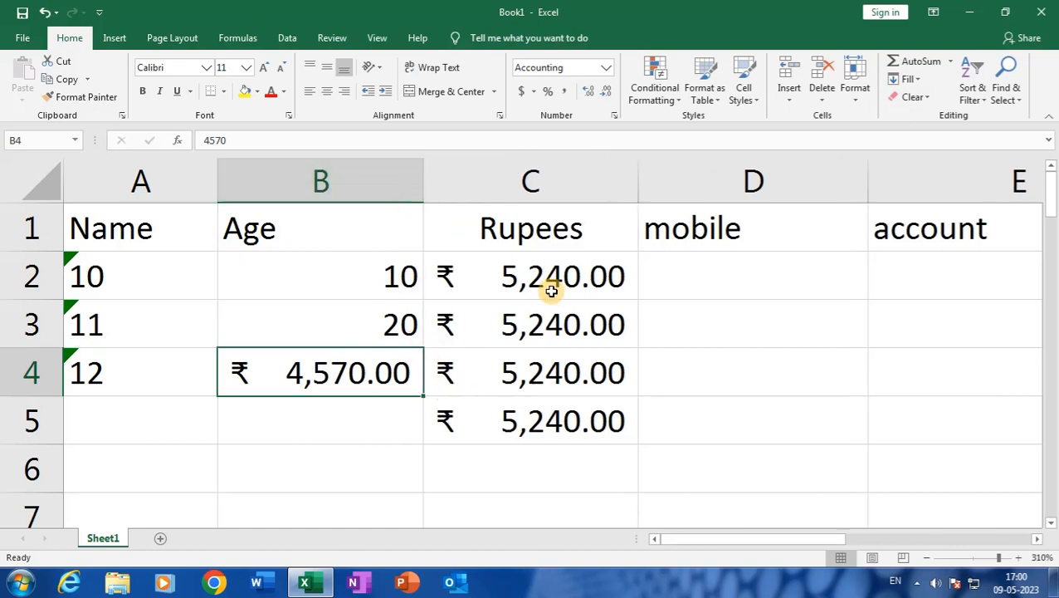
pyautogui.moveTo(551, 290); pyautogui.dragTo(538, 413)
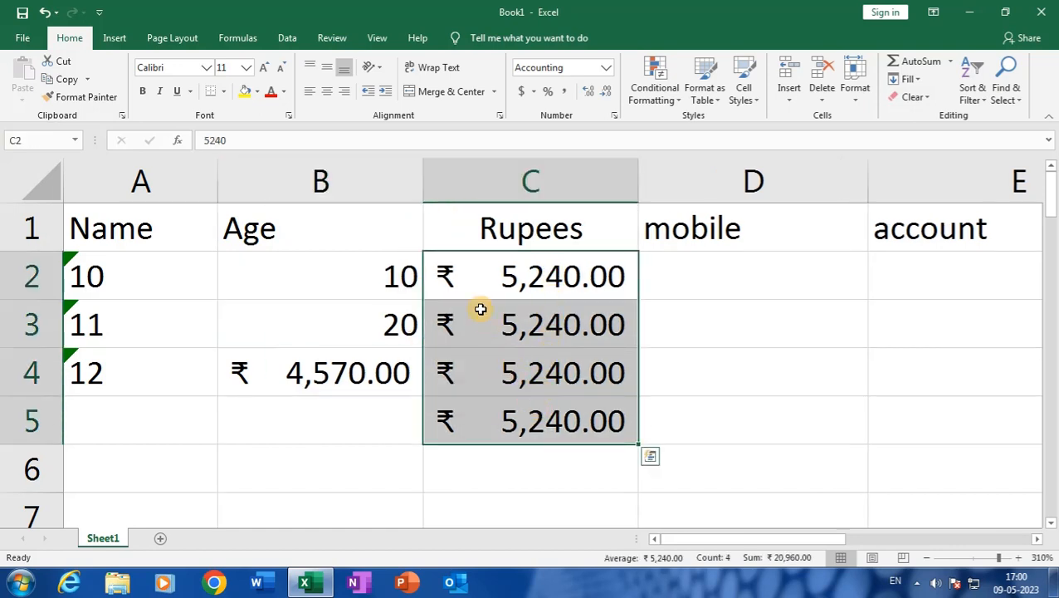
# Set C2:C5's currency symbol to Rs Urdu (Pakistan) in Format Cells, showing Rs 5,240.00
pyautogui.click(448, 271)
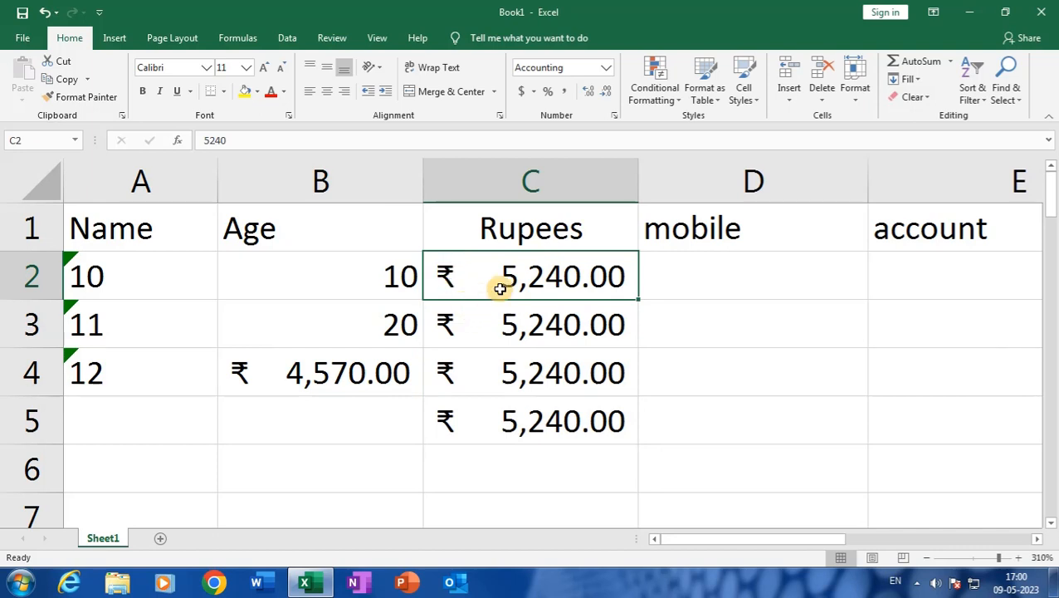
pyautogui.moveTo(530, 279); pyautogui.dragTo(530, 416)
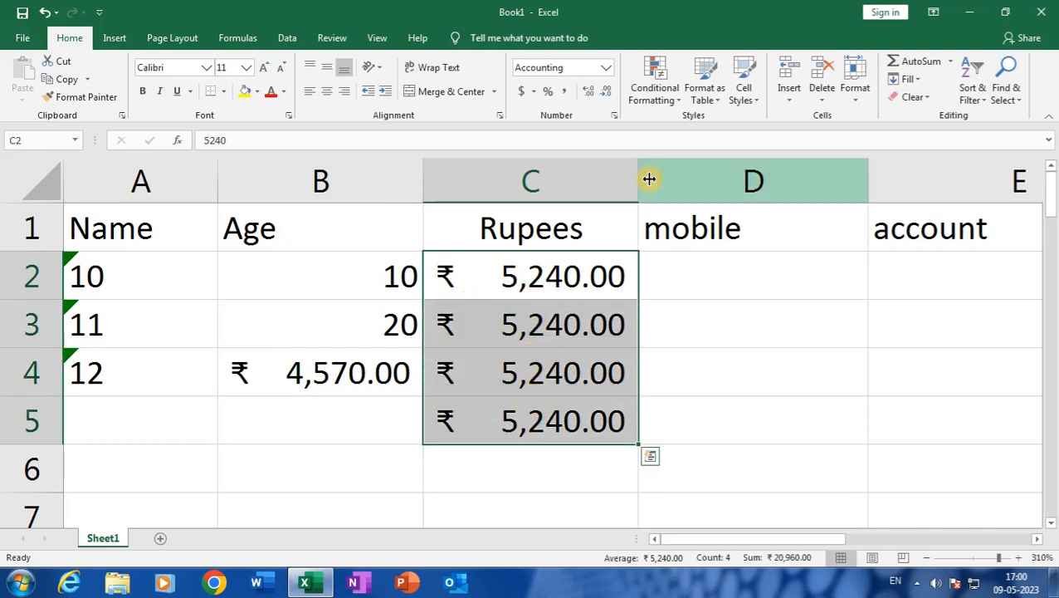
pyautogui.click(615, 113)
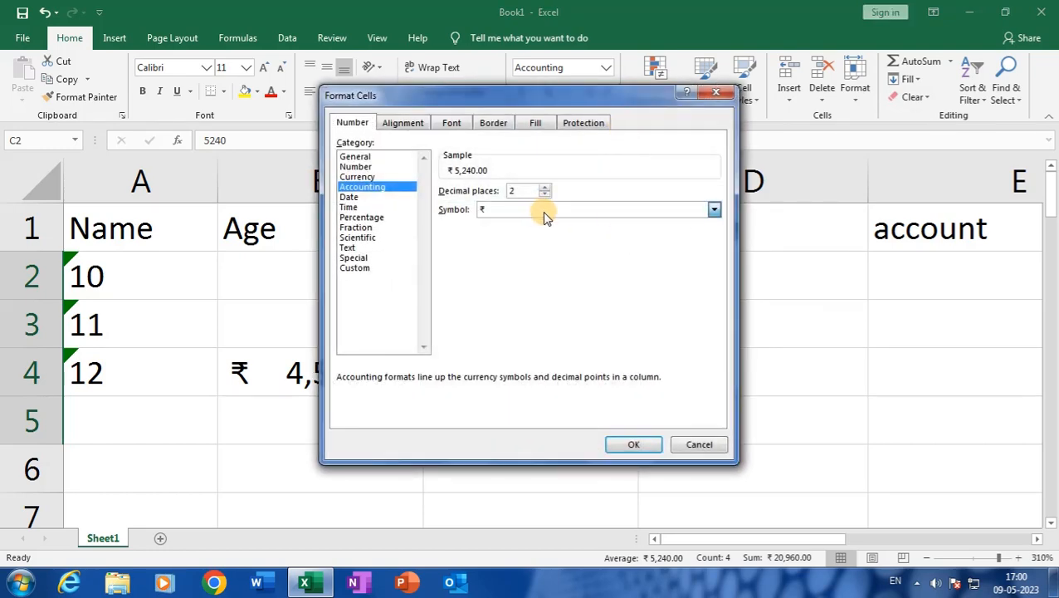
pyautogui.click(543, 211)
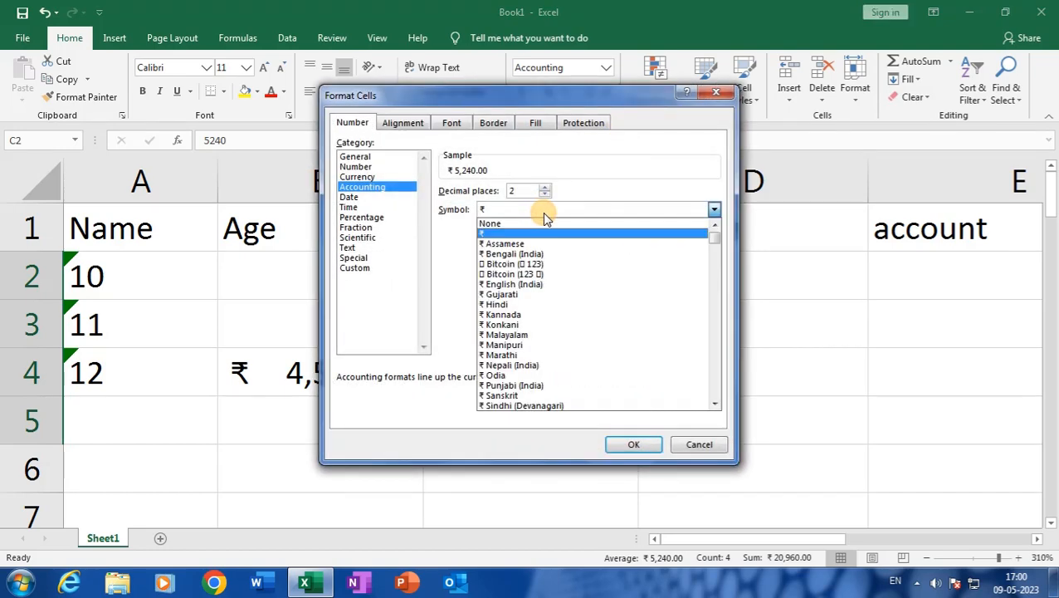
pyautogui.click(721, 405)
pyautogui.click(720, 405)
pyautogui.click(720, 405)
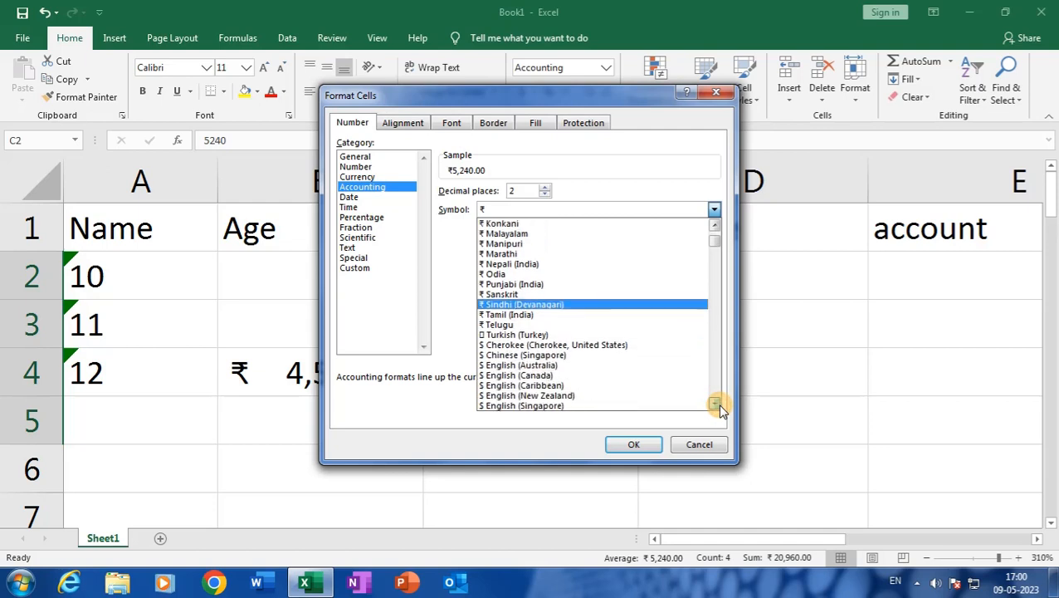
pyautogui.moveTo(721, 407); pyautogui.dragTo(720, 407)
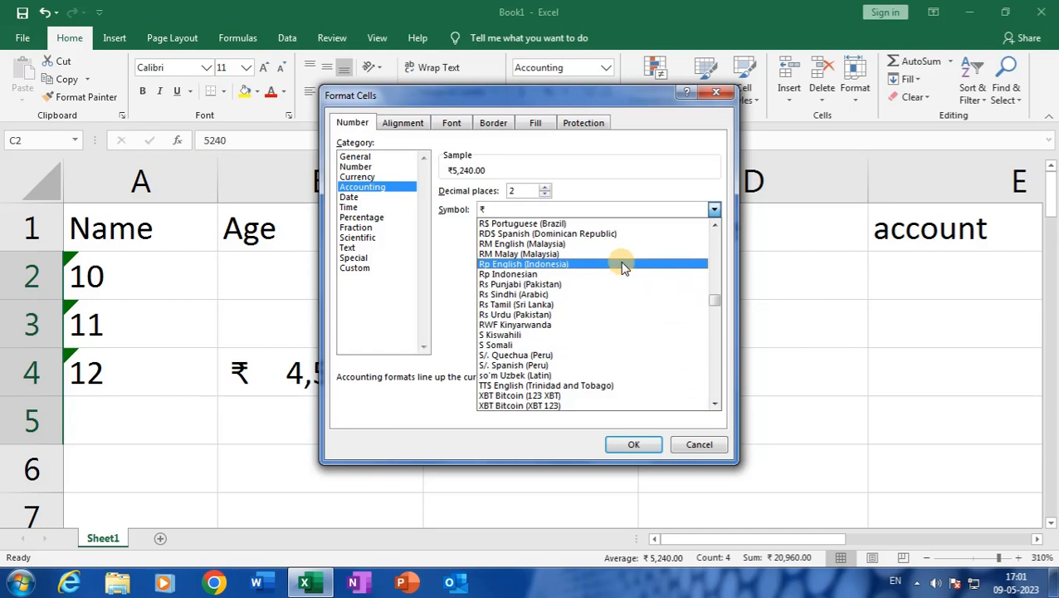
pyautogui.click(636, 315)
pyautogui.click(636, 442)
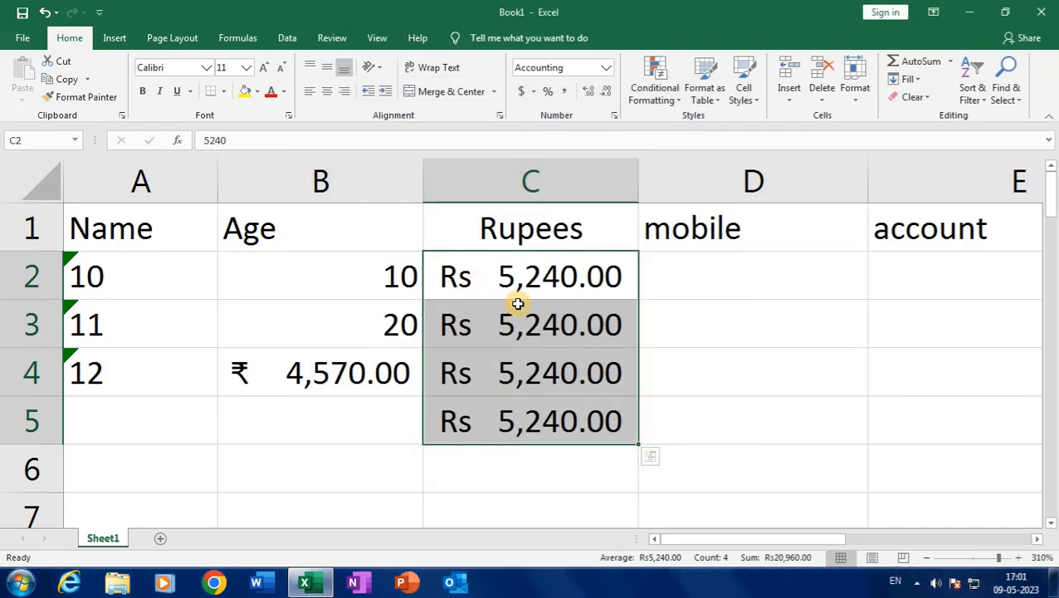
# Paint B4's ₹ Accounting format onto C2:C5 with Format Painter
pyautogui.click(365, 374)
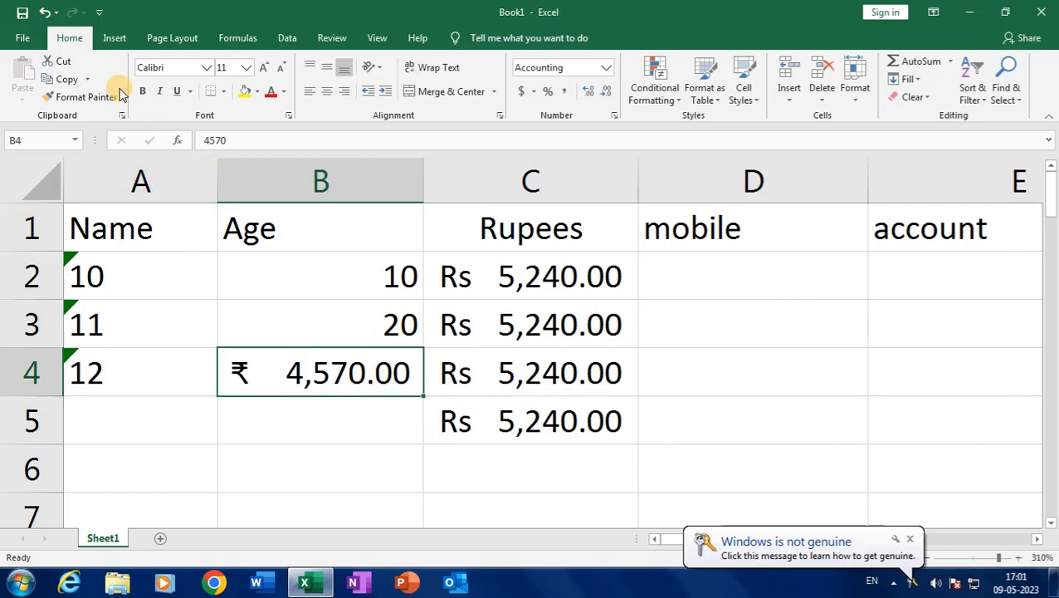
pyautogui.click(91, 97)
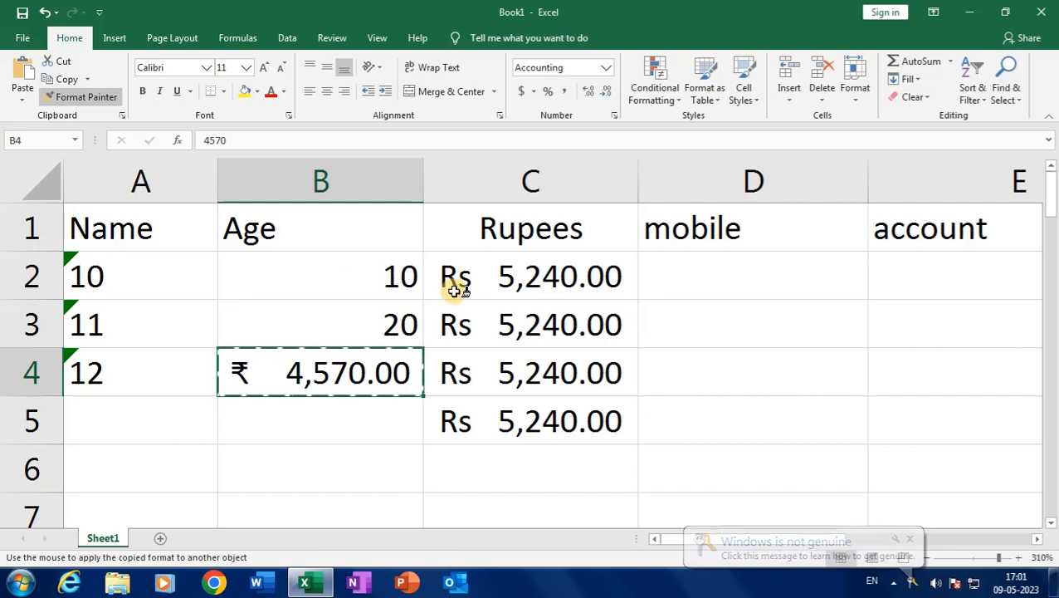
pyautogui.moveTo(565, 283); pyautogui.dragTo(551, 408)
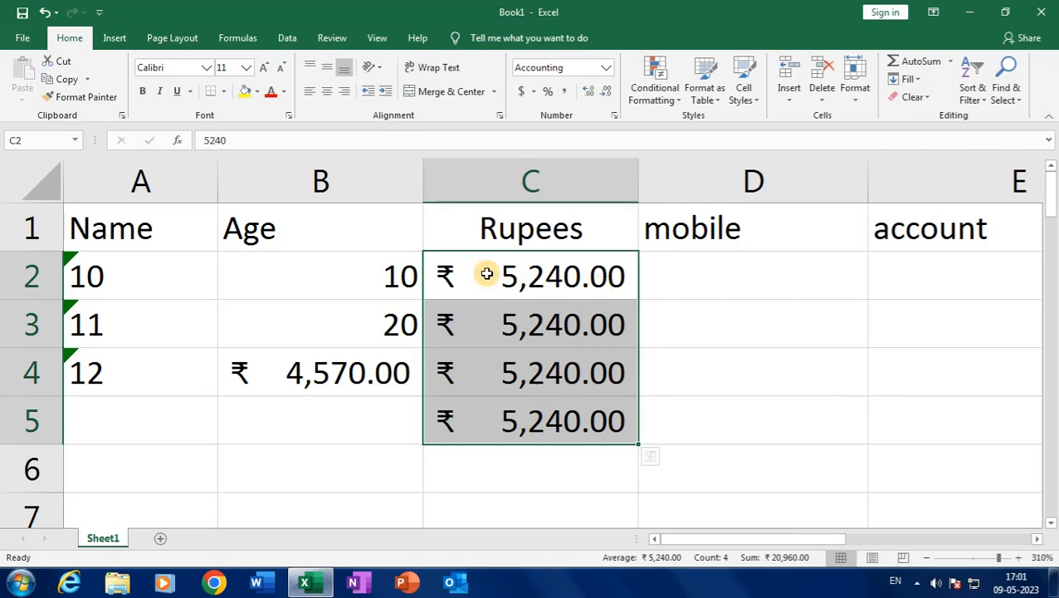
pyautogui.moveTo(369, 265); pyautogui.dragTo(368, 317)
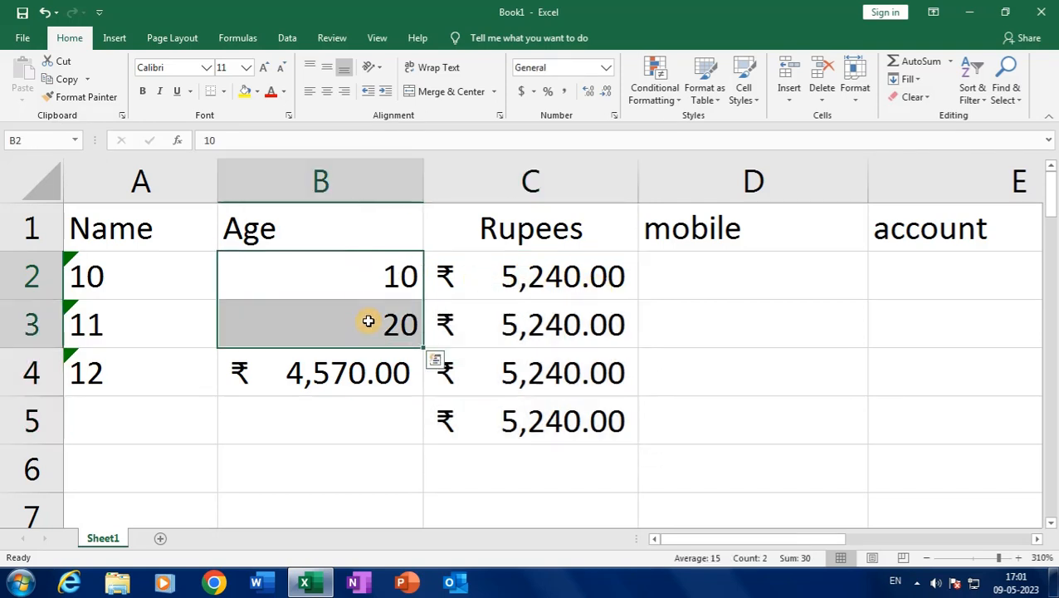
pyautogui.click(347, 224)
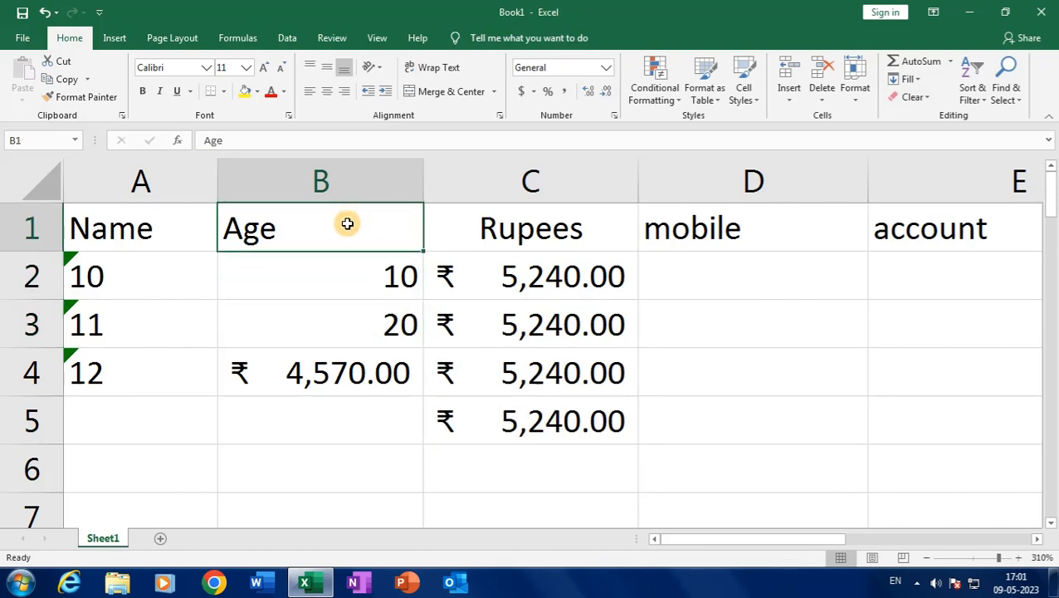
pyautogui.click(371, 282)
# Retitle B1 as 'Currency' and overwrite B2 with 6541 and B3 with 6254
pyautogui.click(352, 227)
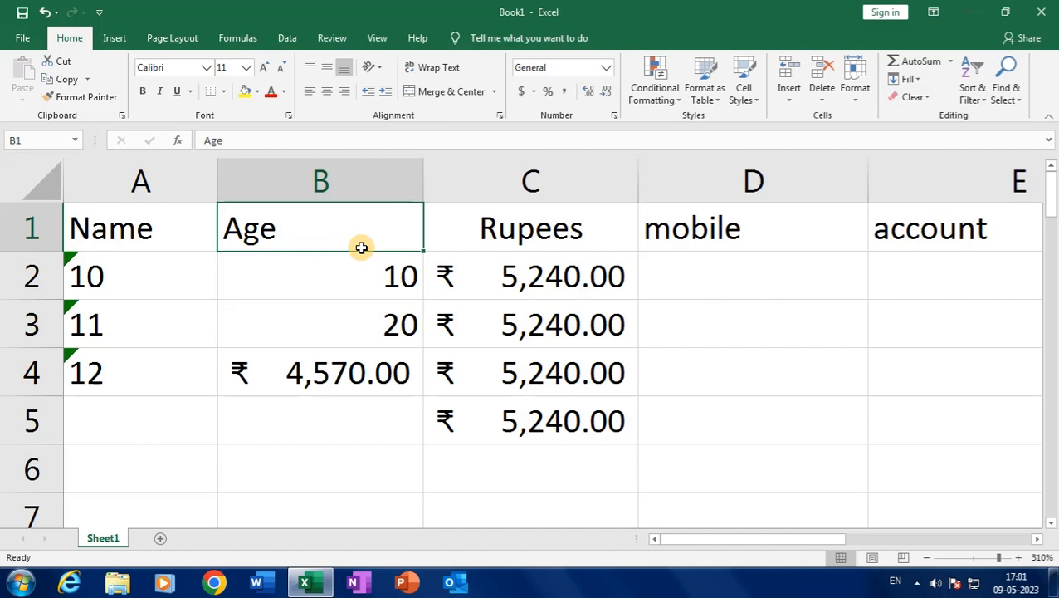
pyautogui.write('Curr')
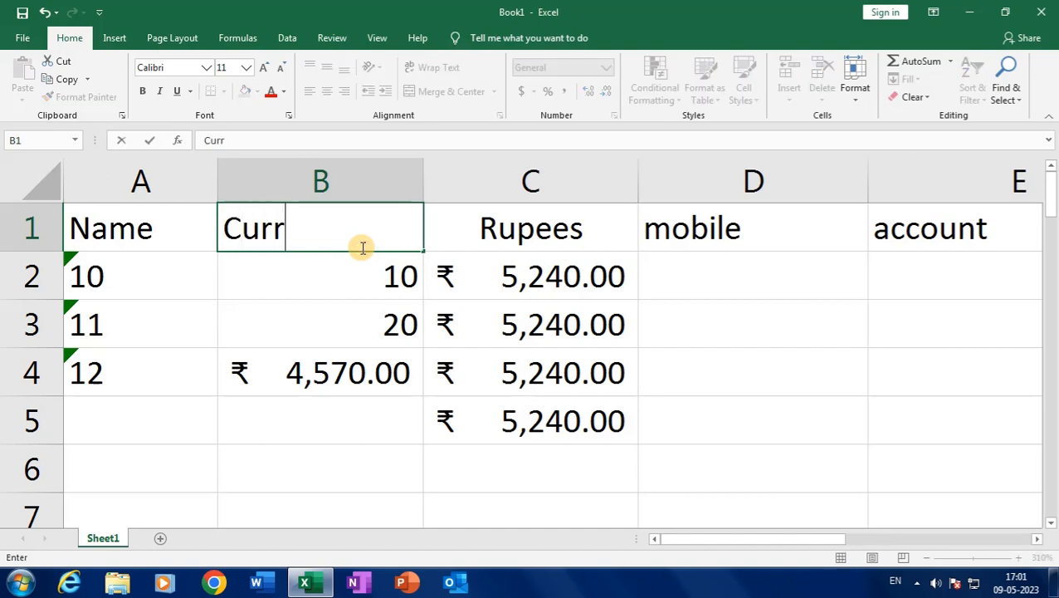
pyautogui.write('ency')
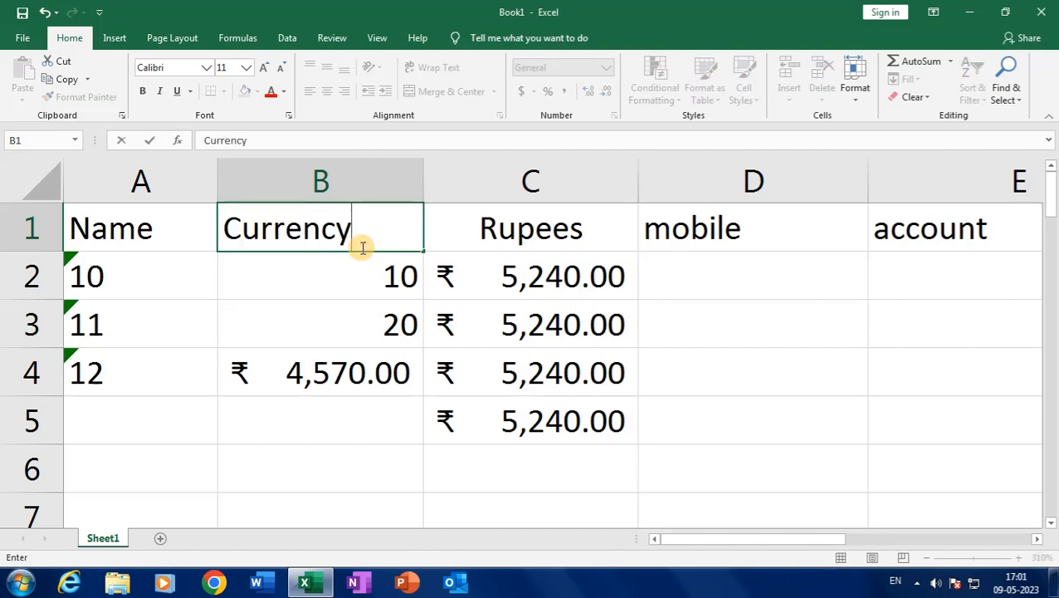
pyautogui.press('Return')
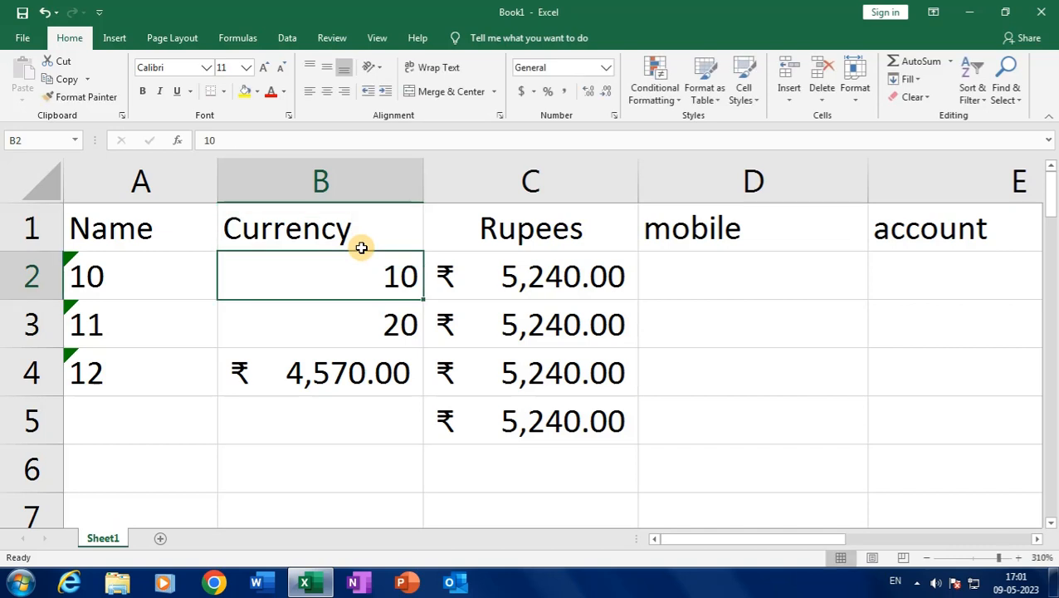
pyautogui.write('6541')
pyautogui.press('Return')
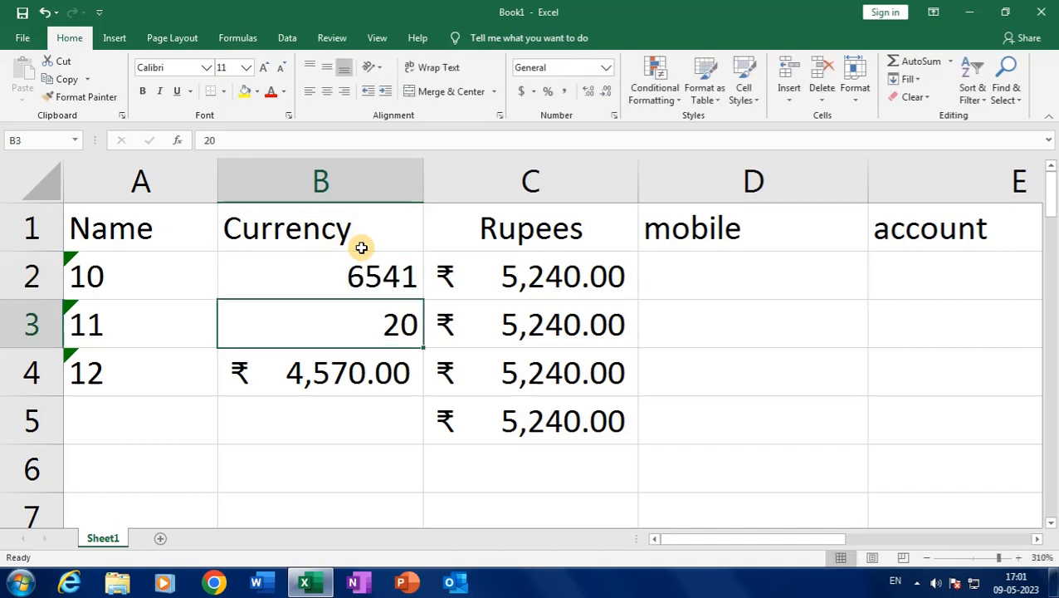
pyautogui.write('6254')
pyautogui.press('Return')
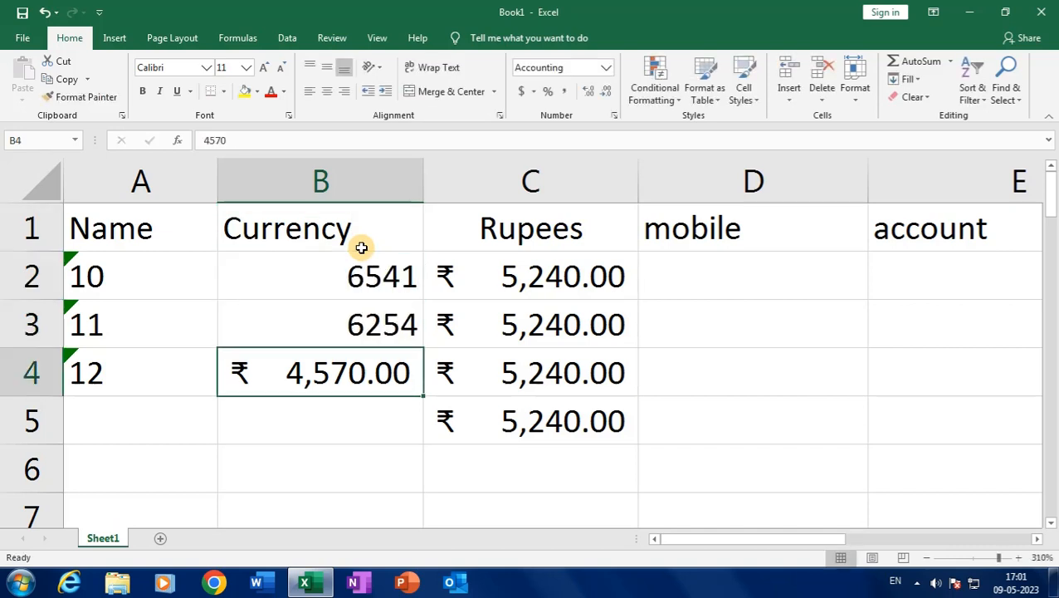
pyautogui.moveTo(388, 279); pyautogui.dragTo(383, 300)
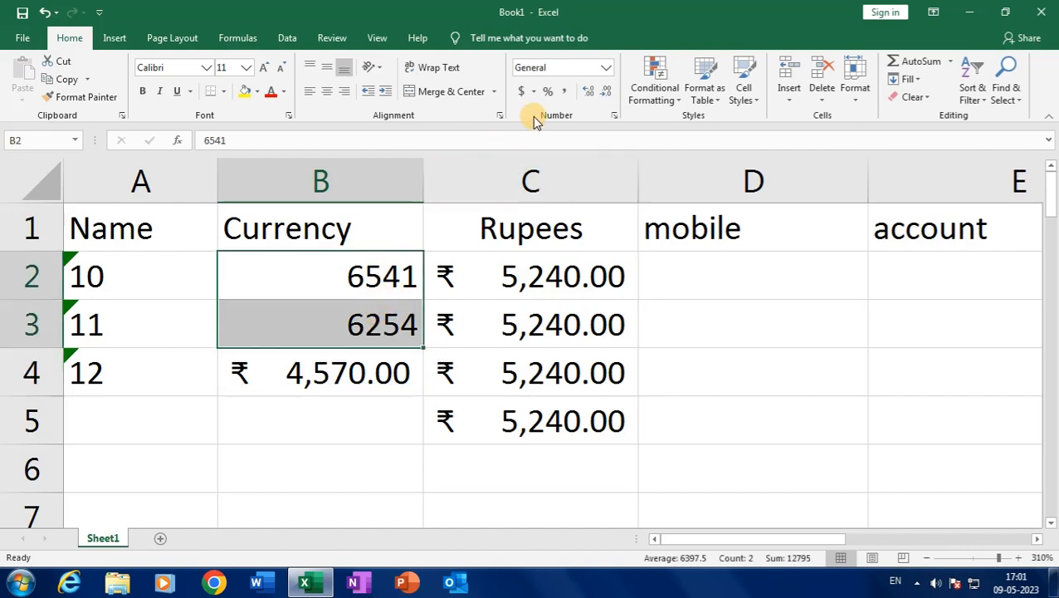
# Apply the ₹ Accounting number format to the Currency amounts in B2:B3
pyautogui.click(533, 93)
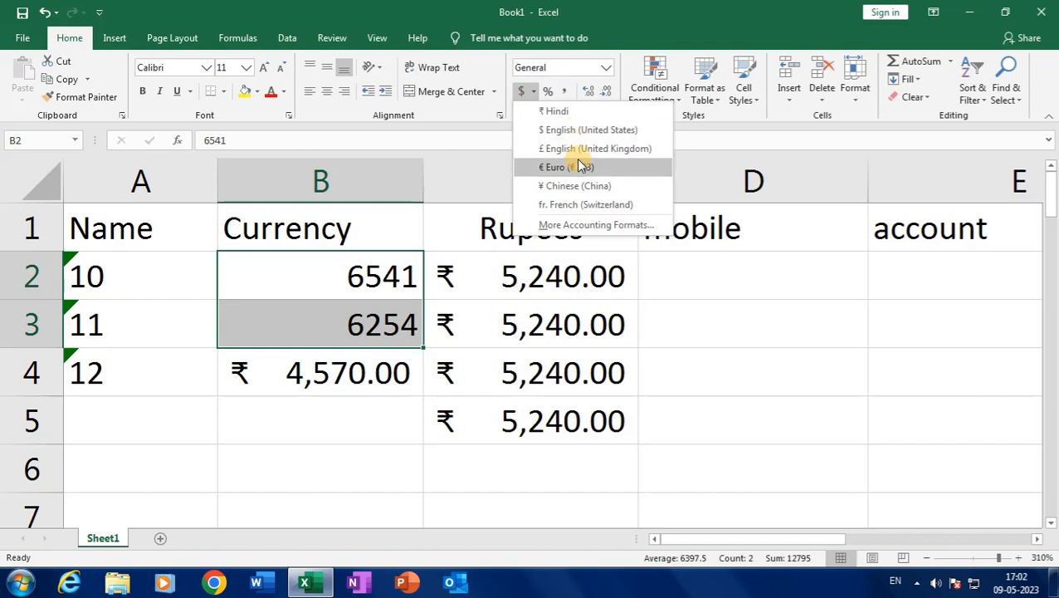
pyautogui.click(538, 110)
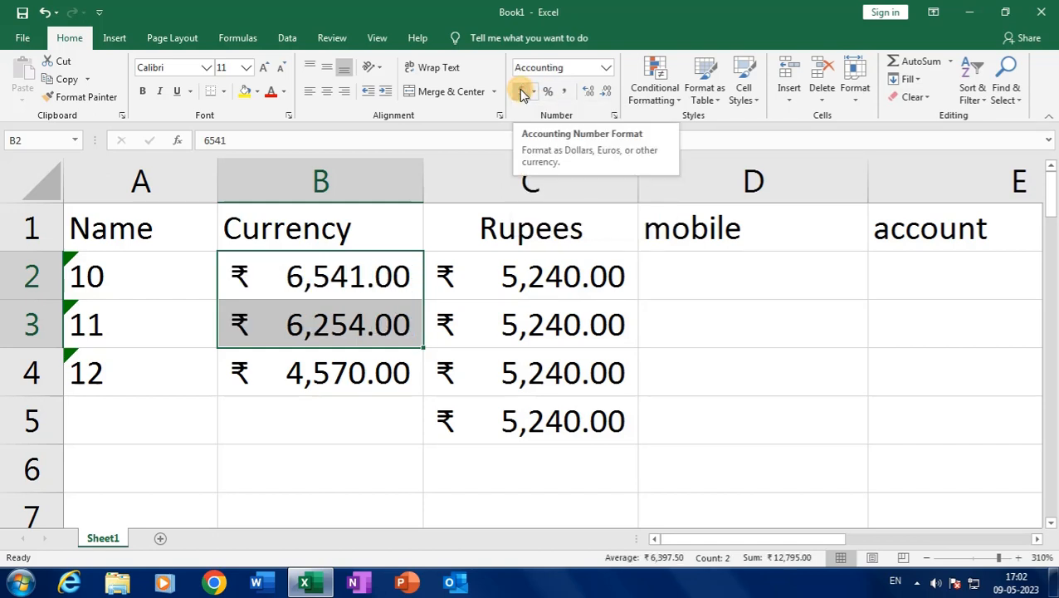
pyautogui.click(533, 92)
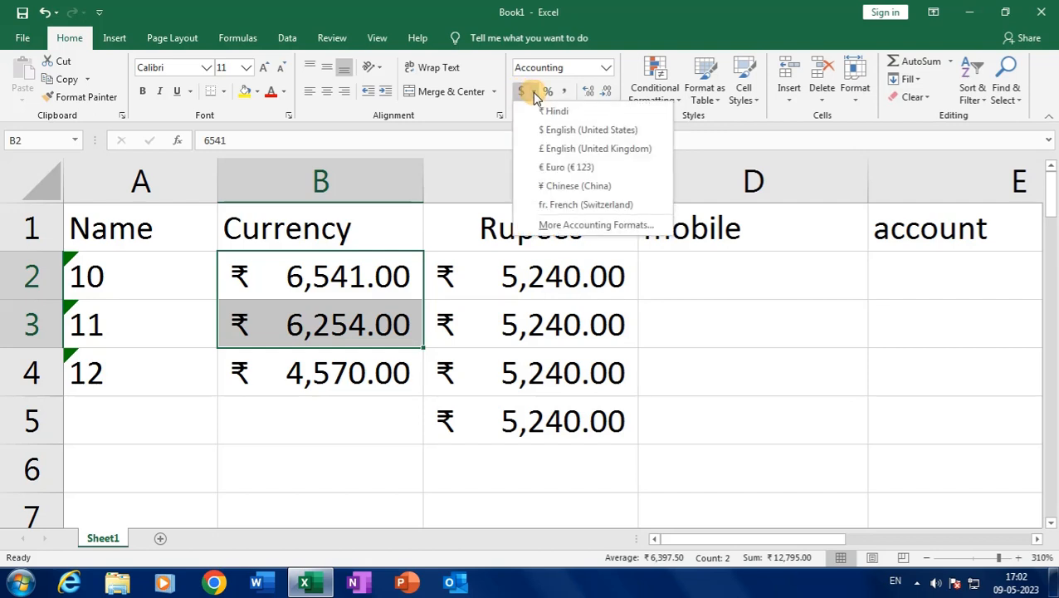
pyautogui.click(380, 281)
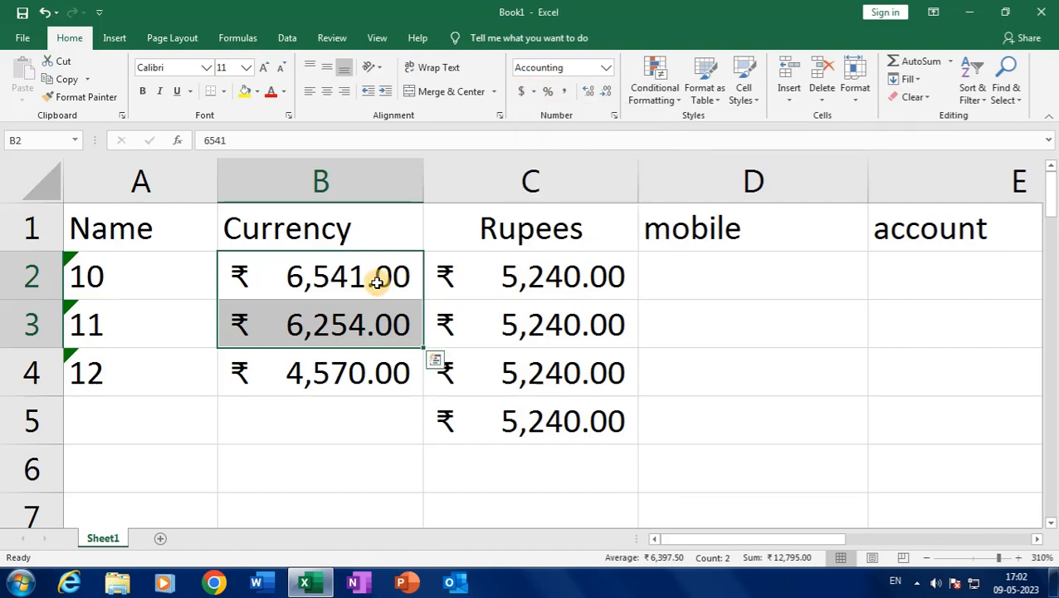
# Compare the formatted amounts in B2 and C2, then select C2:C5 and B2:B4
pyautogui.click(377, 282)
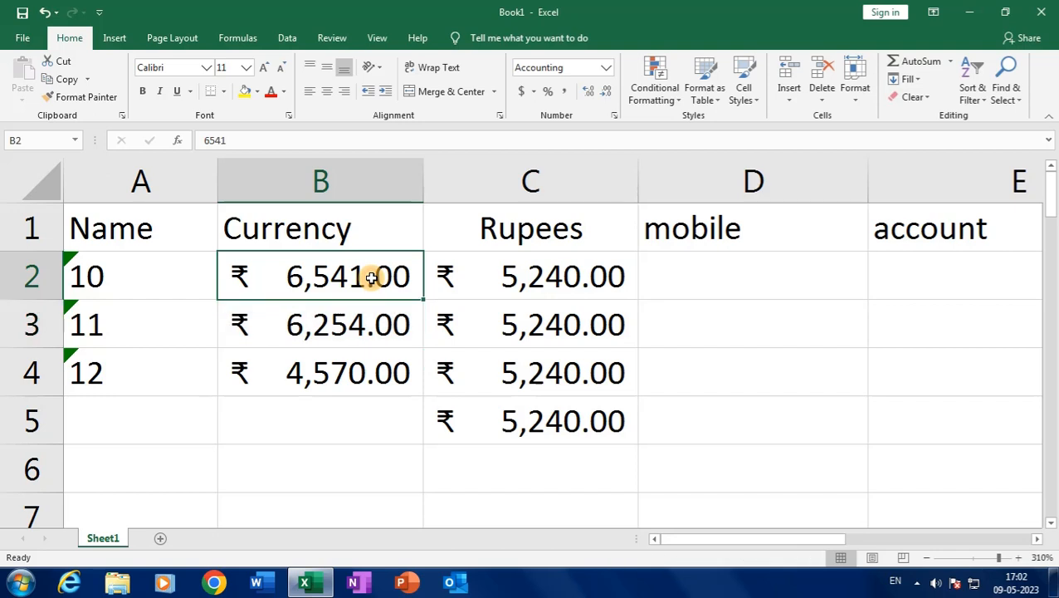
pyautogui.click(517, 286)
pyautogui.click(360, 274)
pyautogui.click(190, 267)
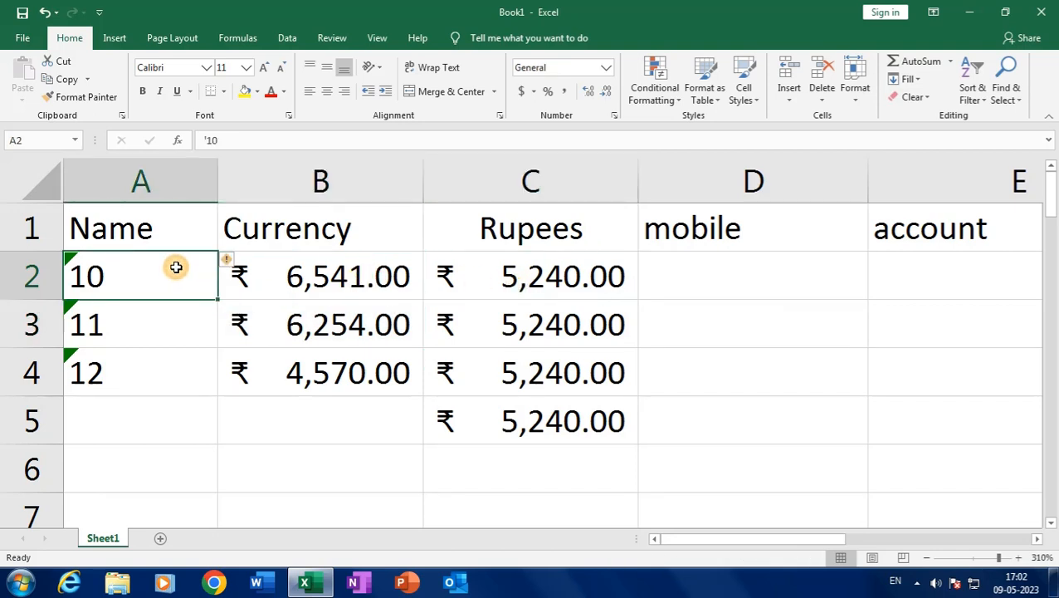
pyautogui.click(283, 282)
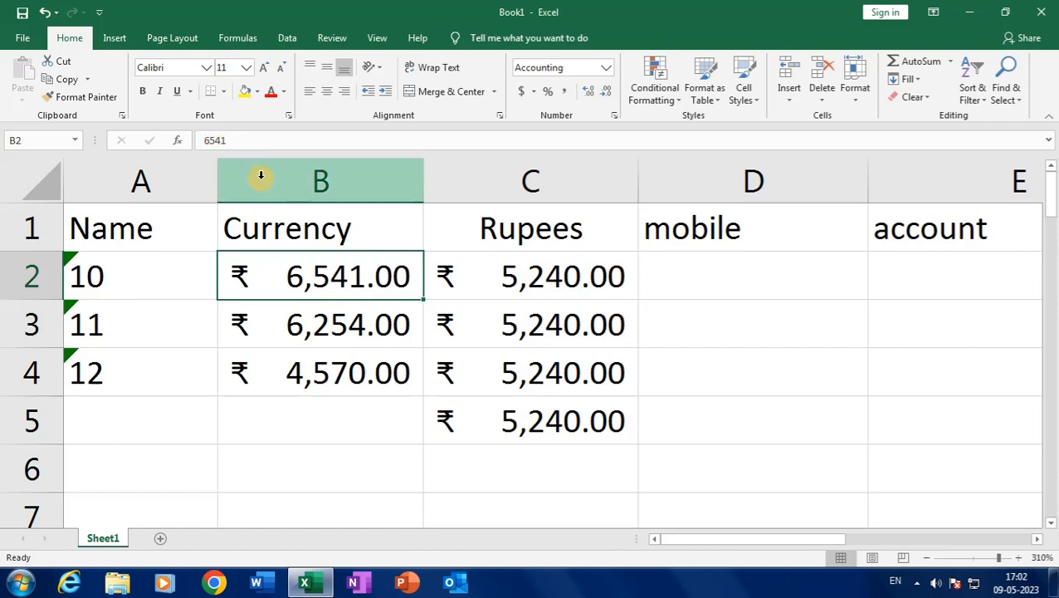
pyautogui.click(531, 277)
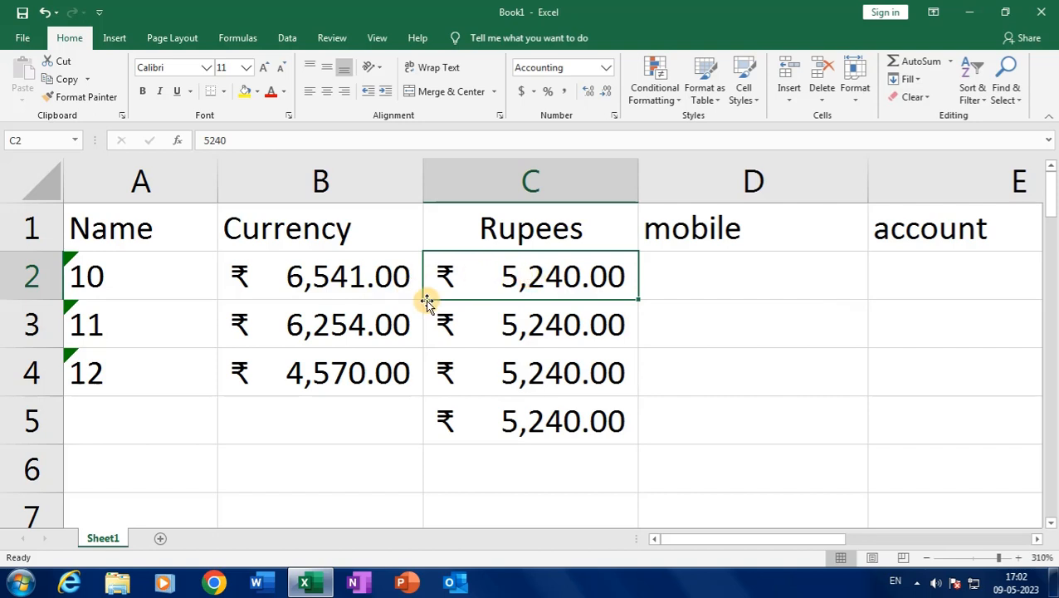
pyautogui.moveTo(515, 293); pyautogui.dragTo(511, 410)
pyautogui.moveTo(357, 276); pyautogui.dragTo(369, 361)
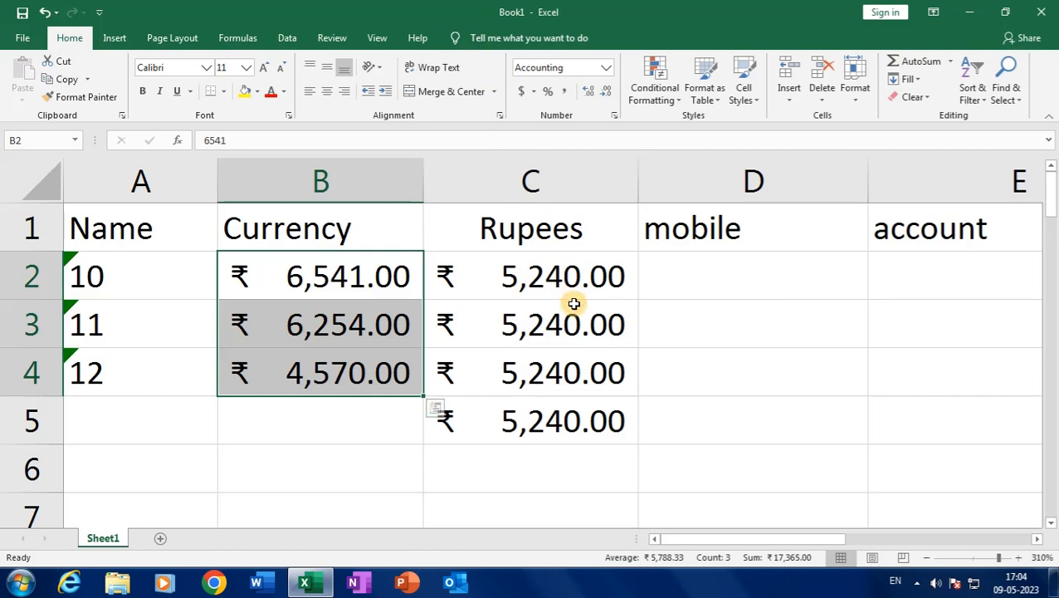
# Insert a new empty column C before the Rupees column
pyautogui.click(324, 277)
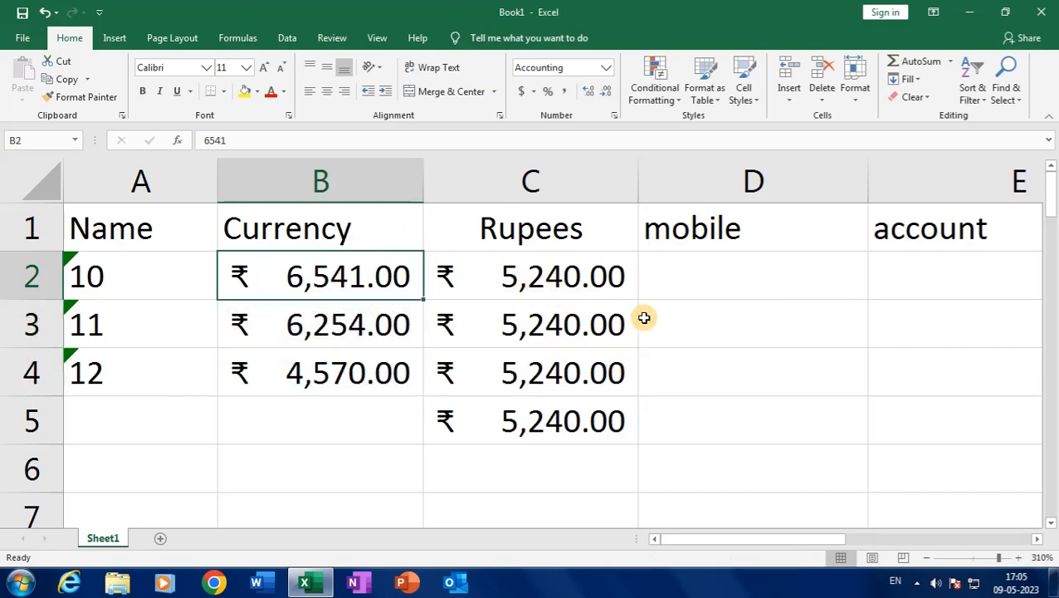
pyautogui.rightClick(526, 179)
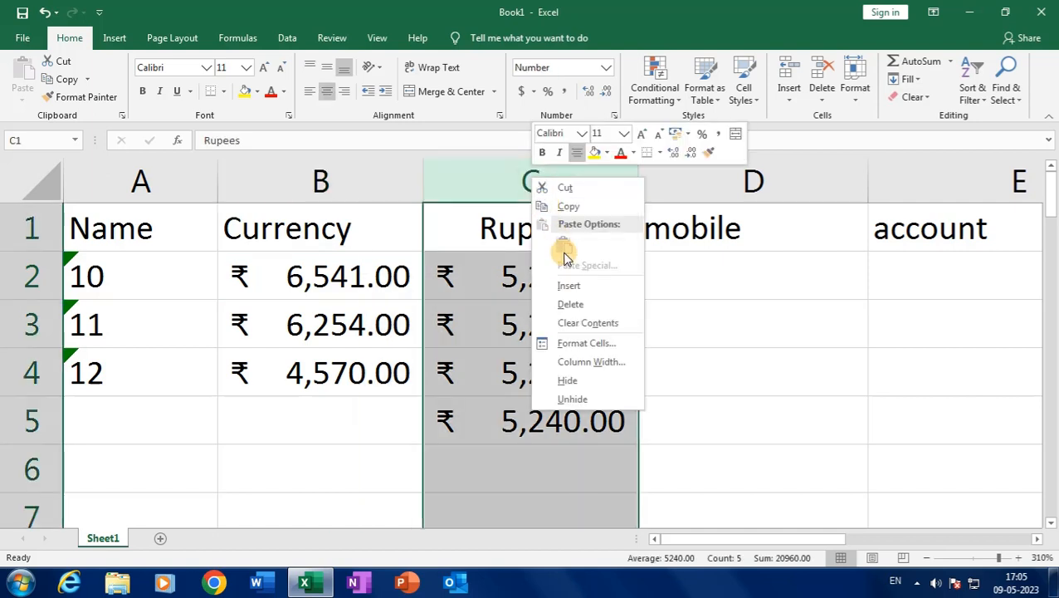
pyautogui.click(570, 286)
# Enter the weights 10 kg in C2 and 20 kg in C3
pyautogui.click(519, 267)
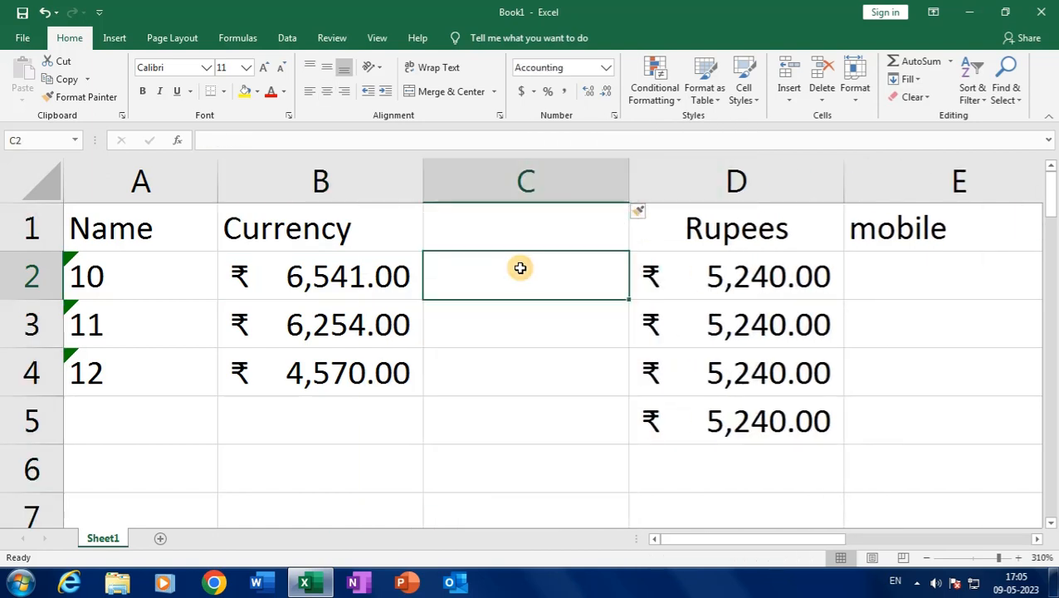
pyautogui.write('10')
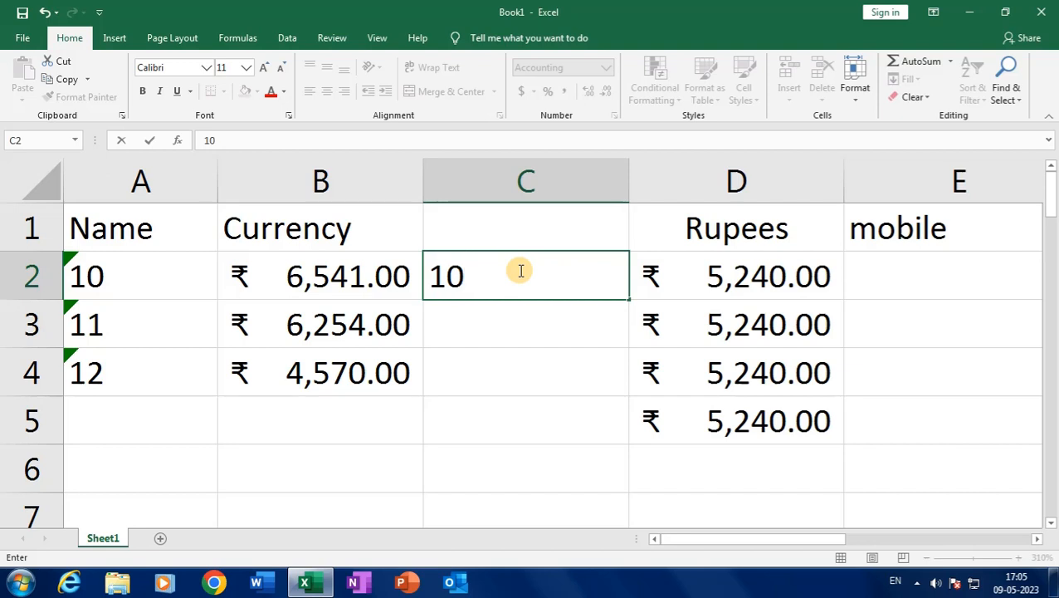
pyautogui.write(' kg')
pyautogui.press('Return')
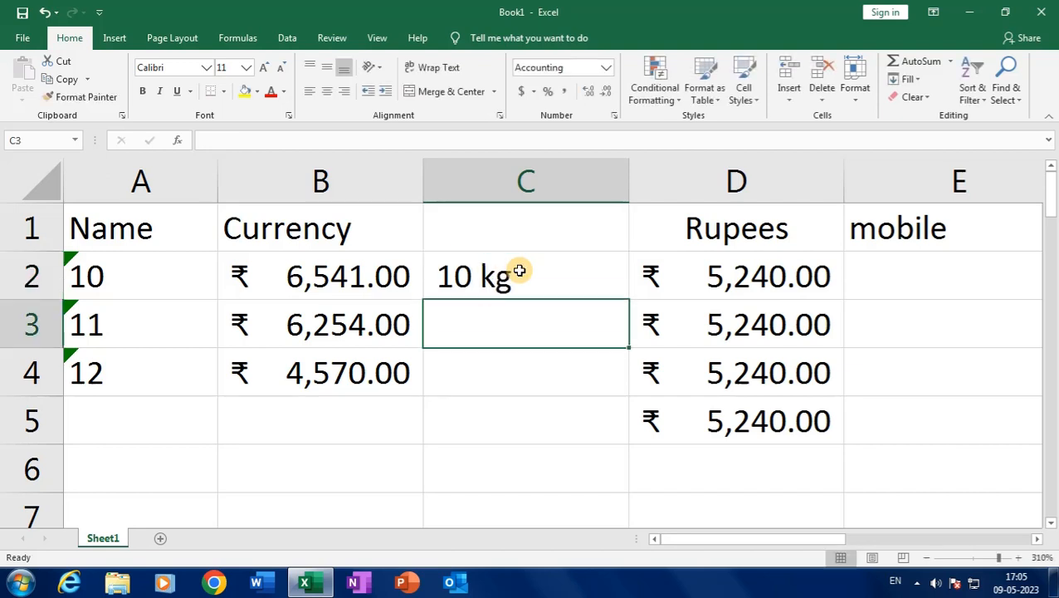
pyautogui.write('20 kg')
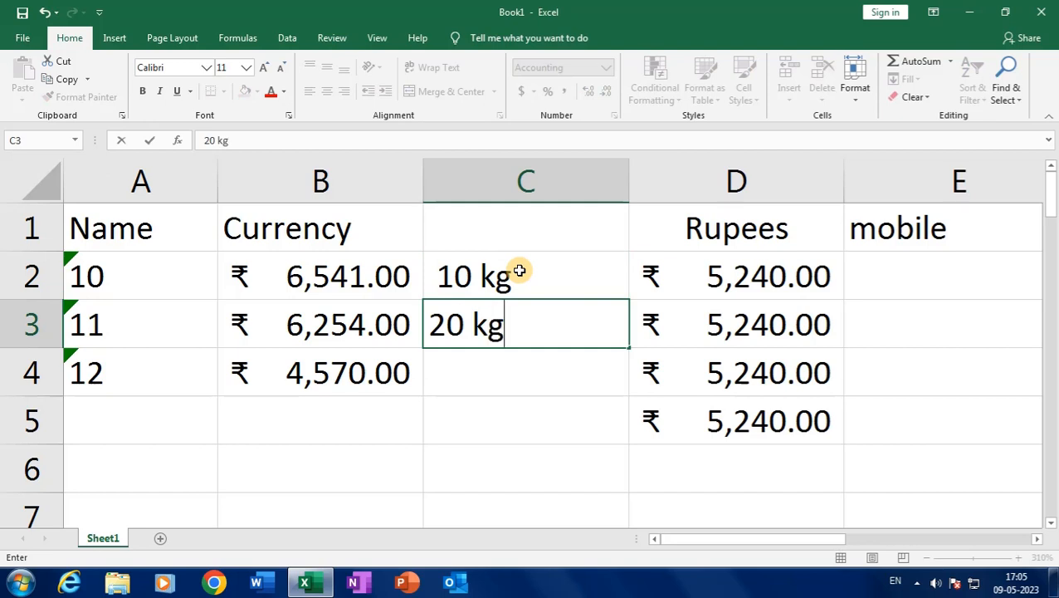
pyautogui.press('Return')
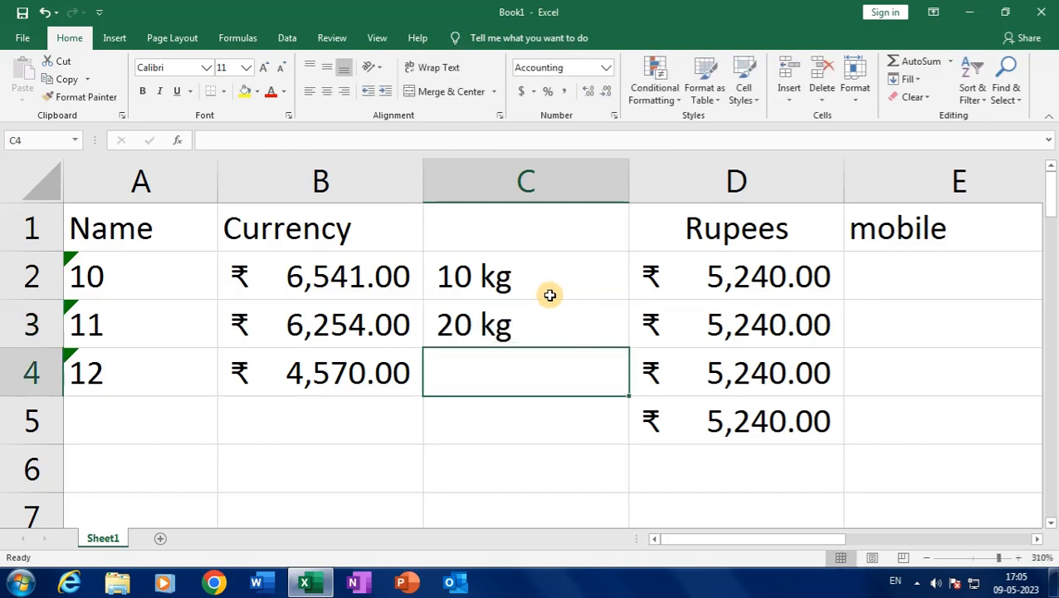
pyautogui.moveTo(549, 294); pyautogui.dragTo(547, 348)
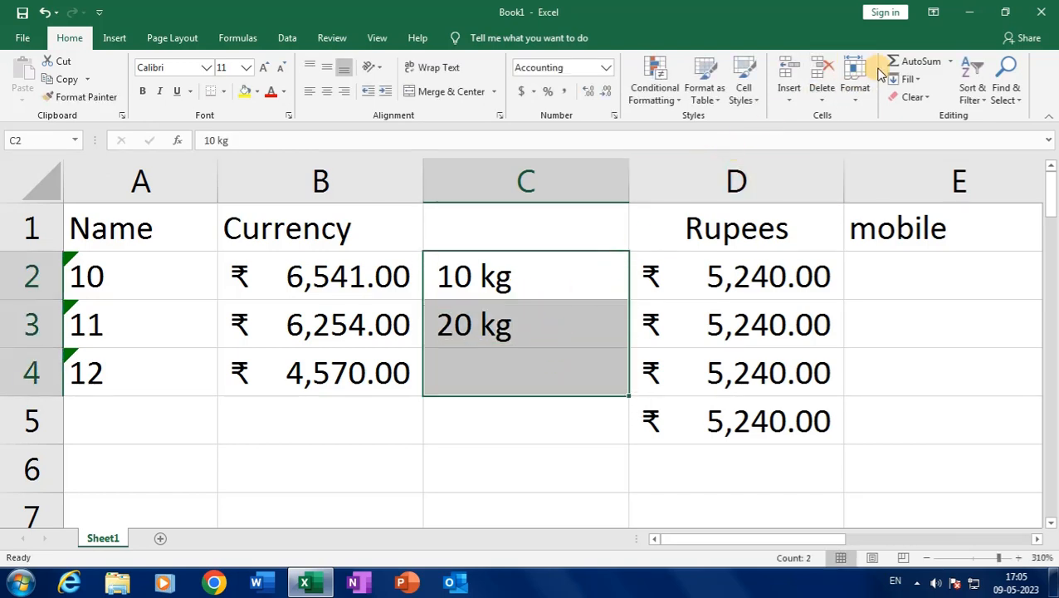
# Cancel an accidental AutoSum and delete the 10 kg and 20 kg entries from C2:C6
pyautogui.click(903, 60)
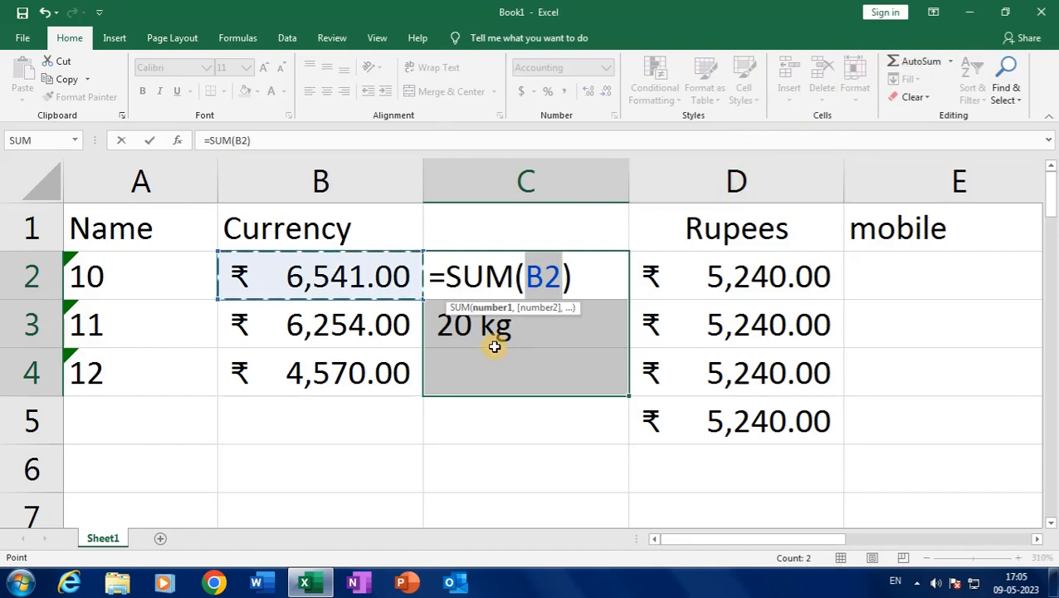
pyautogui.press('Escape')
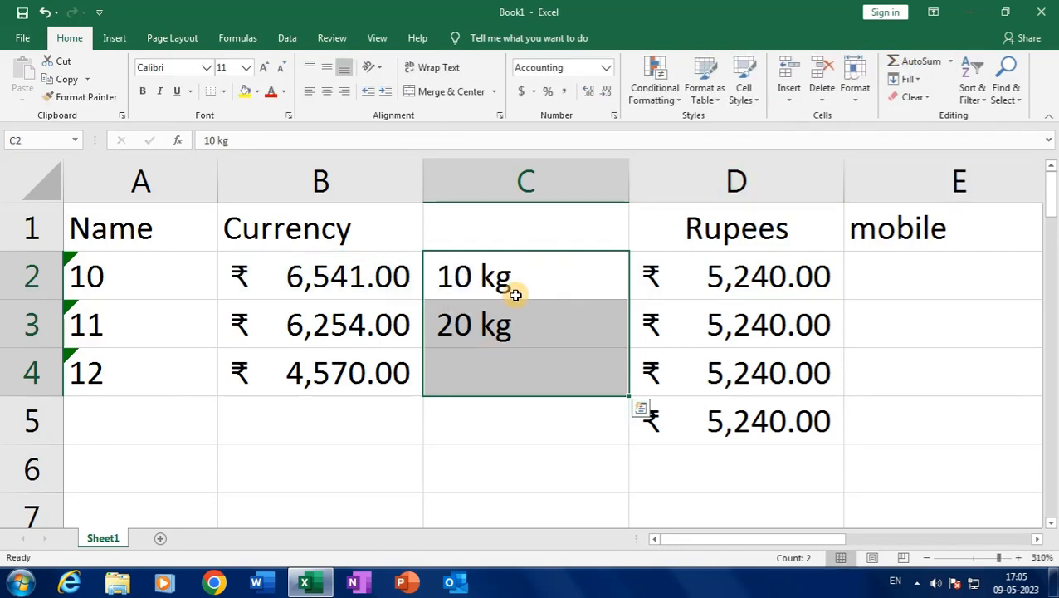
pyautogui.moveTo(515, 287); pyautogui.dragTo(502, 444)
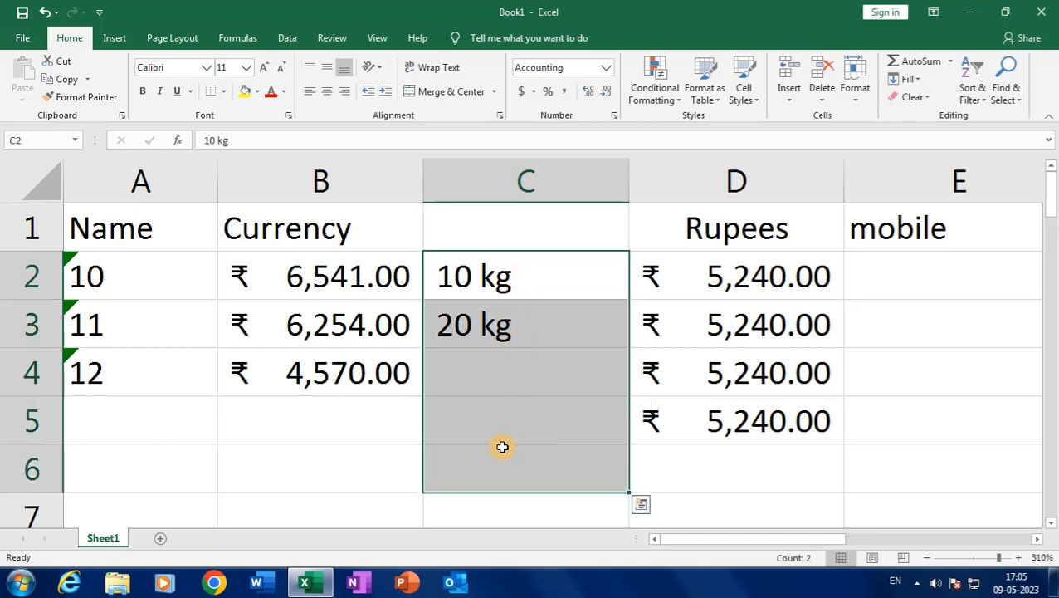
pyautogui.press('Delete')
pyautogui.moveTo(539, 286); pyautogui.dragTo(527, 466)
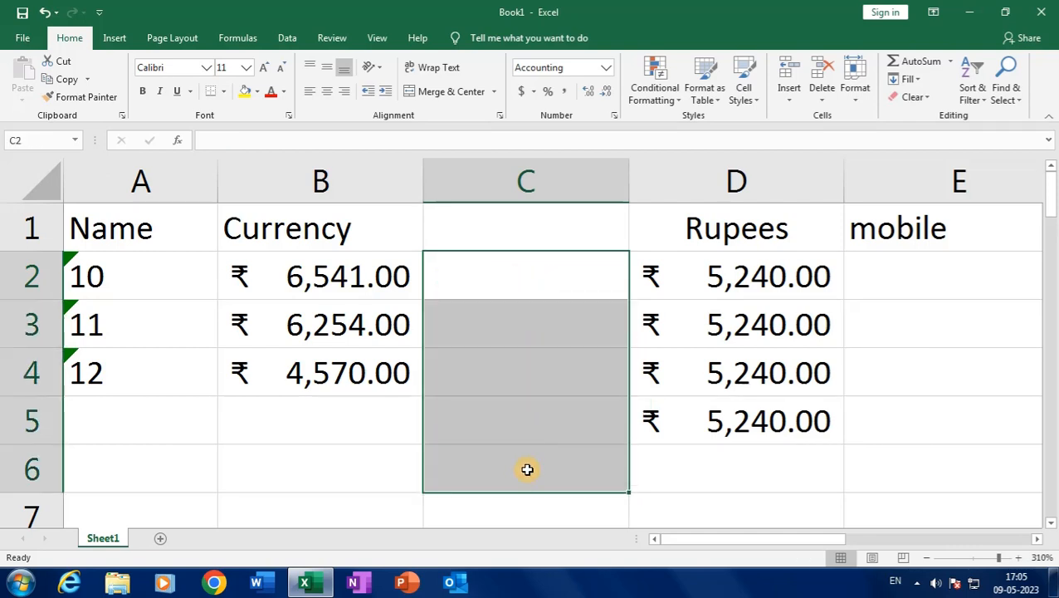
# Give cells C2:C6 the custom number format 0.00 "Kg" in Format Cells
pyautogui.click(612, 118)
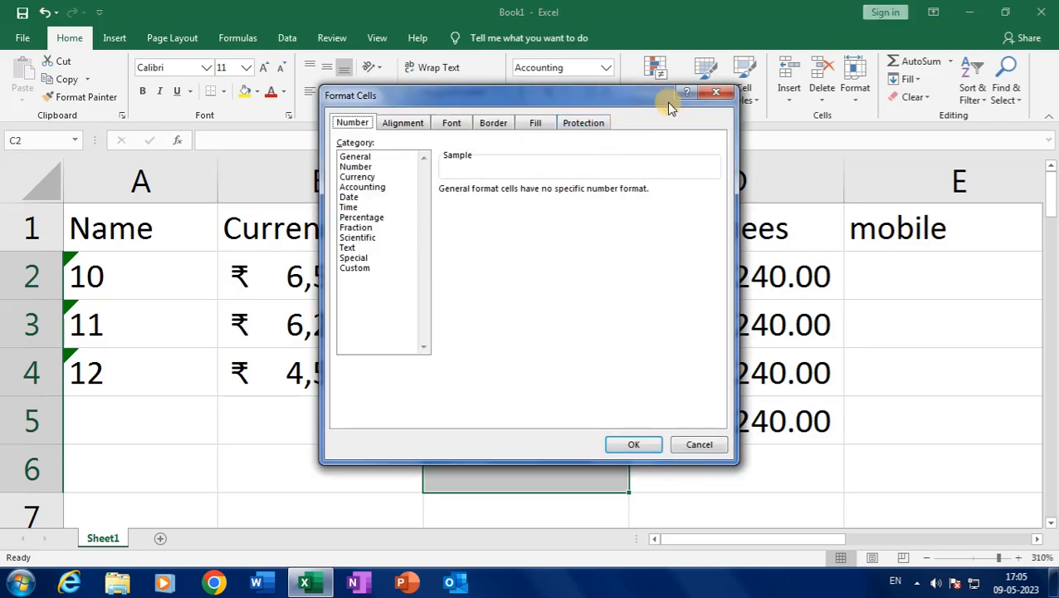
pyautogui.click(716, 93)
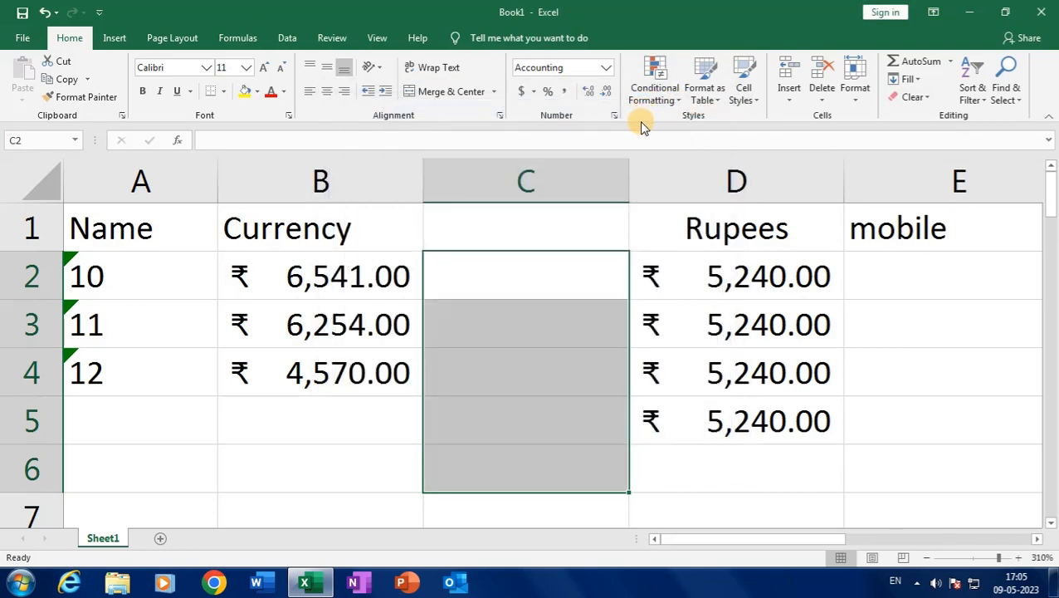
pyautogui.click(615, 119)
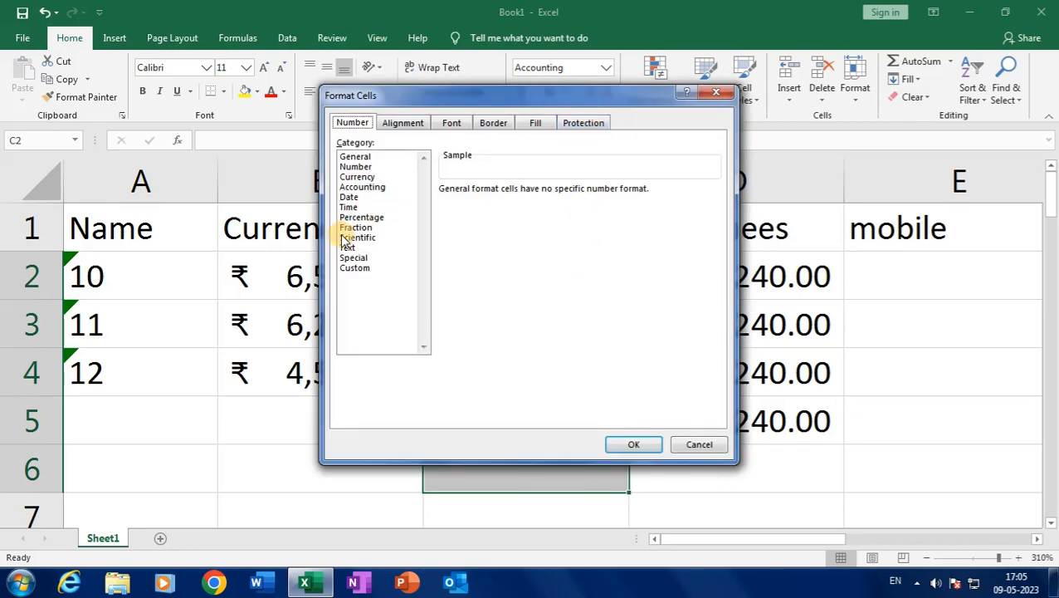
pyautogui.click(355, 269)
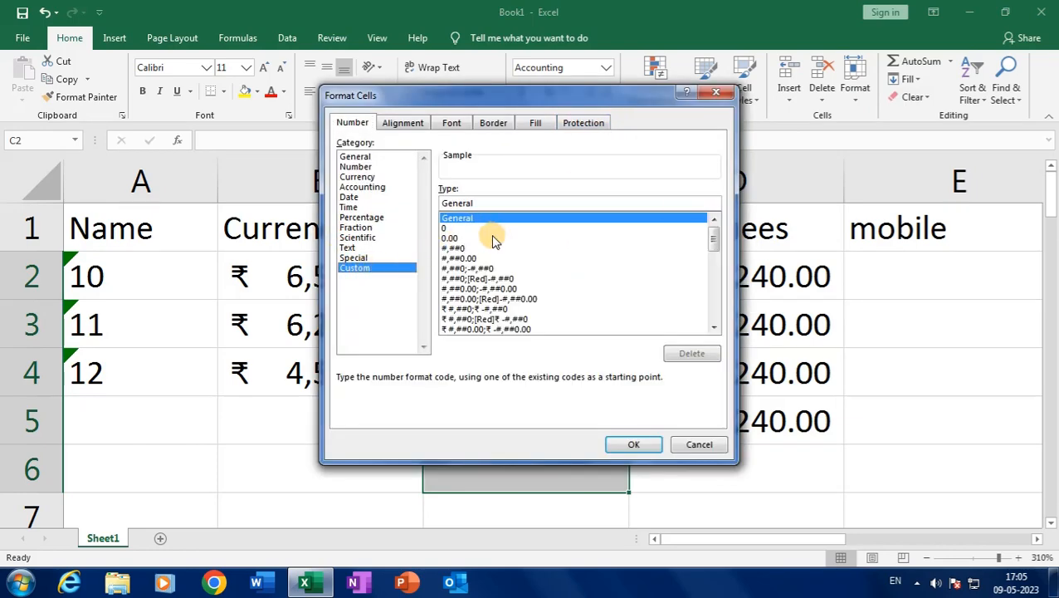
pyautogui.click(714, 328)
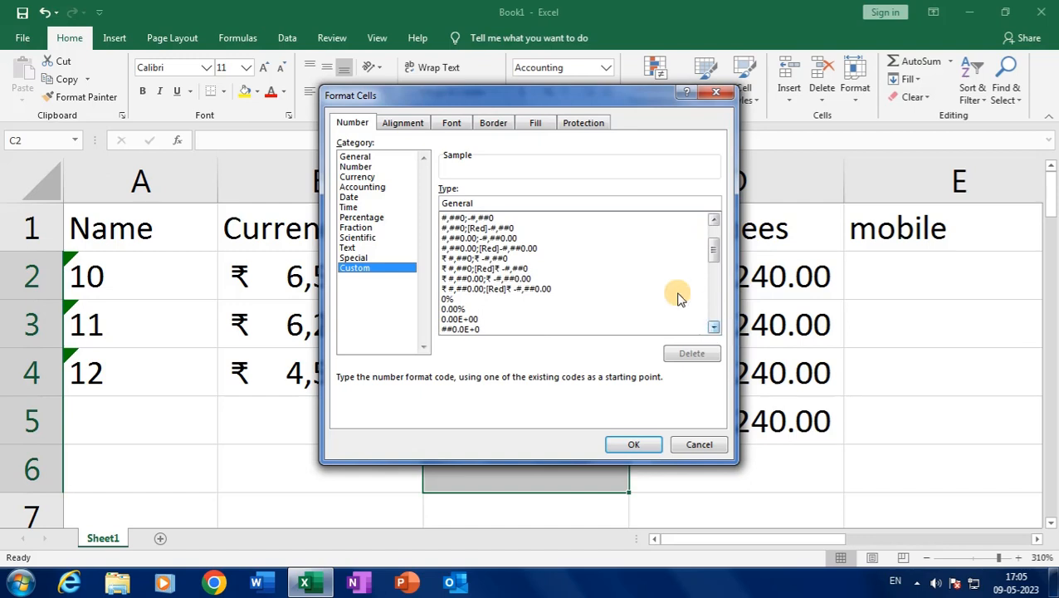
pyautogui.moveTo(514, 204); pyautogui.dragTo(383, 192)
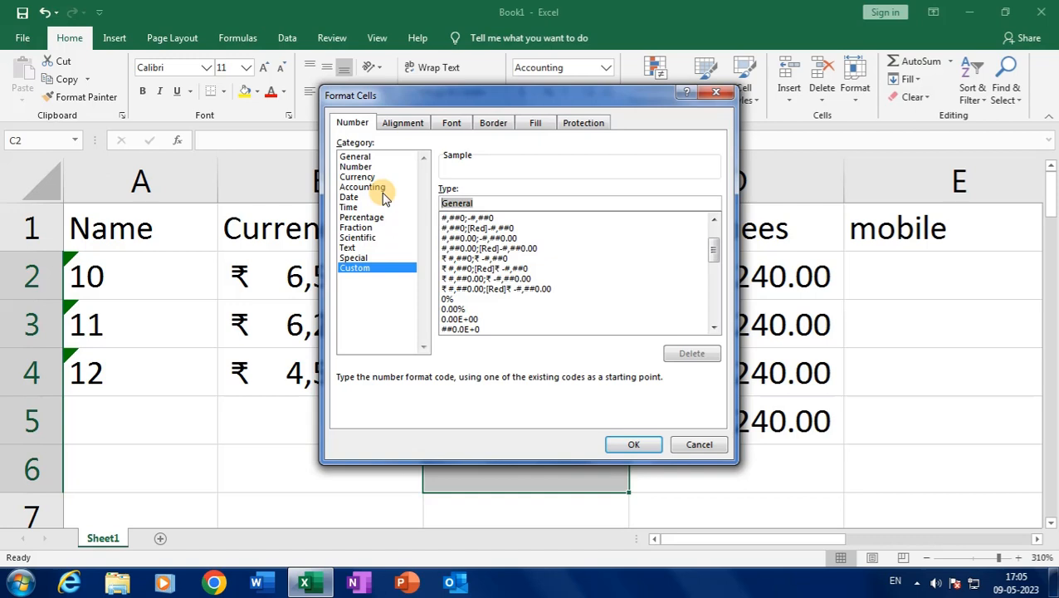
pyautogui.write('0.00 "Kg')
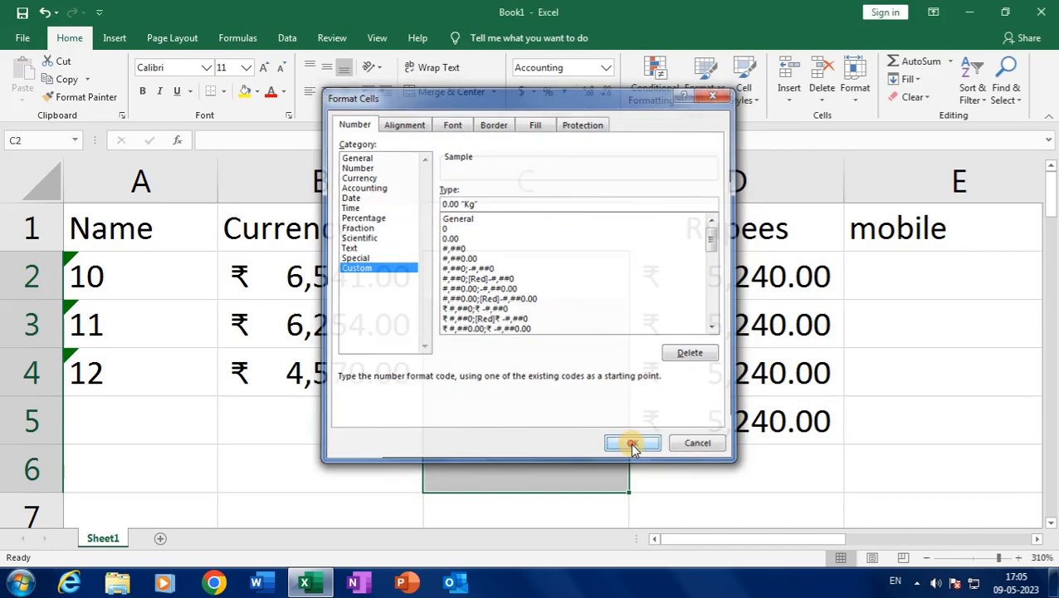
pyautogui.click(632, 443)
pyautogui.click(515, 279)
# Enter weights 10, 20 and 15 in C2:C4 and AutoSum them to 45.00 Kg in C5
pyautogui.write('10')
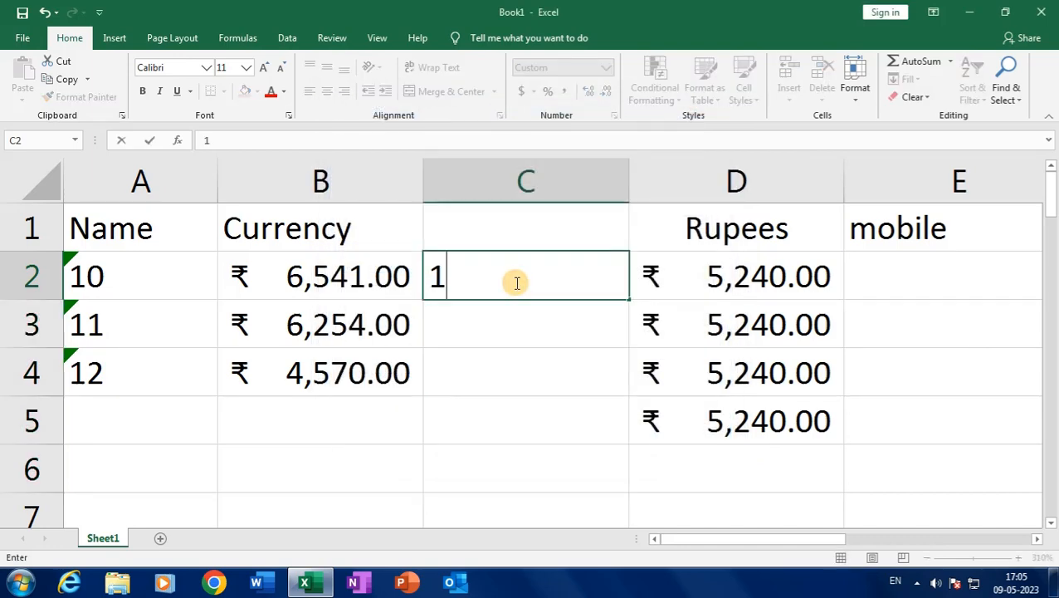
pyautogui.press('Return')
pyautogui.write('20')
pyautogui.press('Return')
pyautogui.write('15')
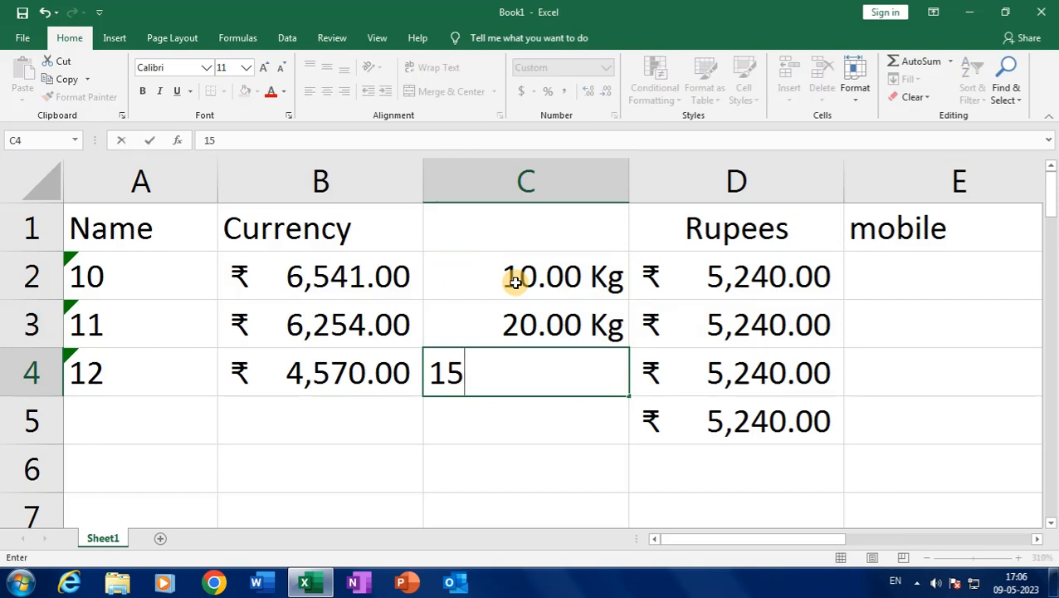
pyautogui.press('Return')
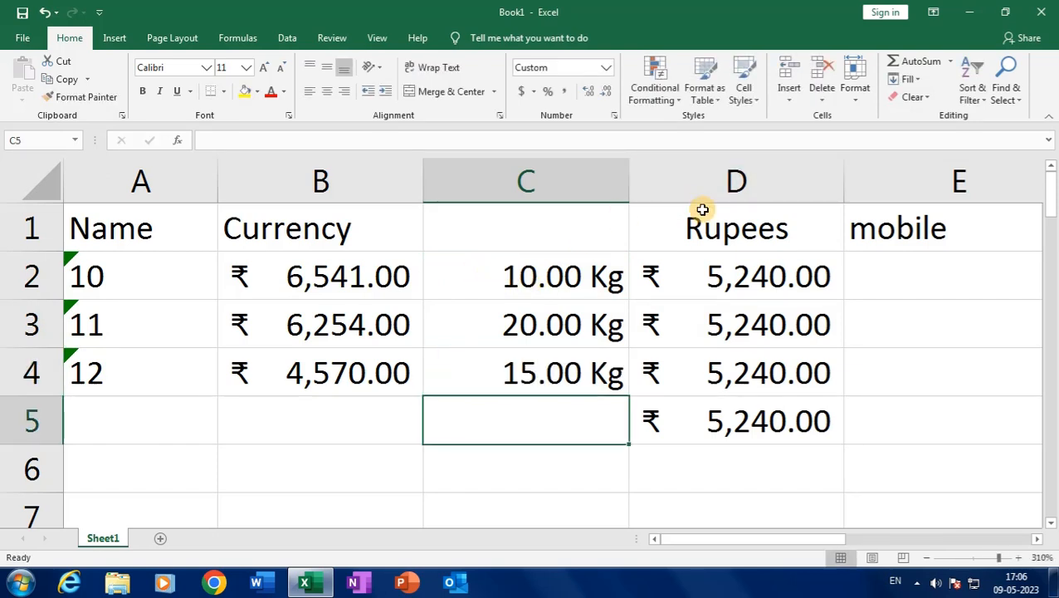
pyautogui.click(893, 62)
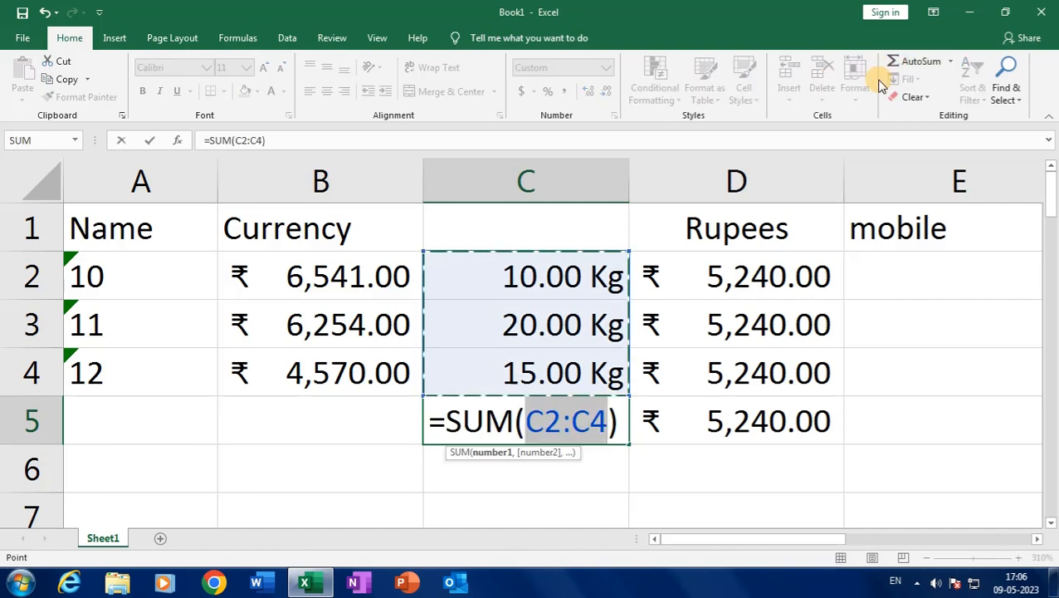
pyautogui.press('Return')
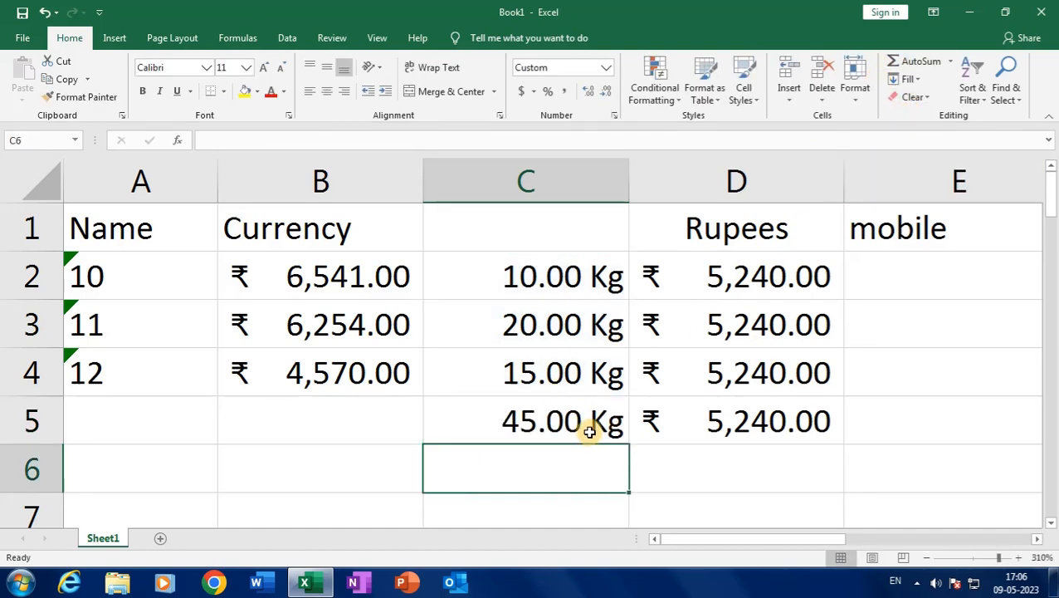
# Check the stored values behind C2, C3, C4 and the Rupees value in D2
pyautogui.click(584, 285)
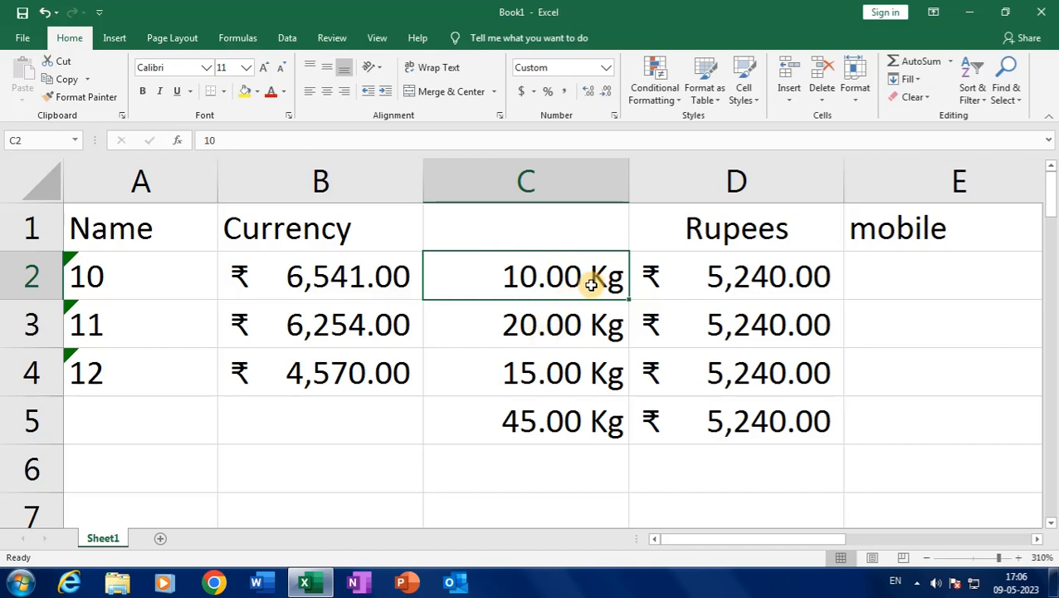
pyautogui.click(523, 334)
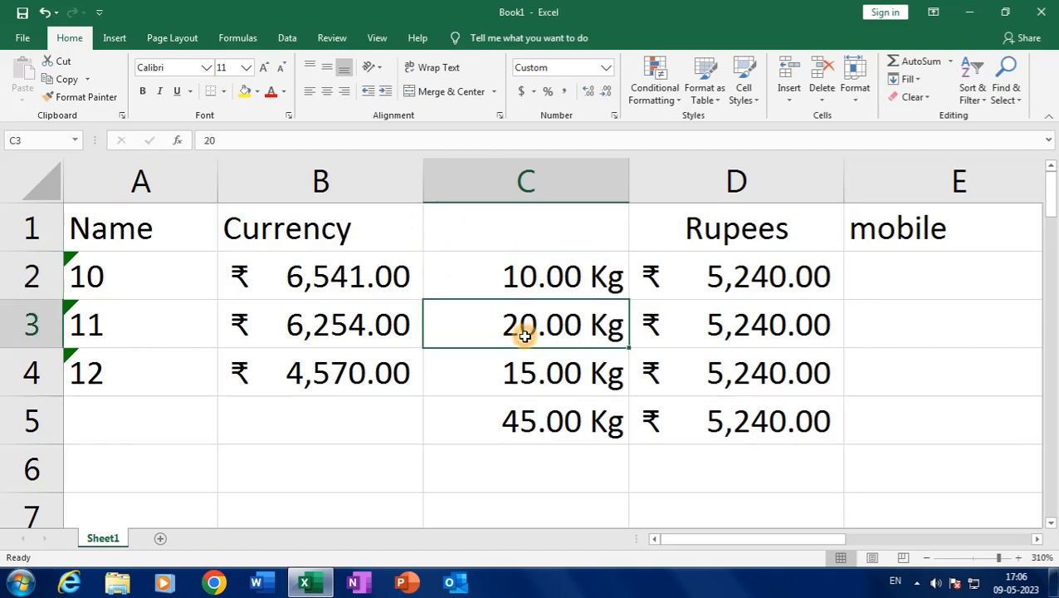
pyautogui.click(529, 369)
pyautogui.click(735, 278)
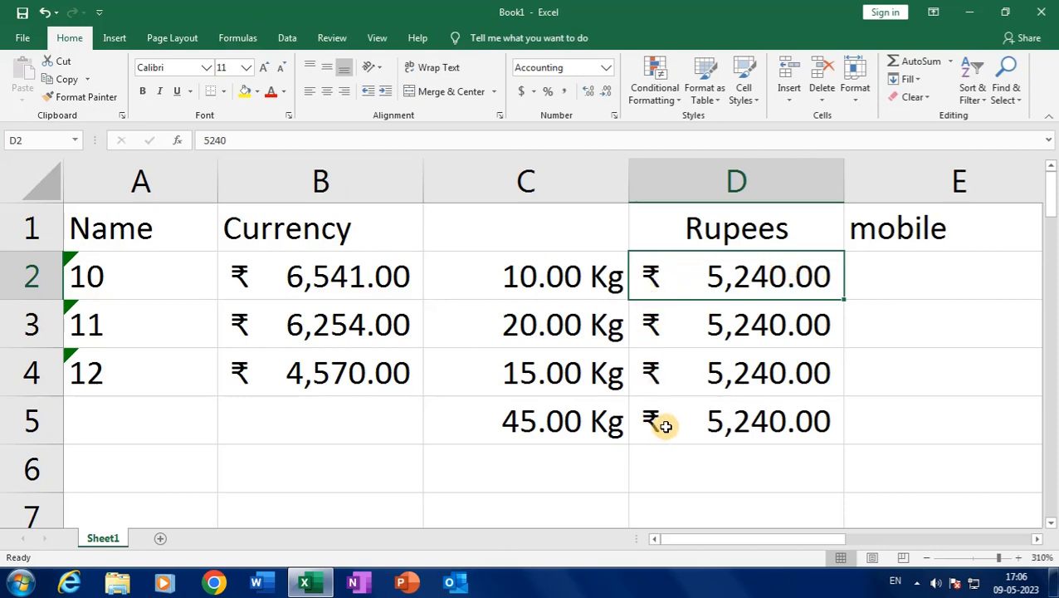
pyautogui.moveTo(742, 274); pyautogui.dragTo(729, 418)
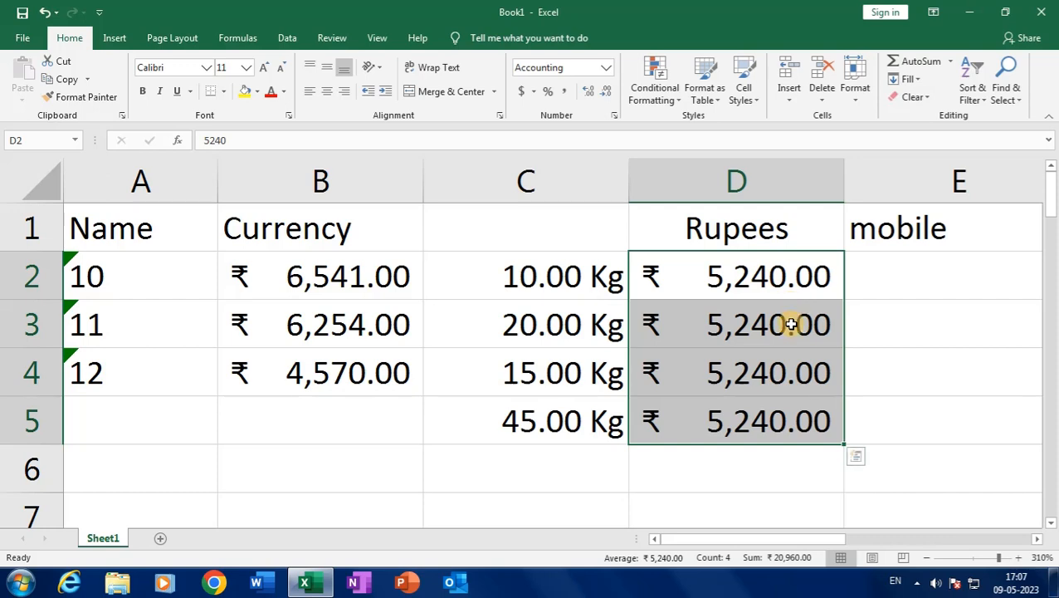
# Launch Snipping Tool and capture a blank rectangular area of the sheet
pyautogui.click(16, 583)
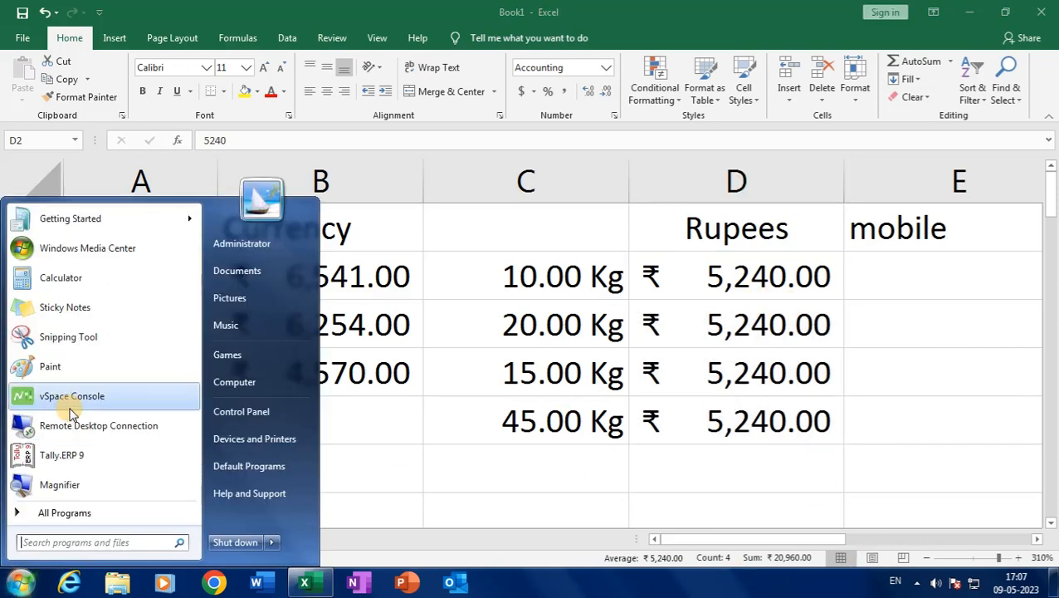
pyautogui.click(66, 336)
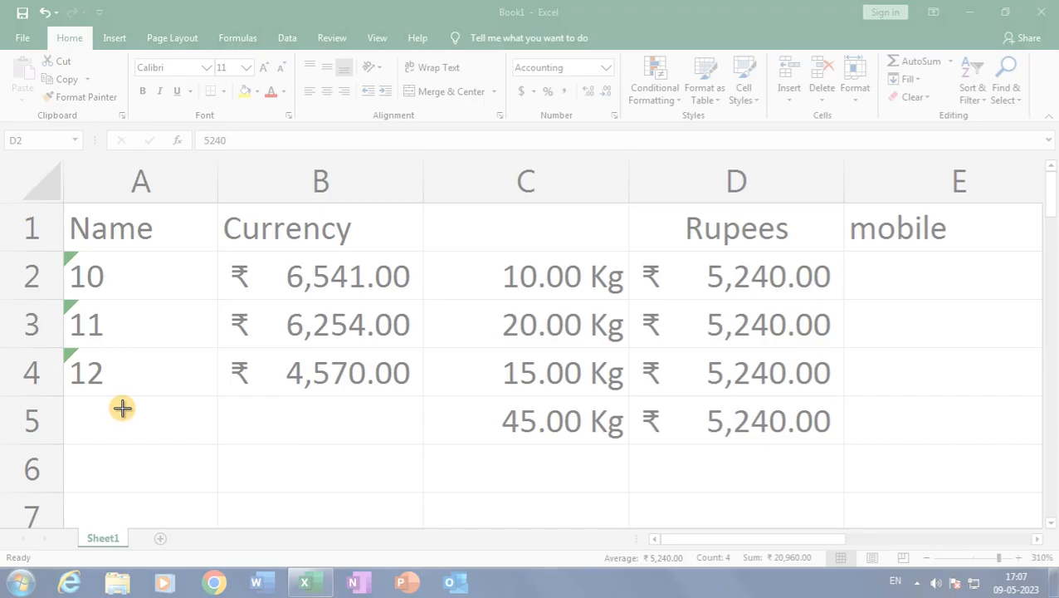
pyautogui.moveTo(123, 409); pyautogui.dragTo(452, 520)
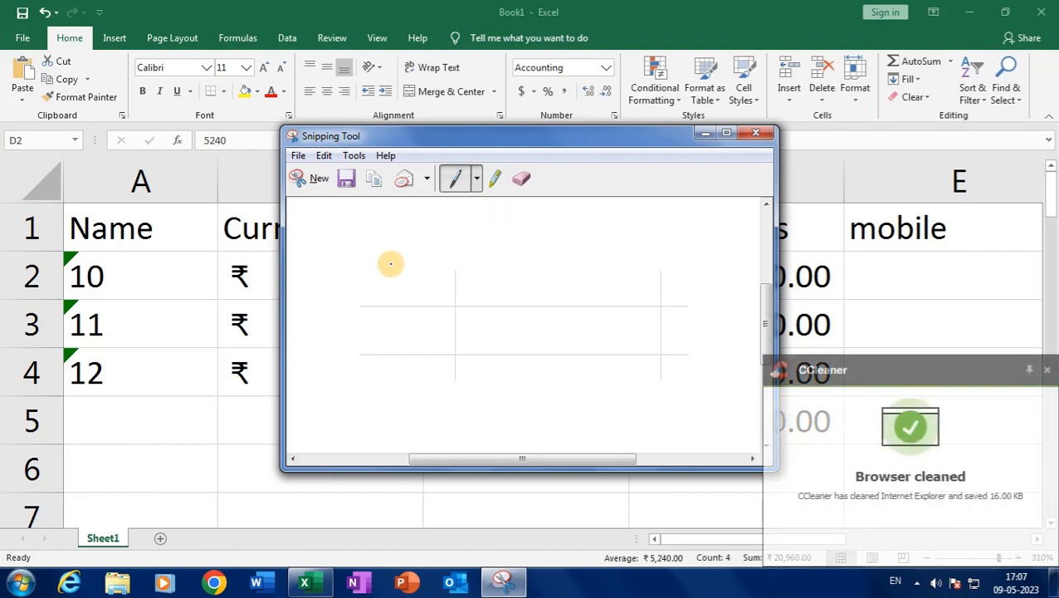
# Handwrite the first date row 09 | 05 | 2023 and underline it
pyautogui.moveTo(387, 261)
pyautogui.mouseDown()
pyautogui.moveTo(385, 295)
pyautogui.moveTo(390, 267)
pyautogui.moveTo(443, 273)
pyautogui.moveTo(443, 323)
pyautogui.mouseUp()
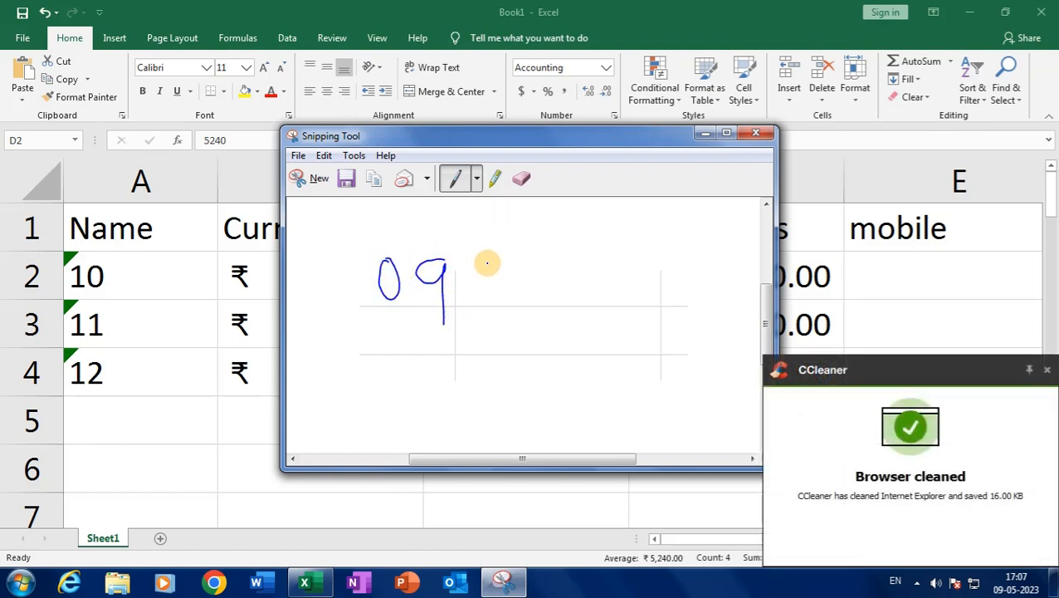
pyautogui.moveTo(462, 247); pyautogui.dragTo(457, 352)
pyautogui.moveTo(498, 259)
pyautogui.mouseDown()
pyautogui.moveTo(490, 288)
pyautogui.moveTo(509, 274)
pyautogui.moveTo(528, 309)
pyautogui.mouseUp()
pyautogui.moveTo(513, 265)
pyautogui.mouseDown()
pyautogui.moveTo(549, 264)
pyautogui.moveTo(573, 353)
pyautogui.mouseUp()
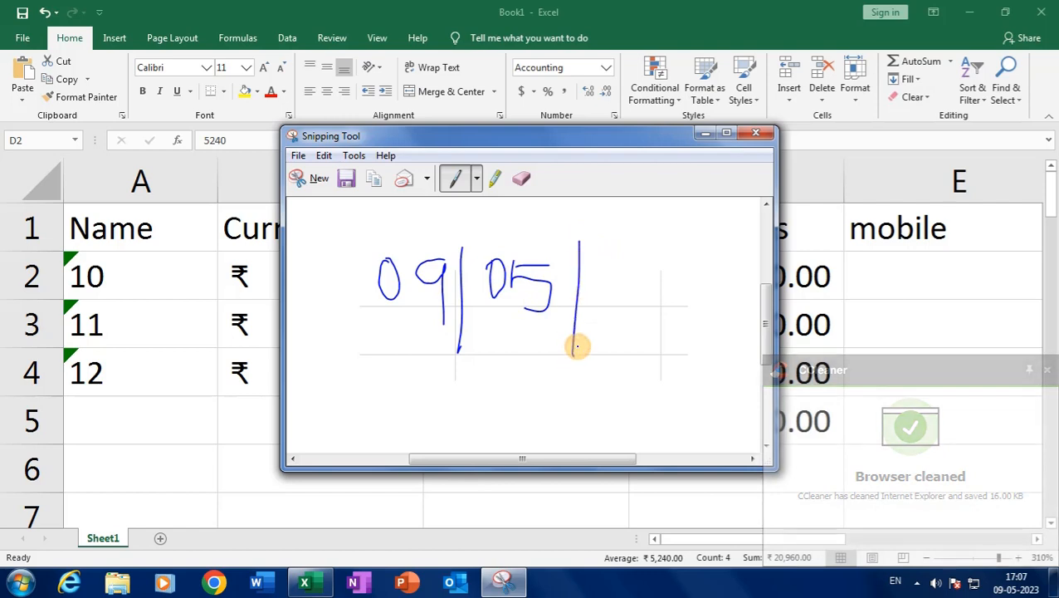
pyautogui.moveTo(599, 258)
pyautogui.mouseDown()
pyautogui.moveTo(608, 286)
pyautogui.moveTo(627, 282)
pyautogui.moveTo(624, 270)
pyautogui.moveTo(646, 286)
pyautogui.moveTo(677, 285)
pyautogui.moveTo(658, 293)
pyautogui.mouseUp()
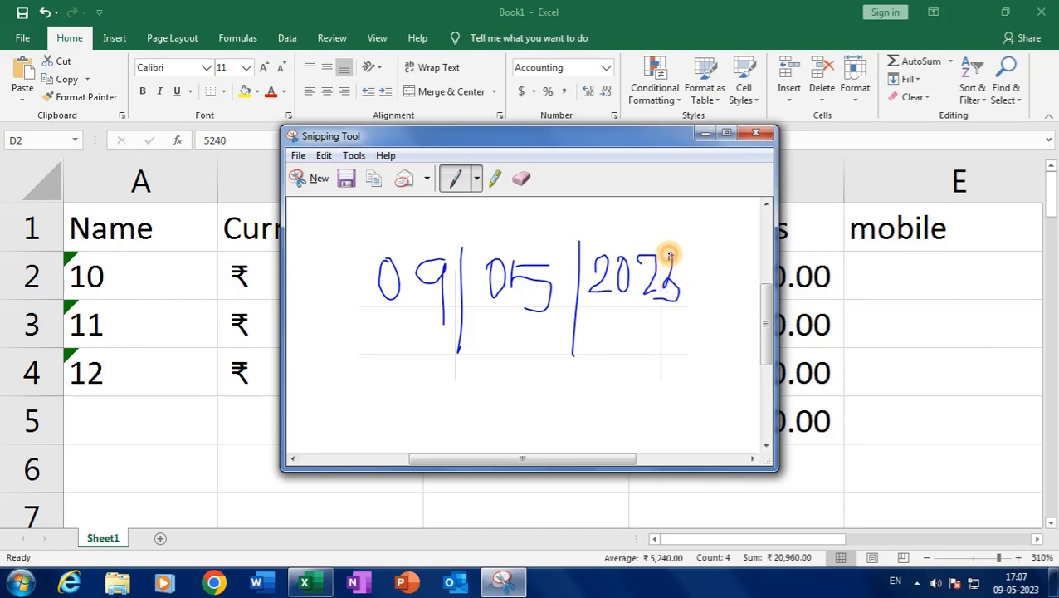
pyautogui.moveTo(670, 255); pyautogui.dragTo(663, 266)
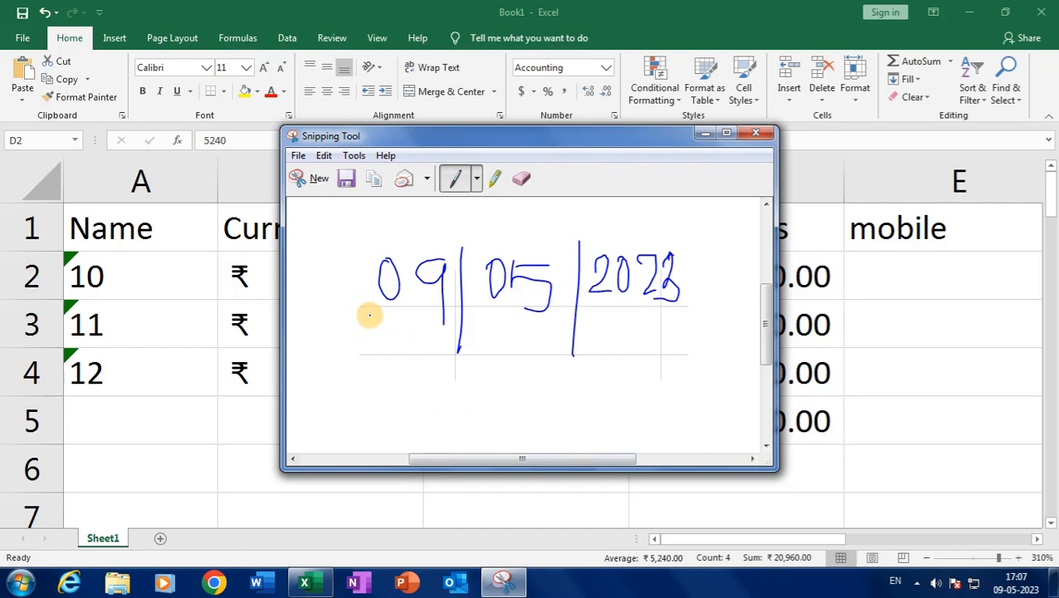
pyautogui.moveTo(346, 332); pyautogui.dragTo(690, 331)
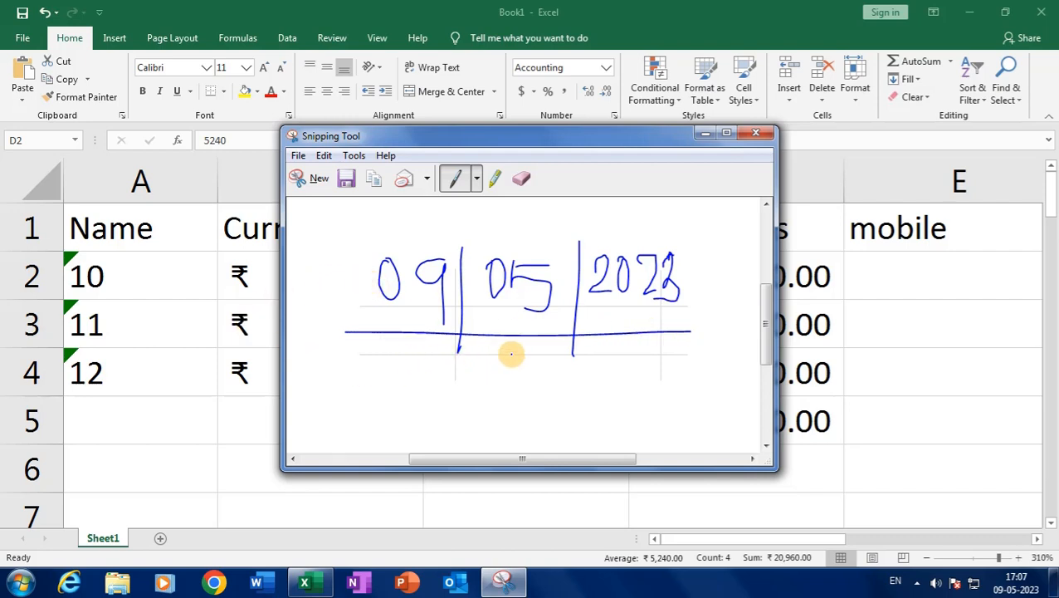
# Handwrite the second date row 05 | 09 | 2023 with dividers and an underline
pyautogui.moveTo(385, 355)
pyautogui.mouseDown()
pyautogui.moveTo(395, 370)
pyautogui.moveTo(380, 353)
pyautogui.moveTo(416, 362)
pyautogui.moveTo(397, 379)
pyautogui.moveTo(445, 352)
pyautogui.moveTo(494, 371)
pyautogui.moveTo(521, 357)
pyautogui.moveTo(546, 392)
pyautogui.mouseUp()
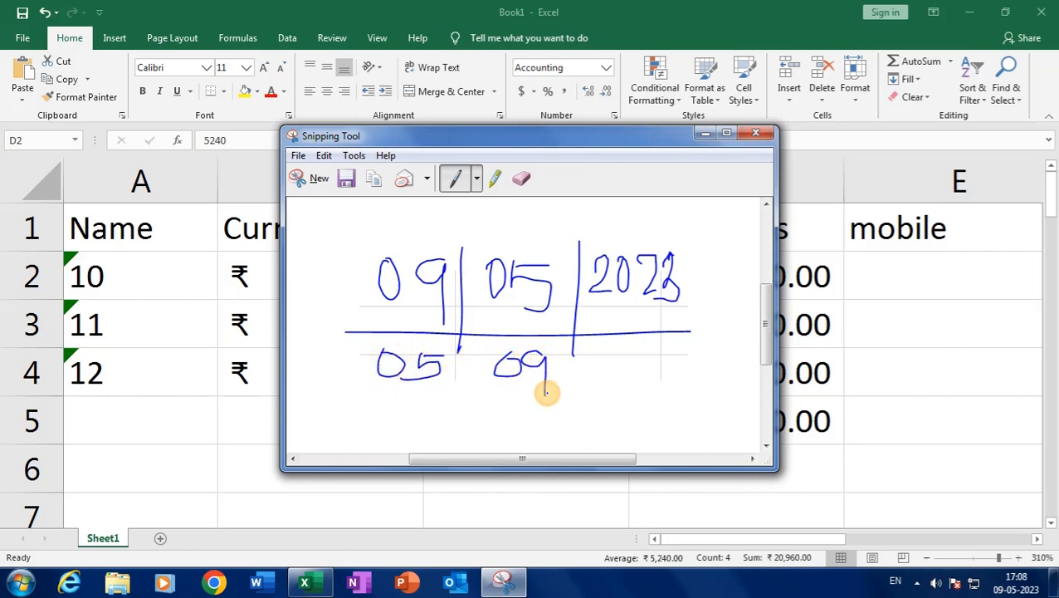
pyautogui.moveTo(622, 359)
pyautogui.mouseDown()
pyautogui.moveTo(601, 383)
pyautogui.moveTo(650, 388)
pyautogui.mouseUp()
pyautogui.moveTo(662, 349)
pyautogui.mouseDown()
pyautogui.moveTo(663, 361)
pyautogui.moveTo(705, 359)
pyautogui.moveTo(692, 382)
pyautogui.mouseUp()
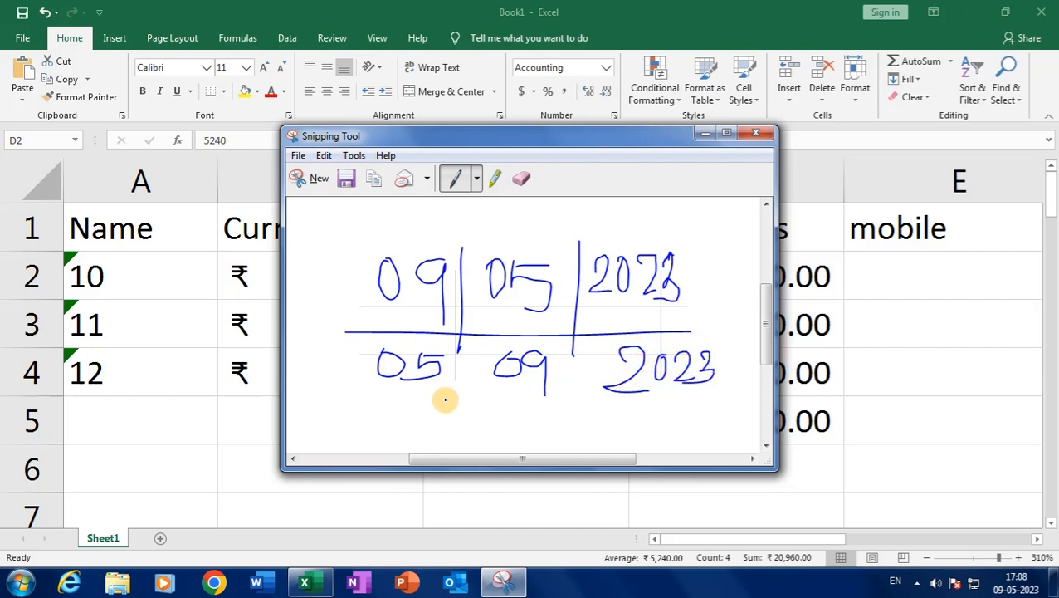
pyautogui.moveTo(329, 397); pyautogui.dragTo(731, 400)
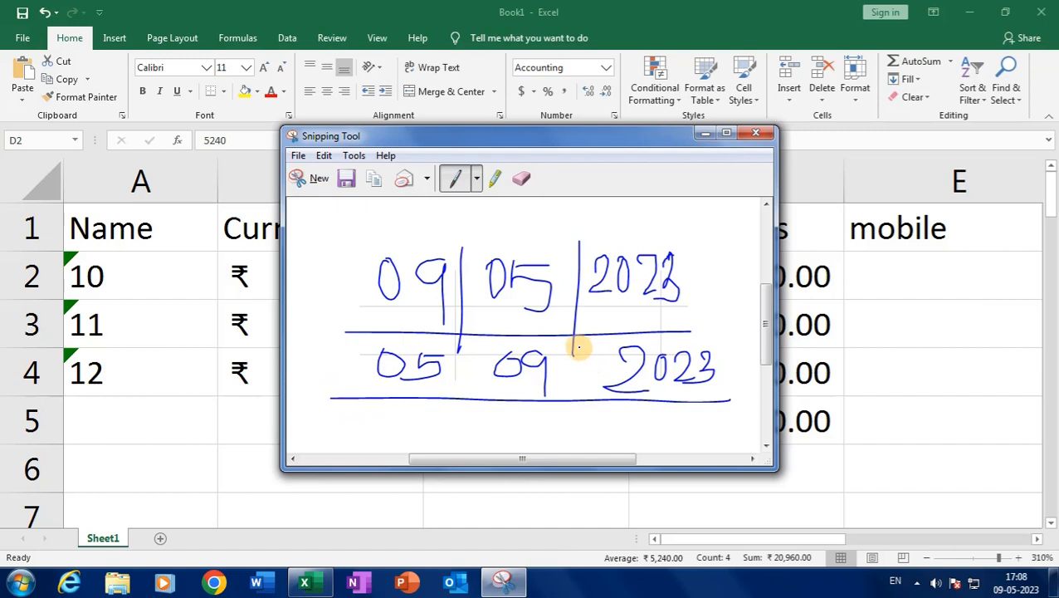
pyautogui.moveTo(579, 347); pyautogui.dragTo(560, 415)
pyautogui.moveTo(457, 347); pyautogui.dragTo(445, 418)
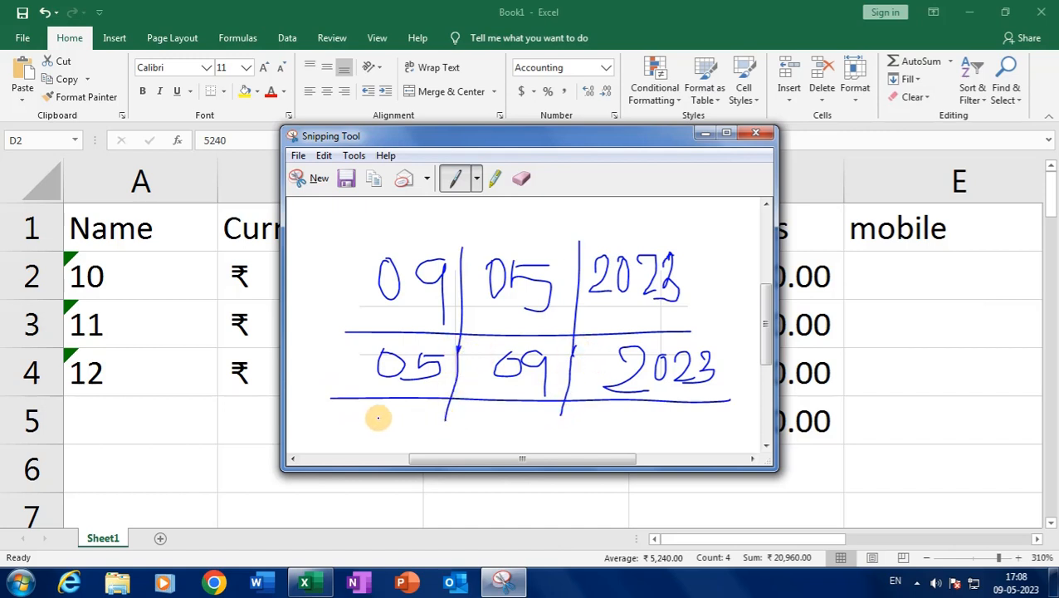
# Write the third row 2023 | 05 | 09, tick the first two rows, and label them India
pyautogui.moveTo(353, 410)
pyautogui.mouseDown()
pyautogui.moveTo(381, 425)
pyautogui.moveTo(405, 410)
pyautogui.moveTo(426, 421)
pyautogui.moveTo(438, 407)
pyautogui.moveTo(427, 425)
pyautogui.mouseUp()
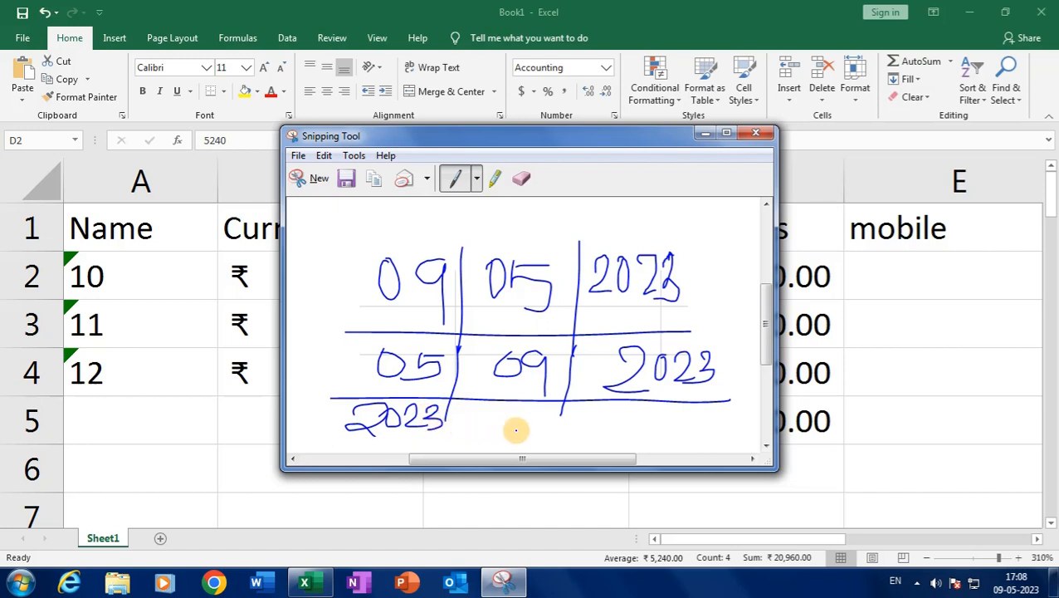
pyautogui.moveTo(494, 410)
pyautogui.mouseDown()
pyautogui.moveTo(515, 418)
pyautogui.moveTo(530, 410)
pyautogui.moveTo(535, 430)
pyautogui.moveTo(526, 414)
pyautogui.moveTo(567, 440)
pyautogui.mouseUp()
pyautogui.moveTo(618, 407)
pyautogui.mouseDown()
pyautogui.moveTo(606, 428)
pyautogui.moveTo(619, 406)
pyautogui.moveTo(669, 439)
pyautogui.mouseUp()
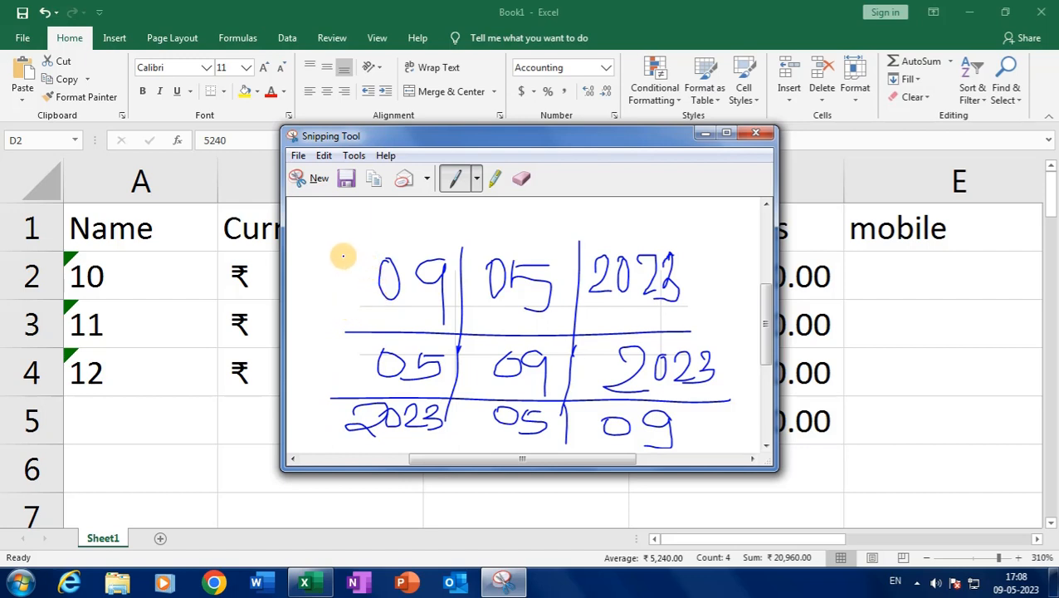
pyautogui.moveTo(341, 261); pyautogui.dragTo(388, 241)
pyautogui.moveTo(320, 349); pyautogui.dragTo(366, 330)
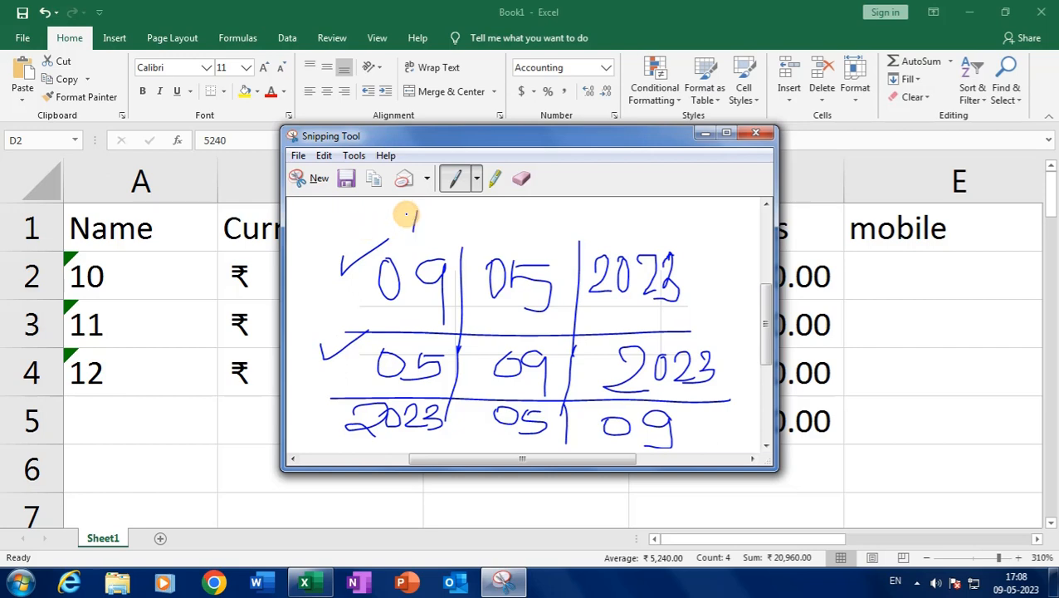
pyautogui.moveTo(407, 212)
pyautogui.mouseDown()
pyautogui.moveTo(405, 223)
pyautogui.moveTo(535, 212)
pyautogui.moveTo(559, 224)
pyautogui.mouseUp()
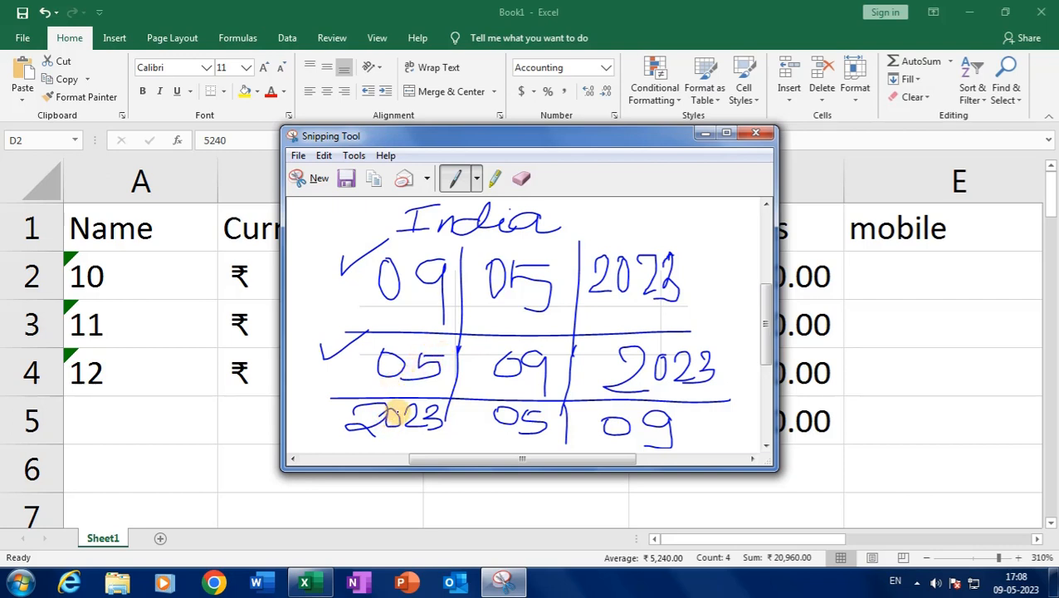
# Enlarge the drawing area, bracket the year-first row, and draw an arrow down to the Japan label
pyautogui.moveTo(464, 471); pyautogui.dragTo(463, 514)
pyautogui.moveTo(350, 450)
pyautogui.mouseDown()
pyautogui.moveTo(629, 457)
pyautogui.moveTo(686, 433)
pyautogui.moveTo(693, 403)
pyautogui.mouseUp()
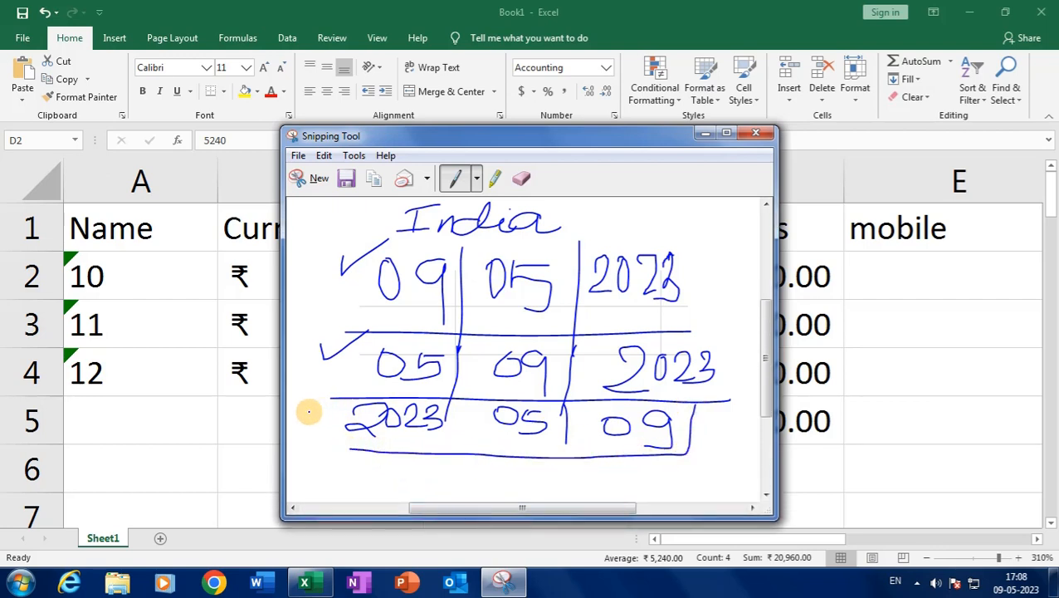
pyautogui.moveTo(331, 405)
pyautogui.mouseDown()
pyautogui.moveTo(320, 443)
pyautogui.moveTo(376, 445)
pyautogui.mouseUp()
pyautogui.moveTo(351, 449)
pyautogui.mouseDown()
pyautogui.moveTo(384, 481)
pyautogui.moveTo(454, 466)
pyautogui.moveTo(515, 486)
pyautogui.mouseUp()
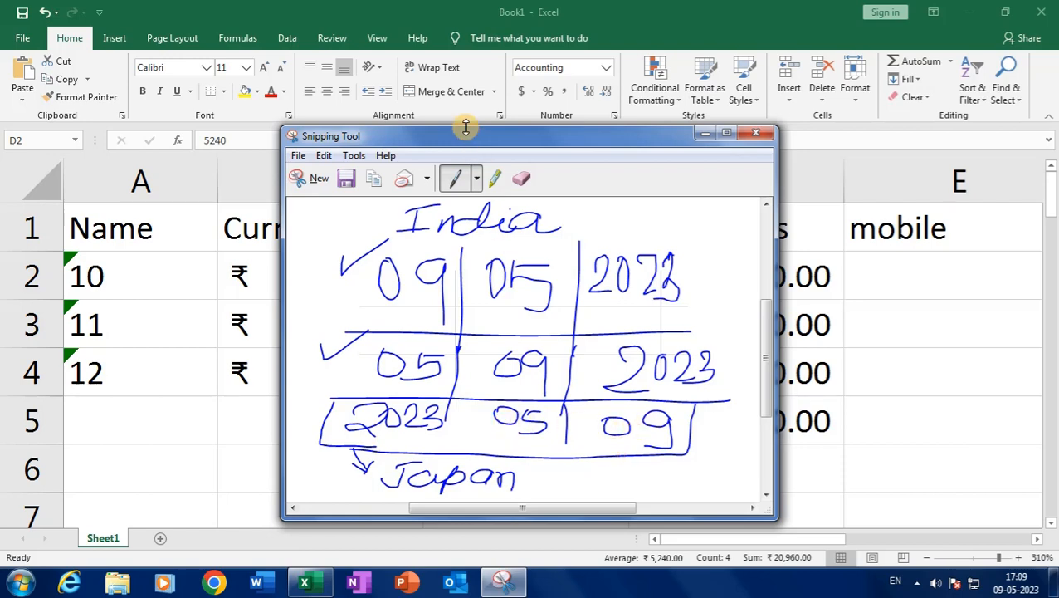
pyautogui.moveTo(465, 126); pyautogui.dragTo(465, 63)
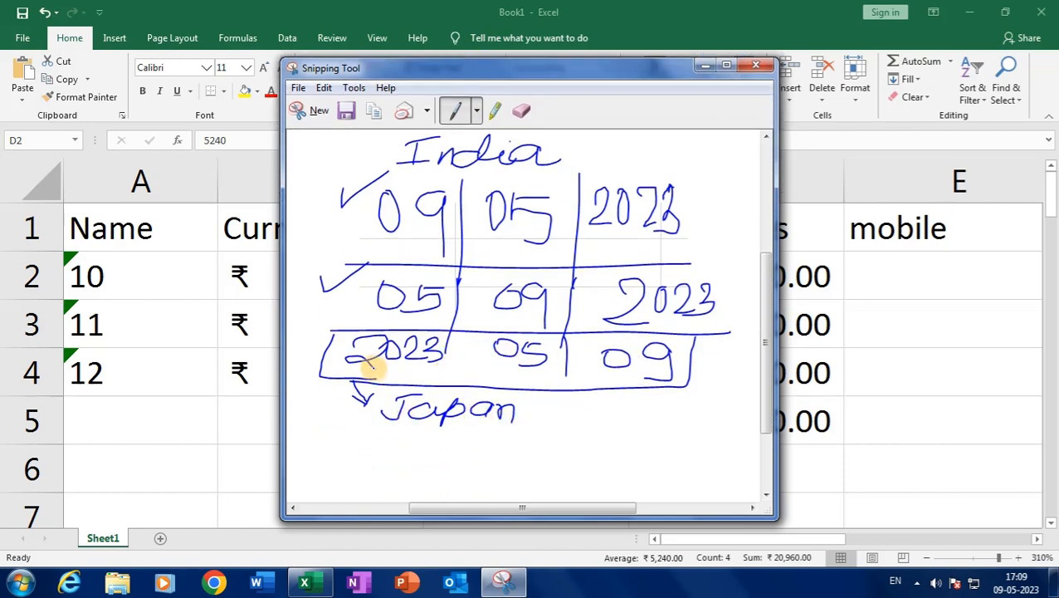
# Write YYYY/mm/dd under the Japan label and rule off the row
pyautogui.moveTo(369, 440)
pyautogui.mouseDown()
pyautogui.moveTo(375, 467)
pyautogui.moveTo(415, 432)
pyautogui.moveTo(432, 442)
pyautogui.moveTo(428, 454)
pyautogui.moveTo(454, 453)
pyautogui.moveTo(435, 479)
pyautogui.mouseUp()
pyautogui.moveTo(496, 440); pyautogui.dragTo(465, 497)
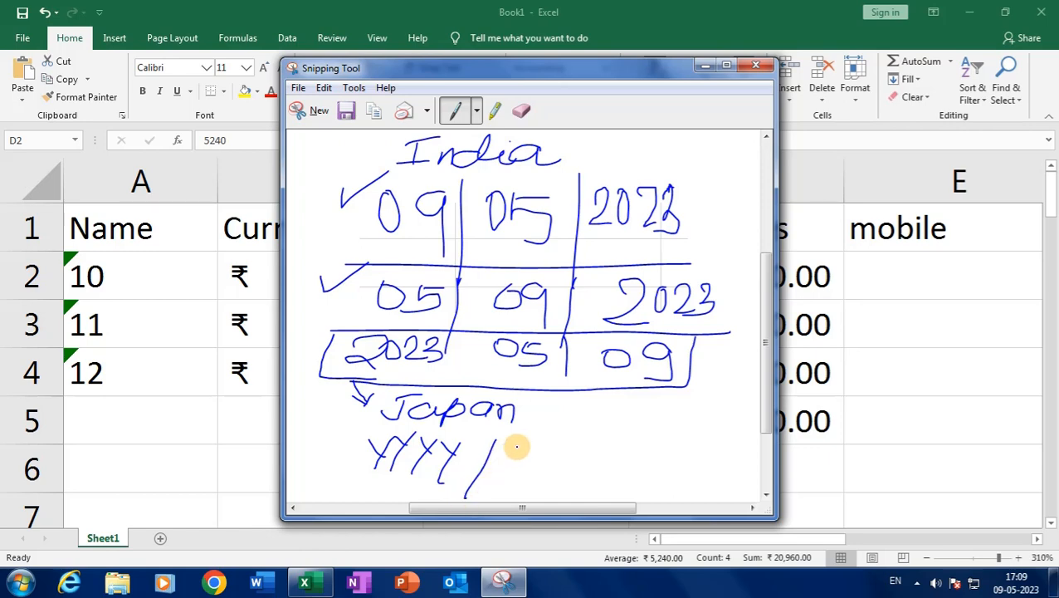
pyautogui.moveTo(516, 448)
pyautogui.mouseDown()
pyautogui.moveTo(546, 444)
pyautogui.moveTo(564, 463)
pyautogui.moveTo(563, 487)
pyautogui.mouseUp()
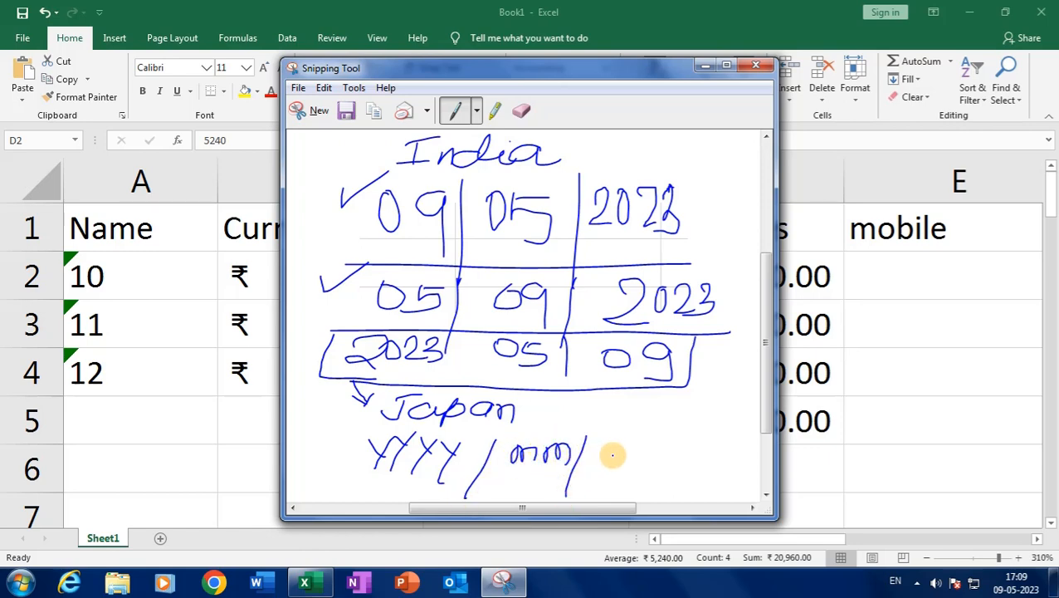
pyautogui.moveTo(613, 452); pyautogui.dragTo(635, 470)
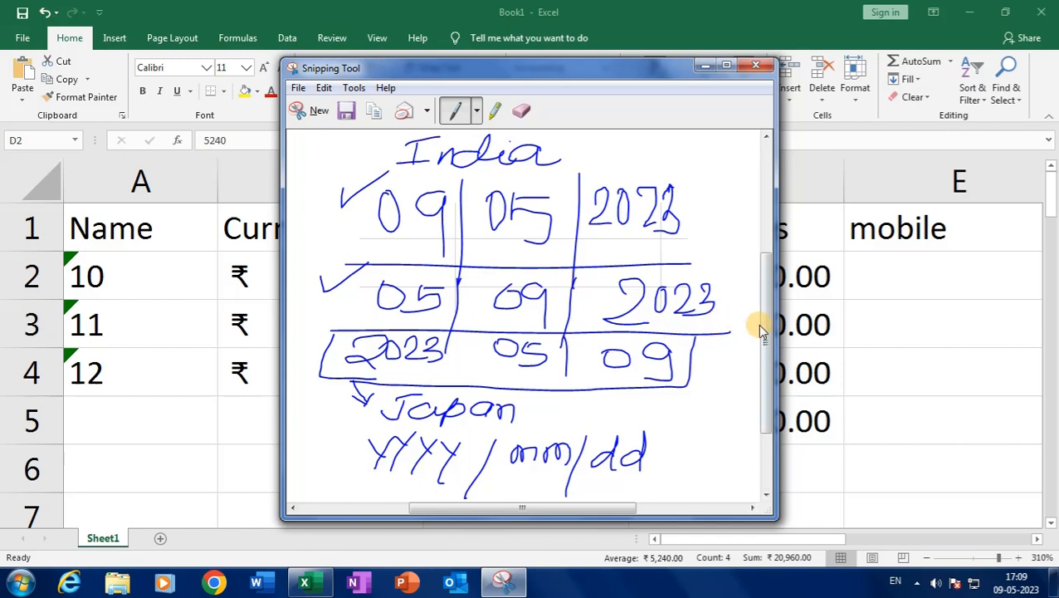
pyautogui.moveTo(769, 279); pyautogui.dragTo(754, 357)
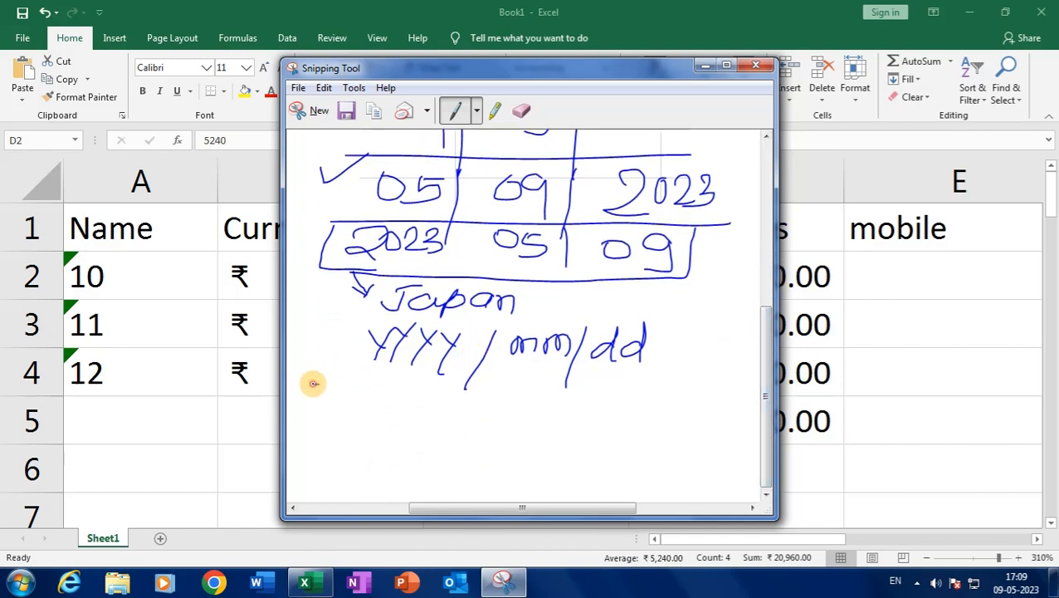
pyautogui.moveTo(312, 385); pyautogui.dragTo(729, 393)
# Write a new dd/mm row for the American order with a curved arrow leading to it
pyautogui.moveTo(405, 399)
pyautogui.mouseDown()
pyautogui.moveTo(408, 429)
pyautogui.moveTo(456, 428)
pyautogui.moveTo(476, 411)
pyautogui.moveTo(477, 434)
pyautogui.mouseUp()
pyautogui.moveTo(505, 399); pyautogui.dragTo(496, 452)
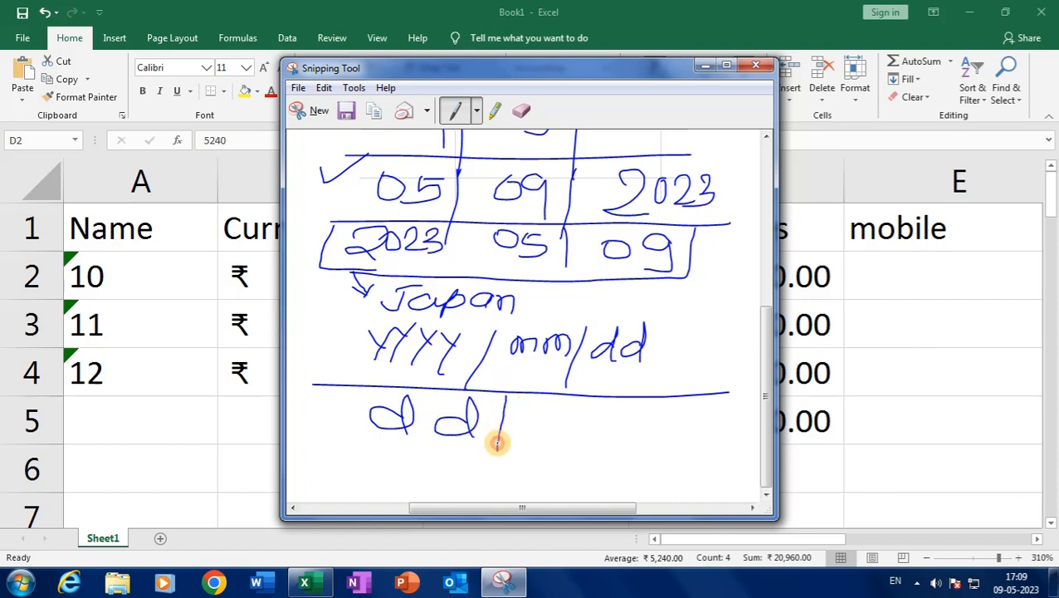
pyautogui.moveTo(522, 415)
pyautogui.mouseDown()
pyautogui.moveTo(573, 408)
pyautogui.moveTo(588, 435)
pyautogui.moveTo(605, 416)
pyautogui.moveTo(614, 444)
pyautogui.moveTo(638, 428)
pyautogui.moveTo(639, 446)
pyautogui.mouseUp()
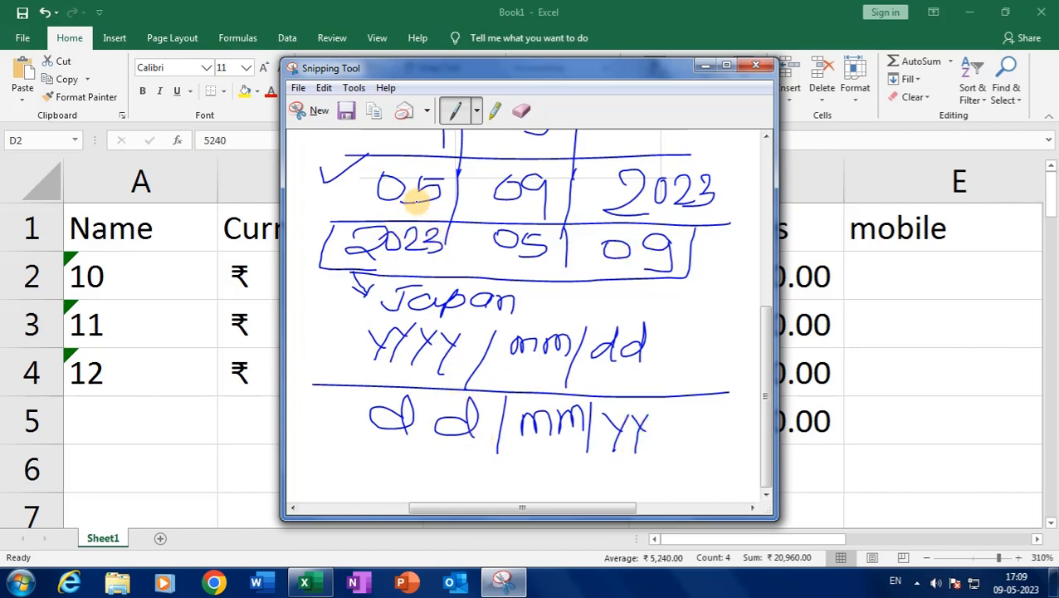
pyautogui.scroll(1, 415, 207)
pyautogui.moveTo(371, 213)
pyautogui.mouseDown()
pyautogui.moveTo(350, 220)
pyautogui.moveTo(314, 390)
pyautogui.moveTo(365, 479)
pyautogui.mouseUp()
pyautogui.scroll(-1, 390, 420)
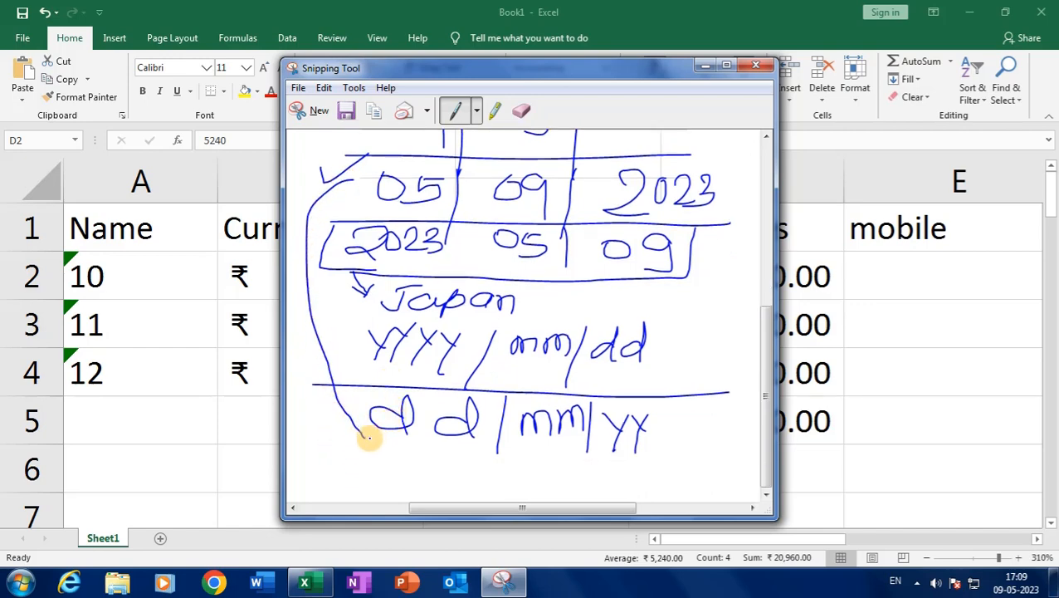
pyautogui.moveTo(367, 436)
pyautogui.mouseDown()
pyautogui.moveTo(395, 466)
pyautogui.moveTo(435, 463)
pyautogui.moveTo(429, 488)
pyautogui.moveTo(455, 465)
pyautogui.moveTo(483, 487)
pyautogui.moveTo(489, 471)
pyautogui.moveTo(523, 487)
pyautogui.moveTo(610, 466)
pyautogui.moveTo(630, 489)
pyautogui.moveTo(638, 473)
pyautogui.mouseUp()
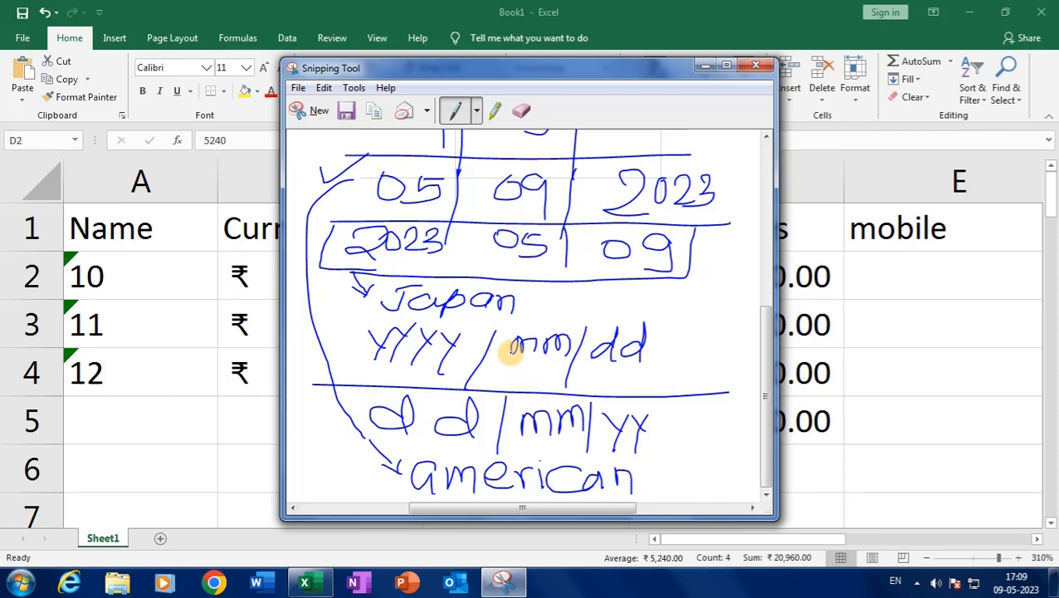
pyautogui.scroll(4, 508, 348)
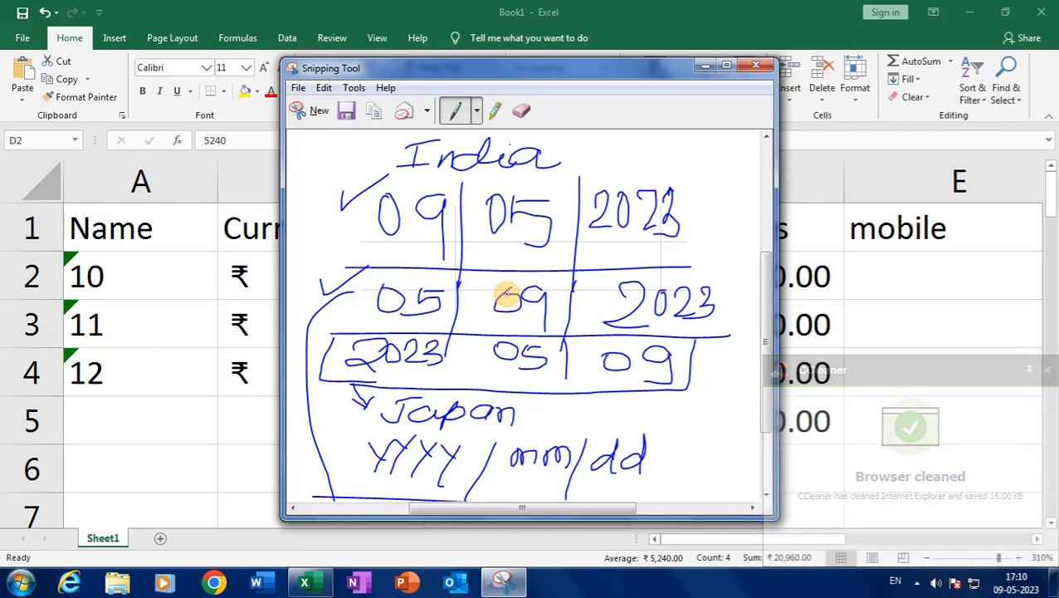
# Trace and box the 09 in the second row, then enlarge the window to show the whole sketch
pyautogui.moveTo(508, 292); pyautogui.dragTo(516, 319)
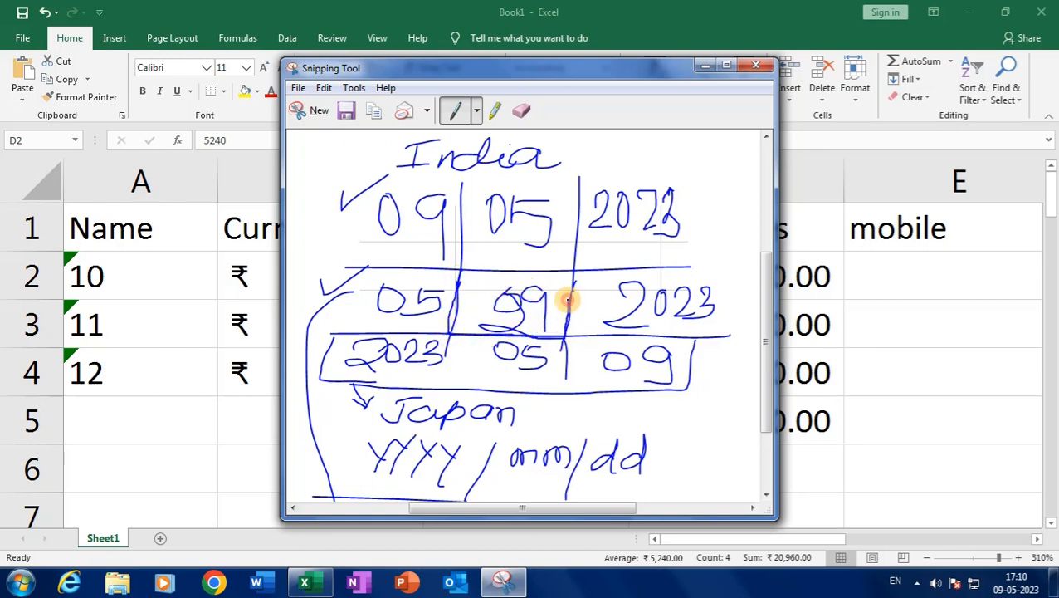
pyautogui.moveTo(568, 274)
pyautogui.mouseDown()
pyautogui.moveTo(463, 272)
pyautogui.moveTo(451, 296)
pyautogui.moveTo(462, 305)
pyautogui.moveTo(464, 262)
pyautogui.moveTo(653, 251)
pyautogui.mouseUp()
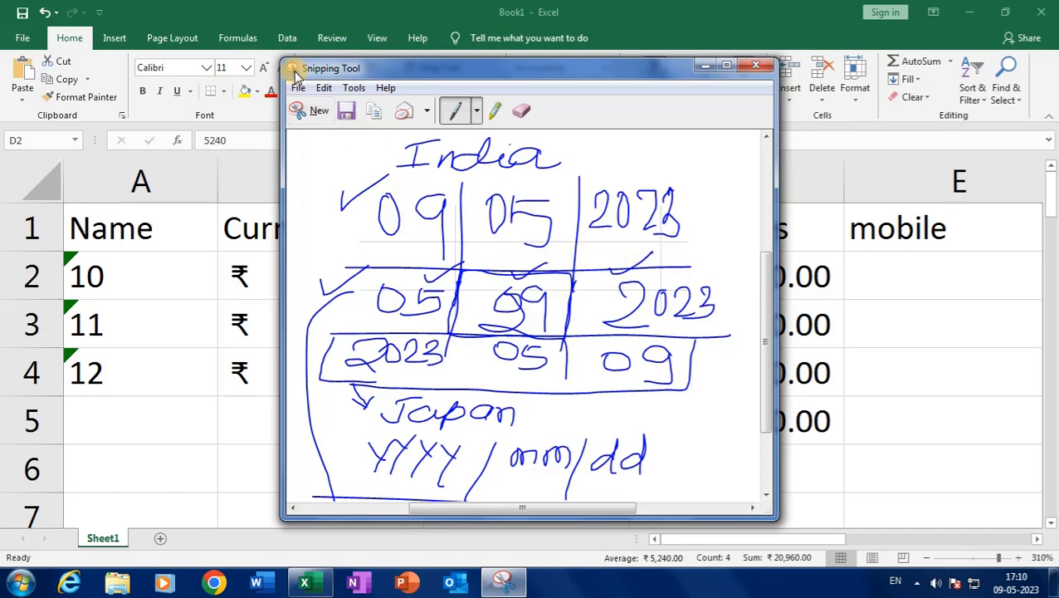
pyautogui.moveTo(280, 60); pyautogui.dragTo(262, 2)
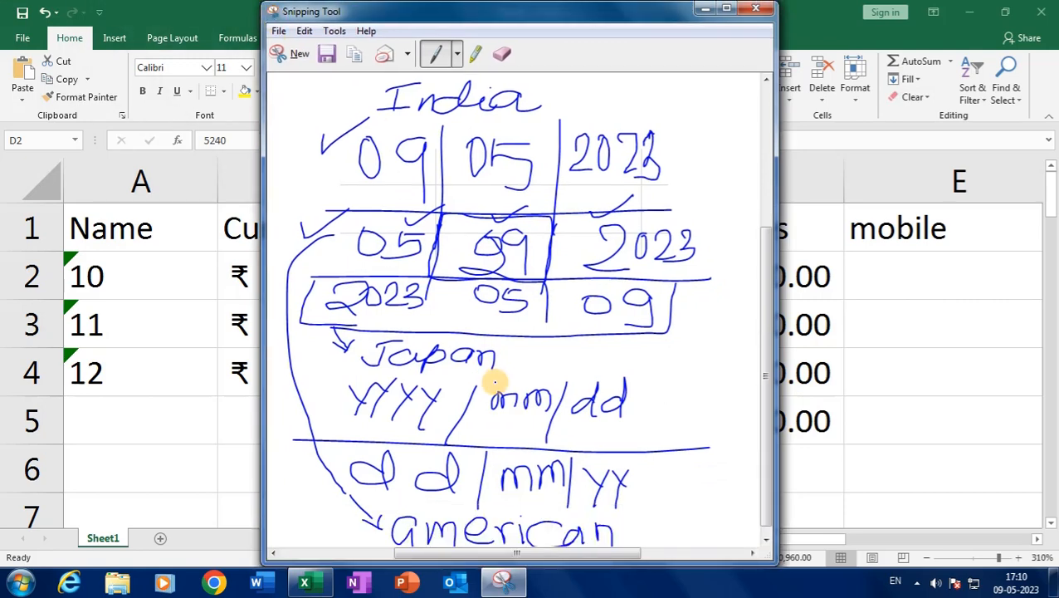
pyautogui.scroll(-1, 488, 357)
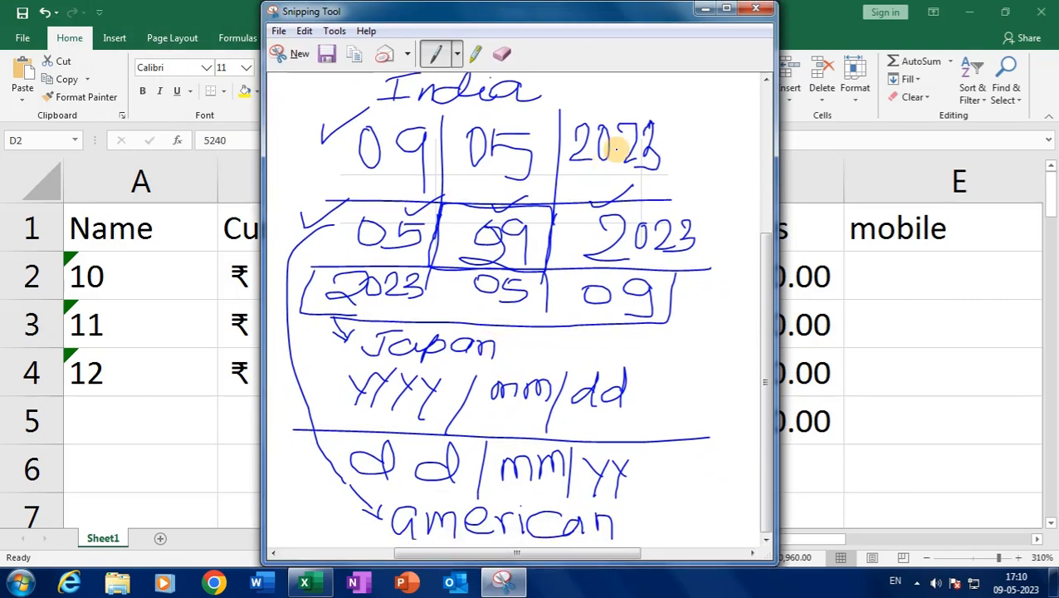
# Back in Excel, type the headings 'short date' in G1 and 'long date' in H1
pyautogui.click(702, 12)
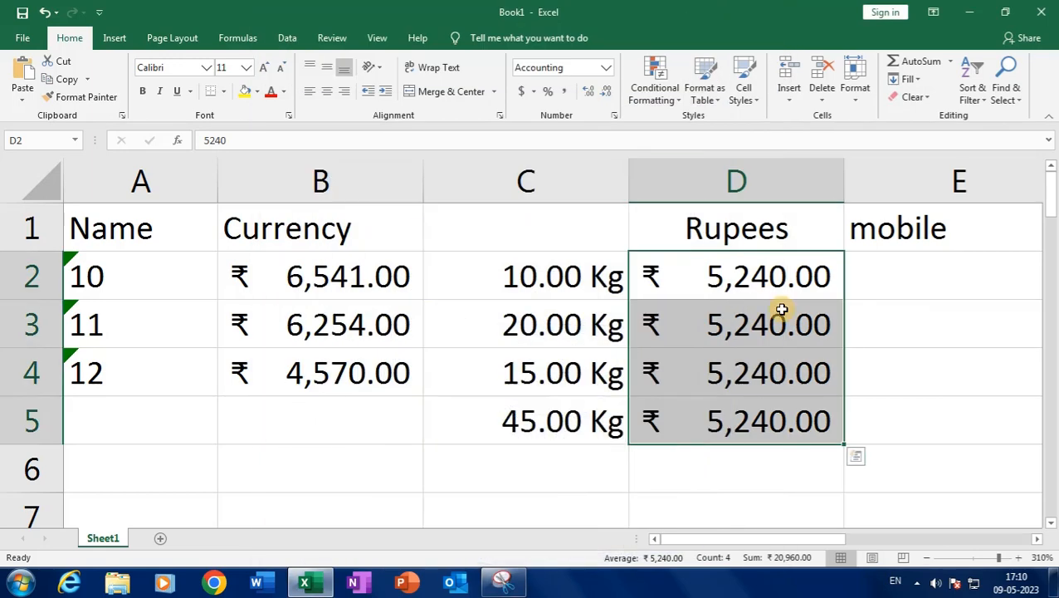
pyautogui.moveTo(802, 539); pyautogui.dragTo(1018, 541)
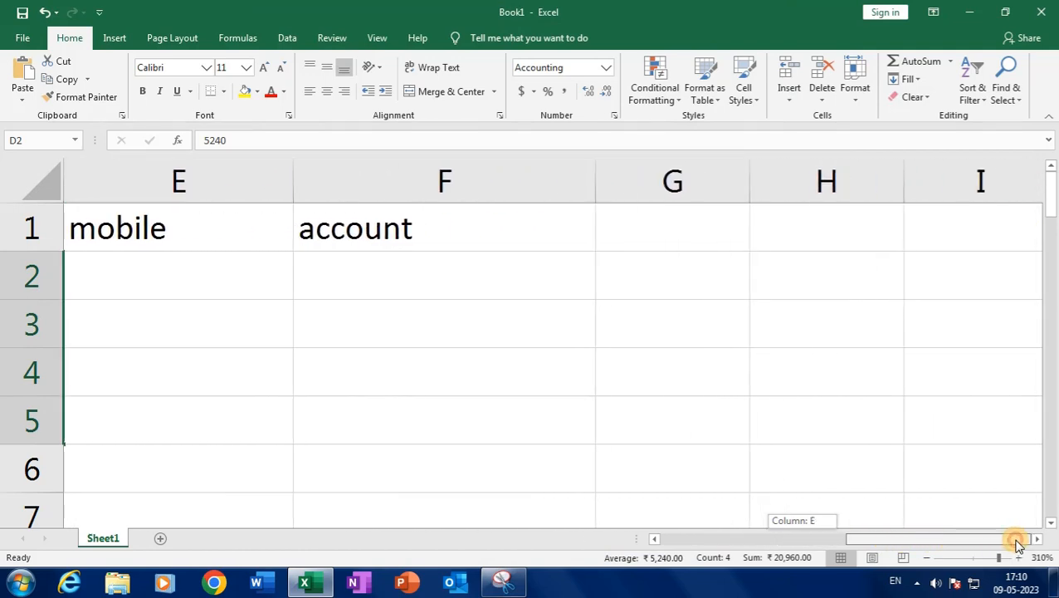
pyautogui.click(646, 236)
pyautogui.write('short date')
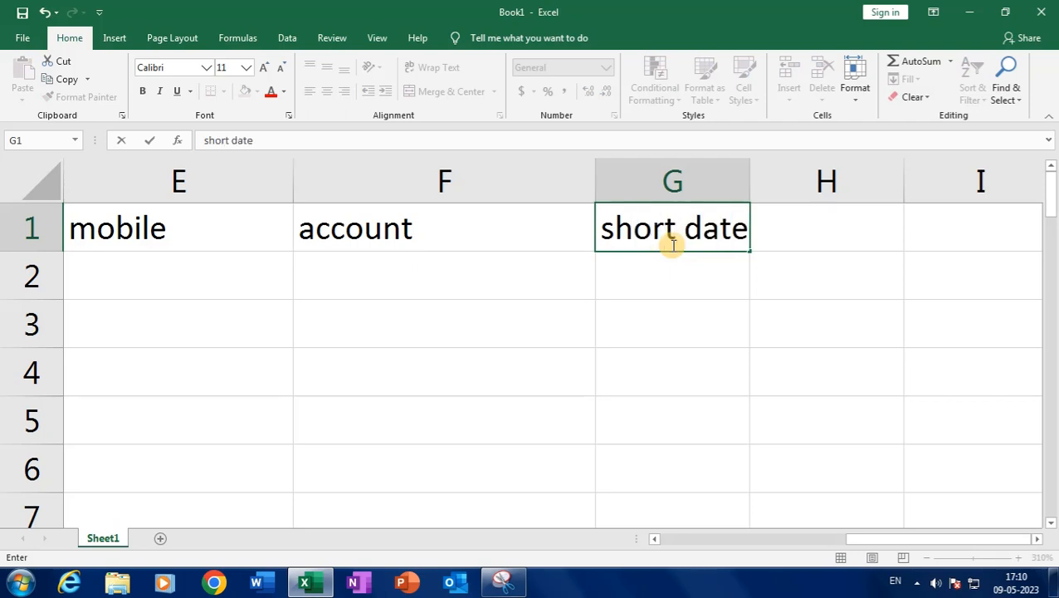
pyautogui.click(785, 239)
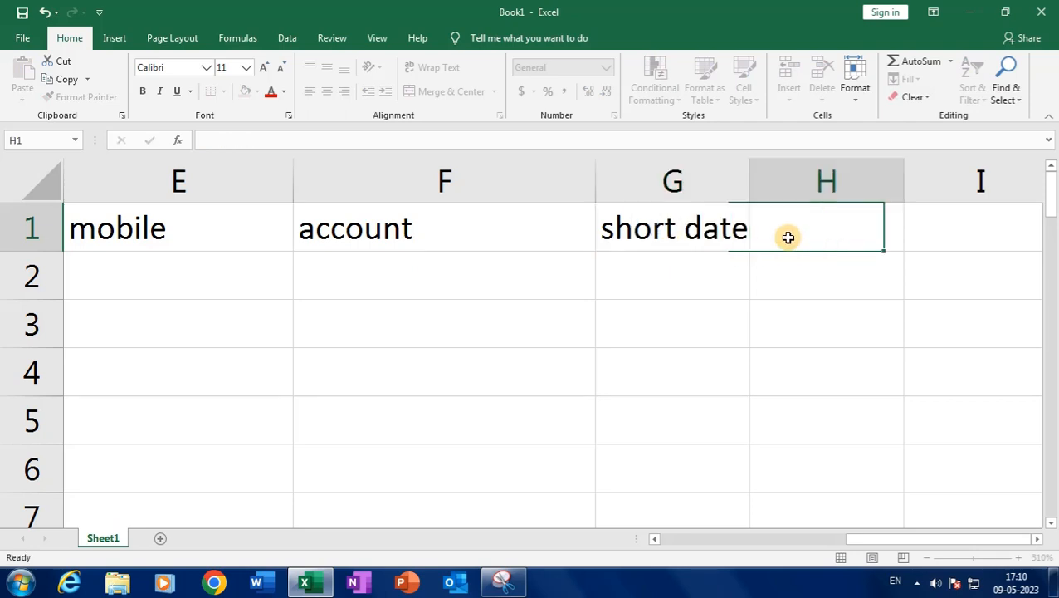
pyautogui.write('long date')
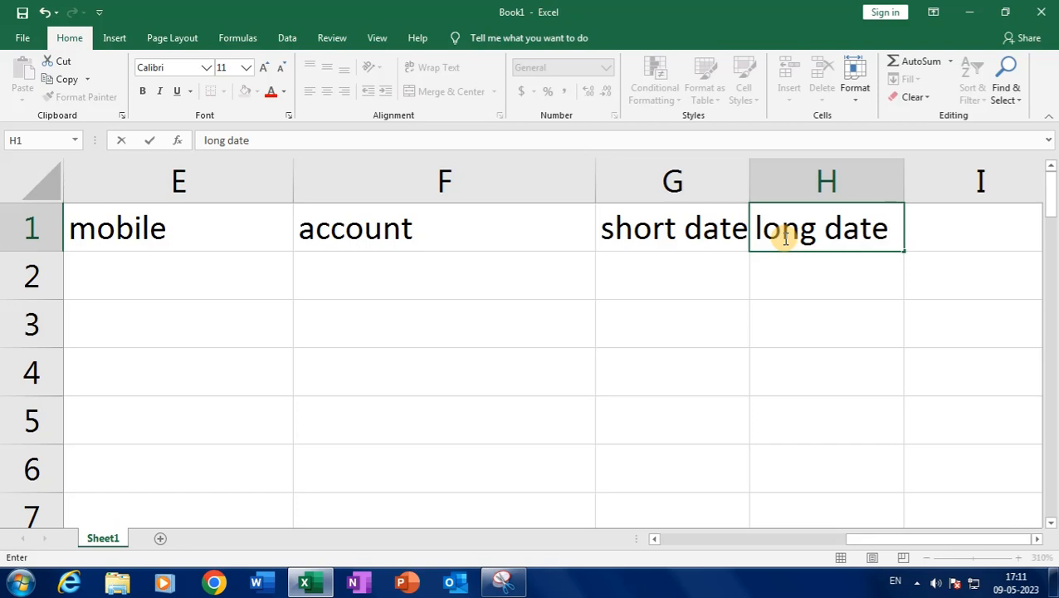
pyautogui.click(920, 241)
pyautogui.moveTo(860, 542); pyautogui.dragTo(861, 541)
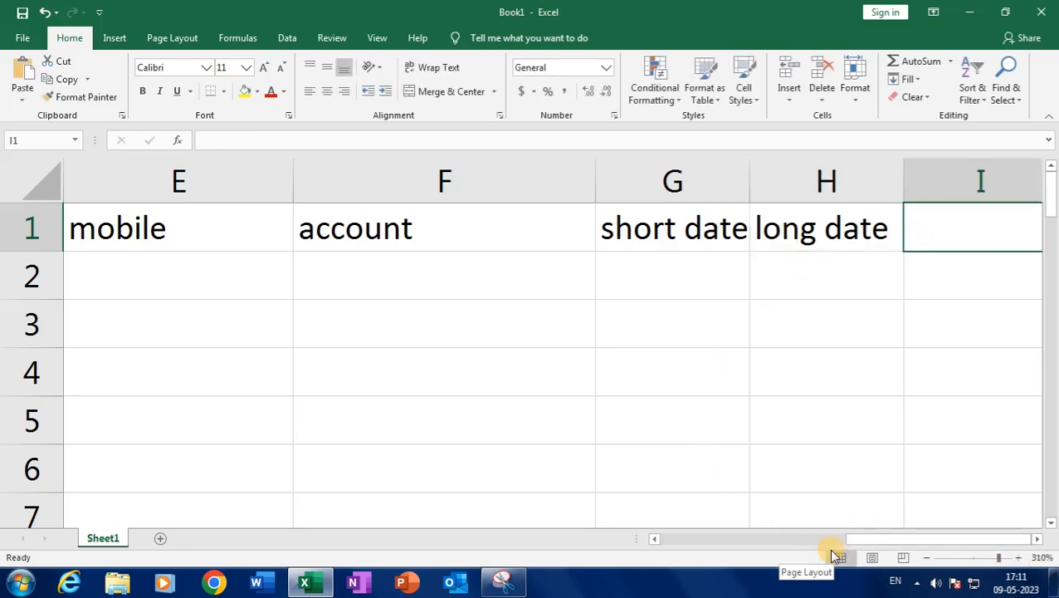
pyautogui.moveTo(652, 541); pyautogui.dragTo(390, 538)
pyautogui.click(625, 274)
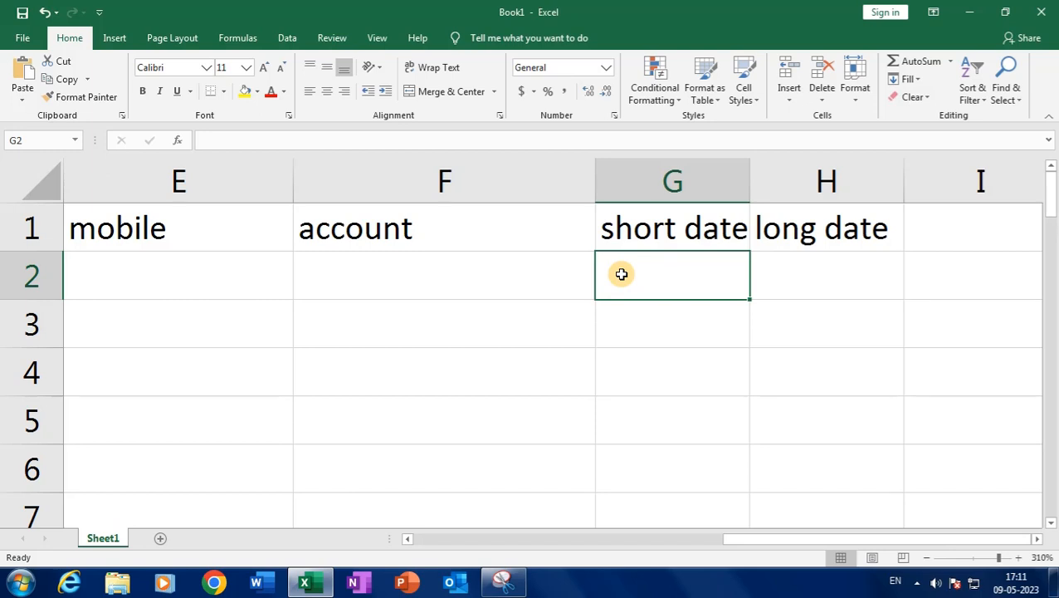
# Enter 09-05-2023 in G2 and apply the Short Date format to G2:G5
pyautogui.write('09-05-2023')
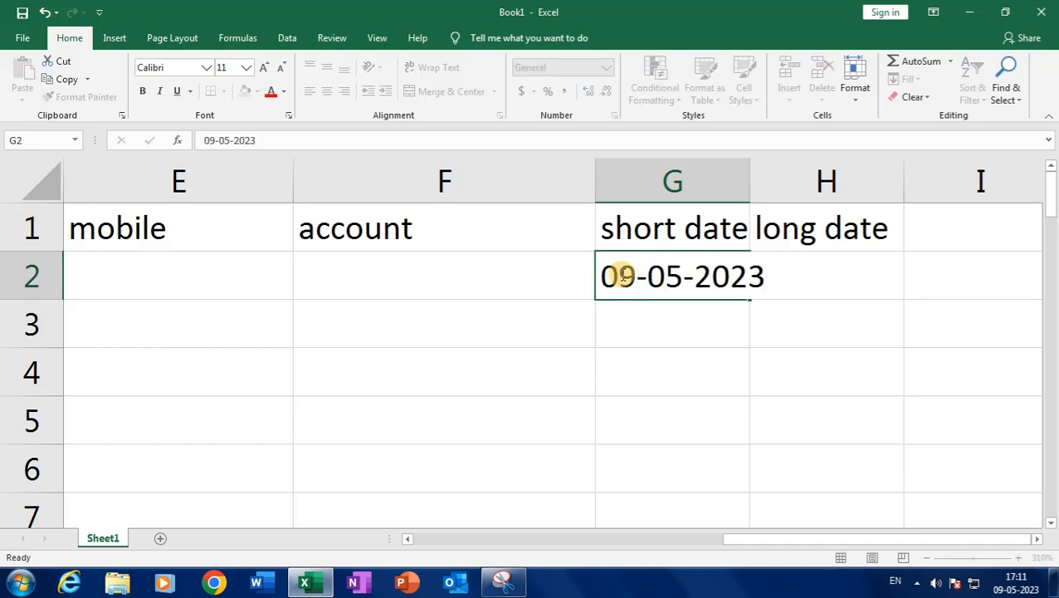
pyautogui.press('Return')
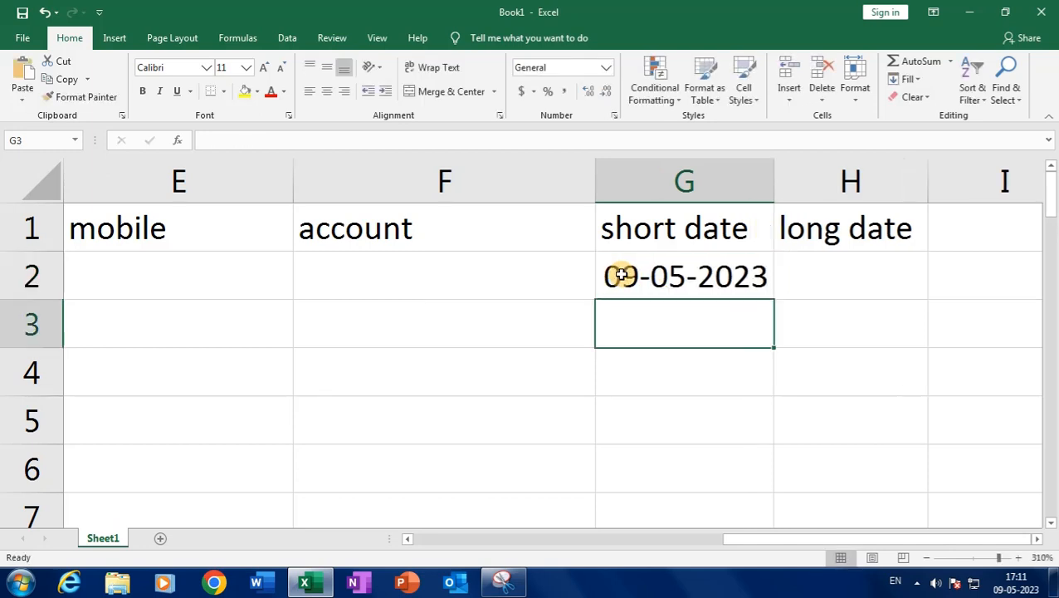
pyautogui.moveTo(693, 281); pyautogui.dragTo(695, 433)
pyautogui.click(606, 68)
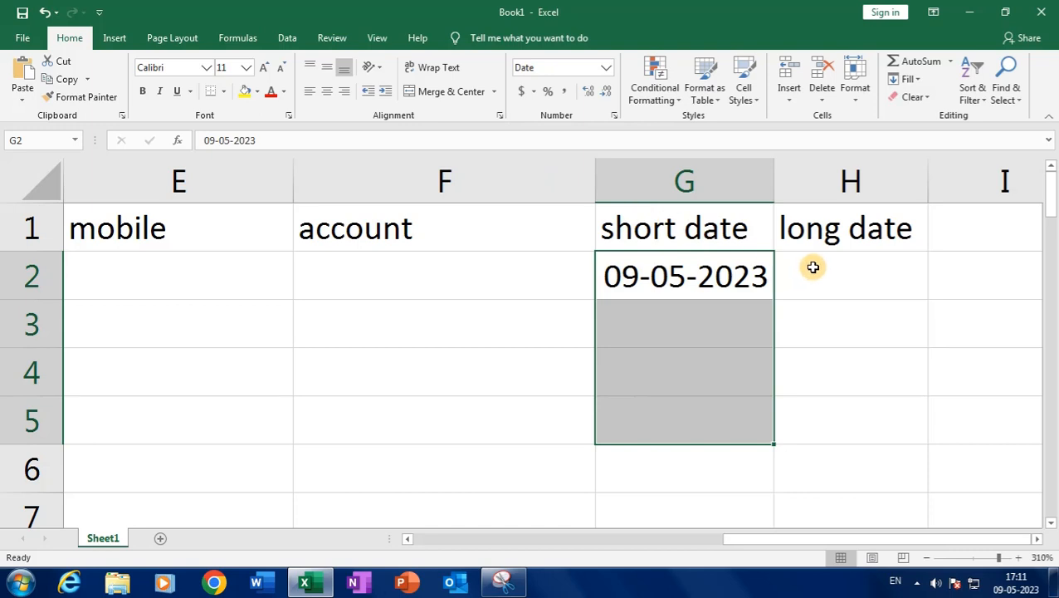
# Apply the Long Date format to H2:H5 and enter 09-05-2023 in H2
pyautogui.moveTo(811, 267); pyautogui.dragTo(811, 409)
pyautogui.click(606, 66)
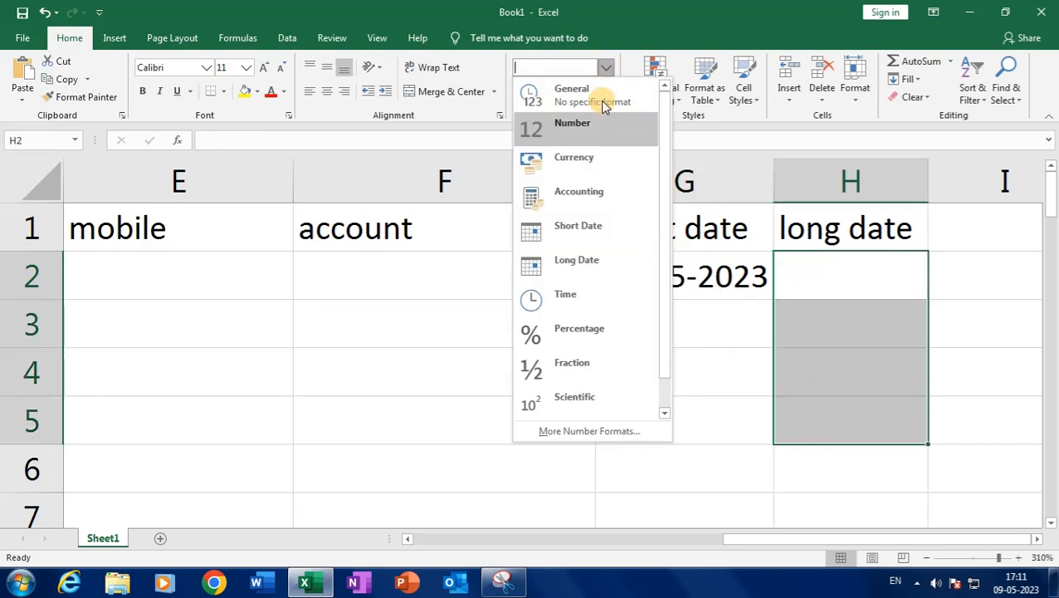
pyautogui.click(603, 265)
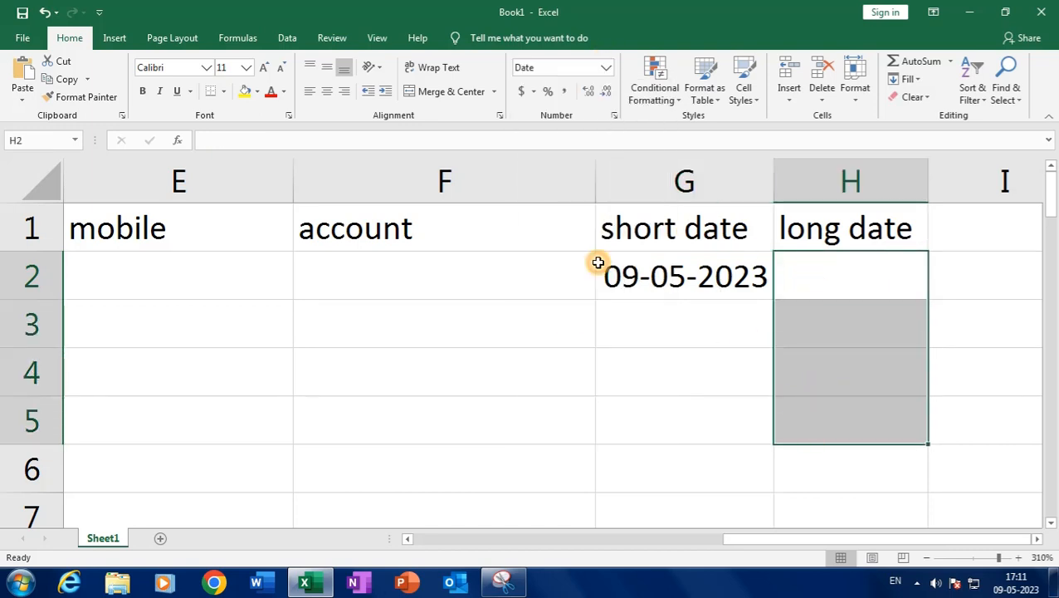
pyautogui.click(794, 276)
pyautogui.write('09-')
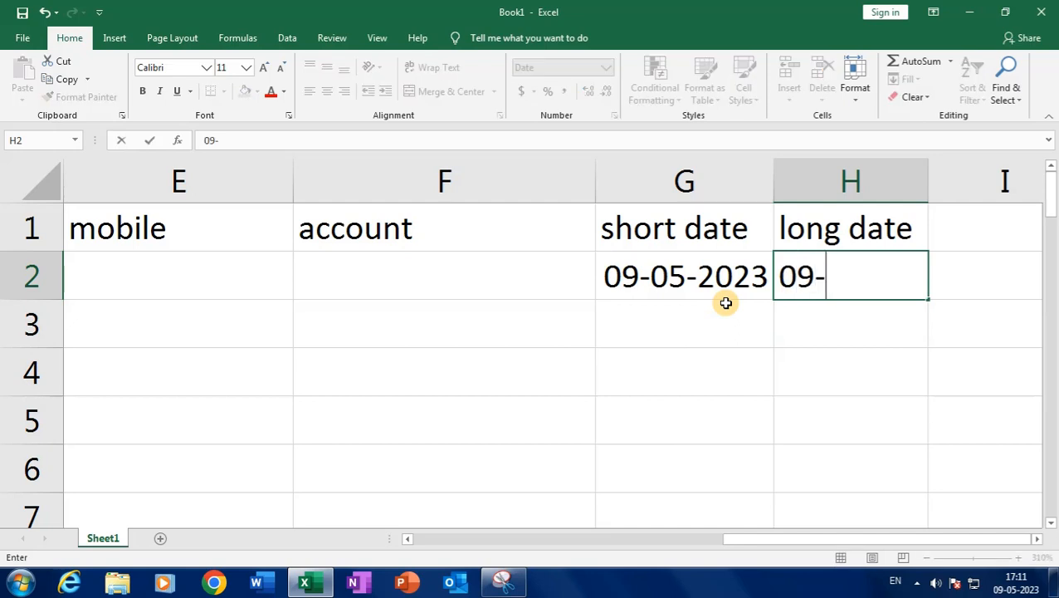
pyautogui.write('05-2023')
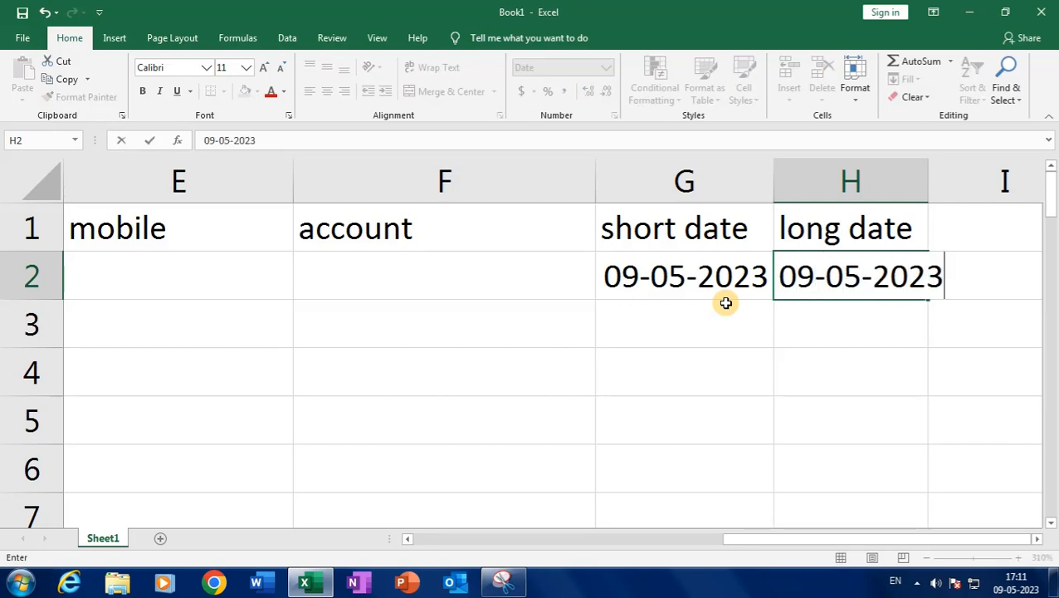
pyautogui.press('Return')
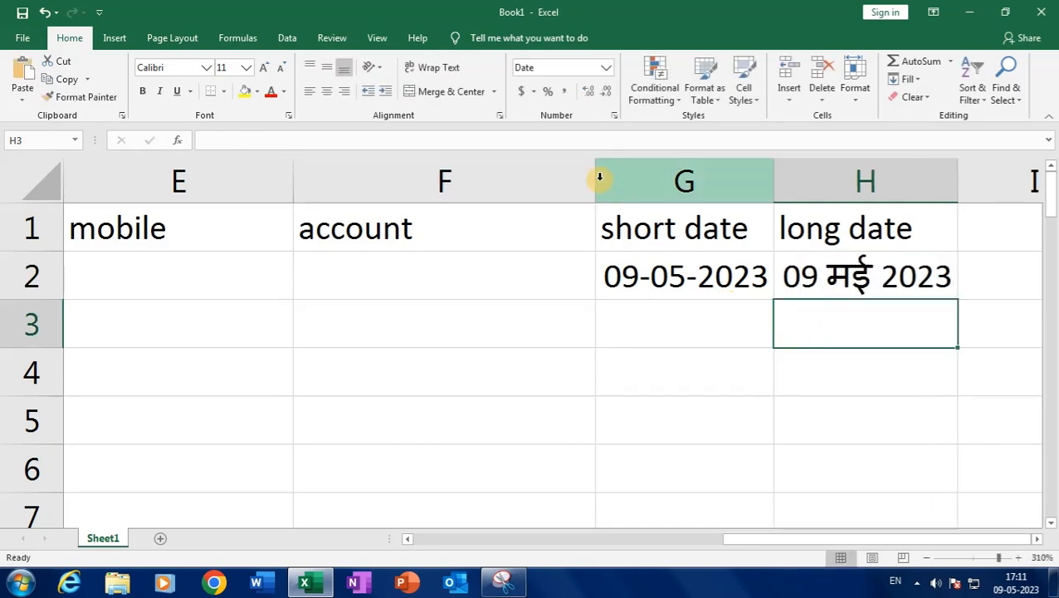
# Narrow column F, widen columns G and H to fit the dates, and select H2:H6
pyautogui.moveTo(595, 179); pyautogui.dragTo(480, 189)
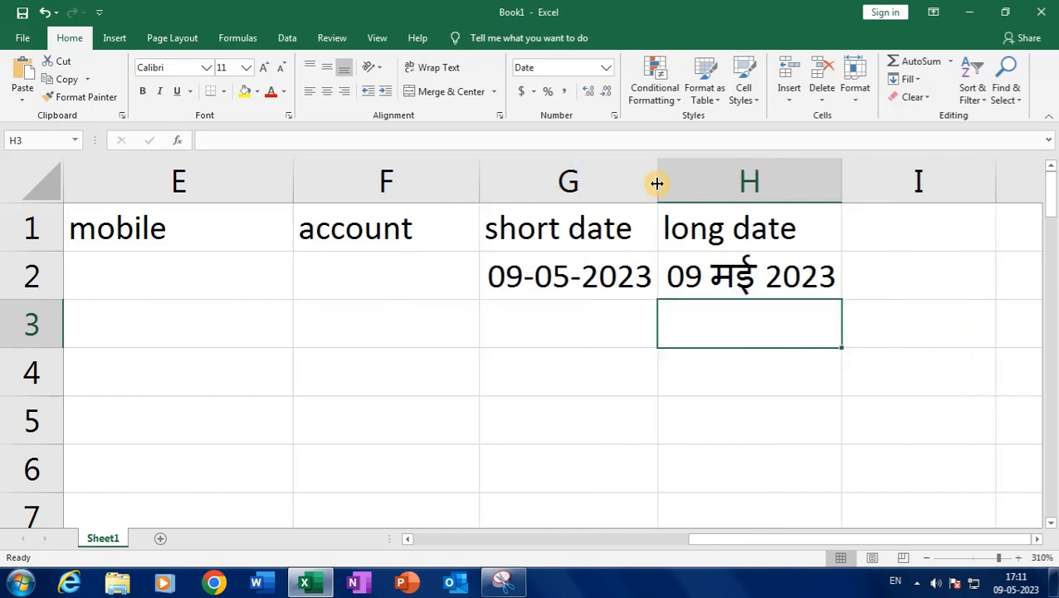
pyautogui.moveTo(657, 182); pyautogui.dragTo(738, 185)
pyautogui.moveTo(918, 185); pyautogui.dragTo(1013, 183)
pyautogui.click(854, 276)
pyautogui.moveTo(854, 276); pyautogui.dragTo(837, 461)
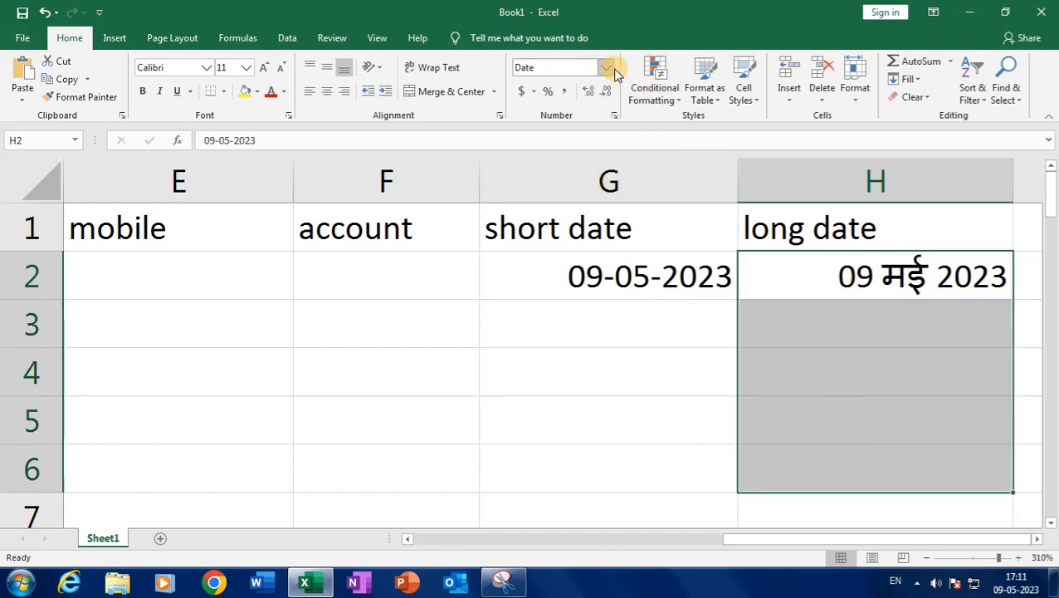
# Strip the [$-x-sysdate] prefix to get the custom code dddd, mmmm dd, yyyy
pyautogui.click(613, 118)
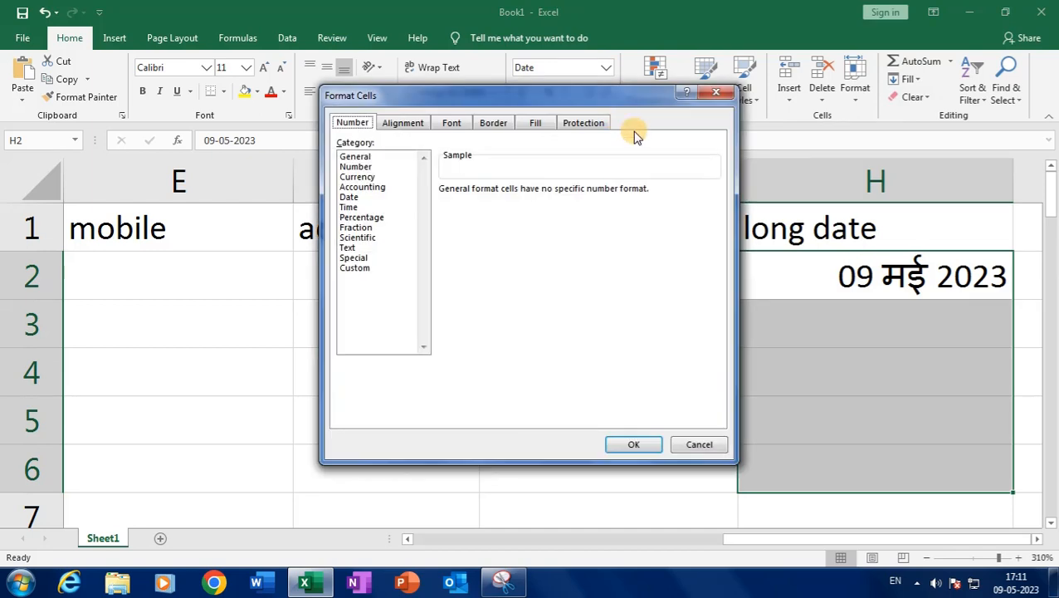
pyautogui.click(371, 269)
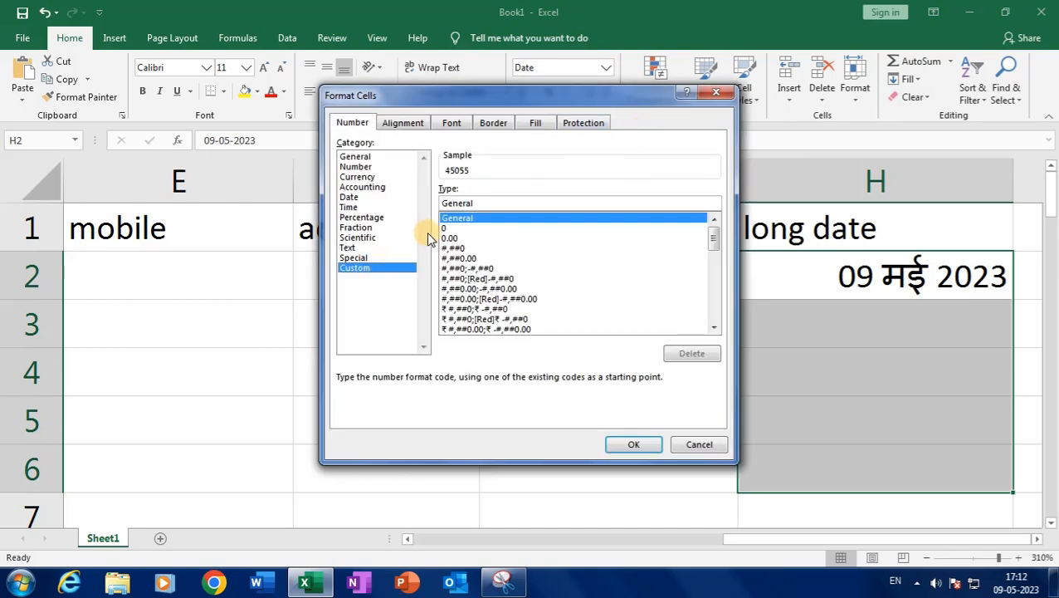
pyautogui.moveTo(712, 235); pyautogui.dragTo(714, 308)
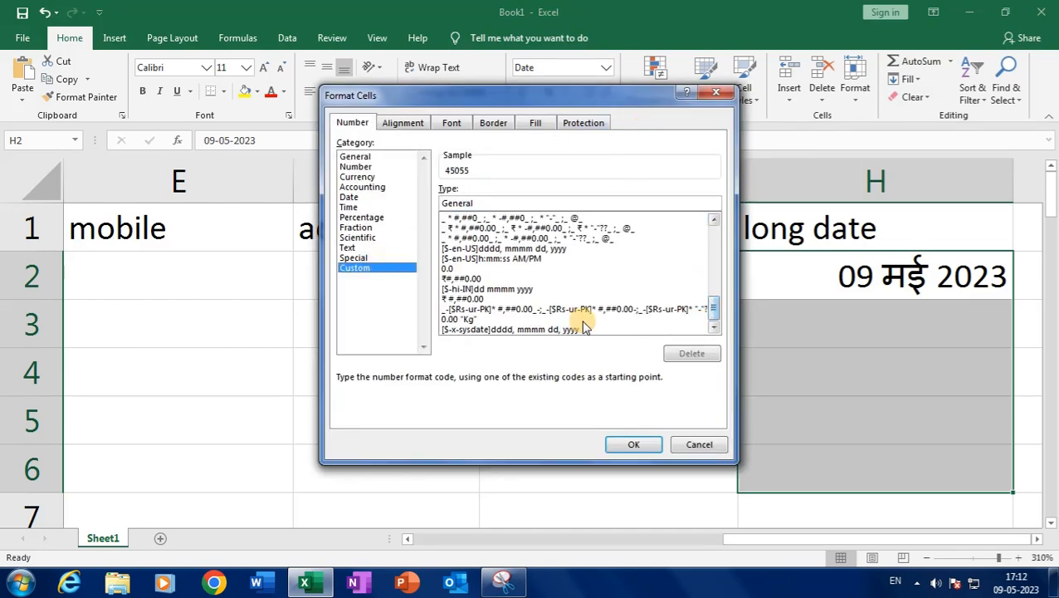
pyautogui.click(556, 330)
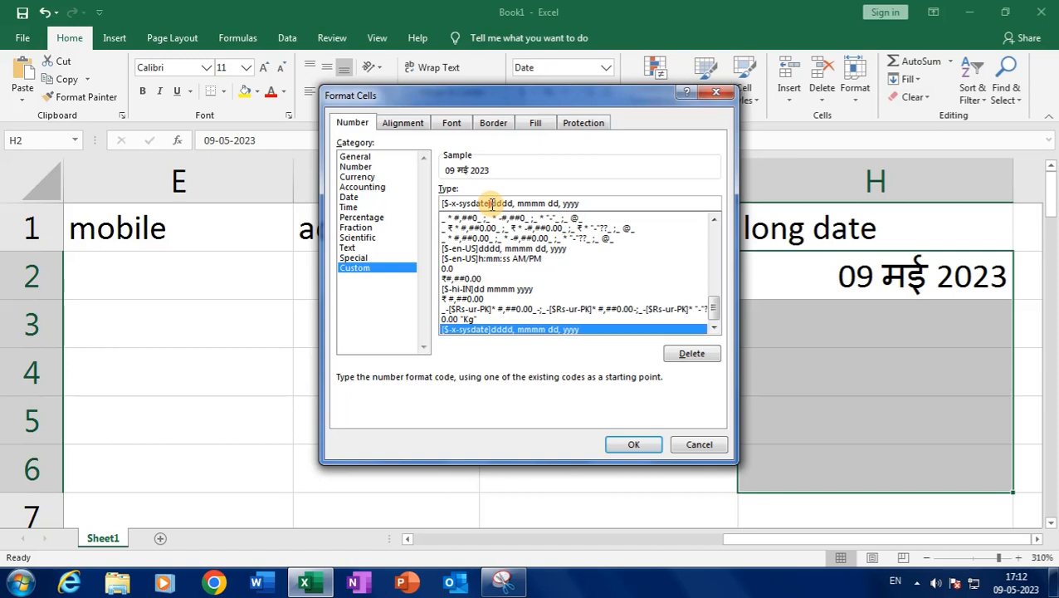
pyautogui.moveTo(491, 203); pyautogui.dragTo(378, 199)
pyautogui.press('BackSpace')
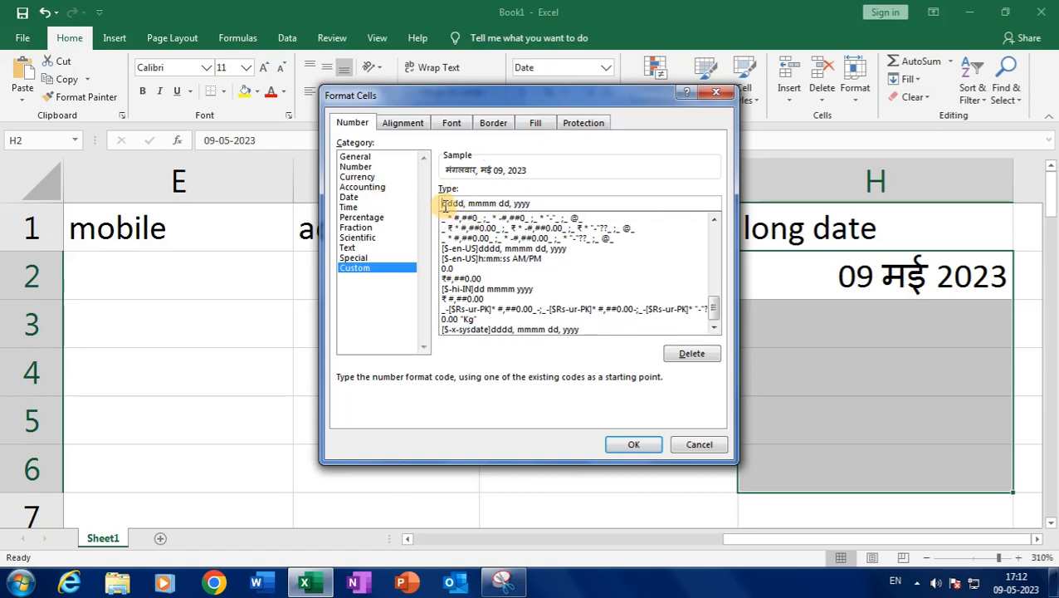
pyautogui.moveTo(443, 203); pyautogui.dragTo(461, 205)
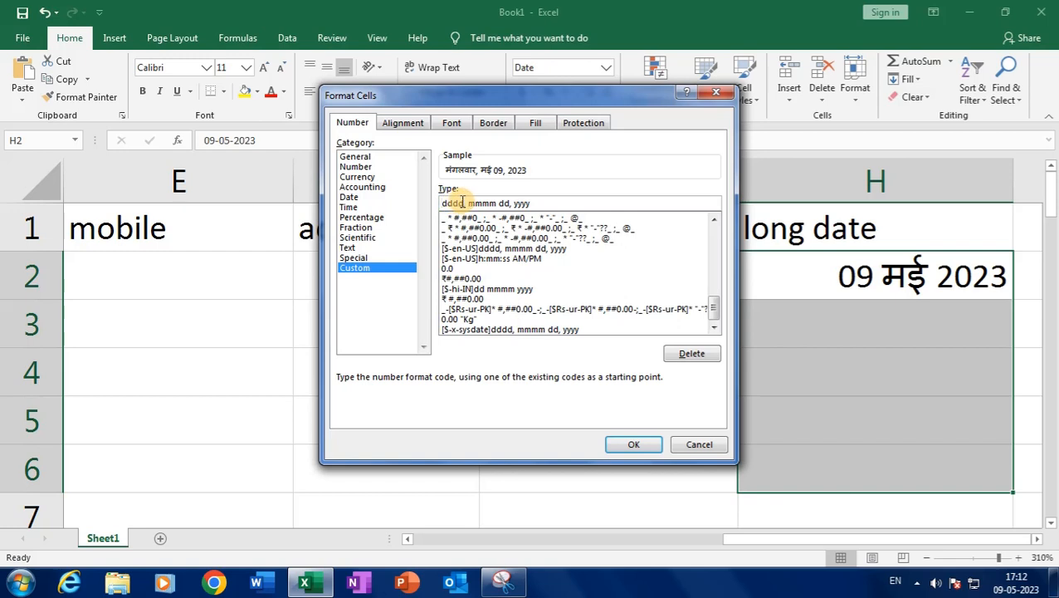
# Point out the dddd day-name code, then apply dddd, mmmm dd, yyyy to H2:H6
pyautogui.doubleClick(458, 203)
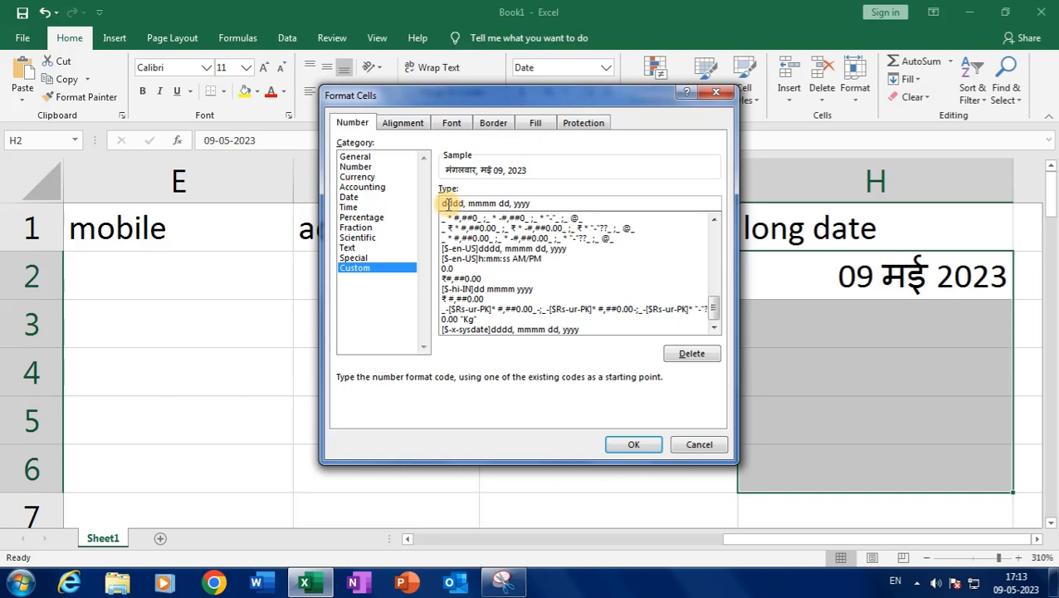
pyautogui.moveTo(447, 203); pyautogui.dragTo(462, 204)
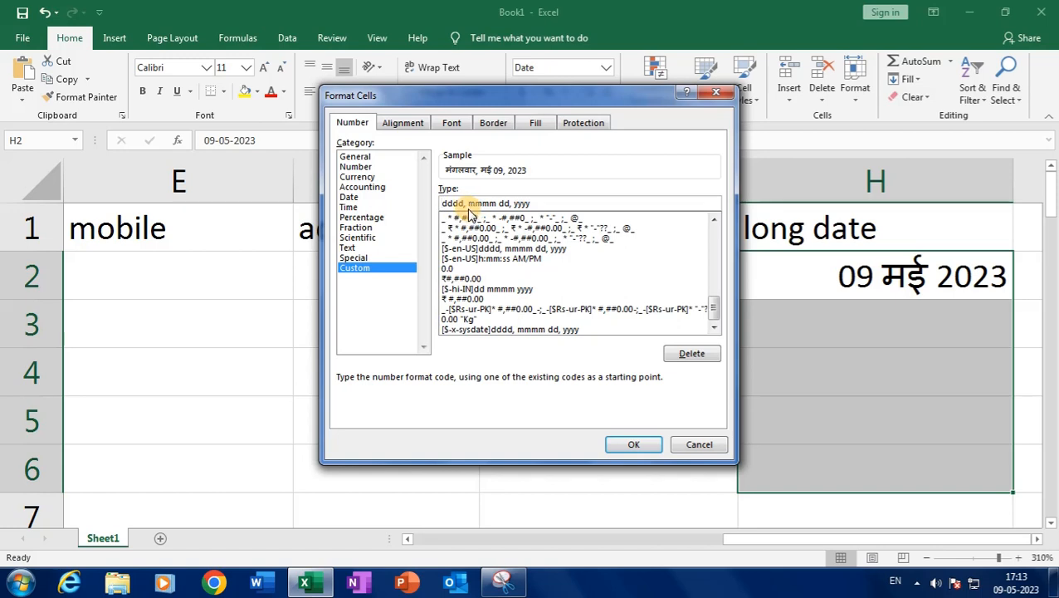
pyautogui.moveTo(446, 203); pyautogui.dragTo(463, 206)
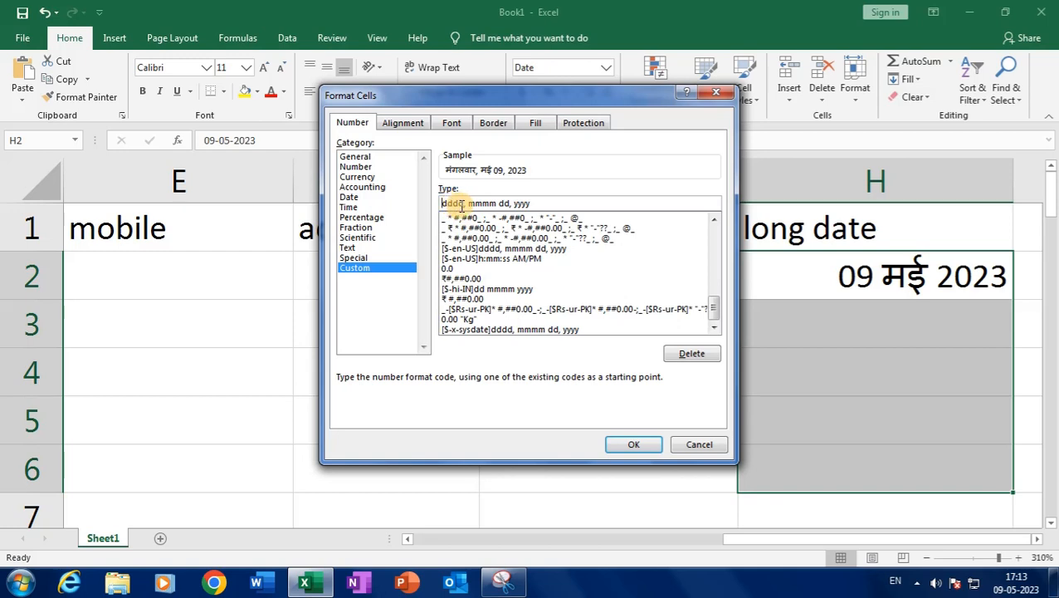
pyautogui.click(631, 446)
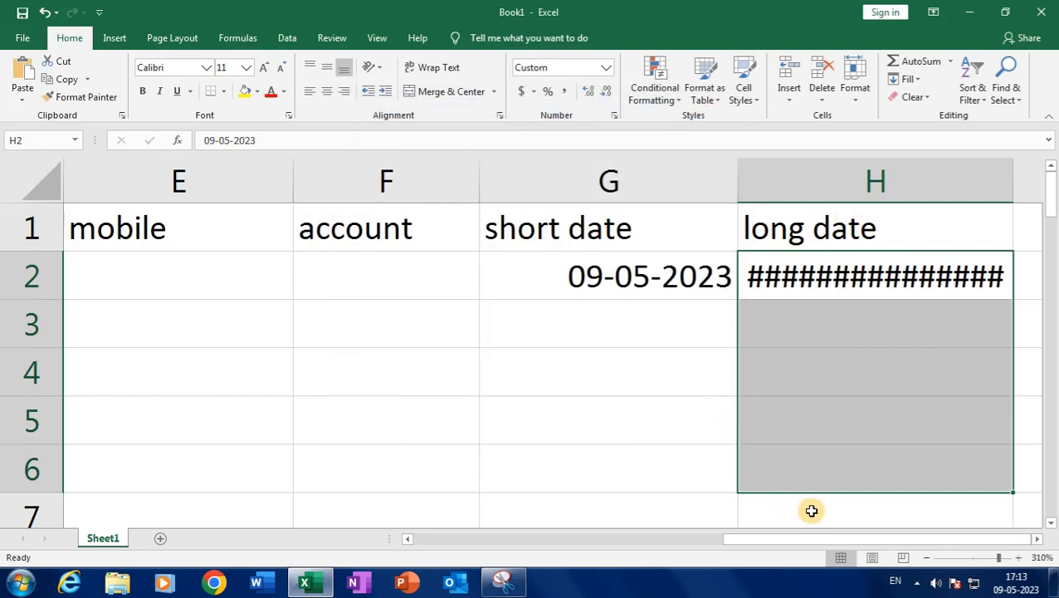
# Zoom out and widen column H so H2 shows its full long date
pyautogui.click(927, 558)
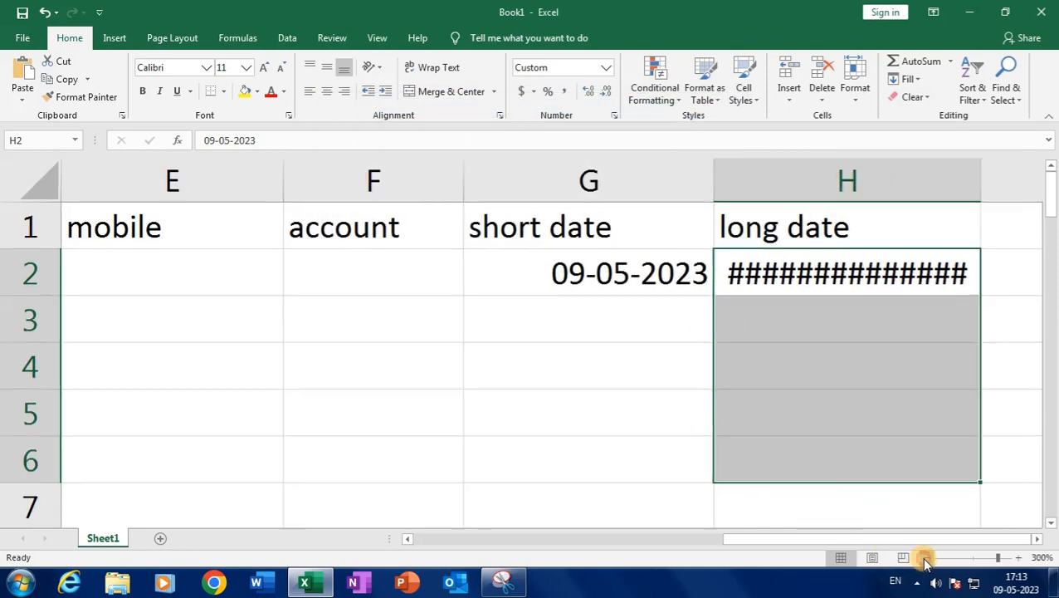
pyautogui.click(925, 558)
pyautogui.click(925, 558)
pyautogui.click(925, 558)
pyautogui.click(925, 558)
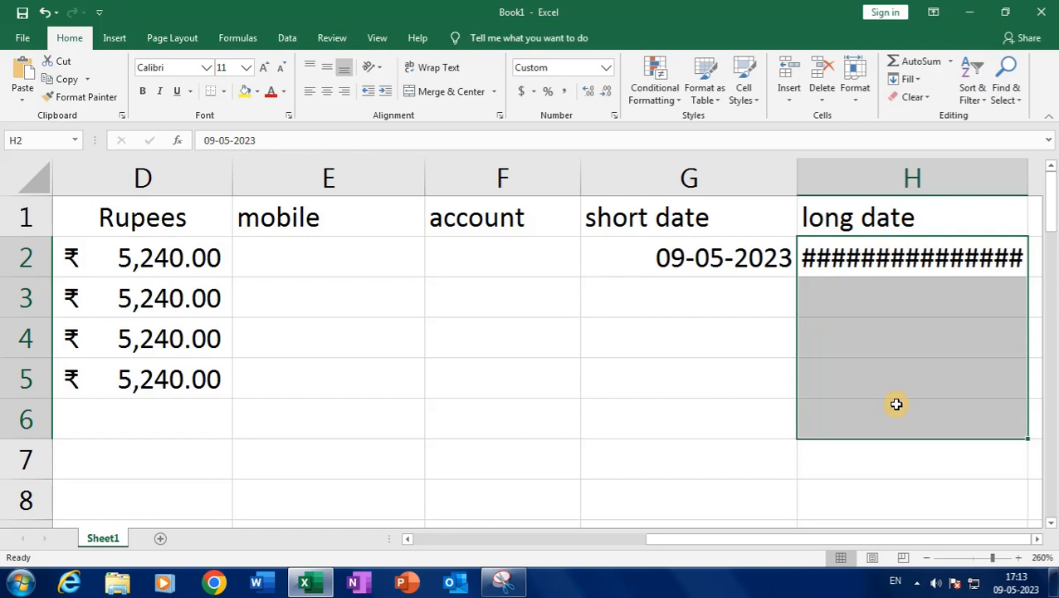
pyautogui.click(1036, 539)
pyautogui.click(1036, 539)
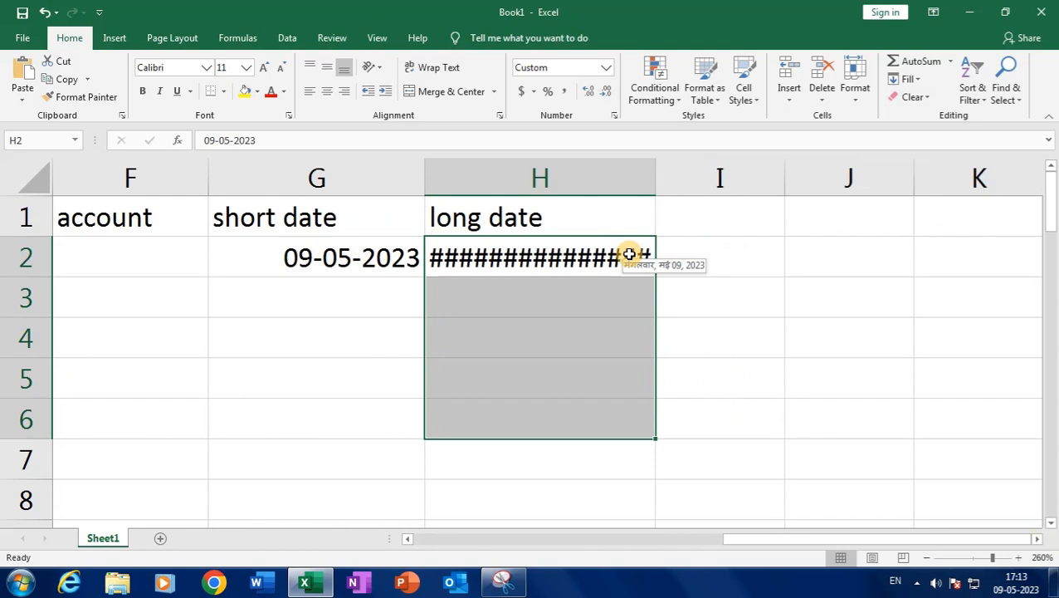
pyautogui.moveTo(656, 179); pyautogui.dragTo(784, 193)
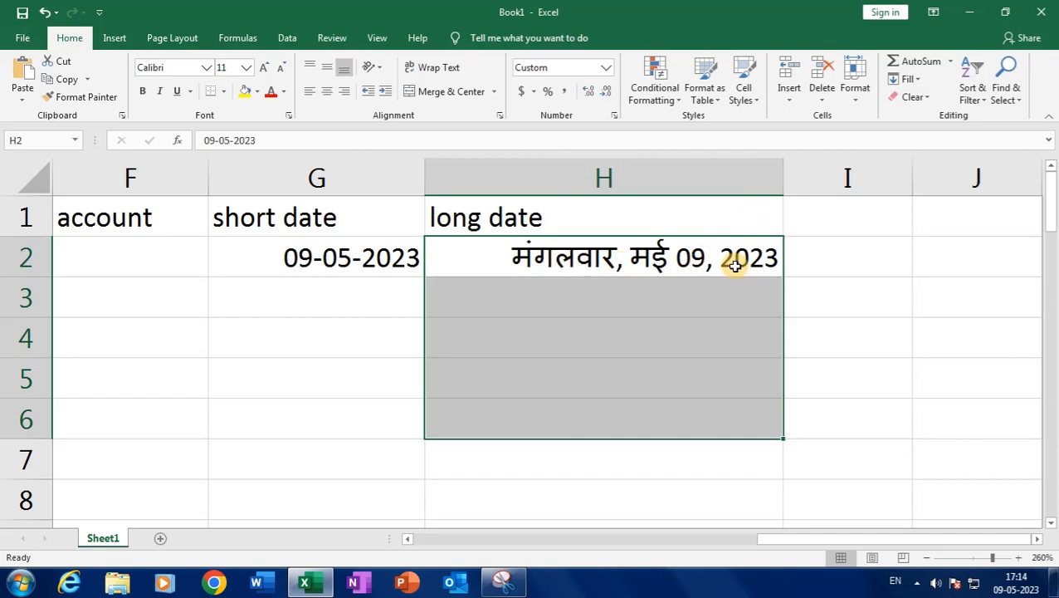
pyautogui.click(559, 259)
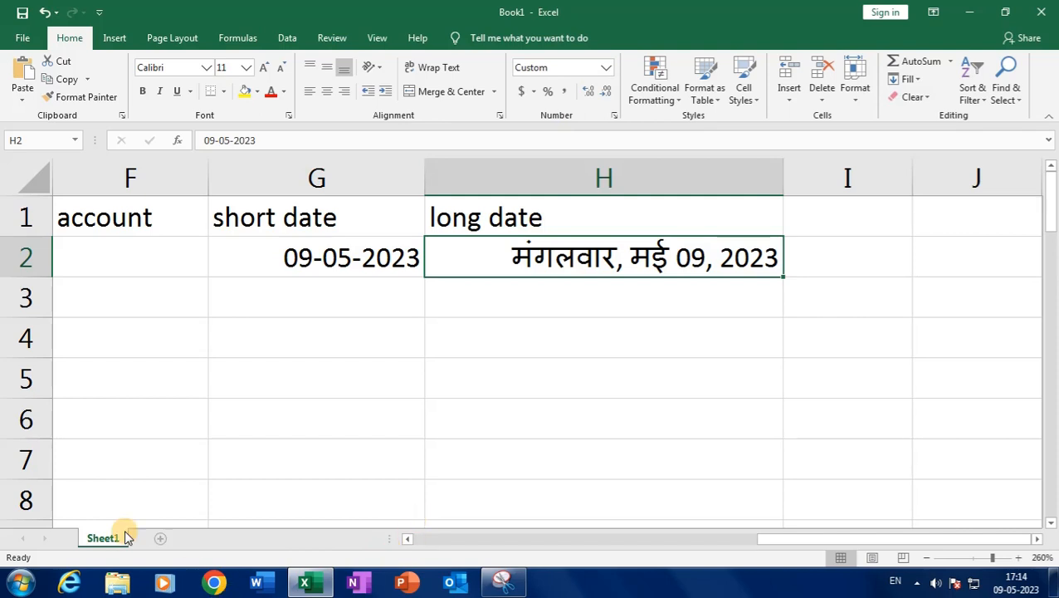
pyautogui.click(20, 581)
# Change the Windows Control Panel region format from Hindi (India) to English (India)
pyautogui.click(259, 410)
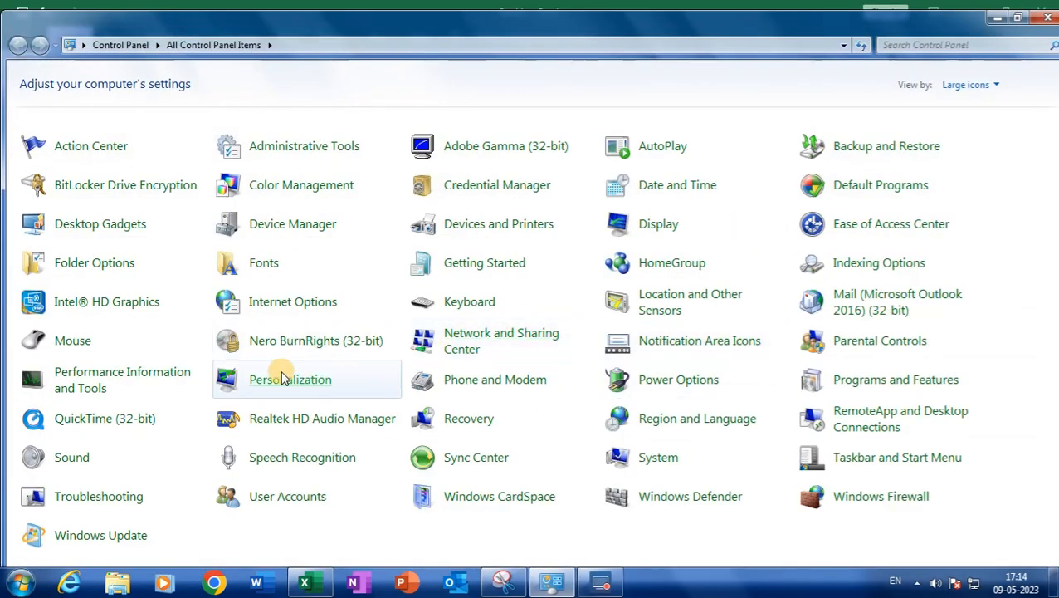
pyautogui.click(687, 425)
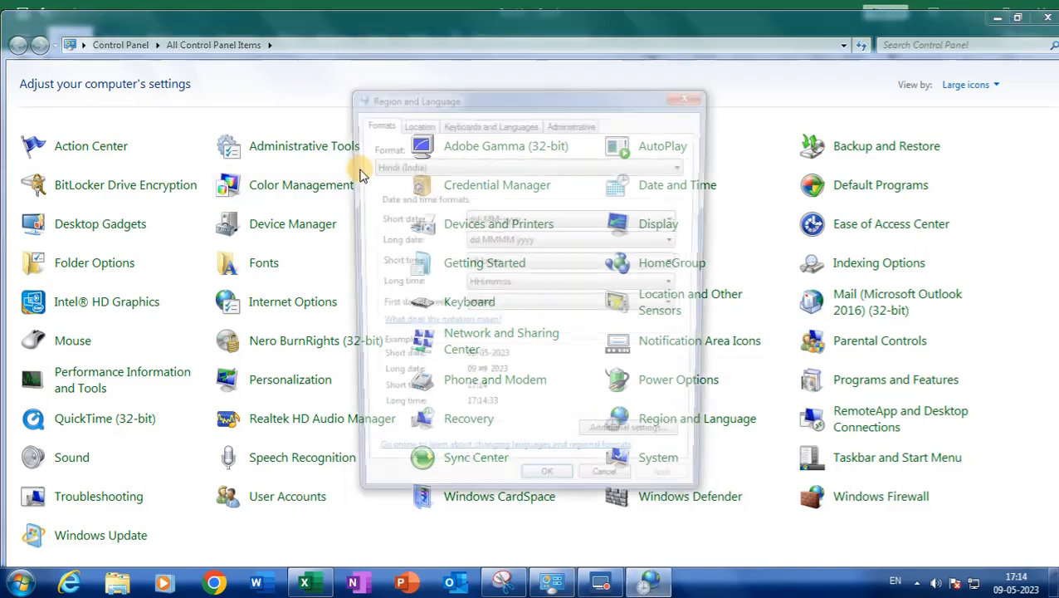
pyautogui.click(449, 167)
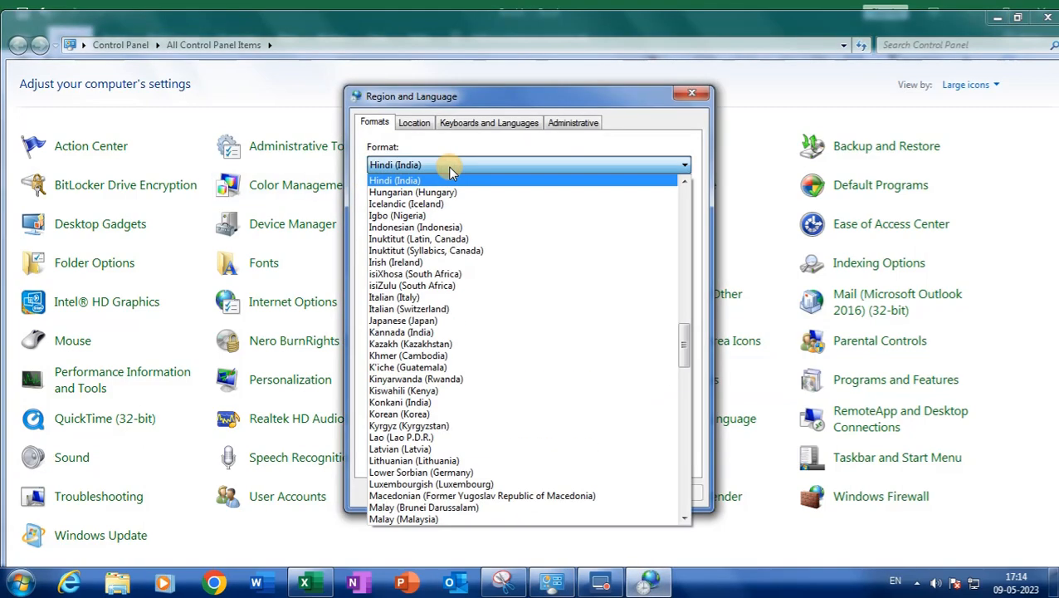
pyautogui.moveTo(687, 349); pyautogui.dragTo(675, 268)
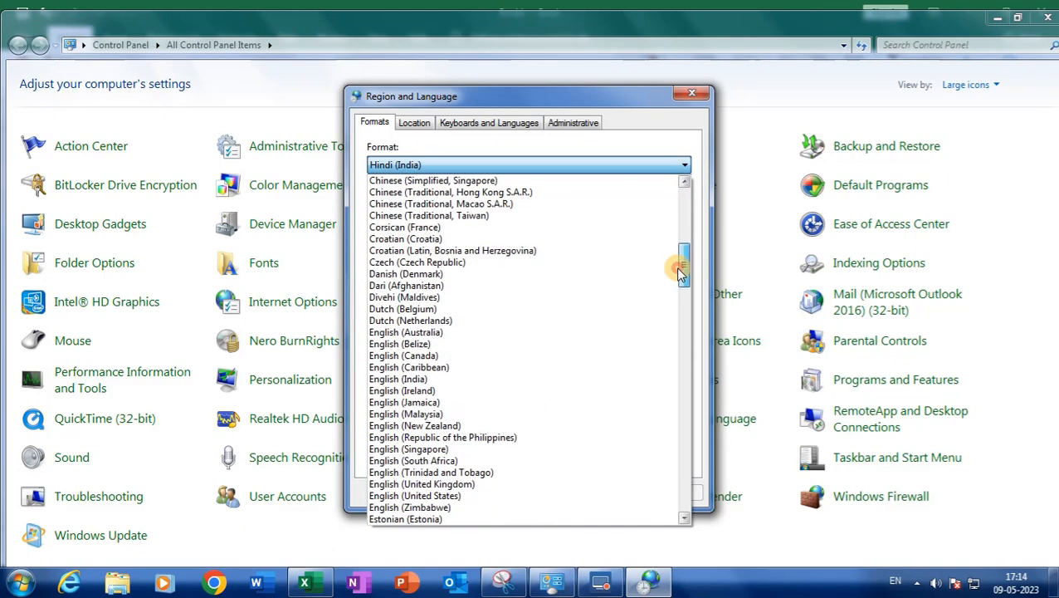
pyautogui.click(509, 379)
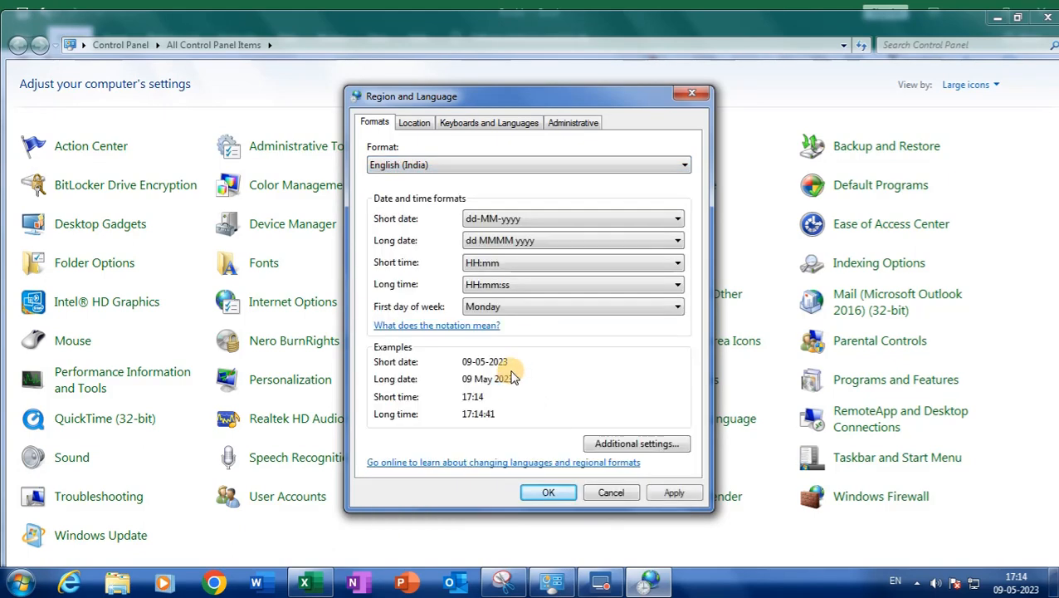
pyautogui.click(519, 221)
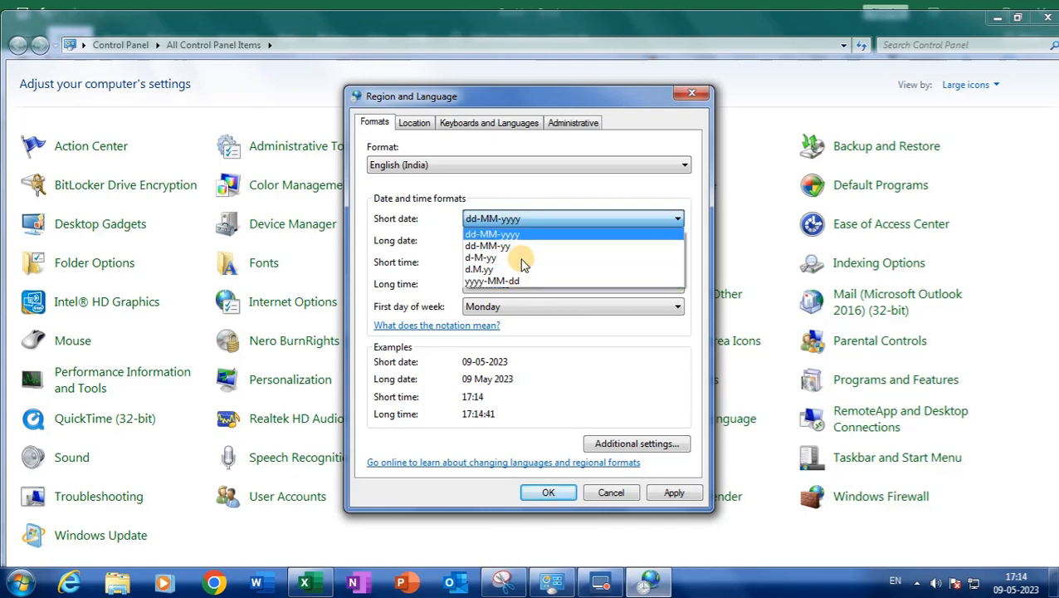
pyautogui.click(523, 192)
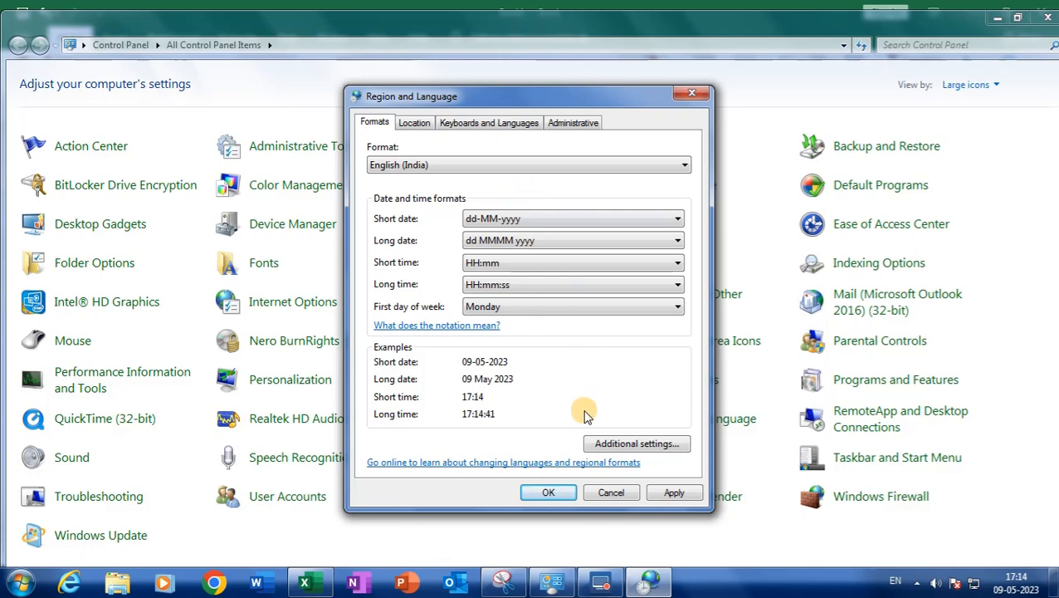
pyautogui.click(548, 492)
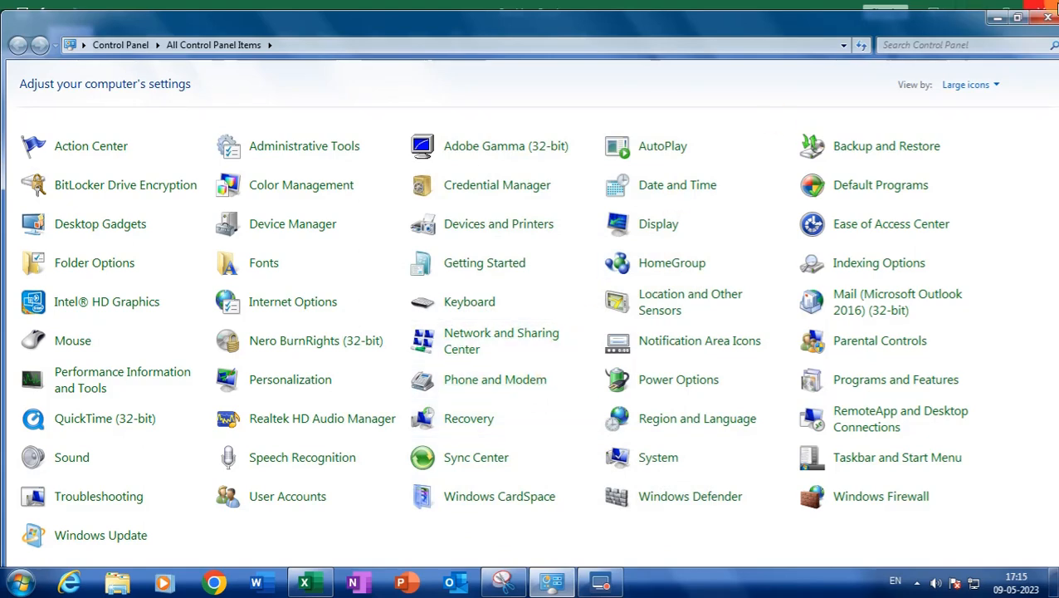
pyautogui.click(1048, 16)
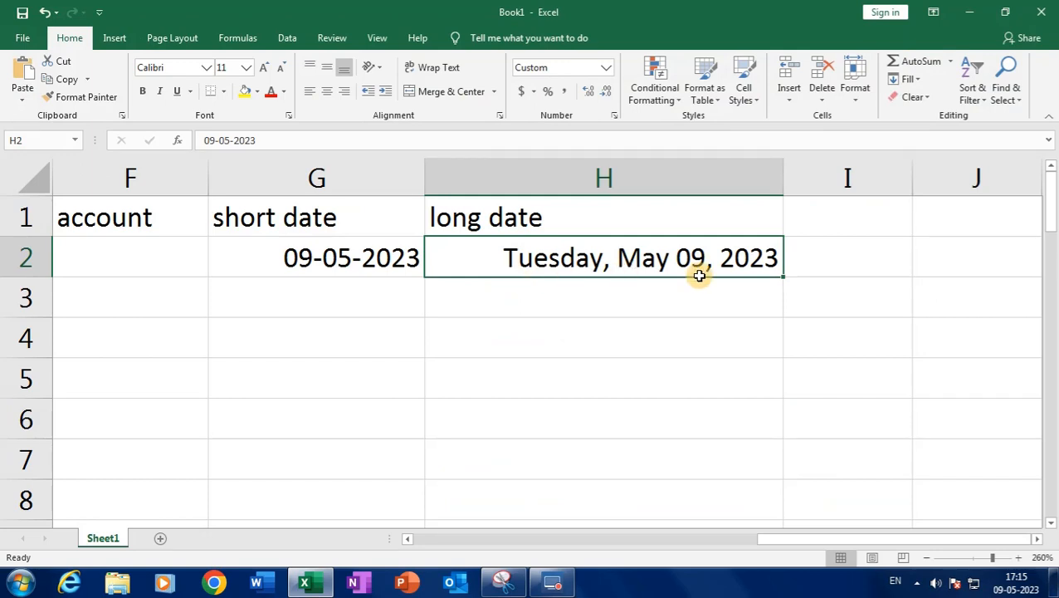
# Fill H2 down to H6 with dates from May 09 through May 13, 2023
pyautogui.moveTo(785, 277); pyautogui.dragTo(747, 415)
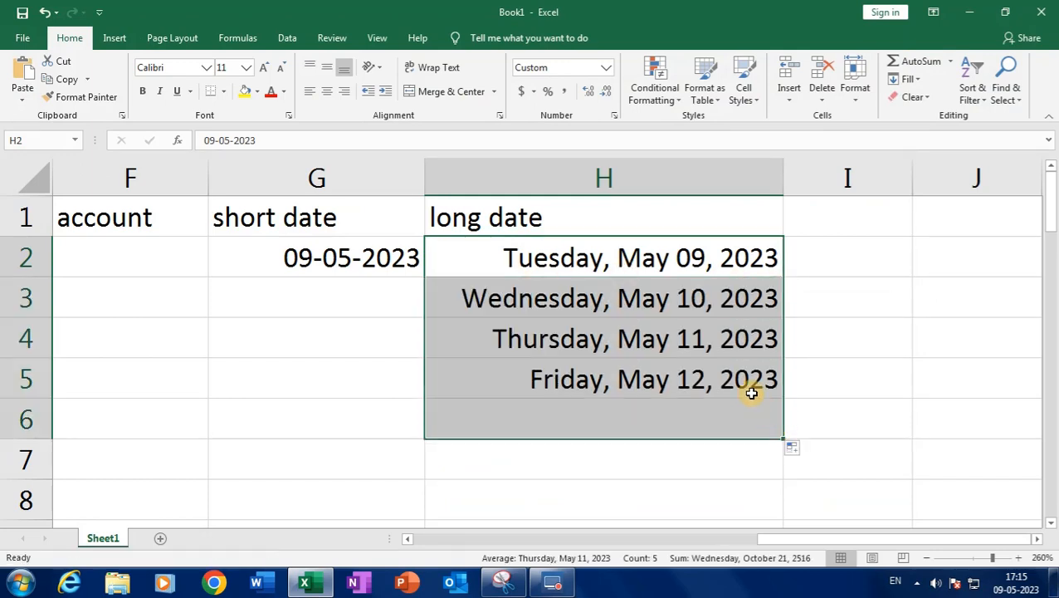
pyautogui.click(587, 262)
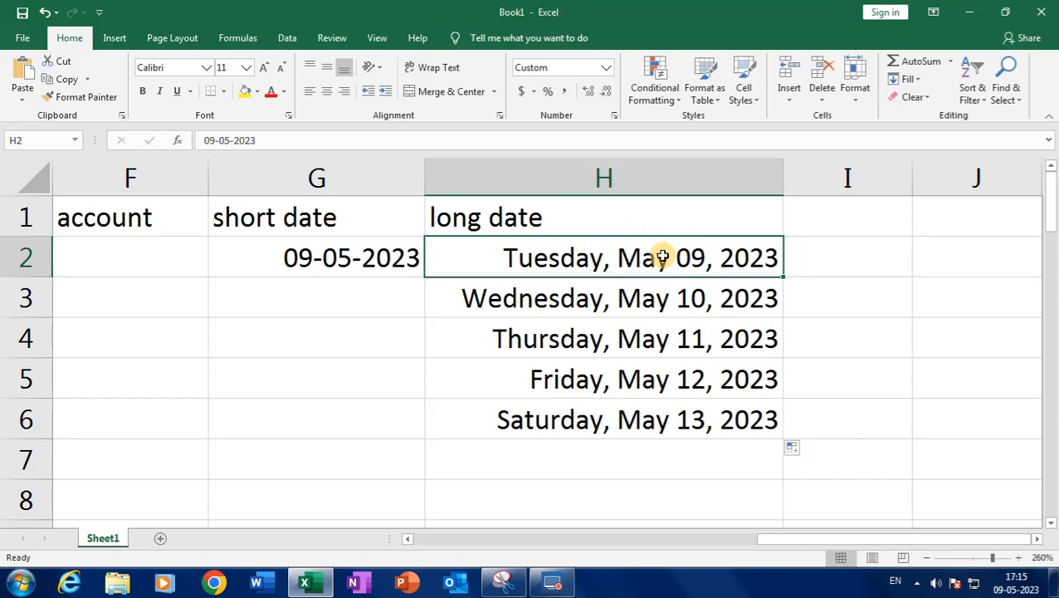
# Edit the date in H2 to 05-04-2005
pyautogui.doubleClick(658, 258)
pyautogui.moveTo(655, 258); pyautogui.dragTo(670, 258)
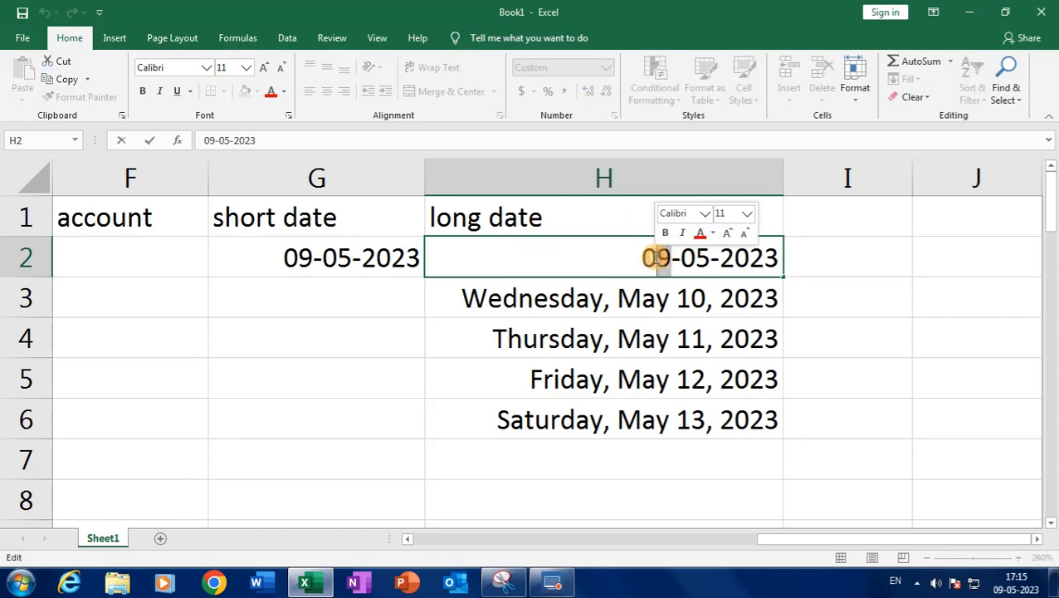
pyautogui.write('5')
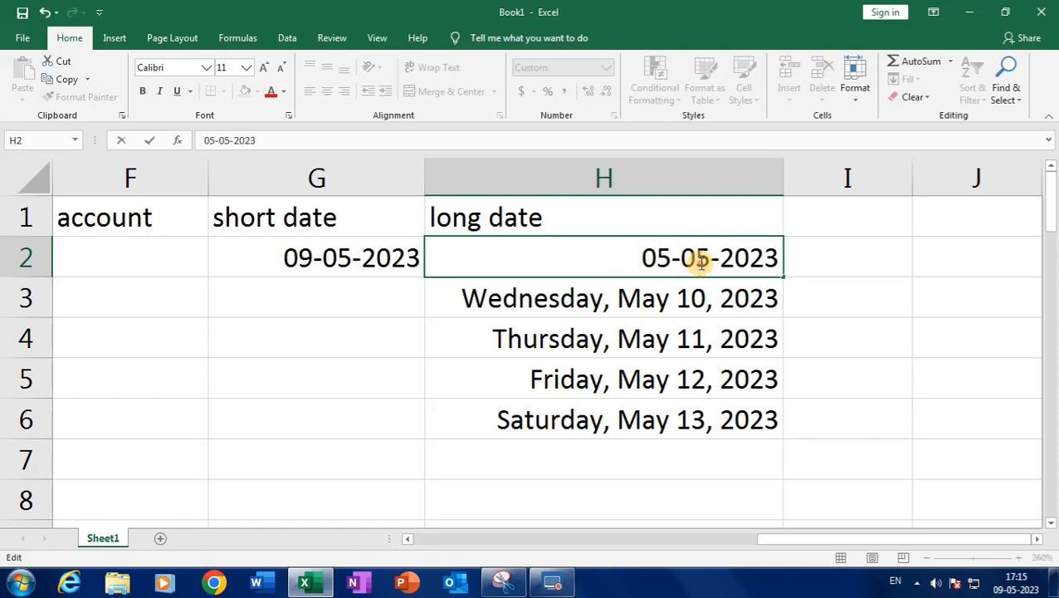
pyautogui.moveTo(693, 263); pyautogui.dragTo(703, 265)
pyautogui.write('4')
pyautogui.moveTo(768, 259); pyautogui.dragTo(777, 259)
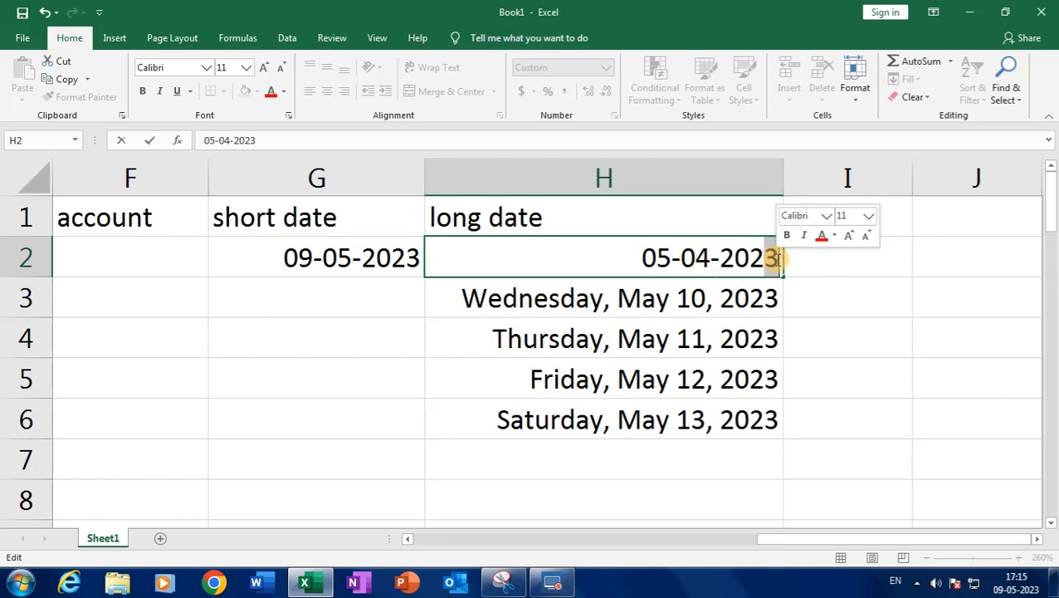
pyautogui.write('5')
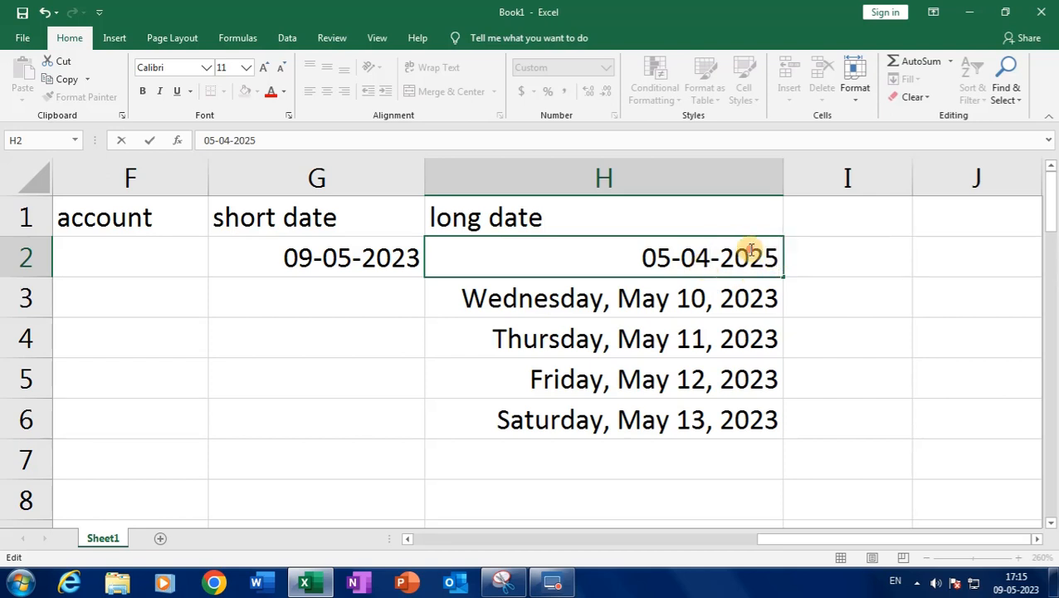
pyautogui.moveTo(745, 258); pyautogui.dragTo(760, 258)
pyautogui.write('0')
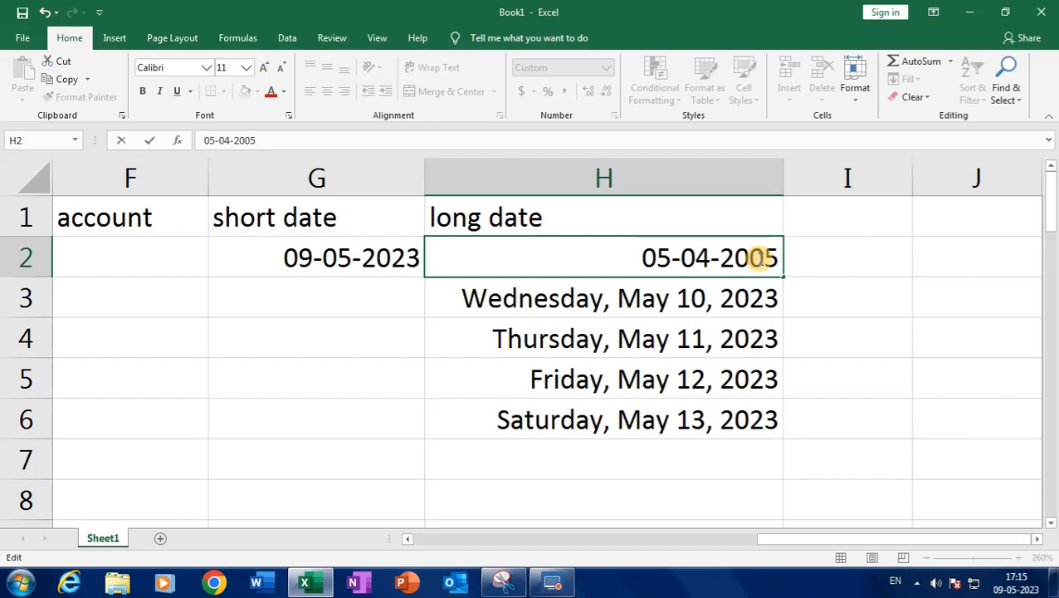
pyautogui.press('Return')
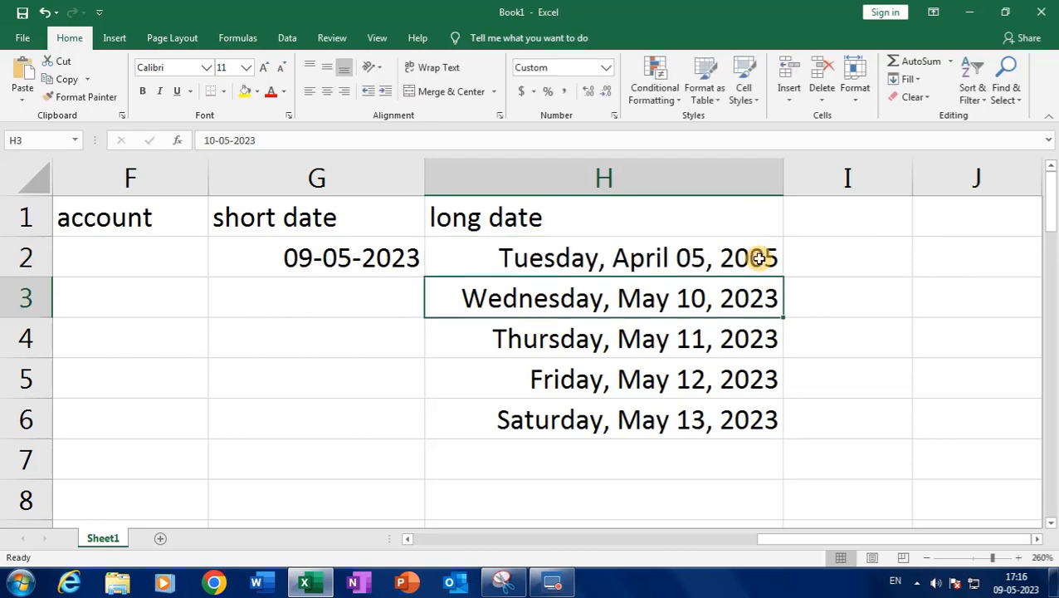
# Fill H3:H6 with the following dates through Saturday, April 09, 2005
pyautogui.click(691, 258)
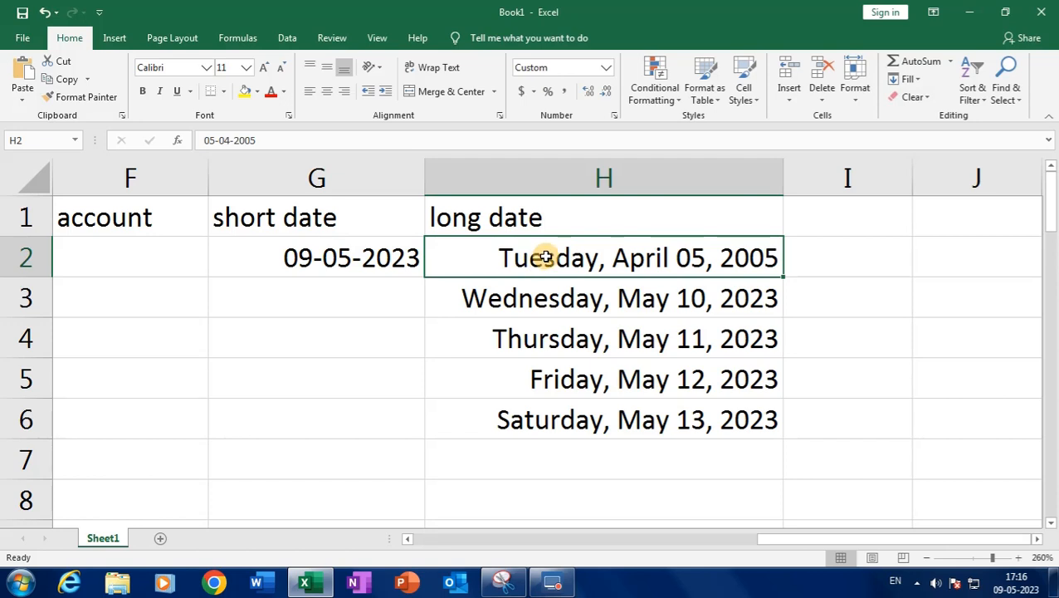
pyautogui.doubleClick(782, 277)
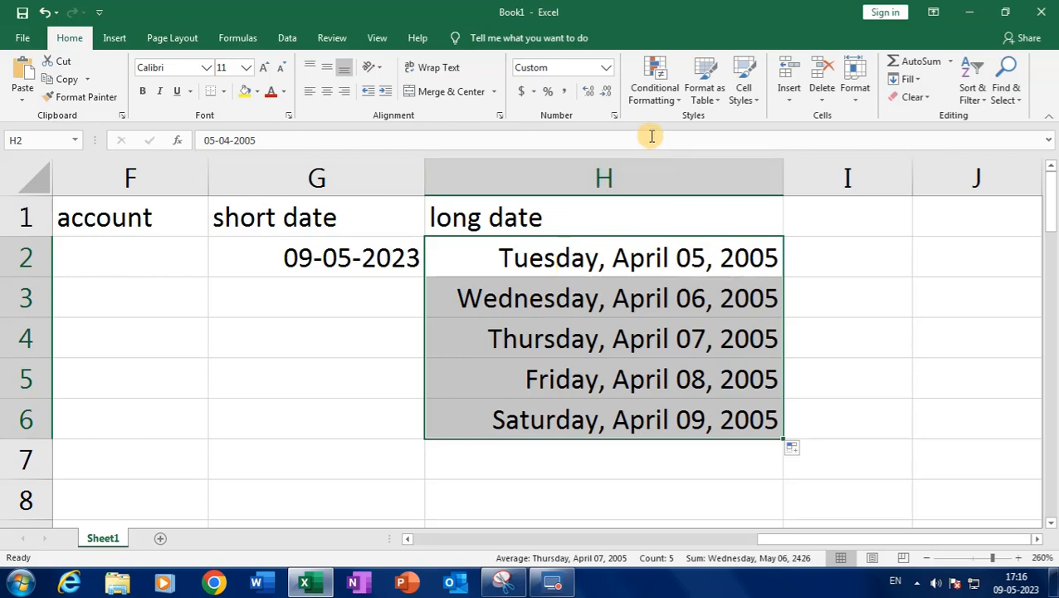
pyautogui.click(615, 117)
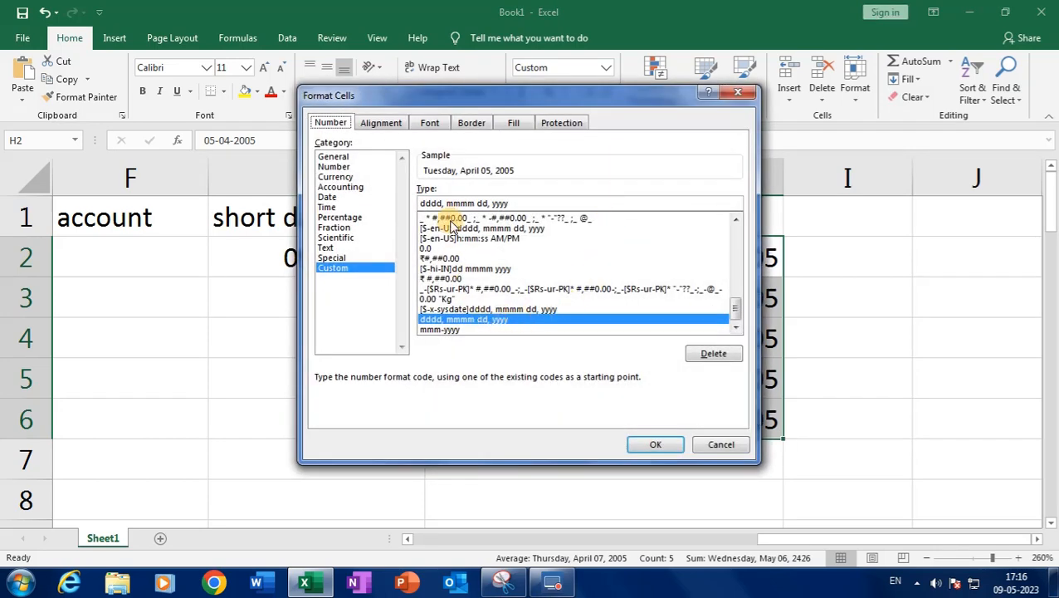
# Try the abbreviated ddd weekday code, then the dd day-number code, on the dates
pyautogui.click(431, 203)
pyautogui.press('BackSpace')
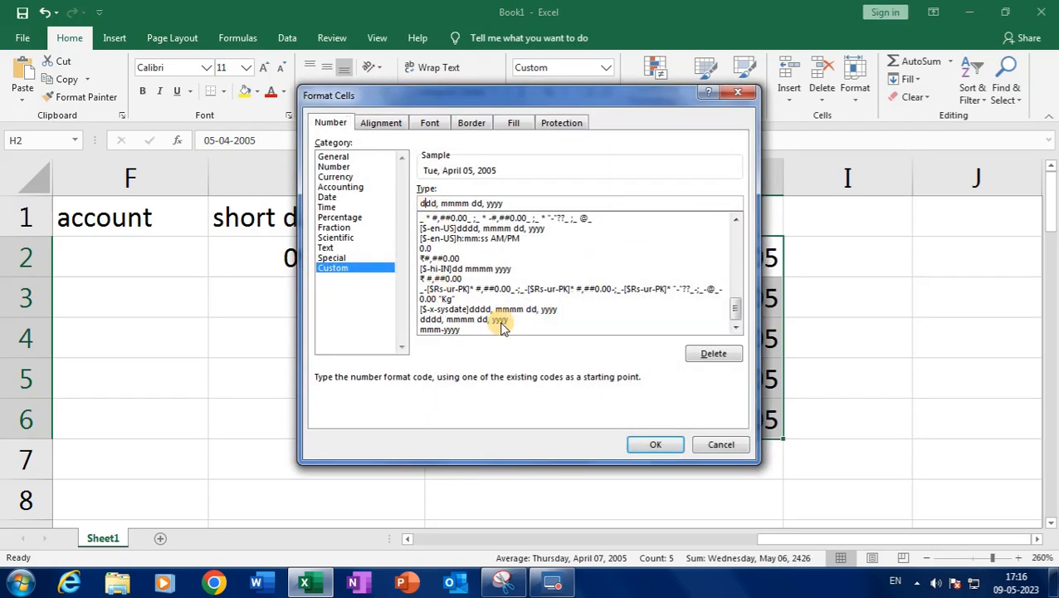
pyautogui.click(645, 443)
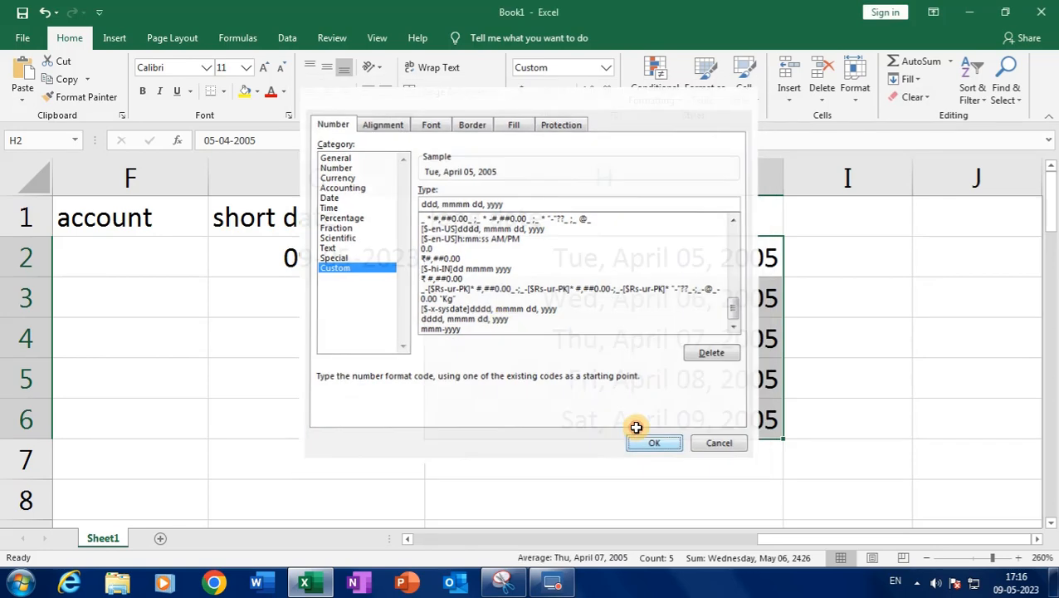
pyautogui.click(614, 115)
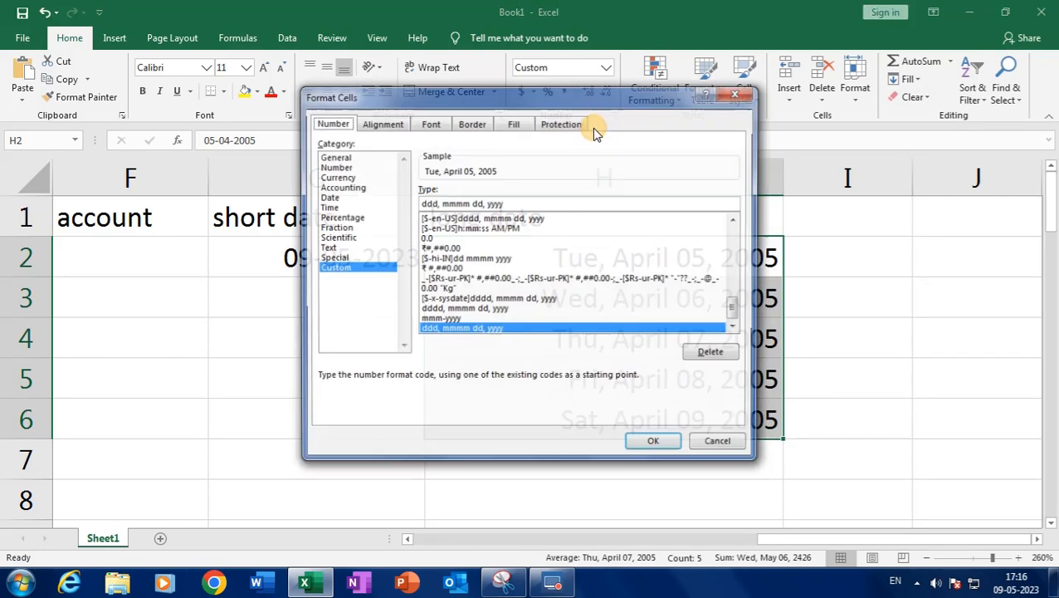
pyautogui.click(424, 204)
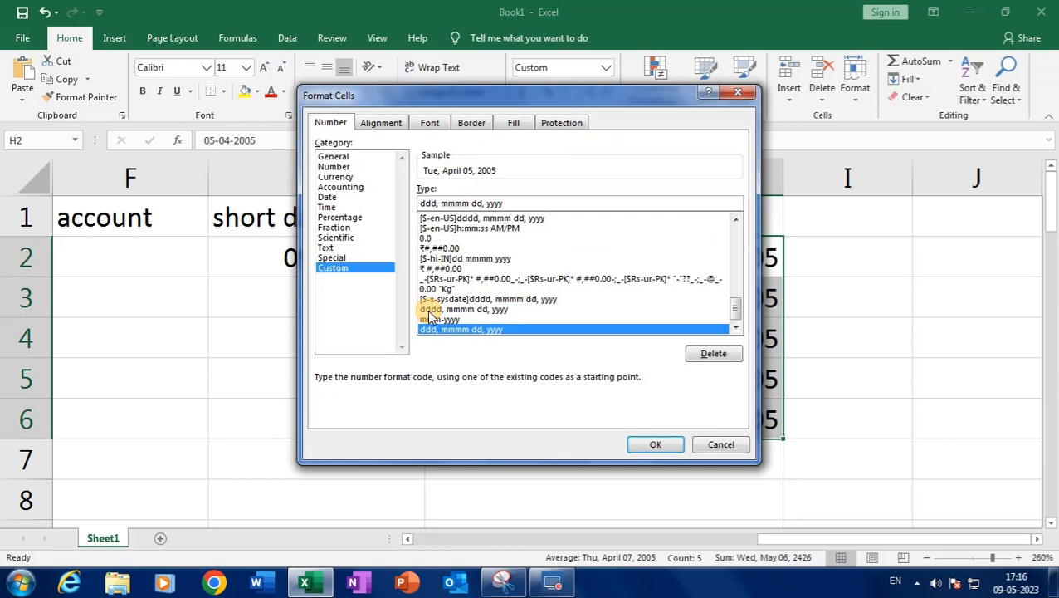
pyautogui.press('Delete')
pyautogui.click(653, 444)
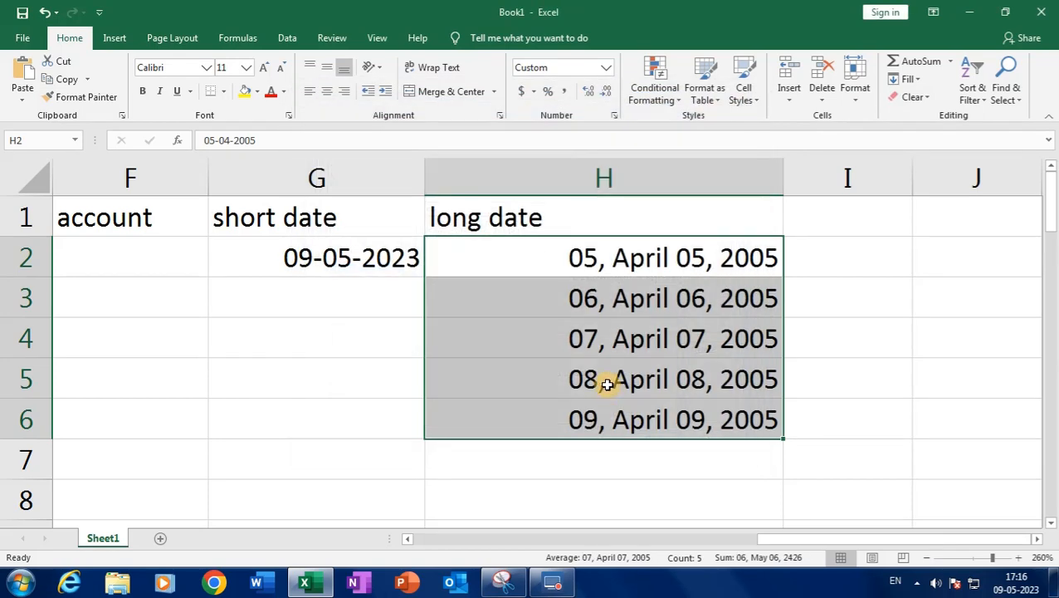
# Restore the custom code dddd, mmmm dd, yyyy so the full weekday names show
pyautogui.click(501, 115)
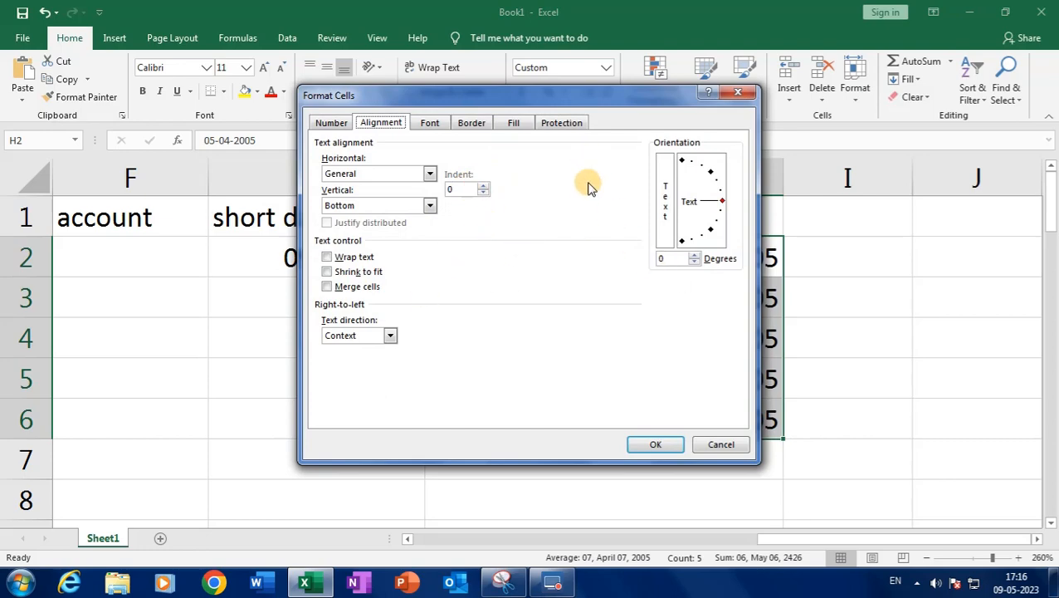
pyautogui.click(710, 445)
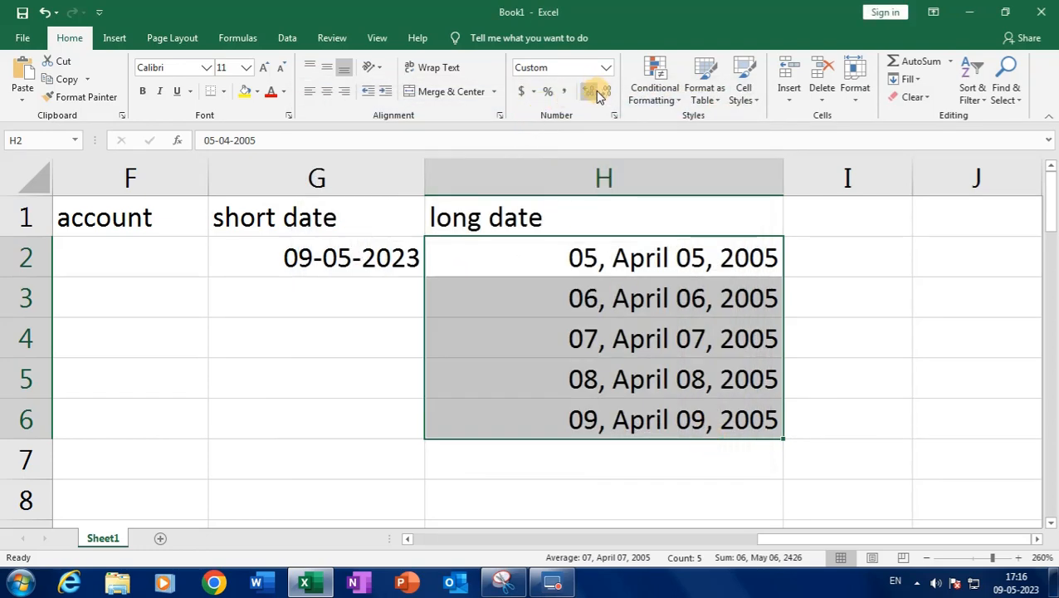
pyautogui.click(614, 115)
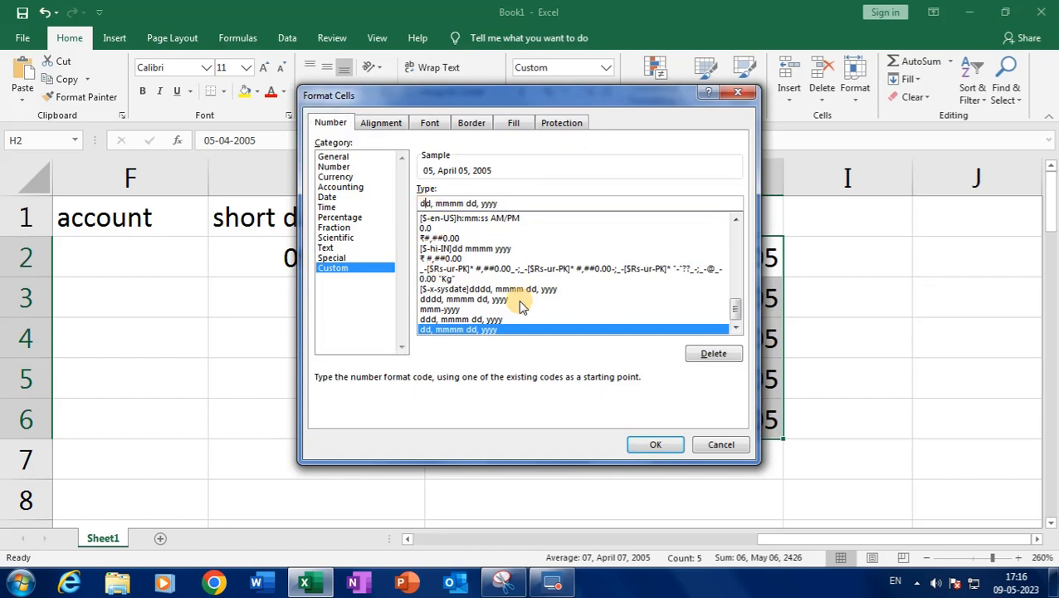
pyautogui.write('ddd')
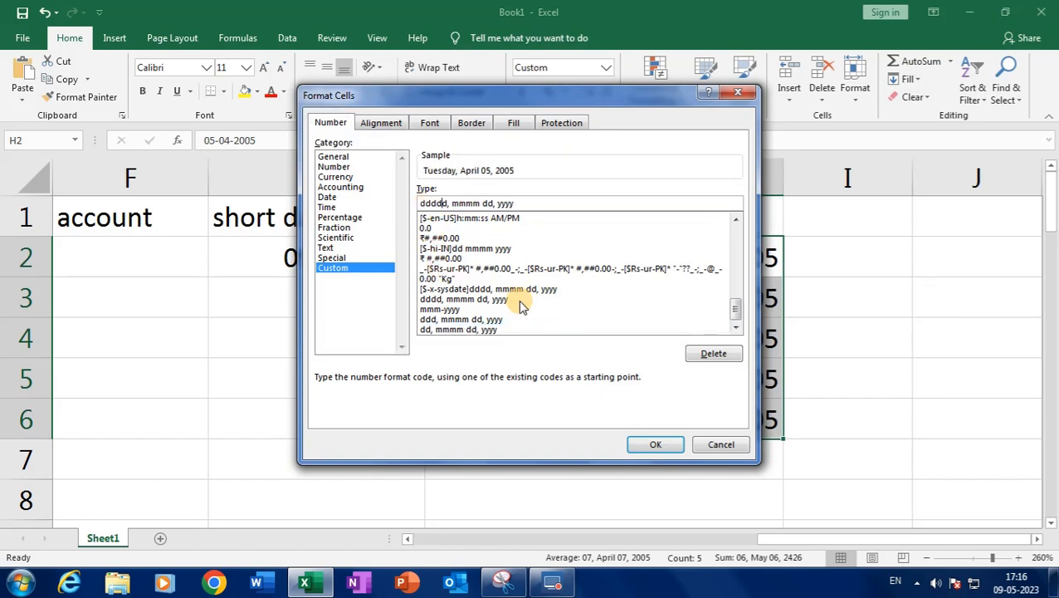
pyautogui.press('BackSpace')
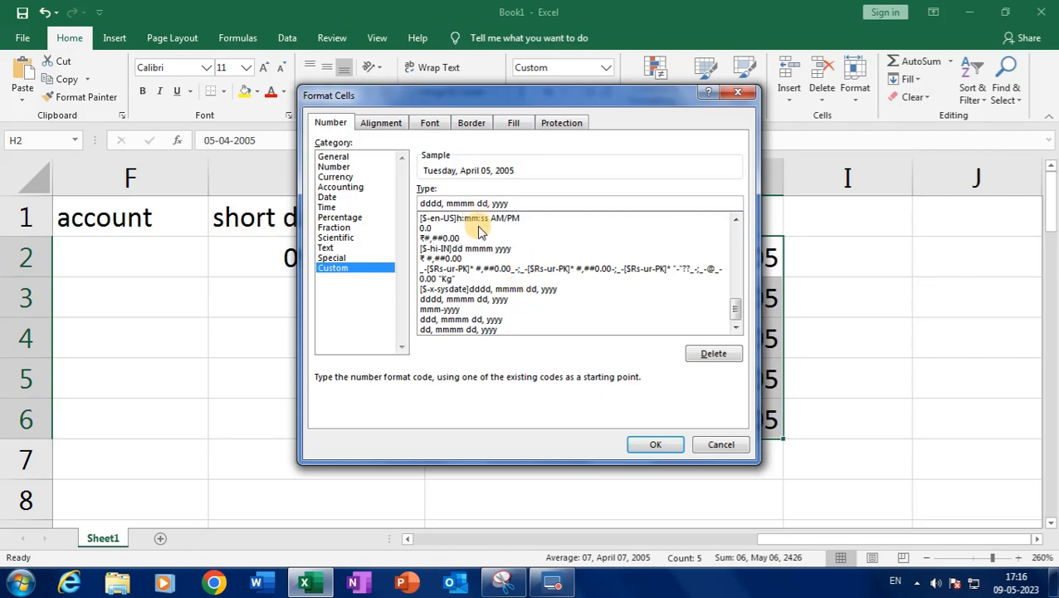
pyautogui.click(659, 445)
pyautogui.click(367, 325)
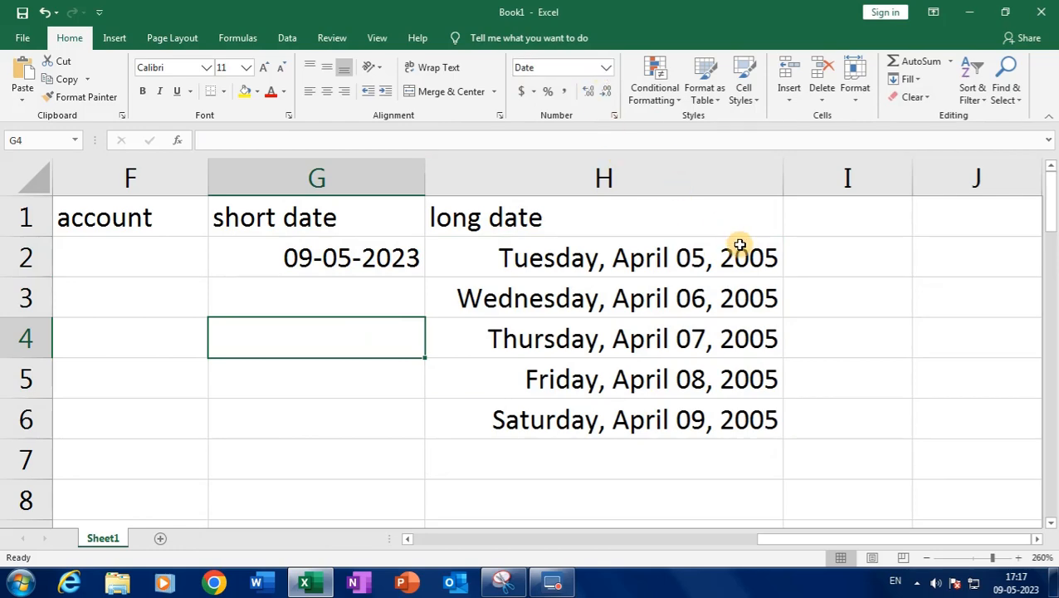
pyautogui.click(812, 238)
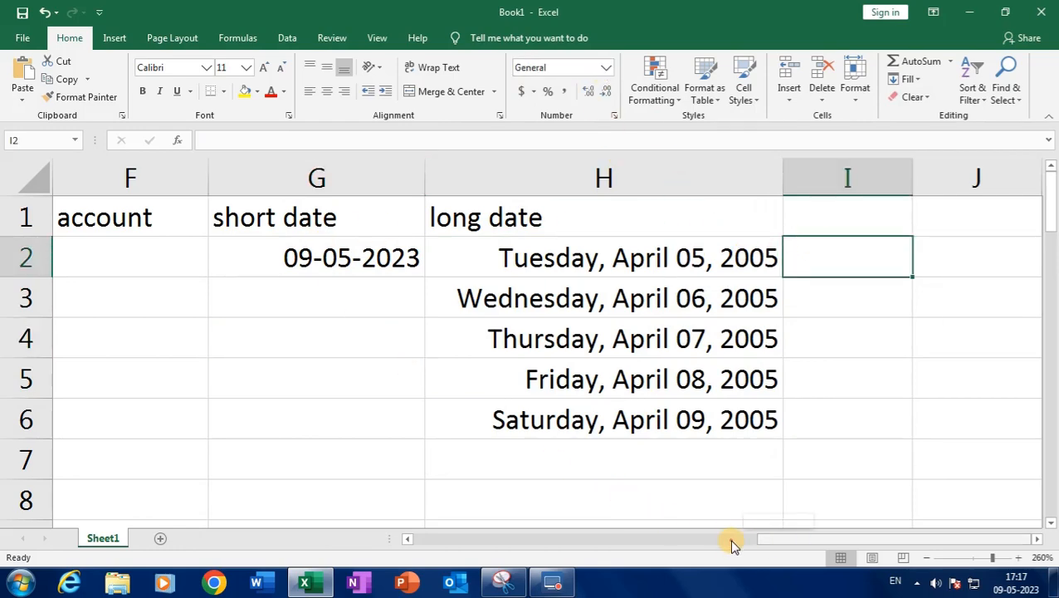
# Apply the custom format #,##0;[Red]-#,##0 to the Currency column
pyautogui.moveTo(768, 538); pyautogui.dragTo(412, 521)
pyautogui.moveTo(266, 257); pyautogui.dragTo(283, 507)
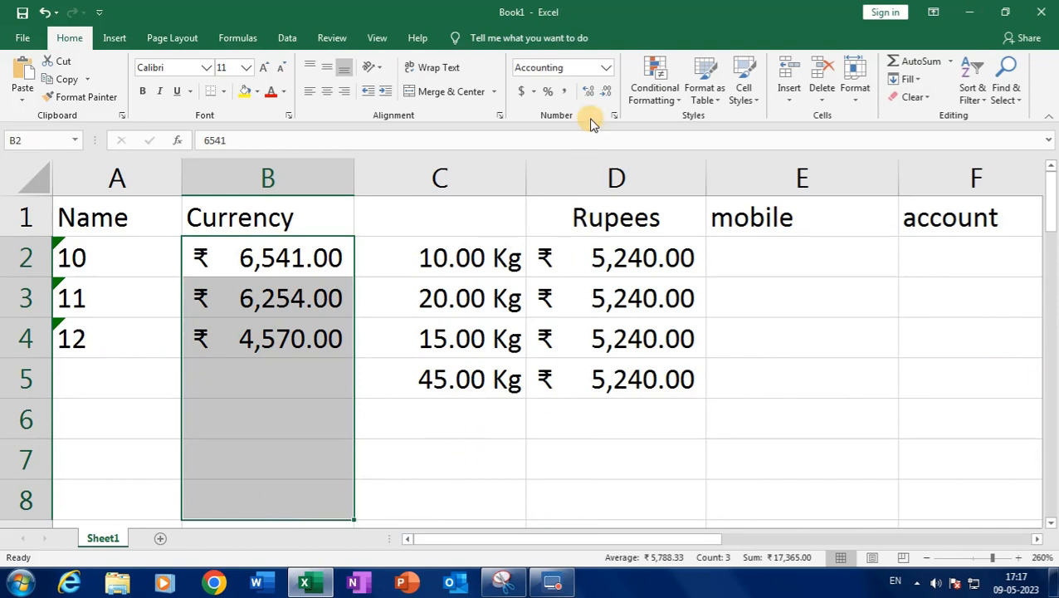
pyautogui.click(606, 67)
pyautogui.click(610, 430)
pyautogui.click(383, 268)
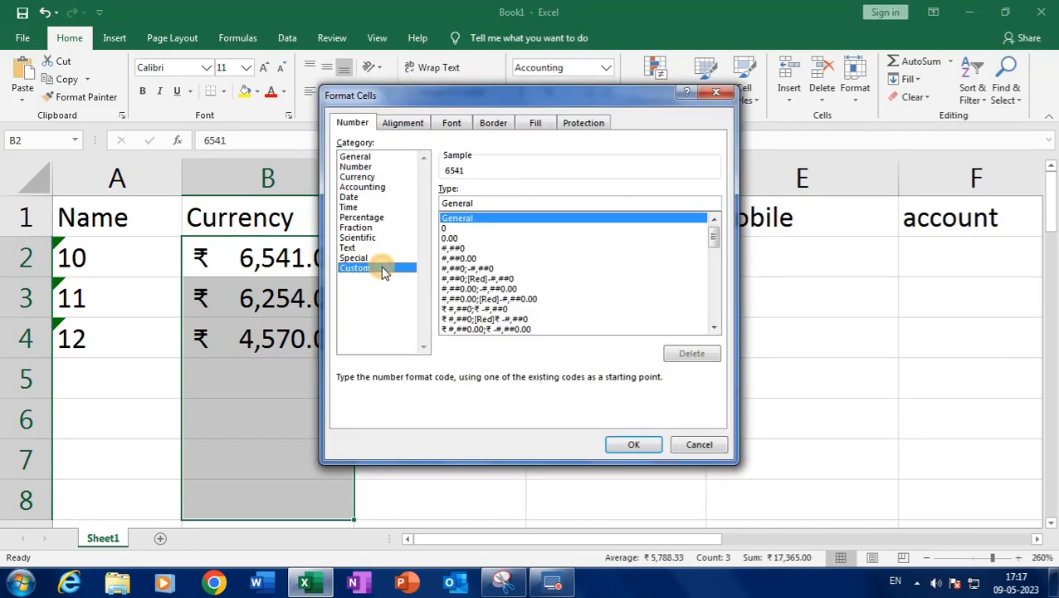
pyautogui.click(480, 278)
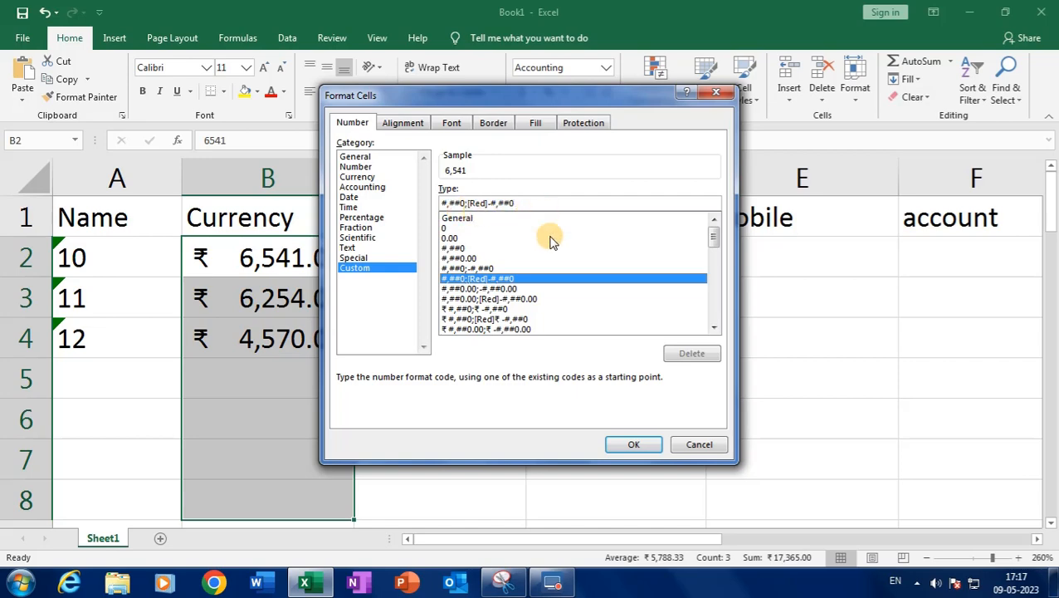
pyautogui.click(629, 444)
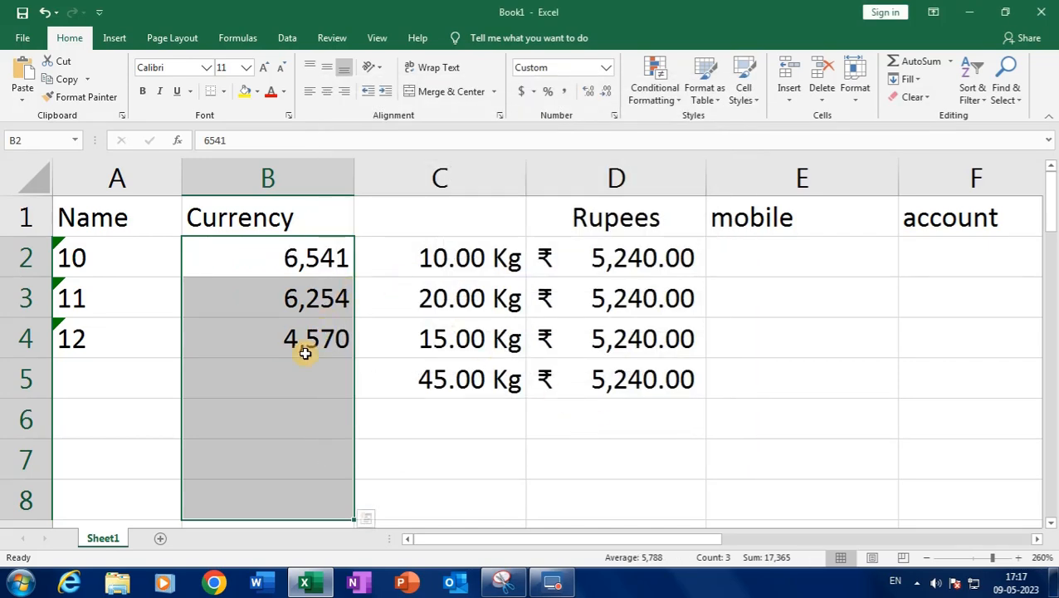
# Make B4 negative so it shows -4,570 in red
pyautogui.doubleClick(263, 340)
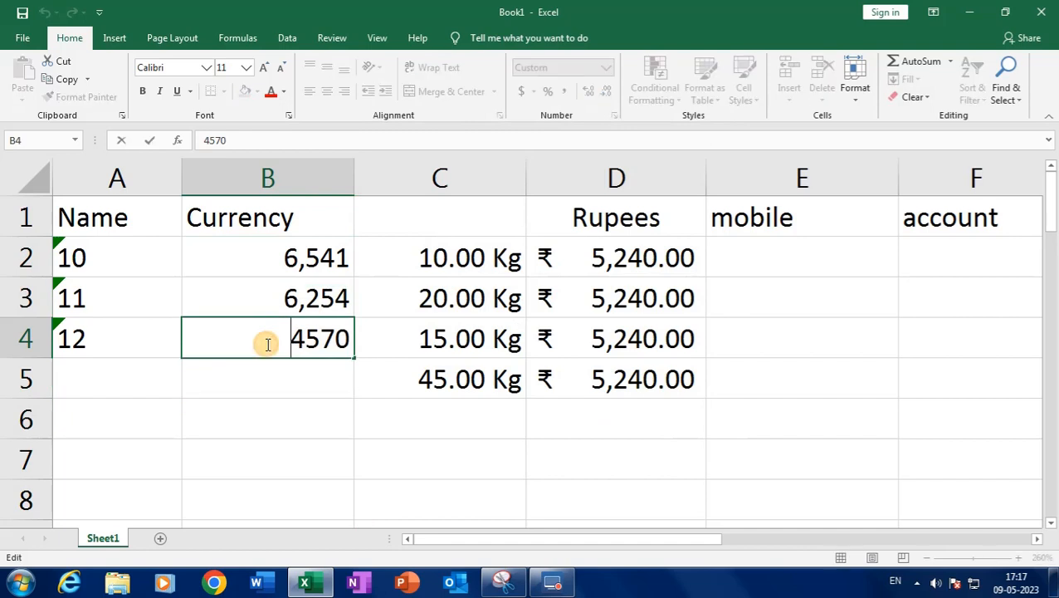
pyautogui.write('-')
pyautogui.press('Return')
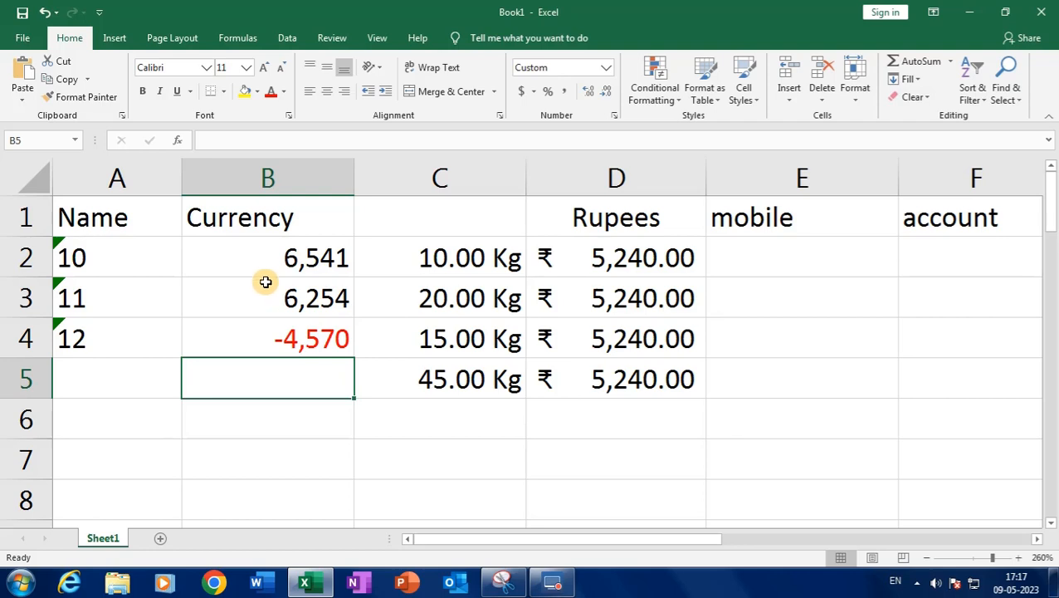
pyautogui.moveTo(265, 265); pyautogui.dragTo(281, 369)
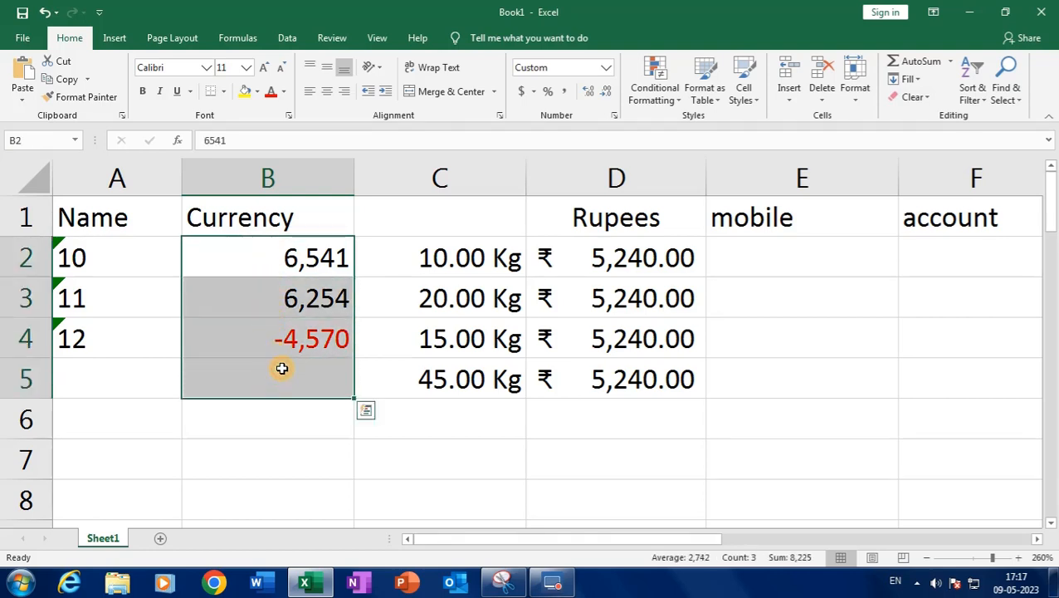
# Change the Currency format code to #,##0;[Red](#,##0) for red parenthesised negatives
pyautogui.click(612, 119)
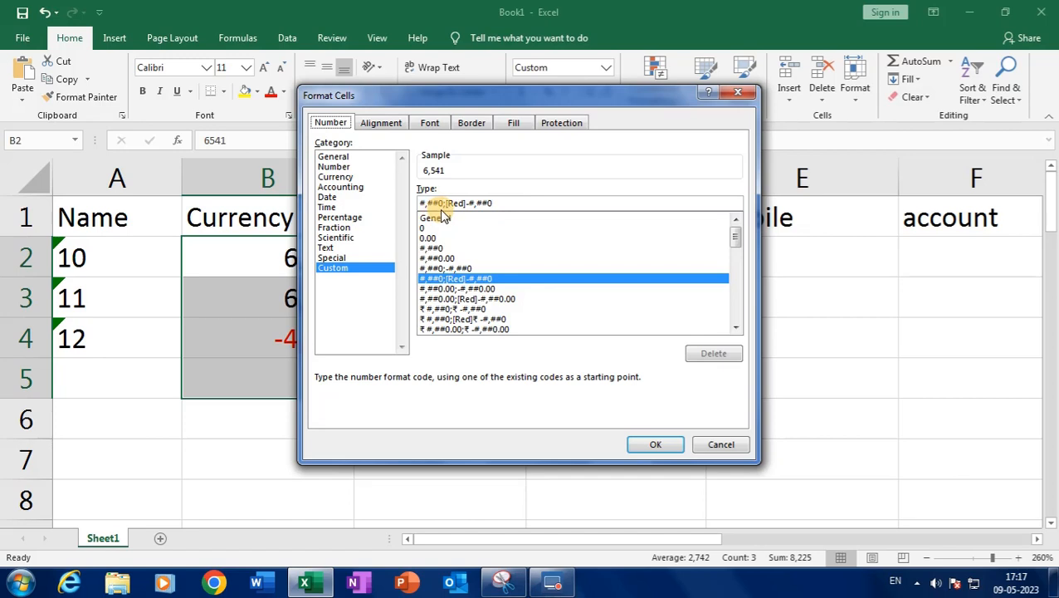
pyautogui.moveTo(407, 99); pyautogui.dragTo(521, 104)
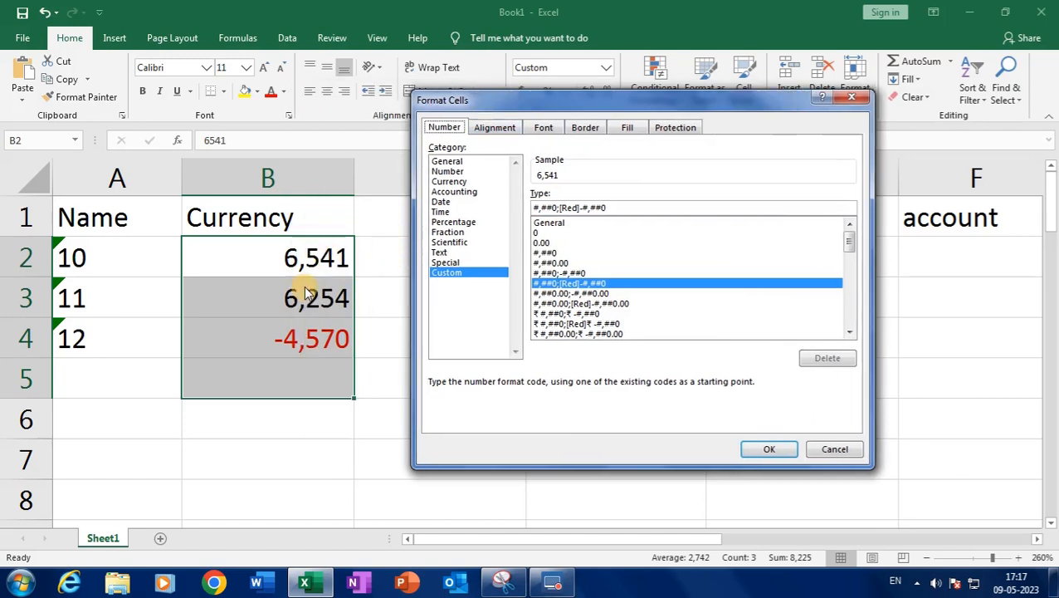
pyautogui.click(579, 208)
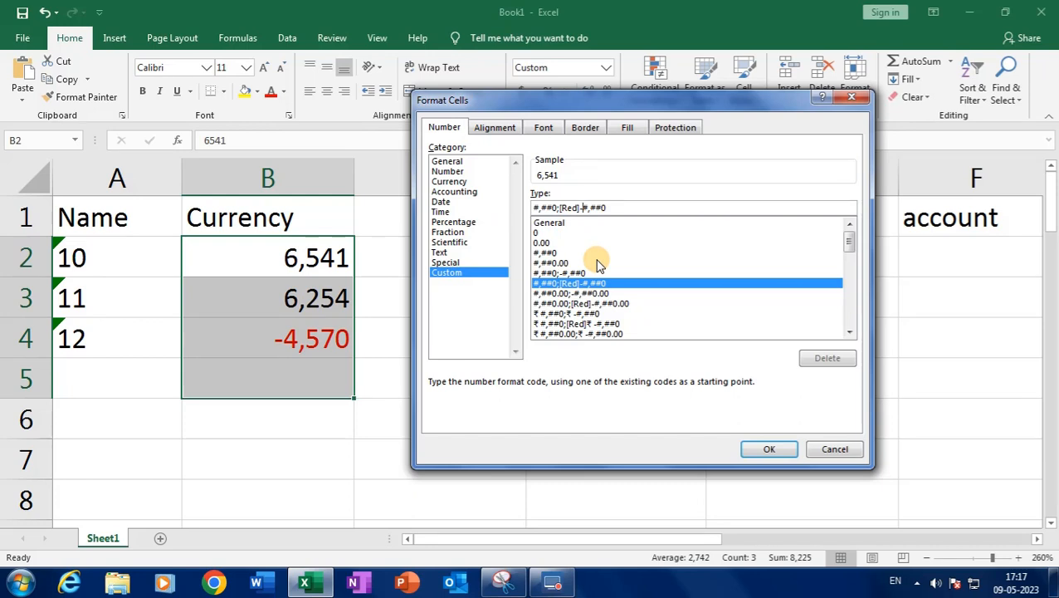
pyautogui.write('(')
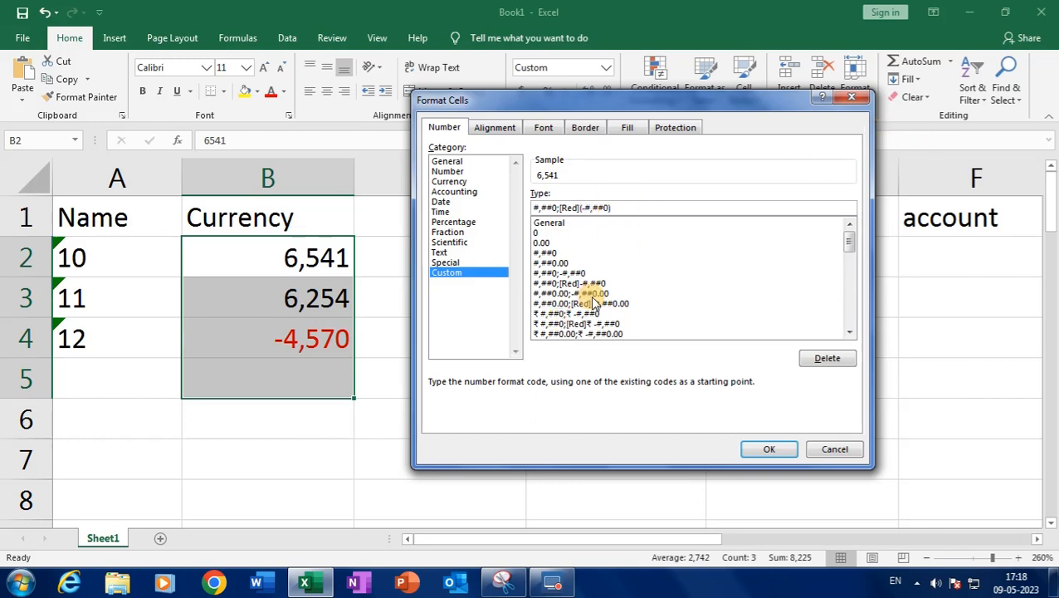
pyautogui.press('BackSpace')
pyautogui.click(768, 449)
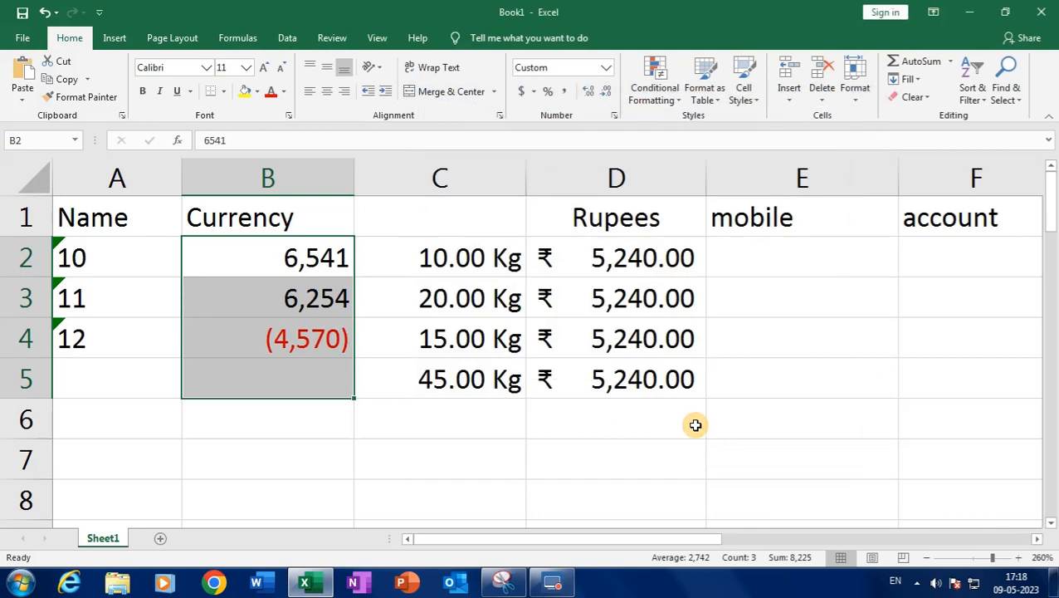
pyautogui.click(291, 378)
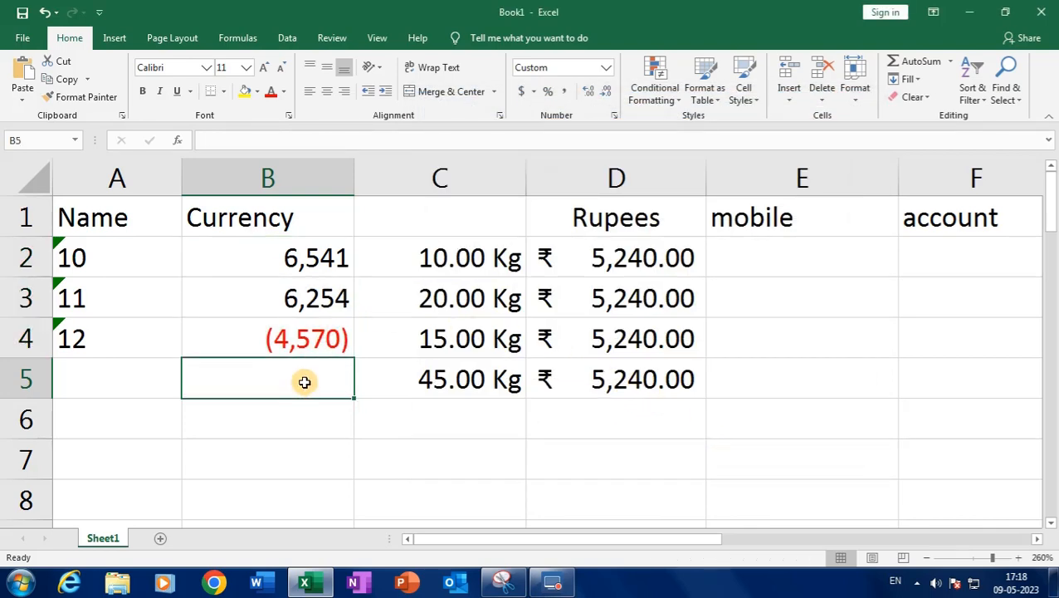
# Make B3 negative so it shows (6,254)
pyautogui.doubleClick(260, 293)
pyautogui.write('-')
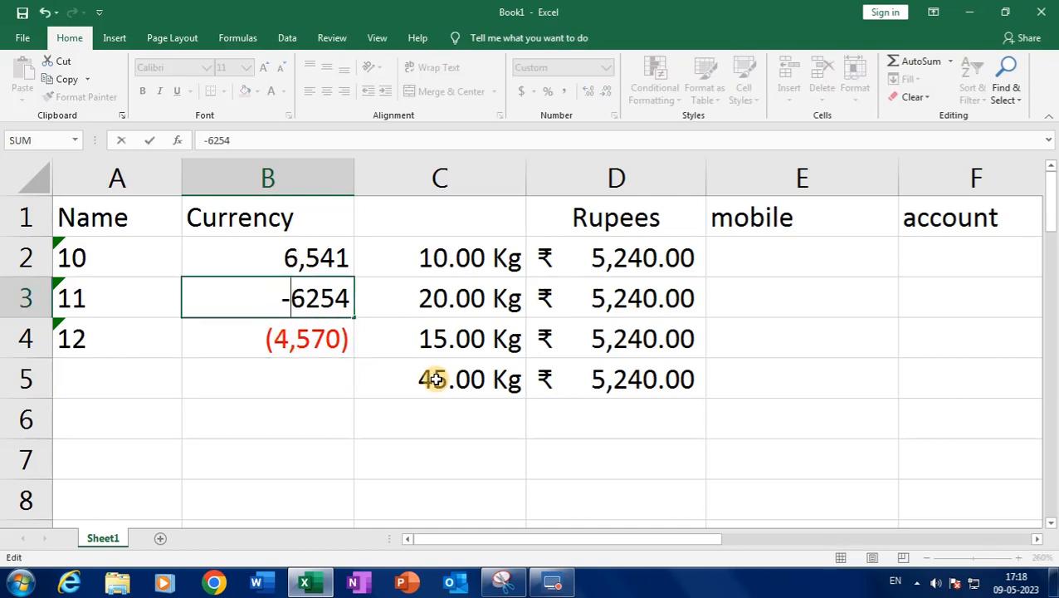
pyautogui.press('Return')
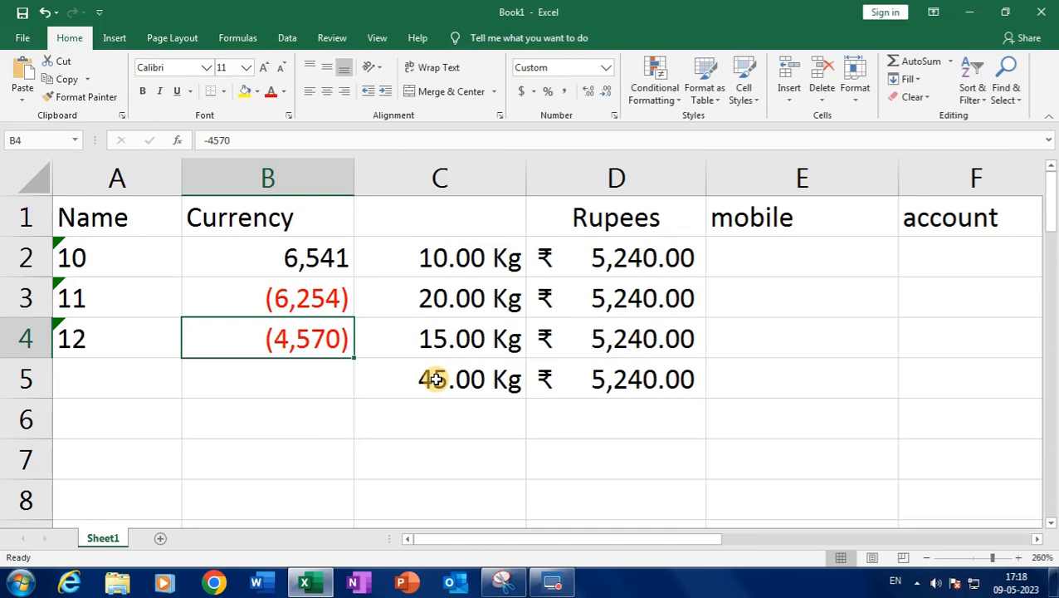
# Prefix [Green] to the custom format code for B2:B4
pyautogui.moveTo(328, 257); pyautogui.dragTo(323, 435)
pyautogui.click(615, 115)
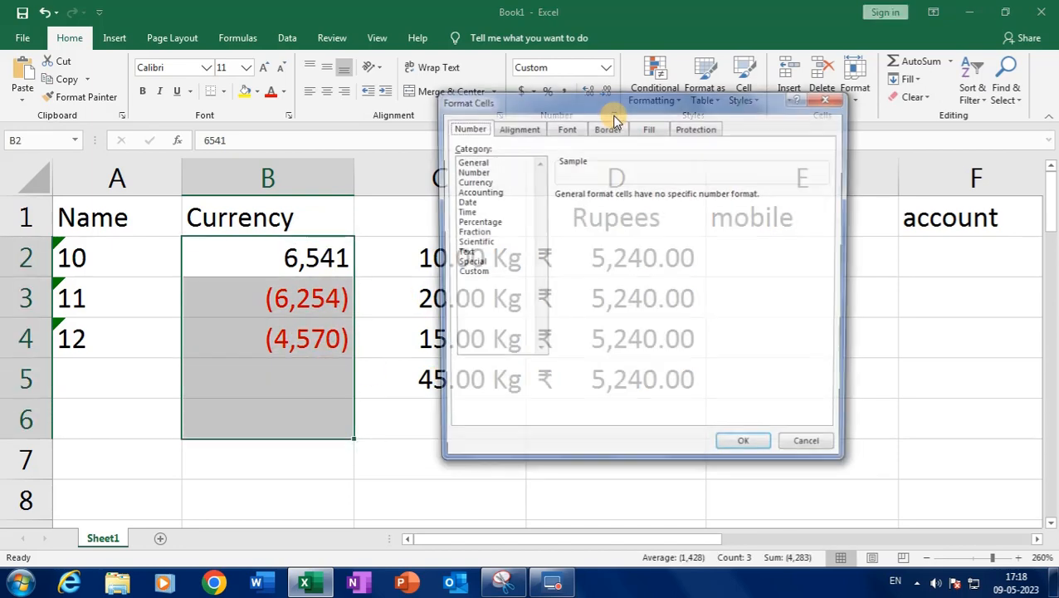
pyautogui.click(471, 272)
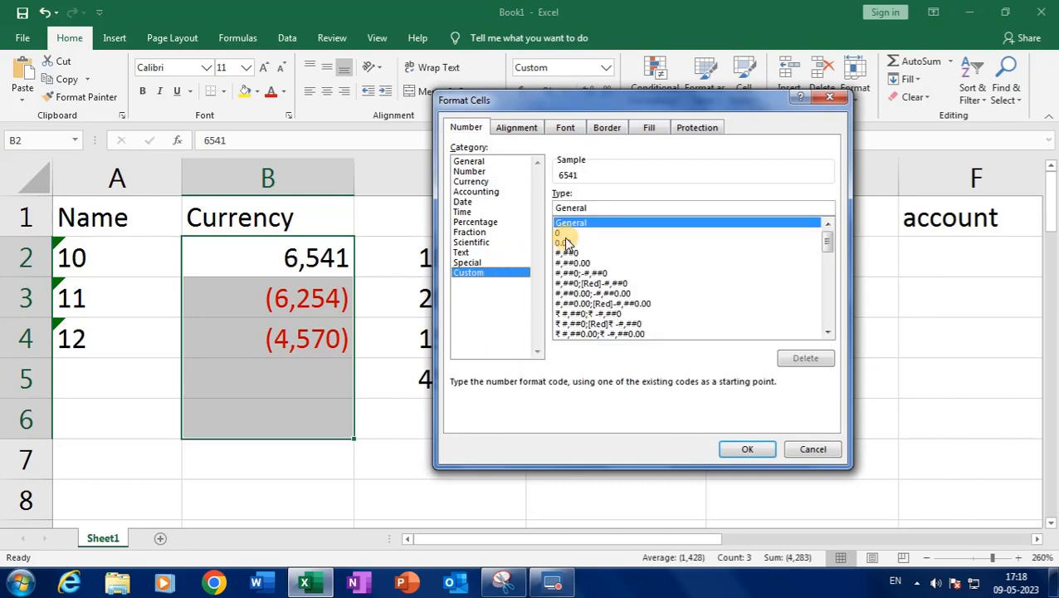
pyautogui.click(802, 448)
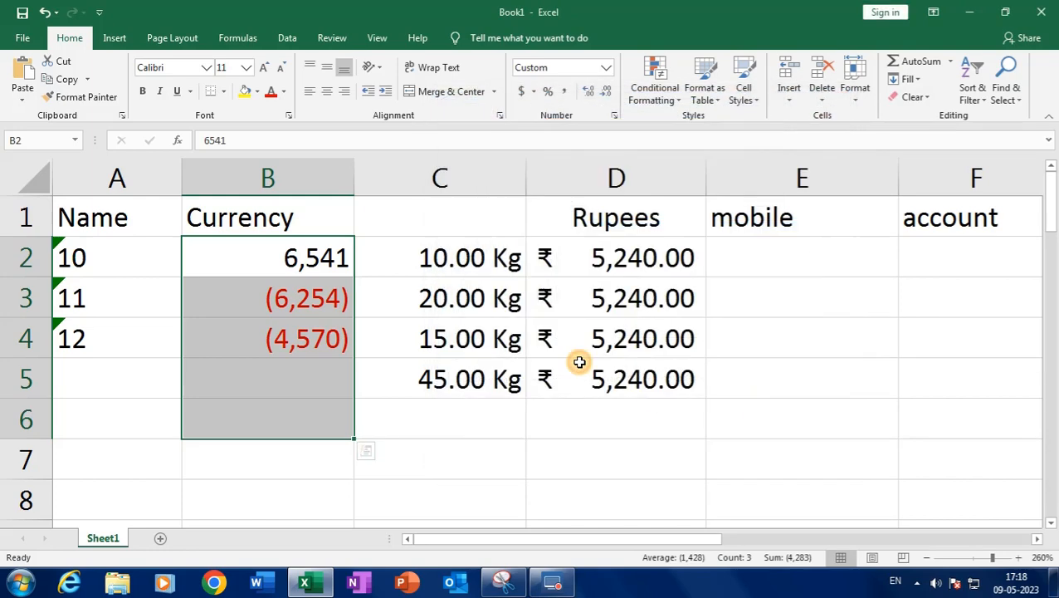
pyautogui.moveTo(295, 264); pyautogui.dragTo(295, 346)
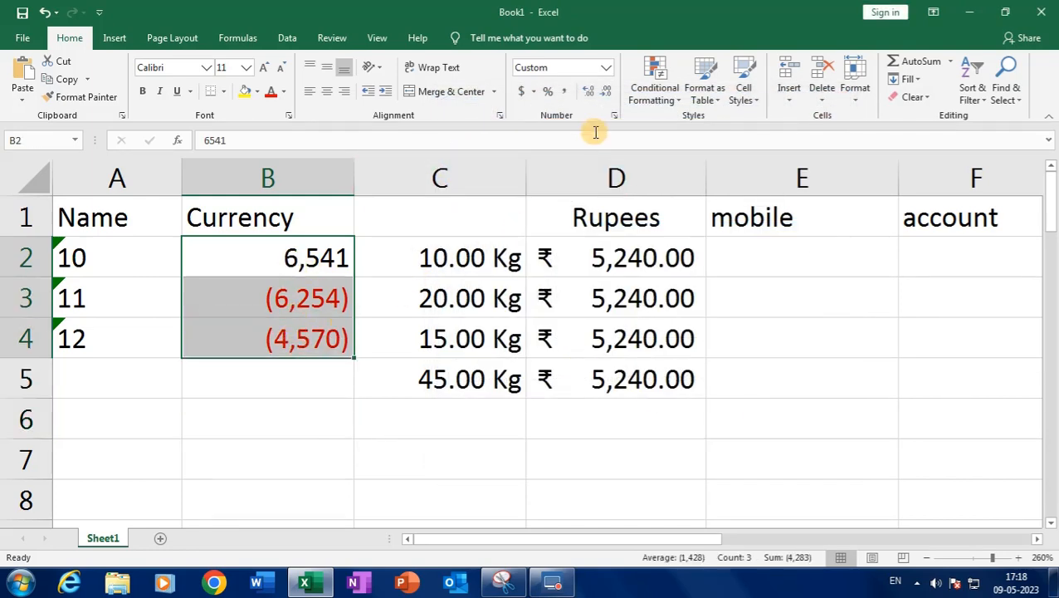
pyautogui.click(614, 115)
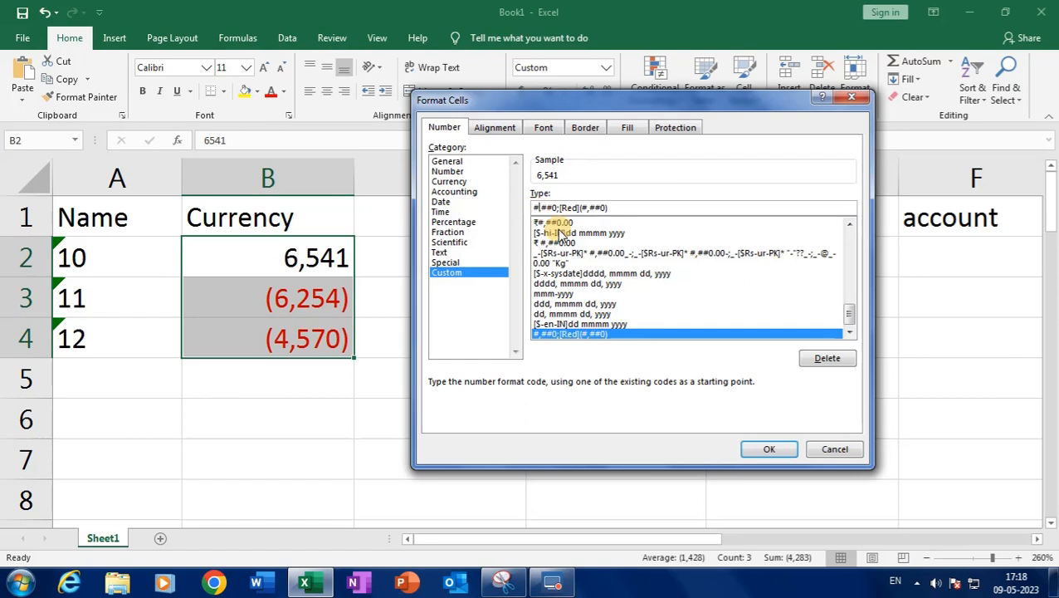
pyautogui.write('[')
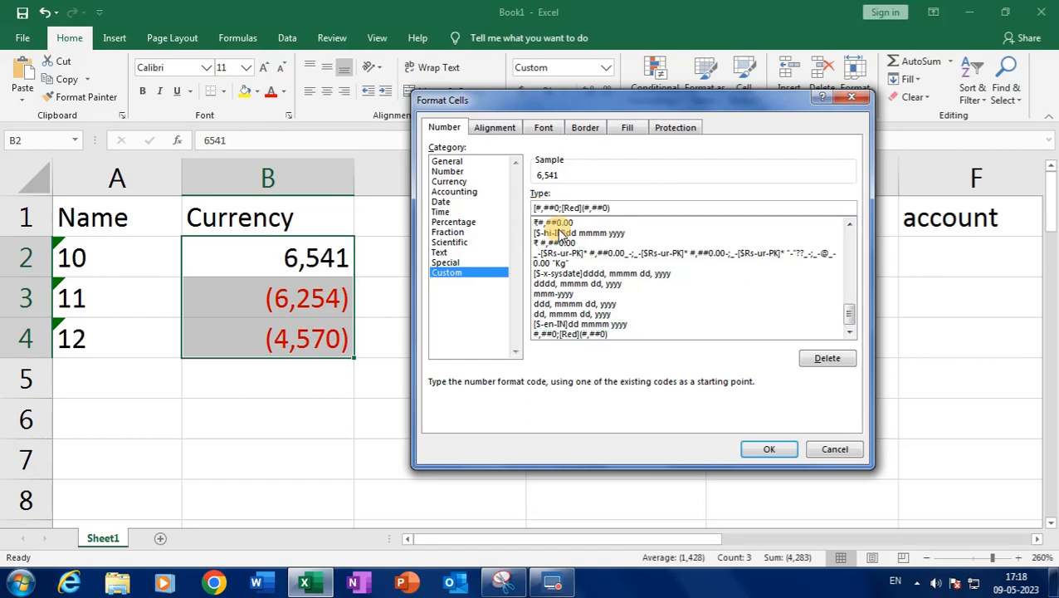
pyautogui.write('Gree')
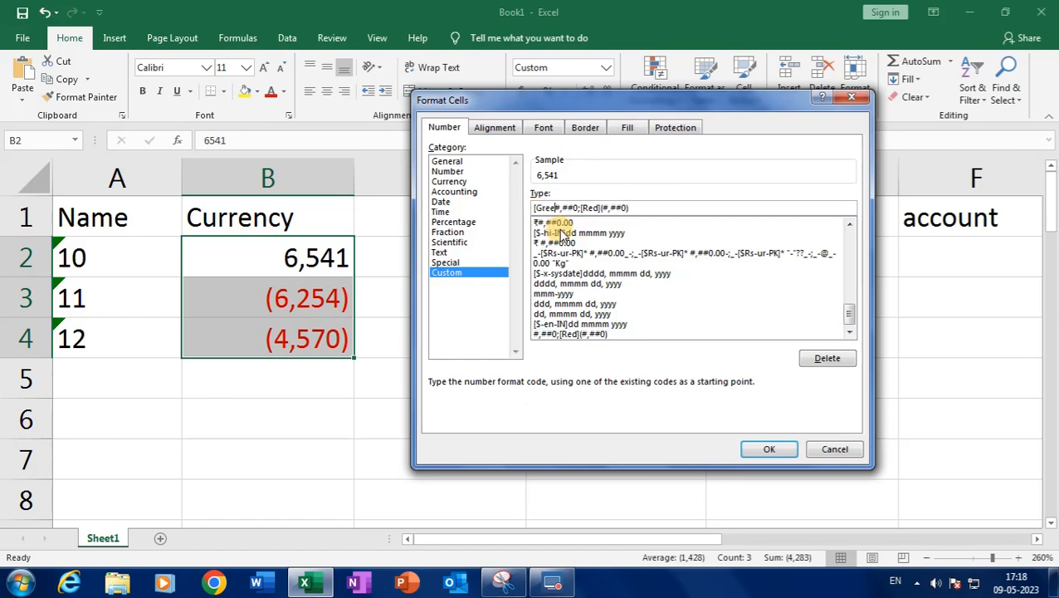
pyautogui.write('n]')
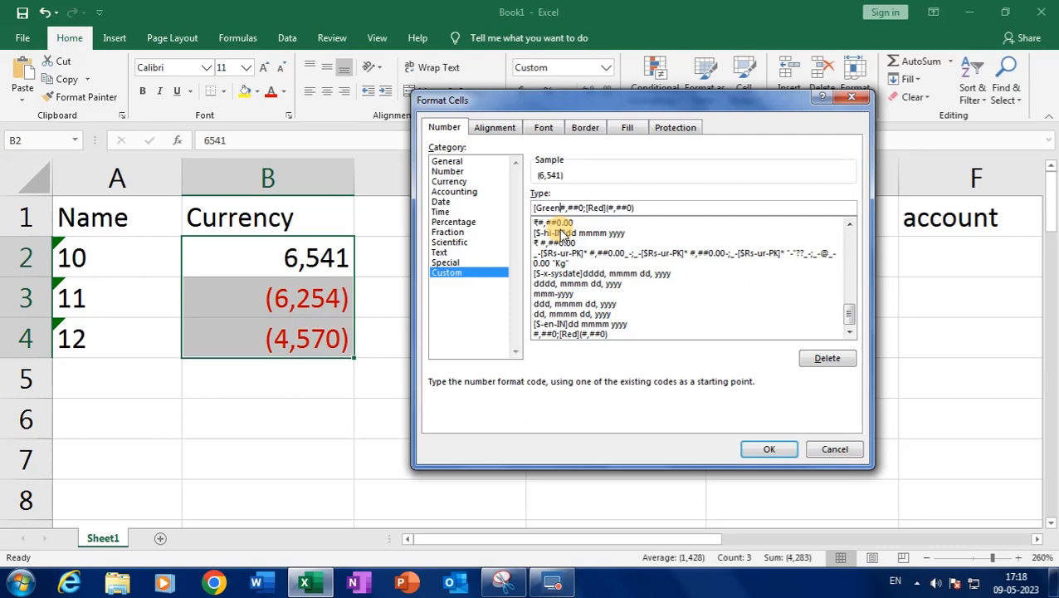
pyautogui.write(']')
pyautogui.click(765, 448)
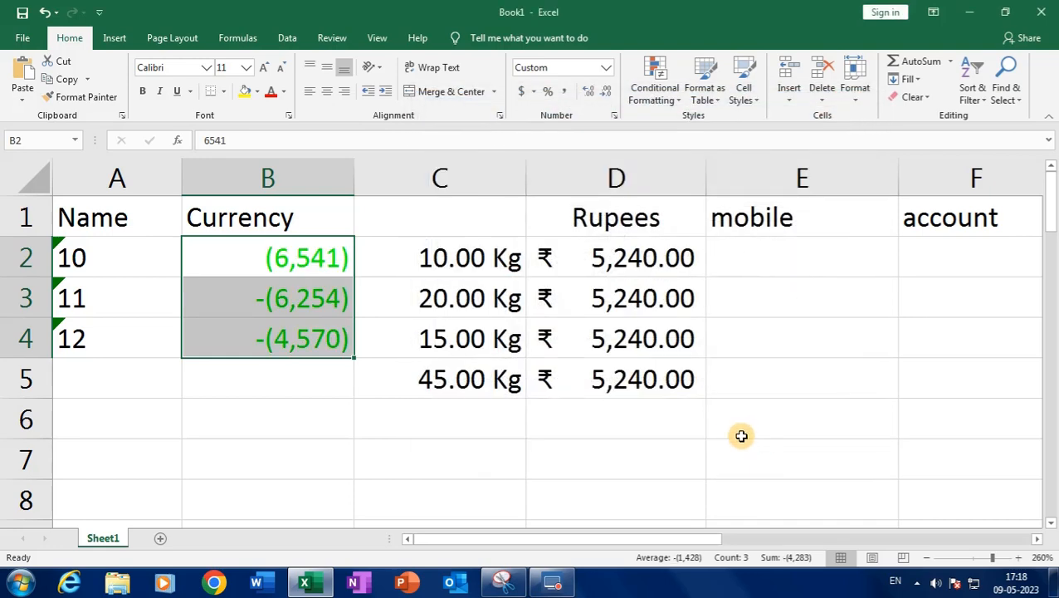
pyautogui.click(613, 115)
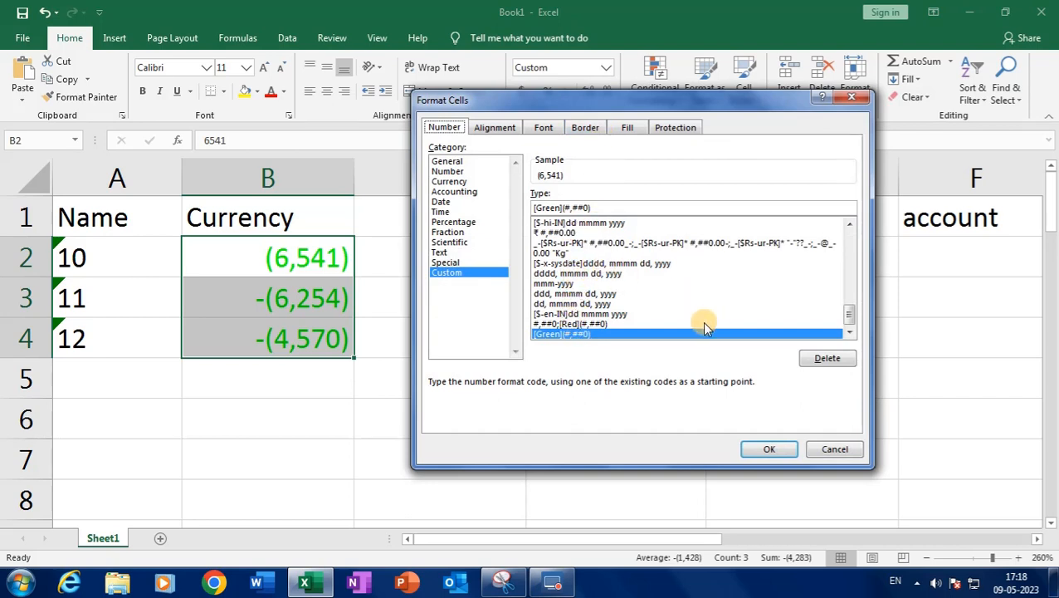
# Apply [Green]#,##0;[Red](#,##0) so positives show green and negatives red
pyautogui.click(605, 322)
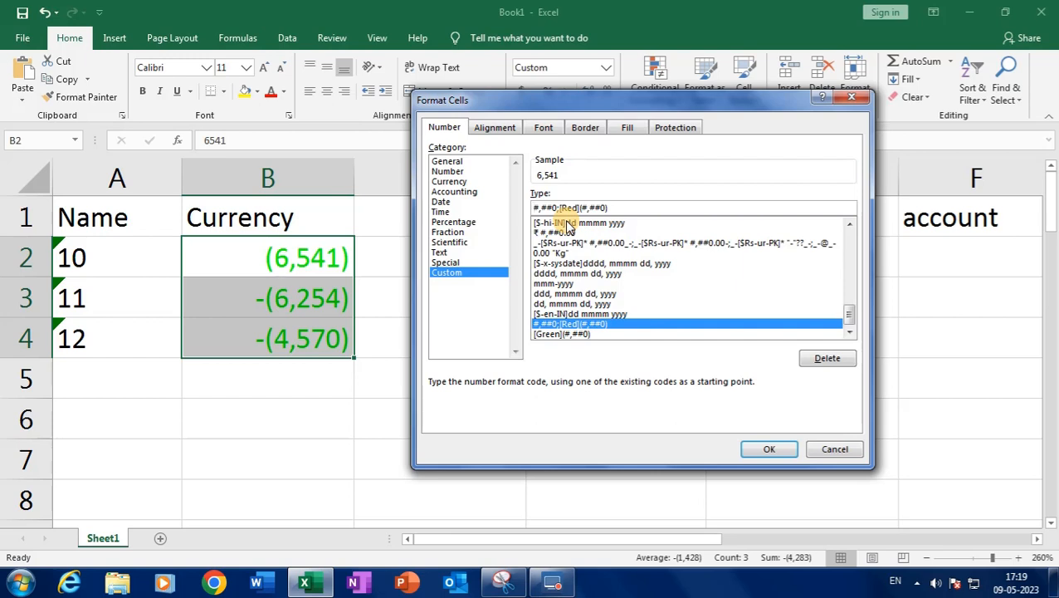
pyautogui.write('[')
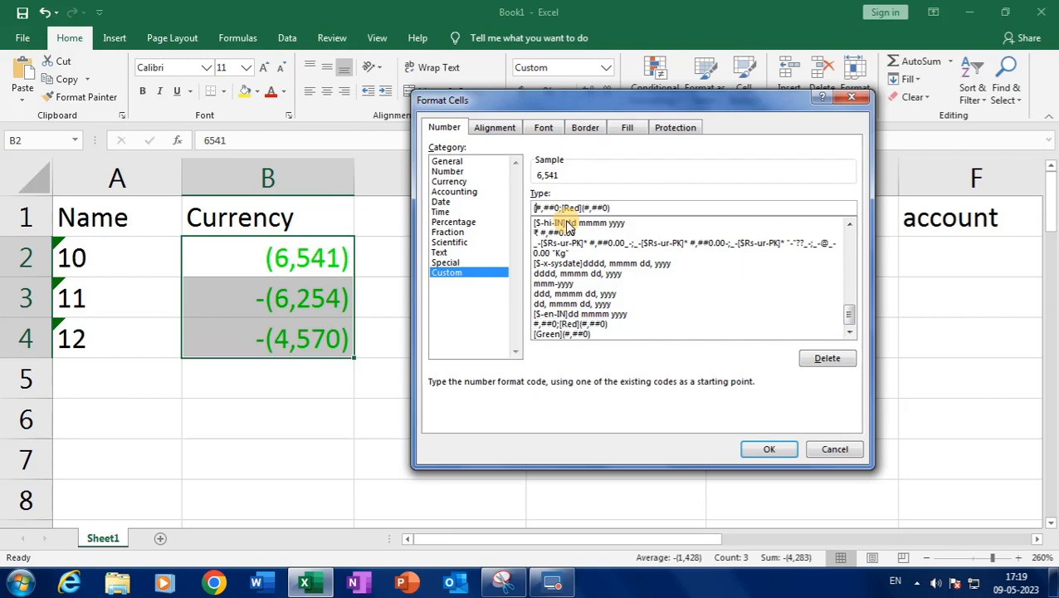
pyautogui.write('gree')
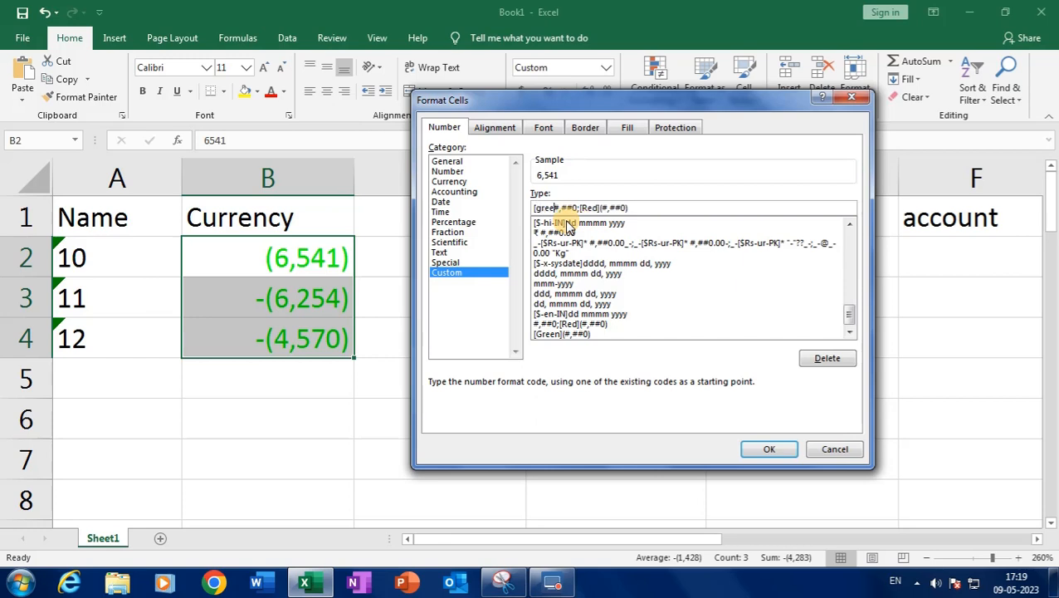
pyautogui.write('n')
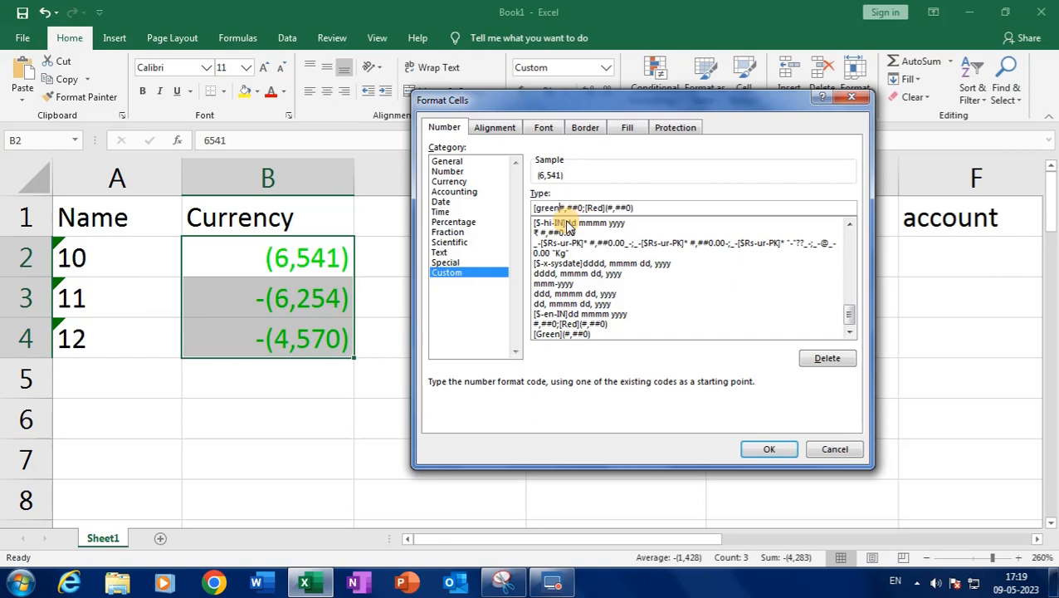
pyautogui.write(']')
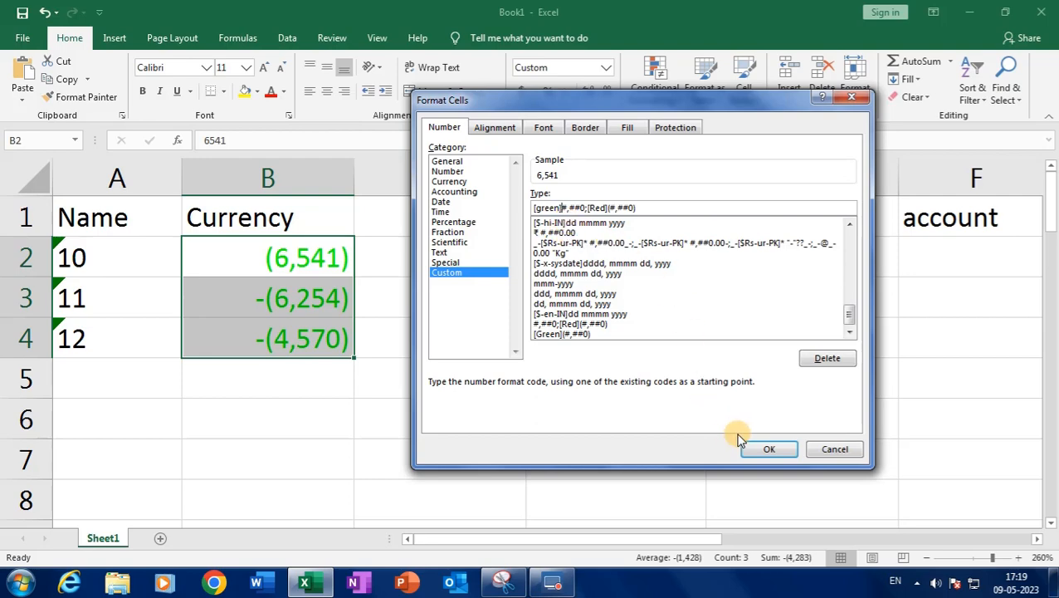
pyautogui.click(758, 448)
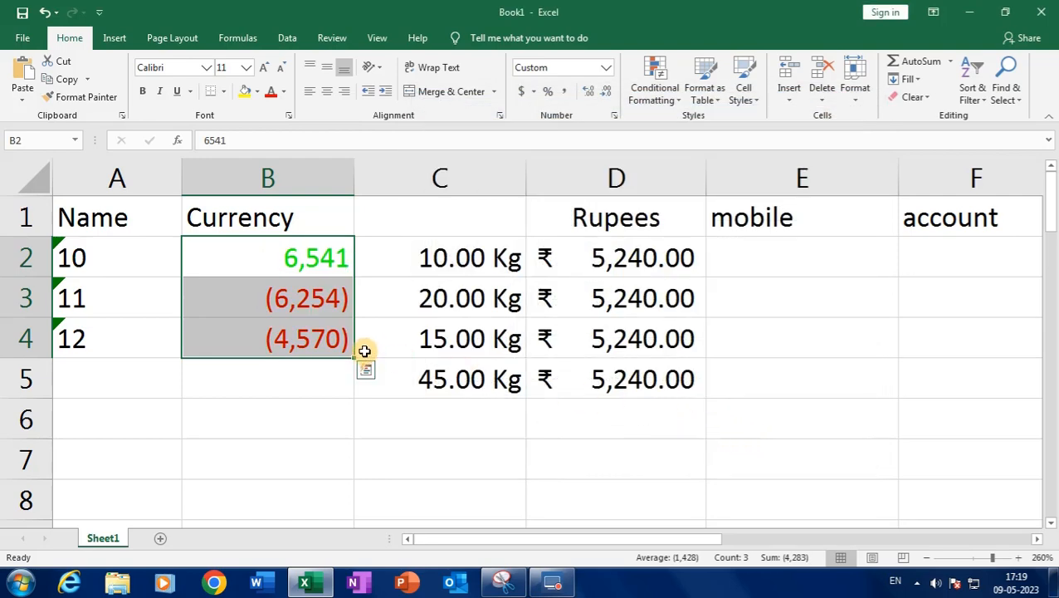
pyautogui.click(267, 418)
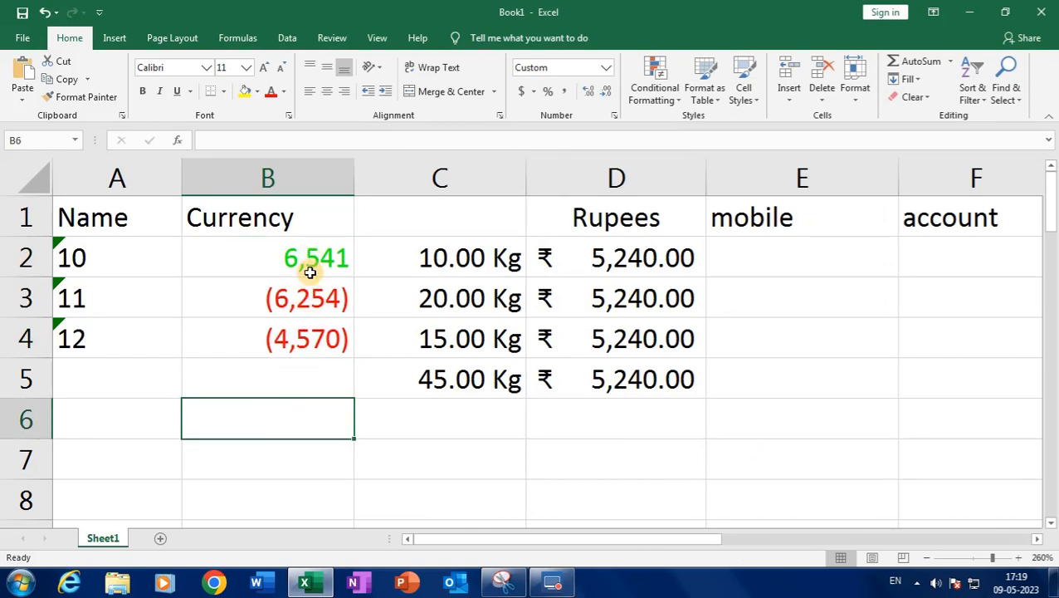
# Make B3 a positive 6,254 and reselect B2:B4
pyautogui.click(289, 296)
pyautogui.doubleClick(270, 295)
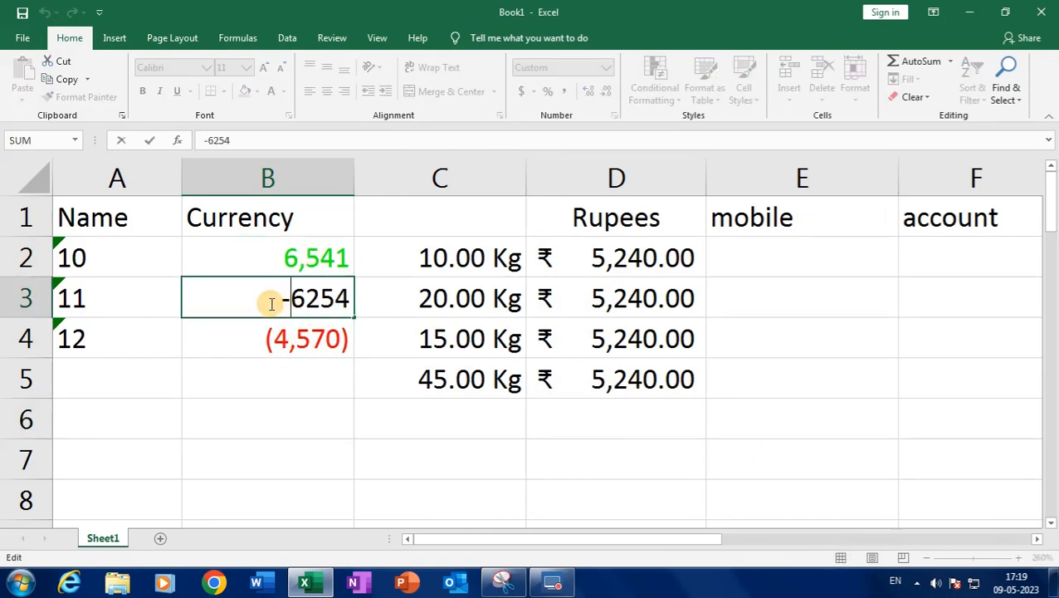
pyautogui.press('Delete')
pyautogui.press('Return')
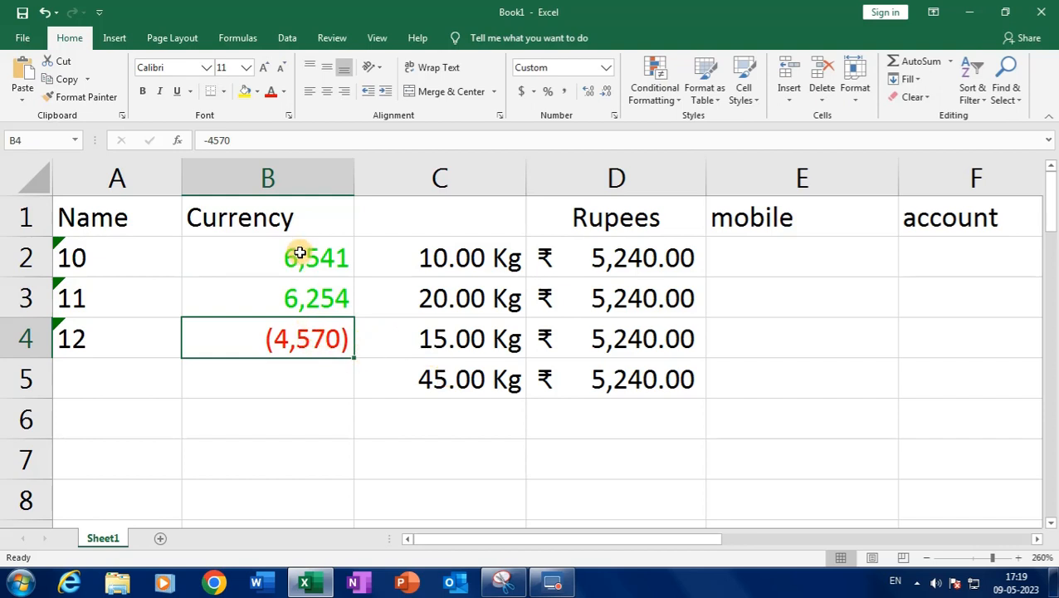
pyautogui.moveTo(301, 259); pyautogui.dragTo(310, 338)
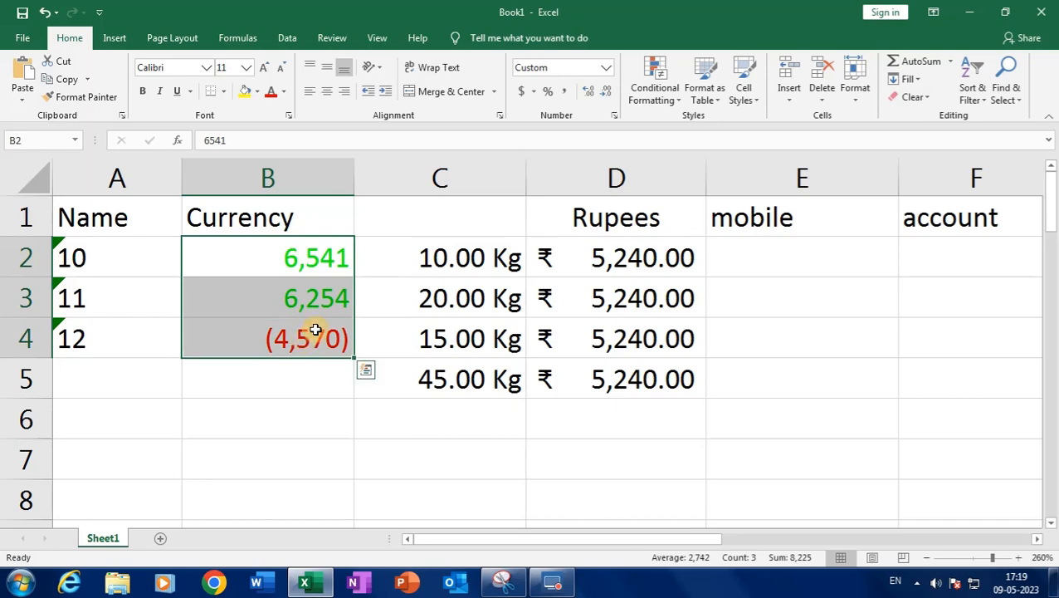
pyautogui.click(615, 115)
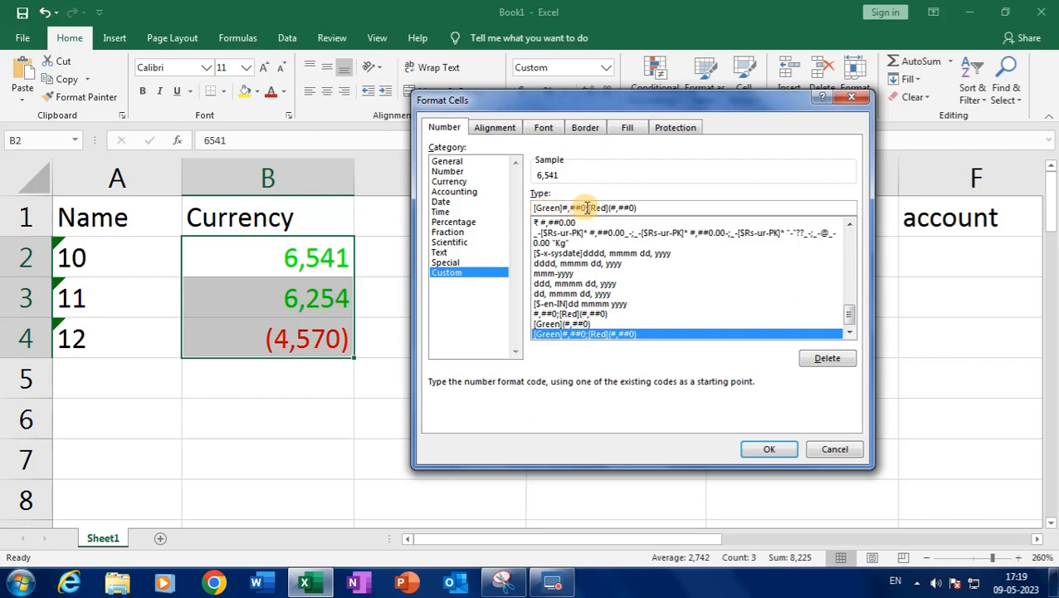
# Copy the currency code [Green]#,##0;[Red](#,##0) from Format Cells and launch Sticky Notes
pyautogui.moveTo(643, 208); pyautogui.dragTo(502, 210)
pyautogui.rightClick(552, 208)
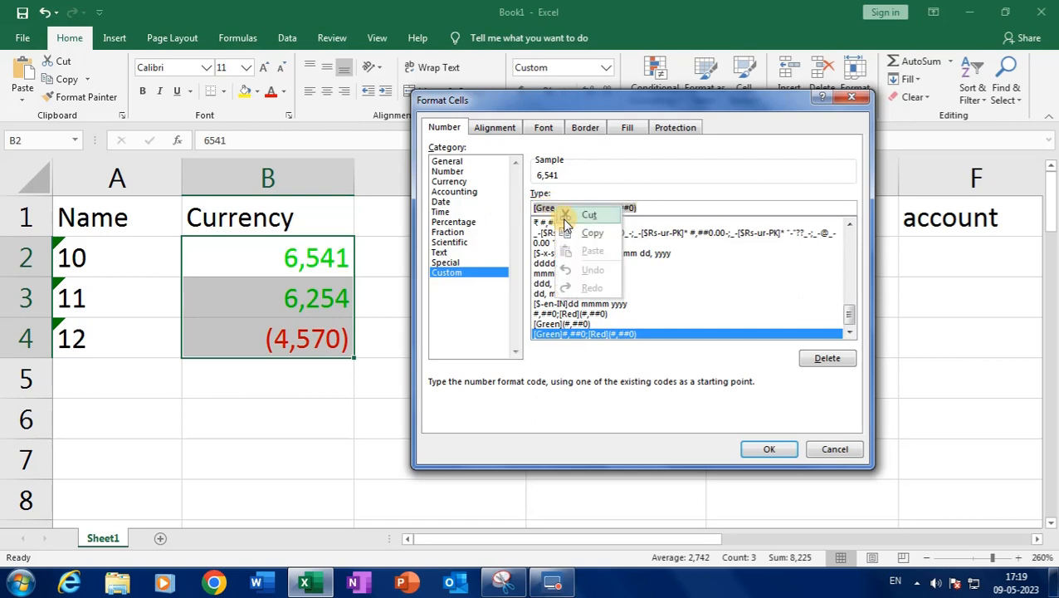
pyautogui.click(592, 232)
pyautogui.click(19, 581)
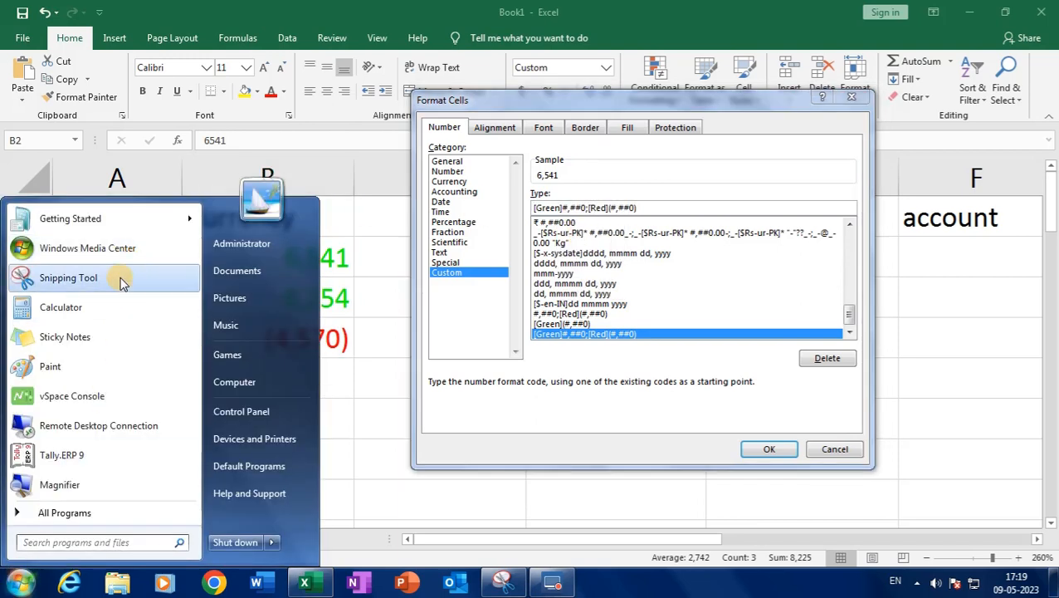
pyautogui.click(96, 336)
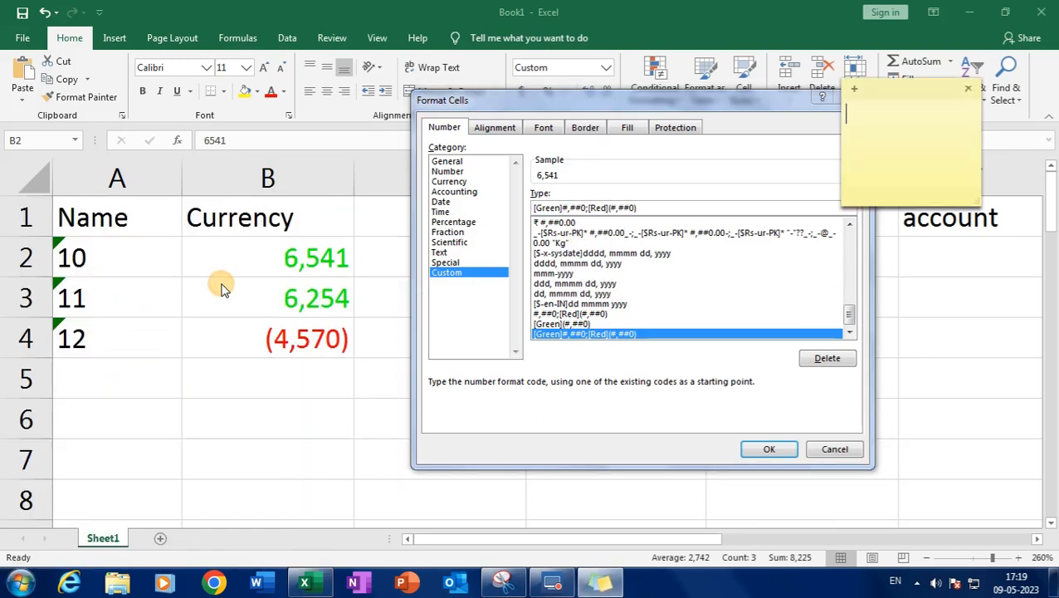
# Move the new note over columns A and B, widen it, and paste the code in
pyautogui.moveTo(879, 82); pyautogui.dragTo(114, 246)
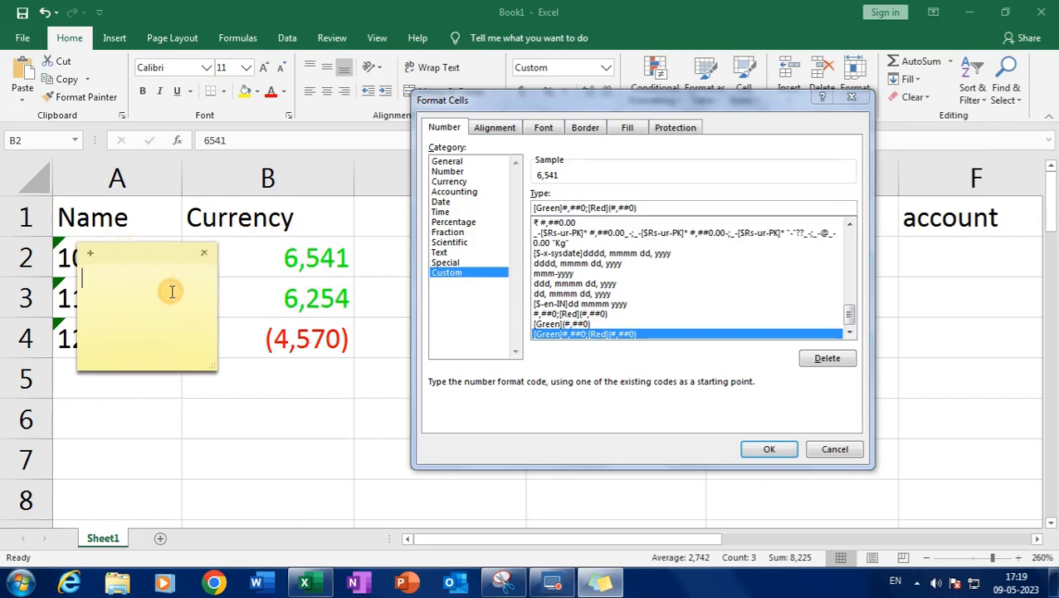
pyautogui.moveTo(215, 305); pyautogui.dragTo(636, 307)
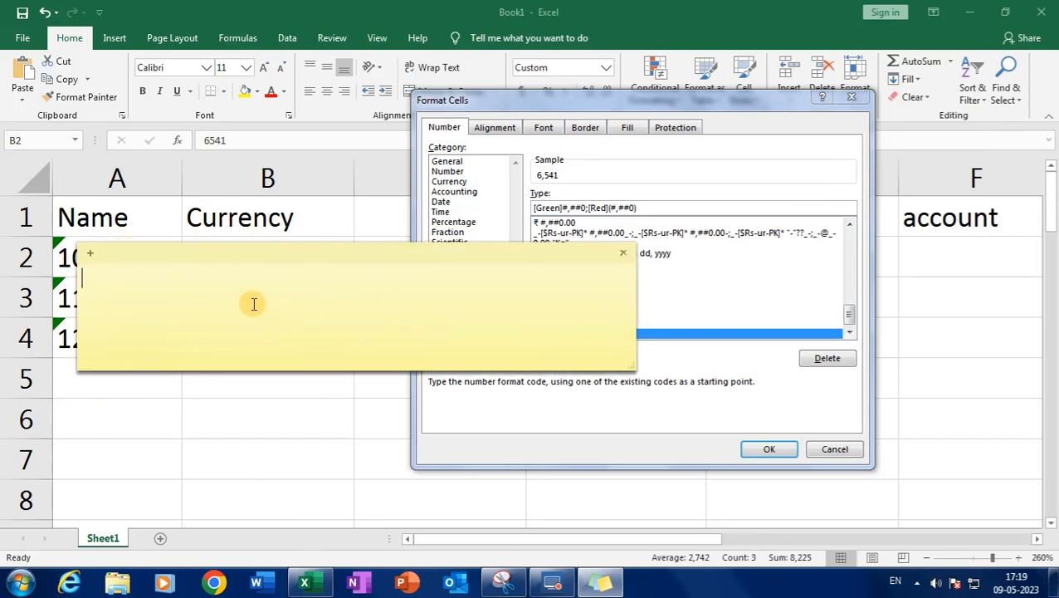
pyautogui.rightClick(252, 305)
pyautogui.click(286, 350)
# Enlarge the note's text two sizes and the note itself, with the caret before the code
pyautogui.hotkey('ctrl', 'a')
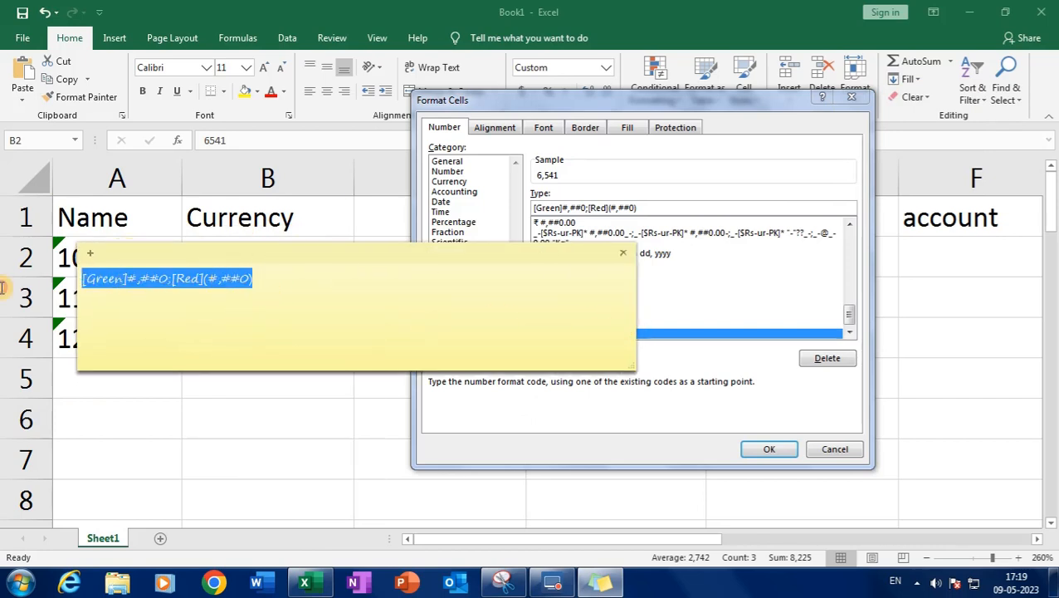
pyautogui.hotkey('ctrl', 'shift', '.')
pyautogui.hotkey('ctrl', 'shift', '.')
pyautogui.hotkey('ctrl', 'shift', '.')
pyautogui.hotkey('ctrl', 'shift', '.')
pyautogui.hotkey('ctrl', 'shift', '.')
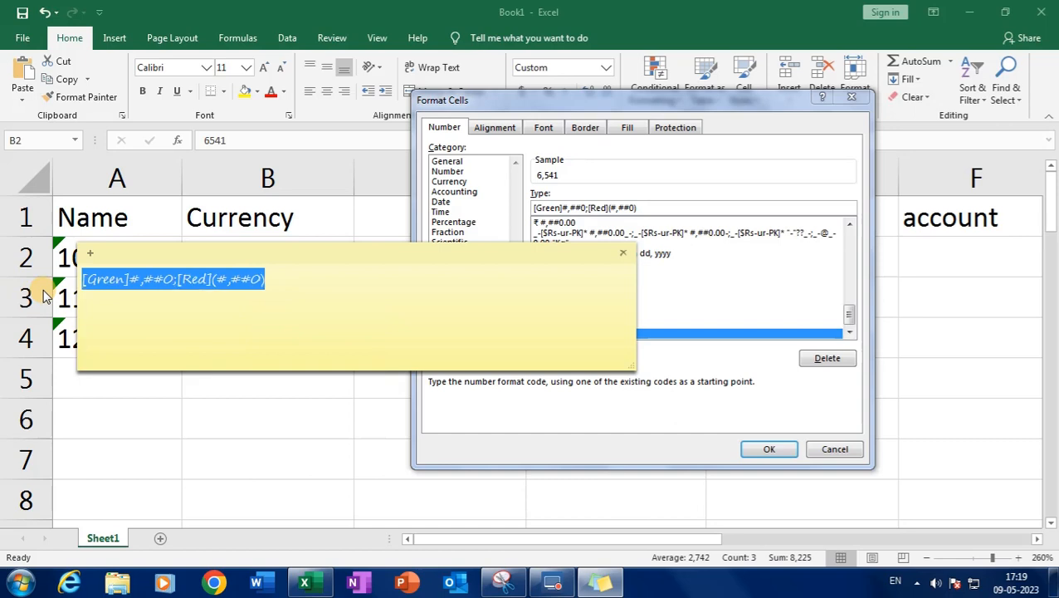
pyautogui.hotkey('ctrl', 'shift', '.')
pyautogui.hotkey('ctrl', 'shift', '.')
pyautogui.hotkey('ctrl', 'shift', '.')
pyautogui.hotkey('ctrl', 'shift', '.')
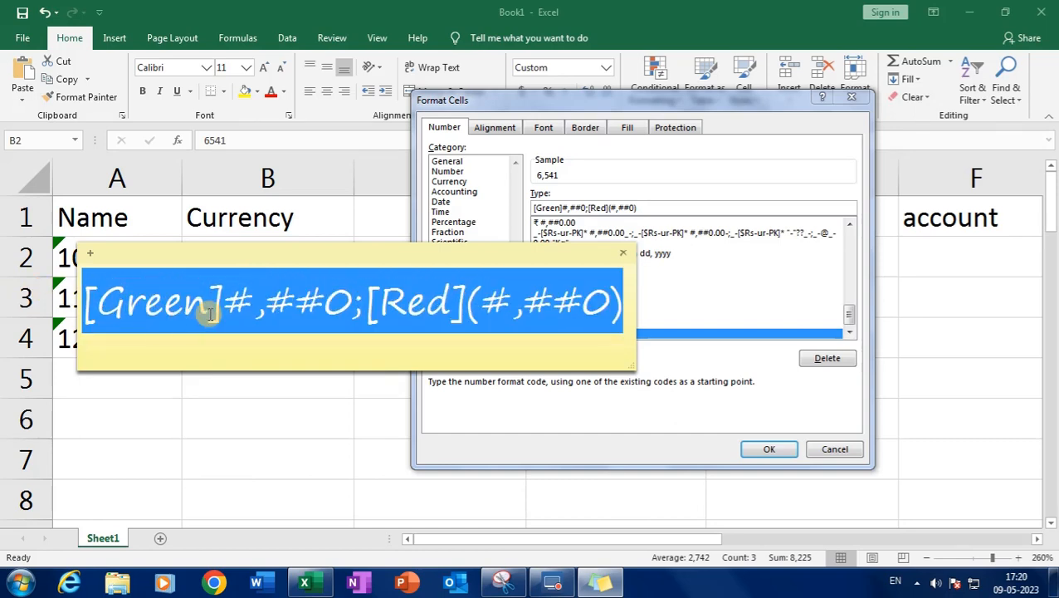
pyautogui.moveTo(631, 366); pyautogui.dragTo(861, 432)
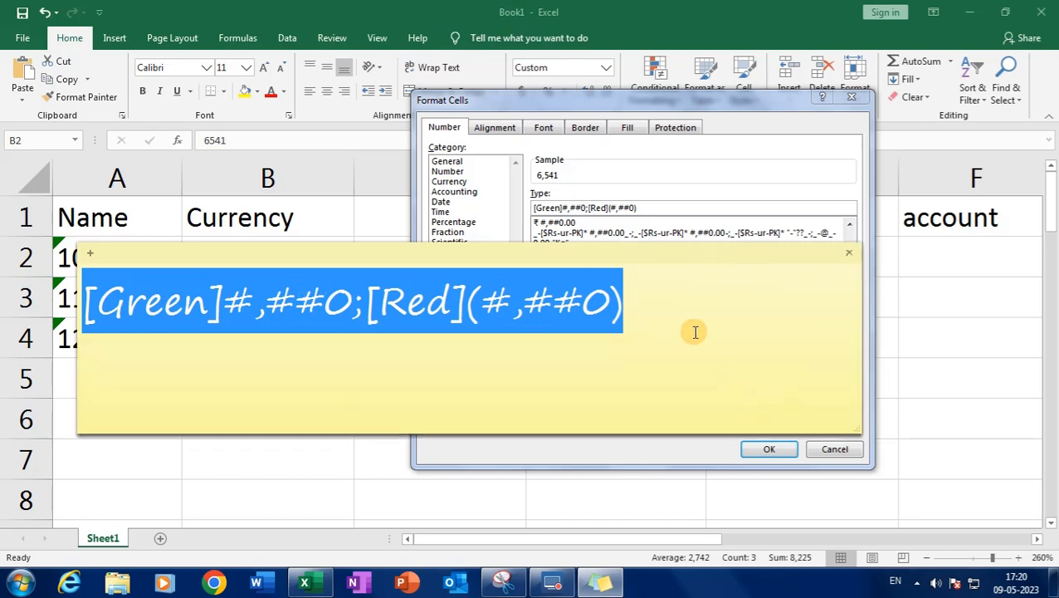
pyautogui.click(693, 332)
pyautogui.click(88, 301)
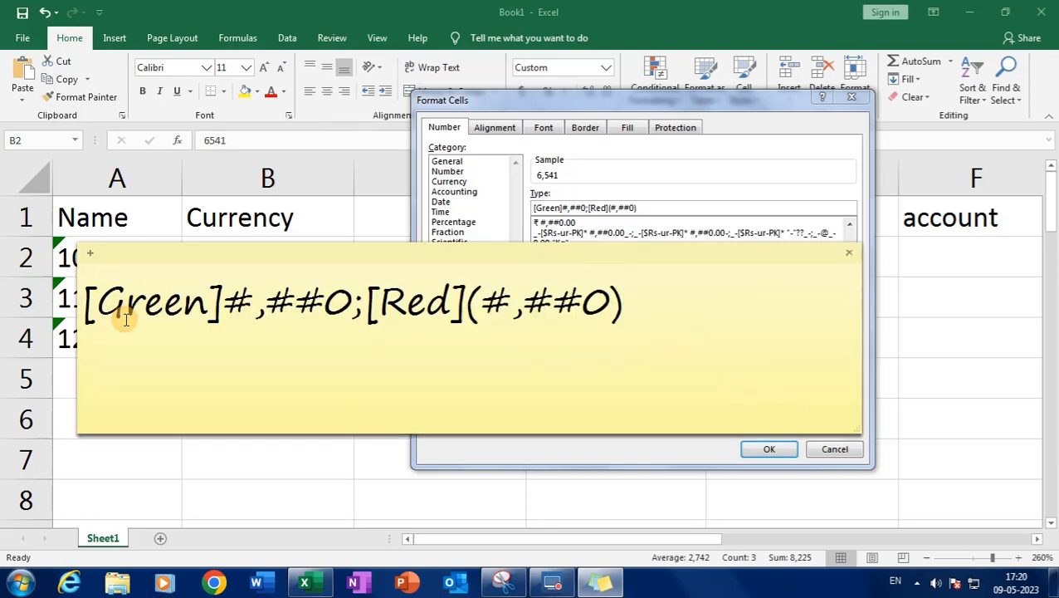
# Add a first line reading dddd/mmmm/yyyy and replace the slash after dddd with a comma
pyautogui.press('Return')
pyautogui.write('dd')
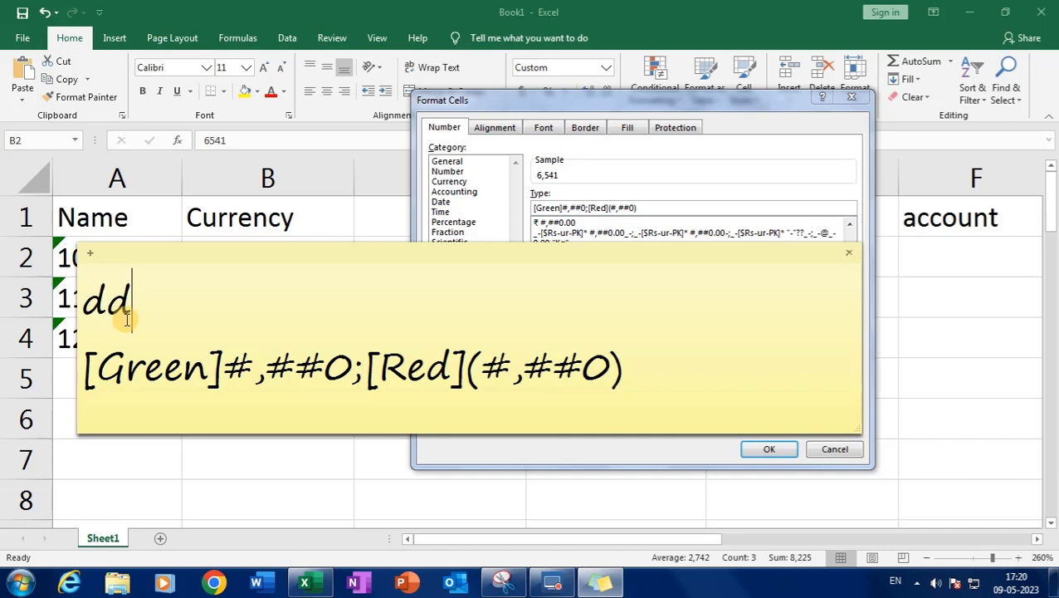
pyautogui.write('dd/')
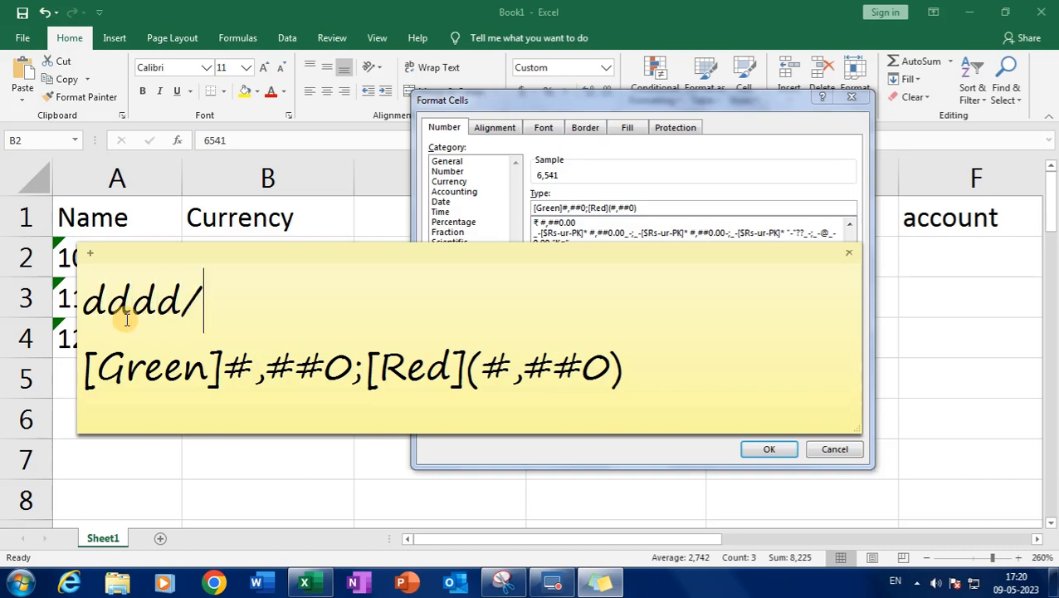
pyautogui.write('mmm')
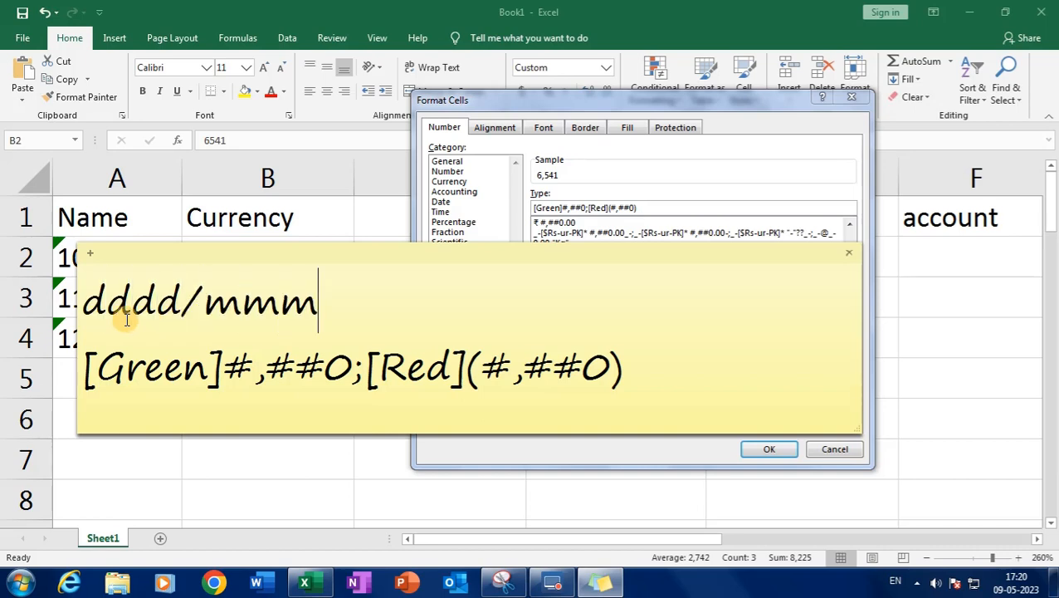
pyautogui.write('m/')
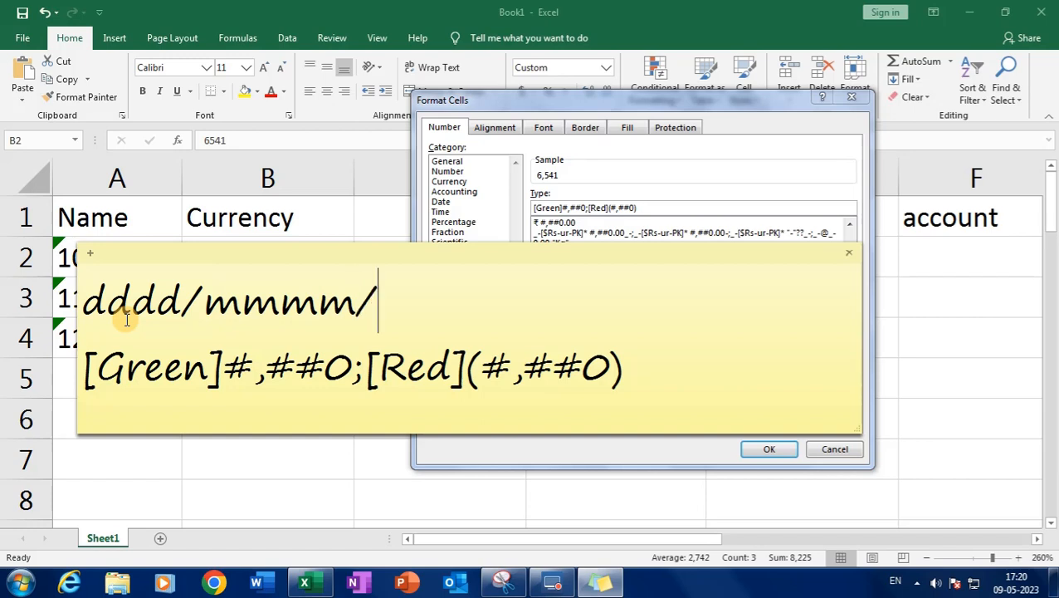
pyautogui.write('yyy')
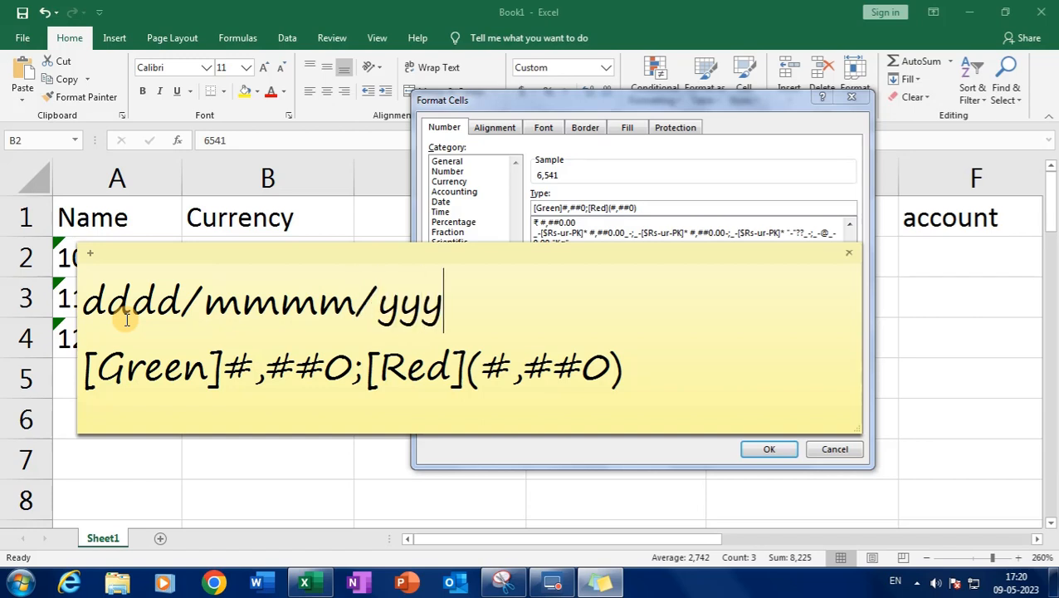
pyautogui.write('y')
pyautogui.press('Left')
pyautogui.press('Left')
pyautogui.press('Left')
pyautogui.press('Left')
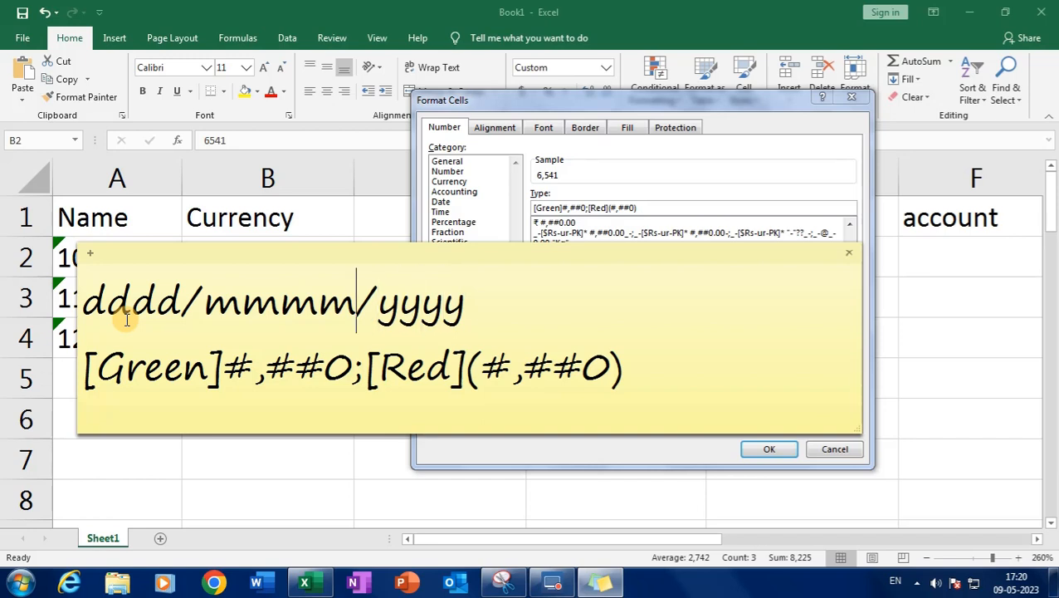
pyautogui.press('Left')
pyautogui.press('Left')
pyautogui.press('Left')
pyautogui.press('Left')
pyautogui.press('Left')
pyautogui.press('Delete')
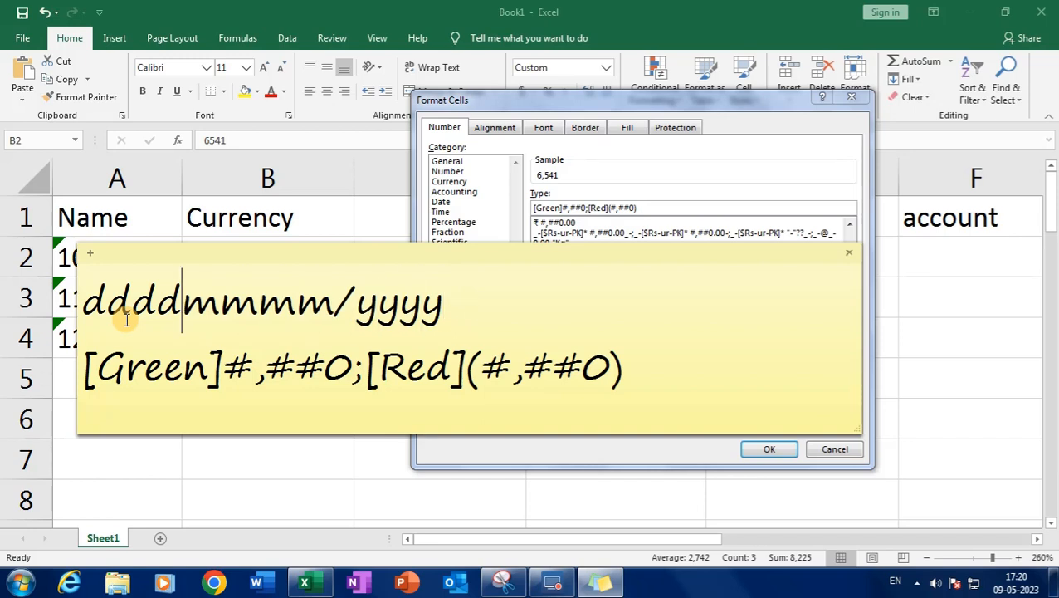
pyautogui.write(',')
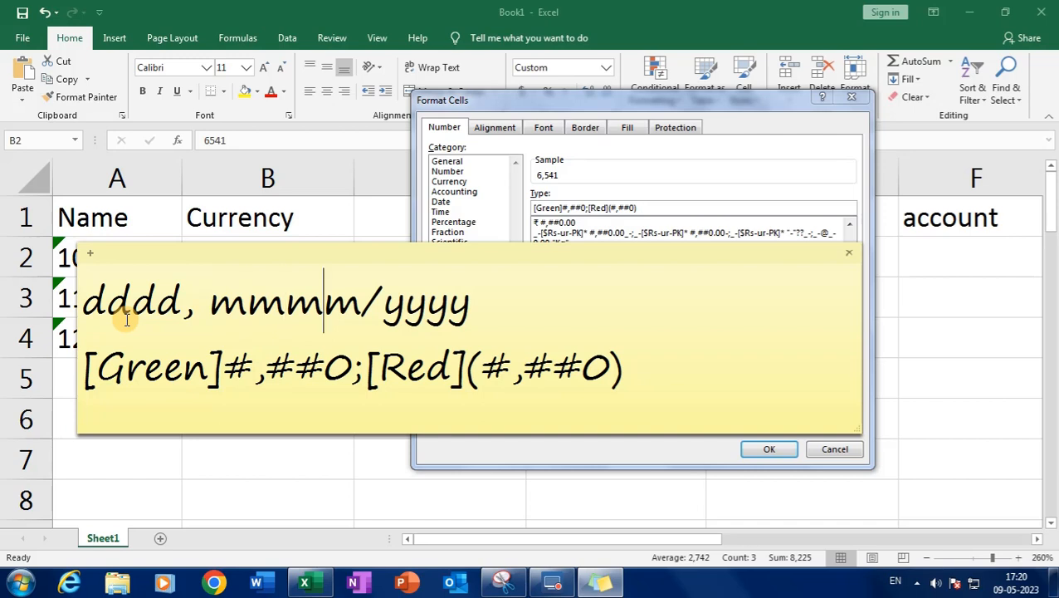
# Finish the date line as dddd, mmmm, dd, yyyy, then return to Excel's Format Cells dialog
pyautogui.press('Right')
pyautogui.press('Right')
pyautogui.press('Left')
pyautogui.write(',')
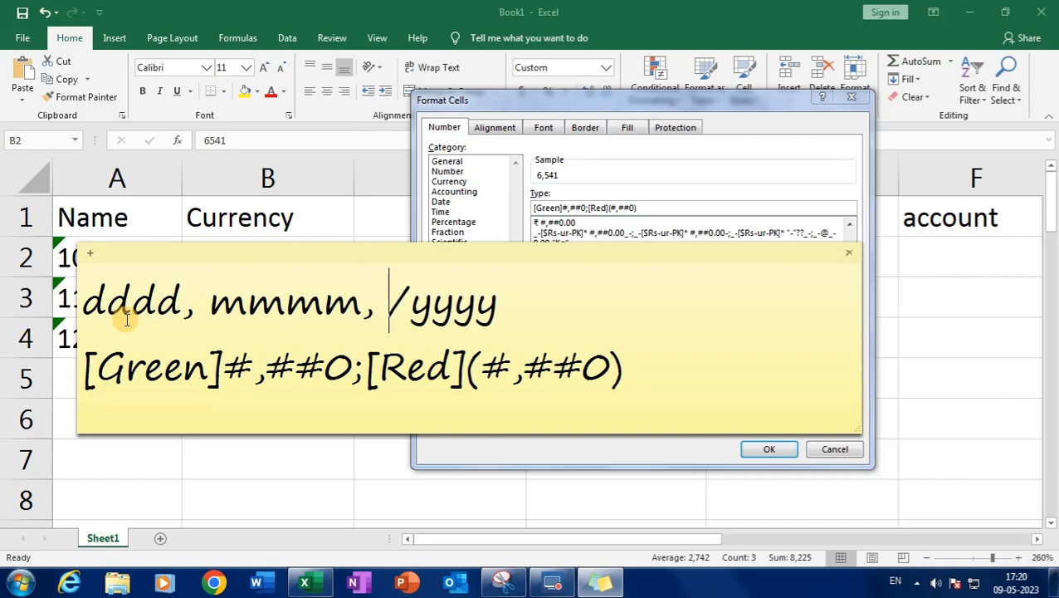
pyautogui.press('Delete')
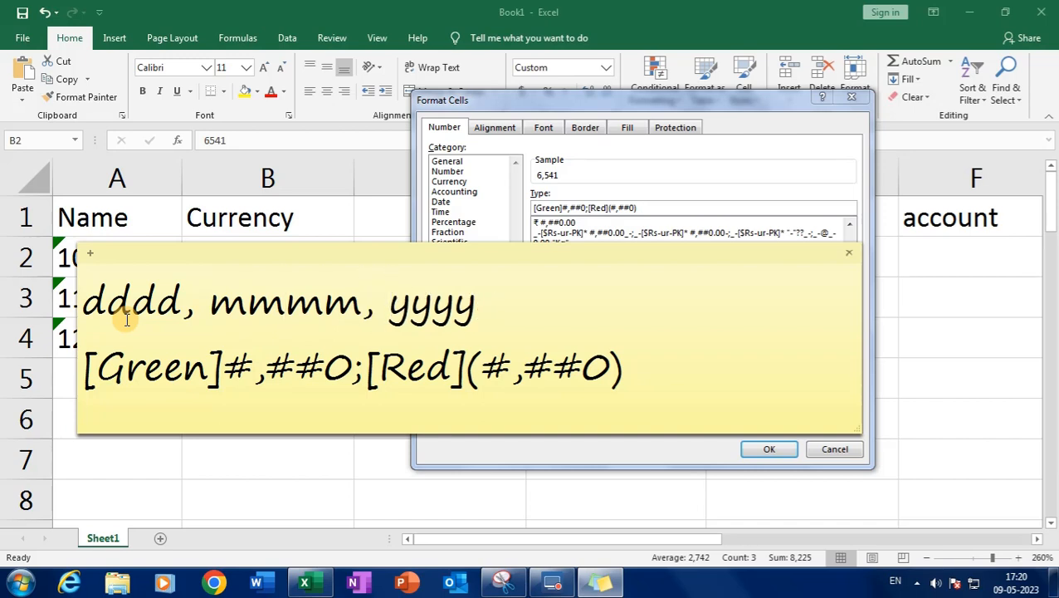
pyautogui.write('dd')
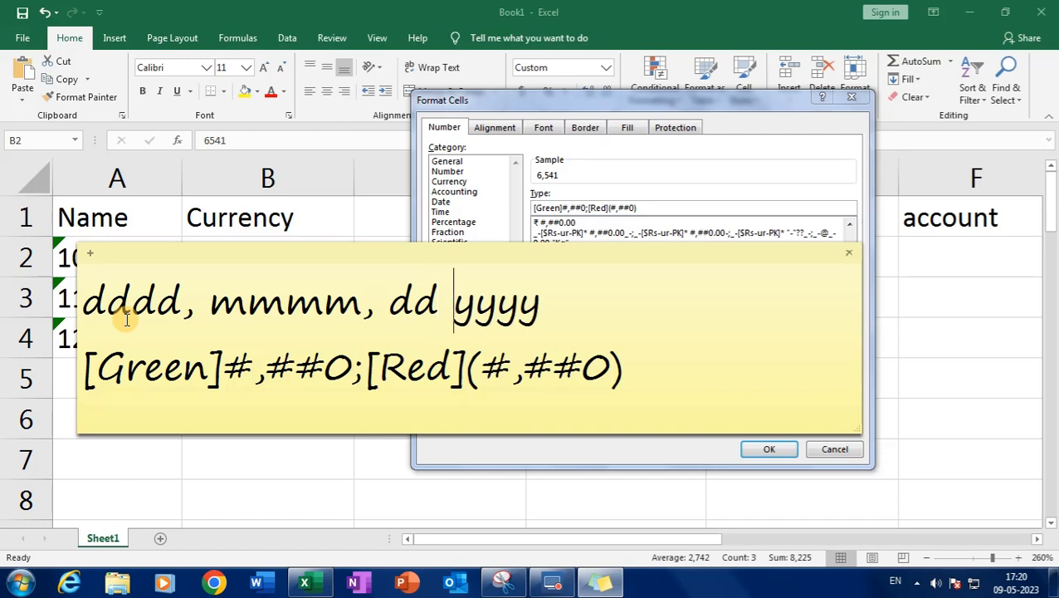
pyautogui.press('BackSpace')
pyautogui.write(',')
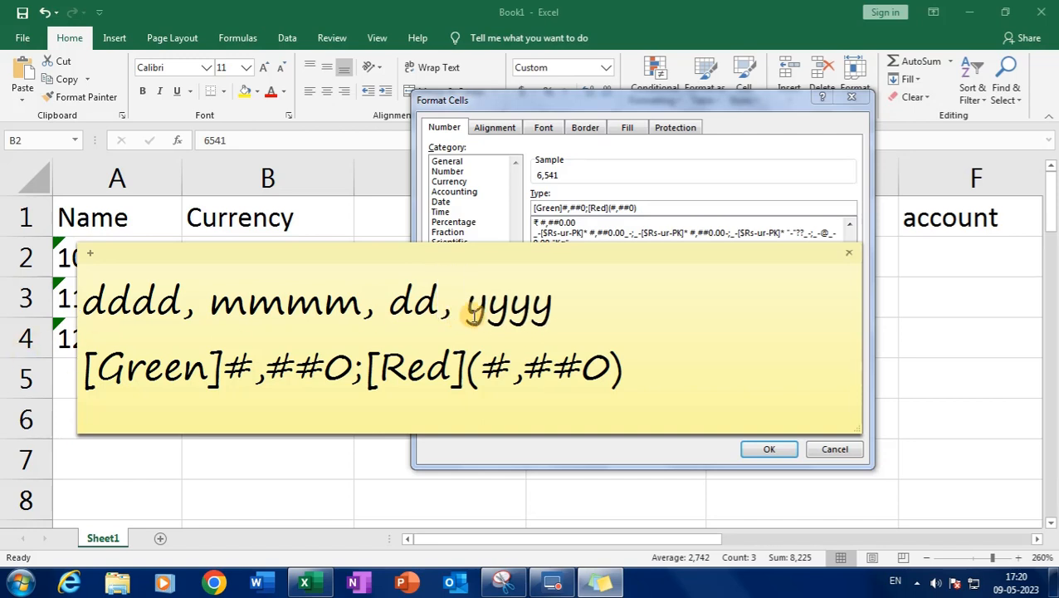
pyautogui.click(558, 306)
pyautogui.click(567, 191)
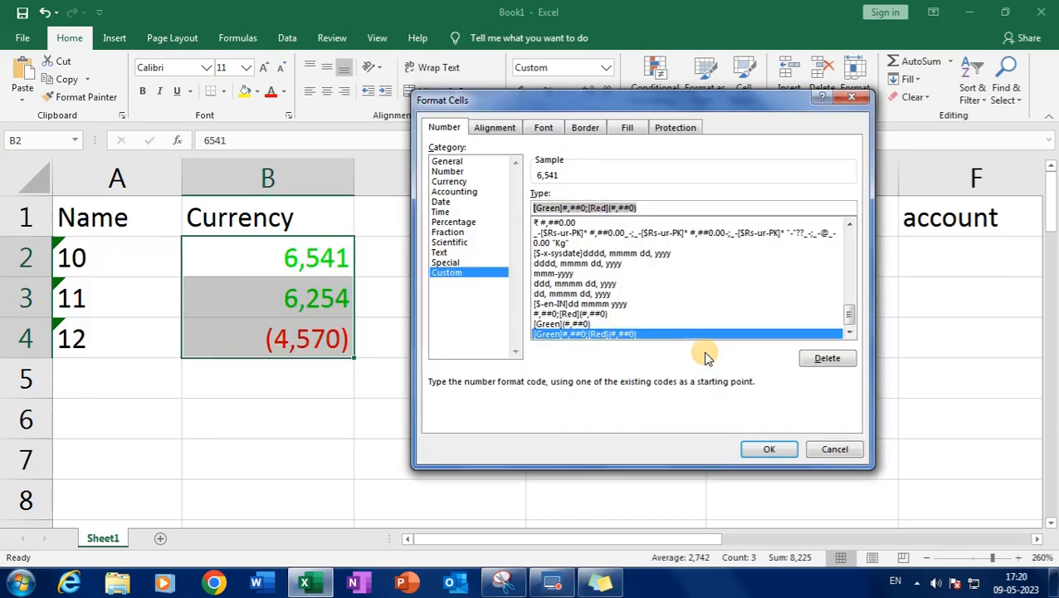
# Cancel Format Cells, select H2 and copy its long date code dddd, mmmm dd, yyyy
pyautogui.click(834, 450)
pyautogui.click(156, 265)
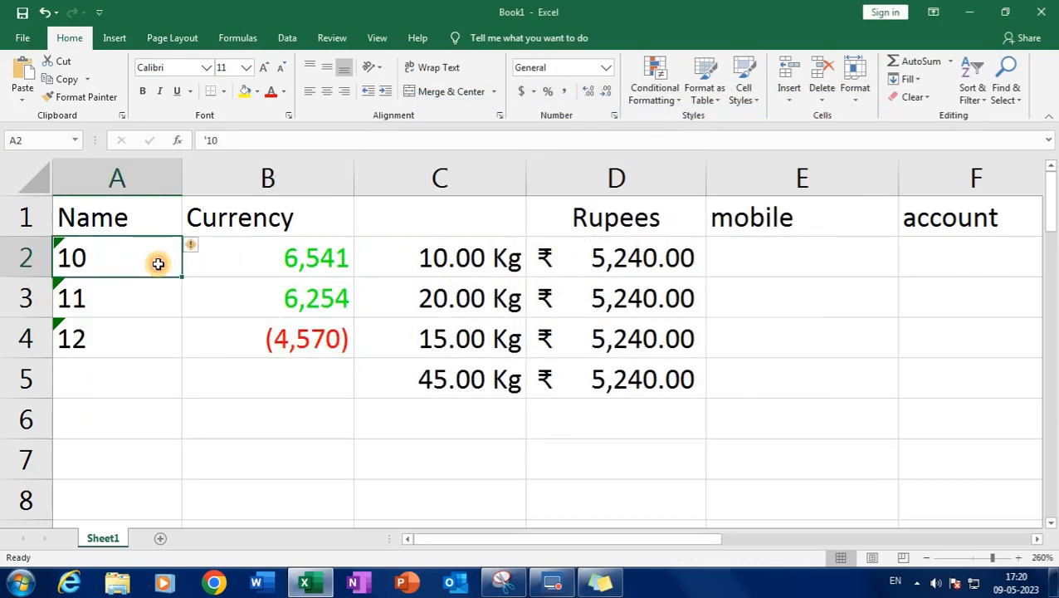
pyautogui.moveTo(504, 539); pyautogui.dragTo(818, 535)
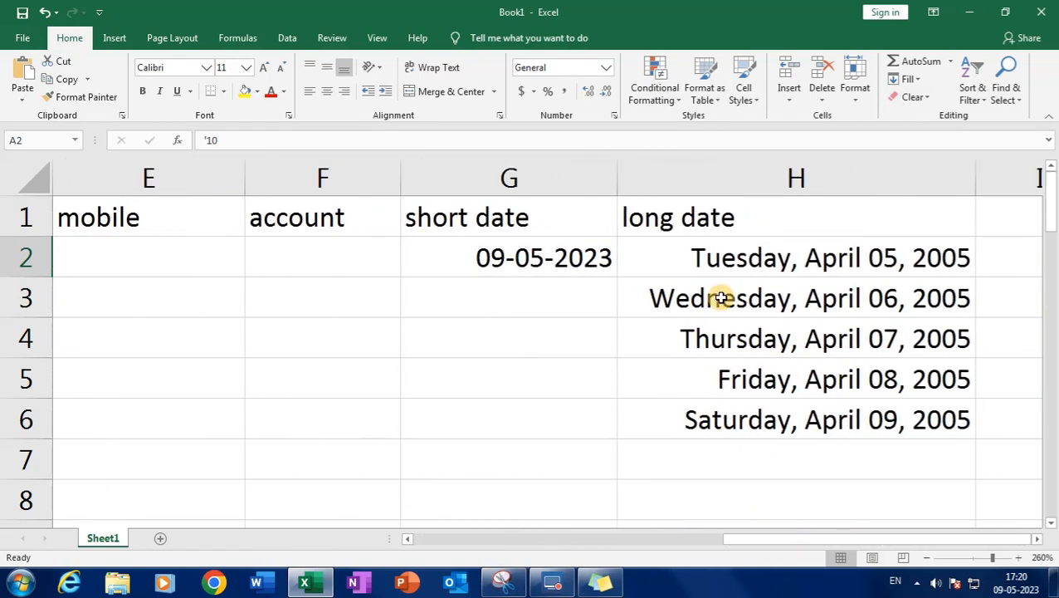
pyautogui.click(734, 267)
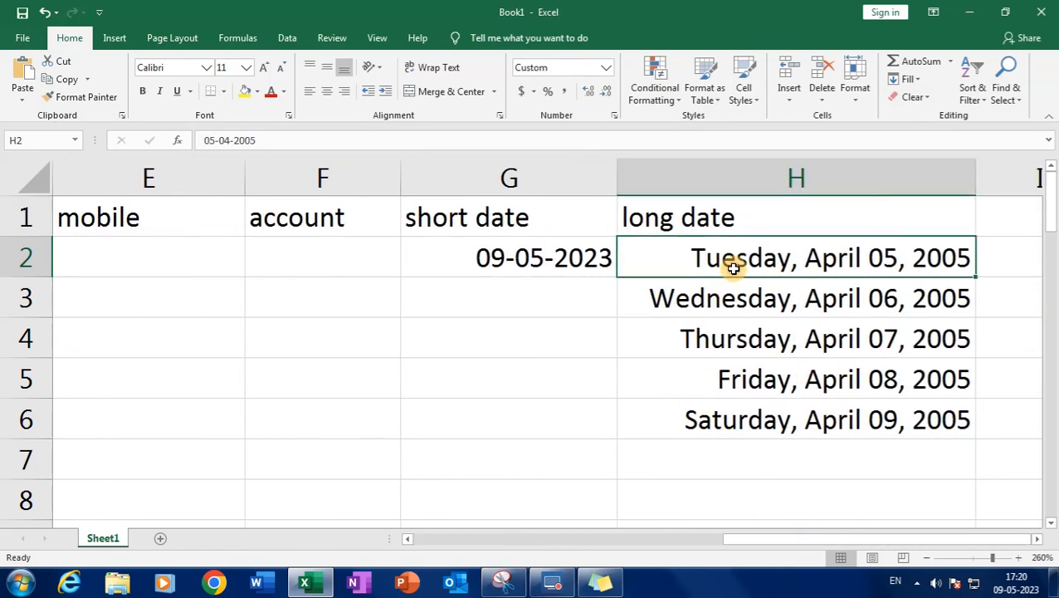
pyautogui.click(613, 118)
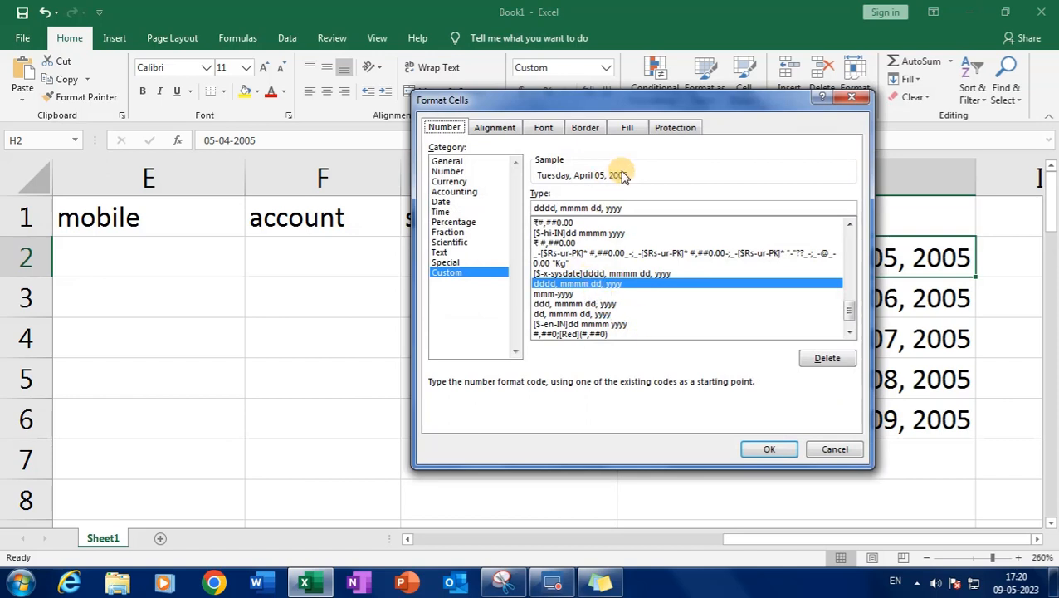
pyautogui.moveTo(628, 208); pyautogui.dragTo(508, 208)
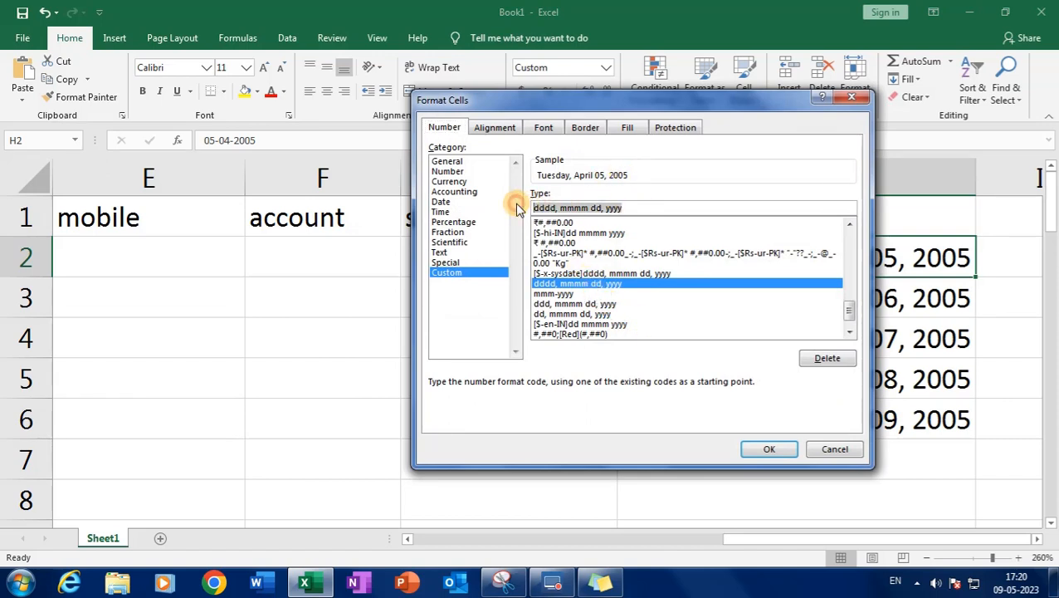
pyautogui.rightClick(573, 209)
pyautogui.click(601, 239)
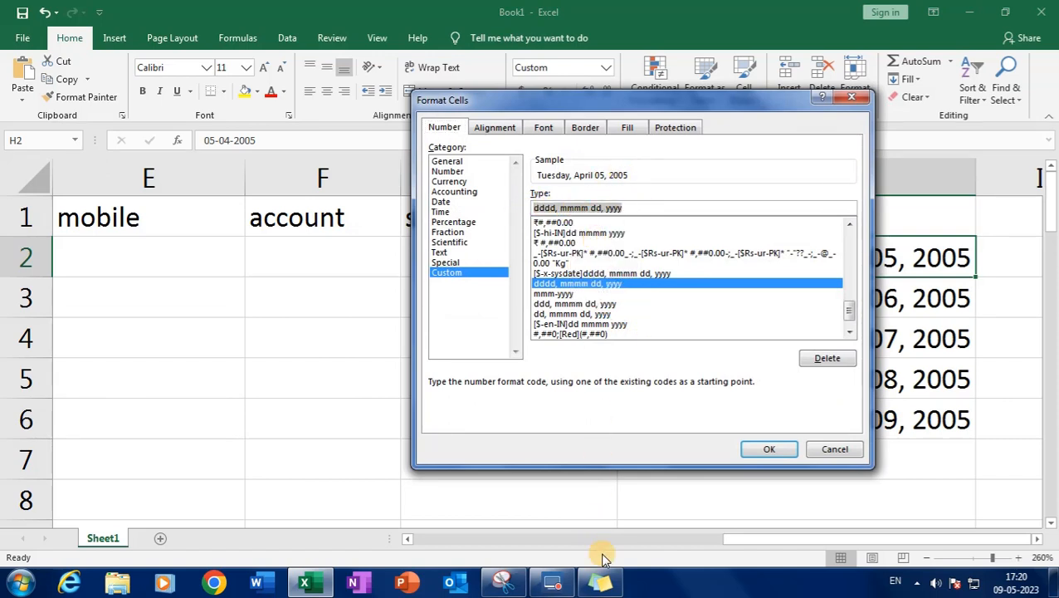
# Paste the copied long date code over the sticky note's first line
pyautogui.click(600, 581)
pyautogui.moveTo(581, 312); pyautogui.dragTo(83, 317)
pyautogui.rightClick(190, 270)
pyautogui.click(229, 309)
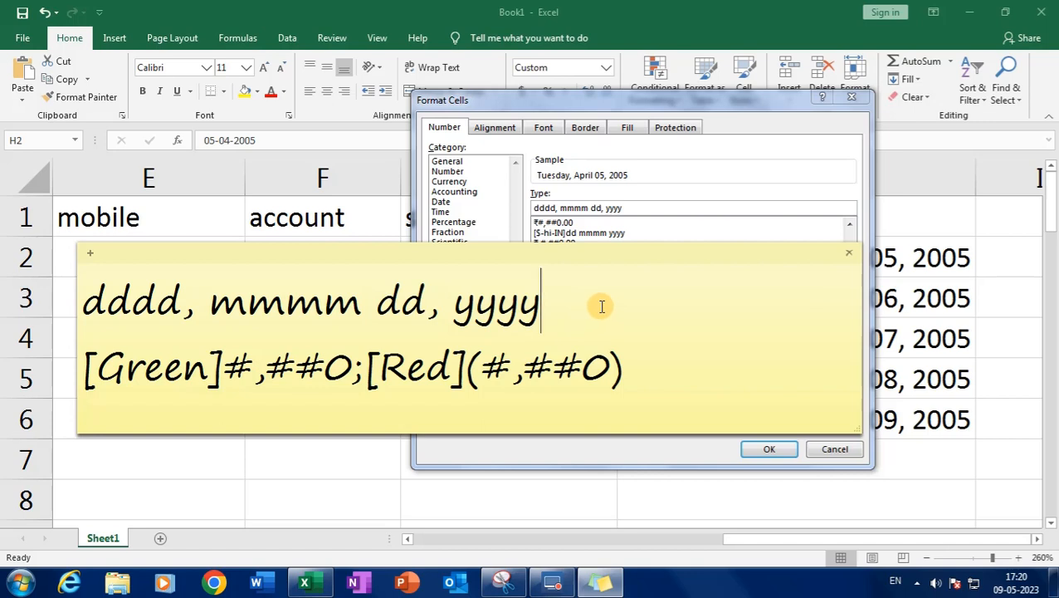
# Make the note taller and add 0.00 "Kg" as a third line below the currency code
pyautogui.moveTo(542, 243); pyautogui.dragTo(532, 151)
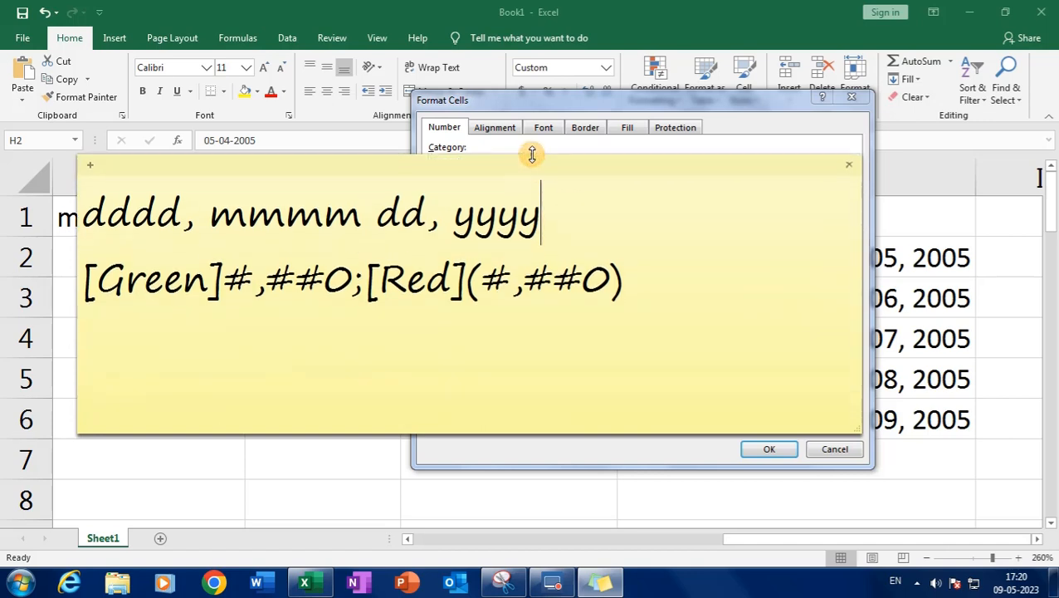
pyautogui.click(647, 276)
pyautogui.press('Return')
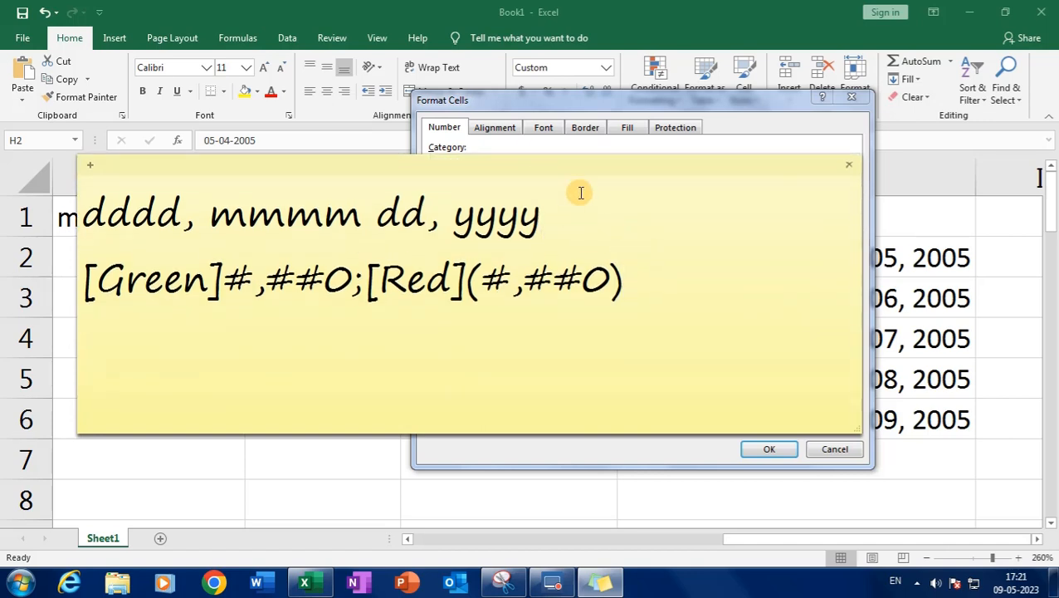
pyautogui.write('0.00 ')
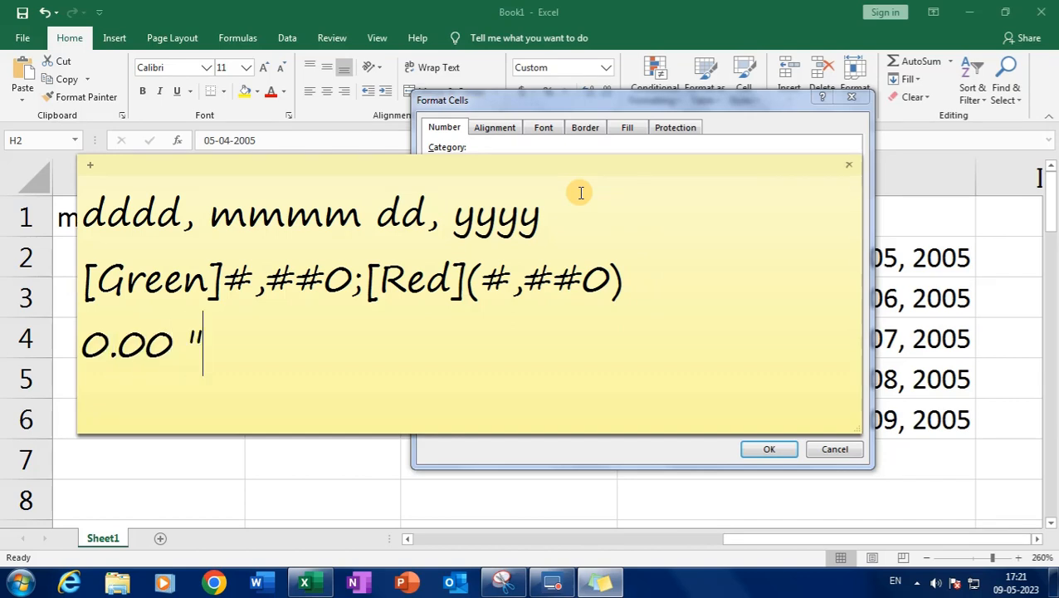
pyautogui.write('"Kg')
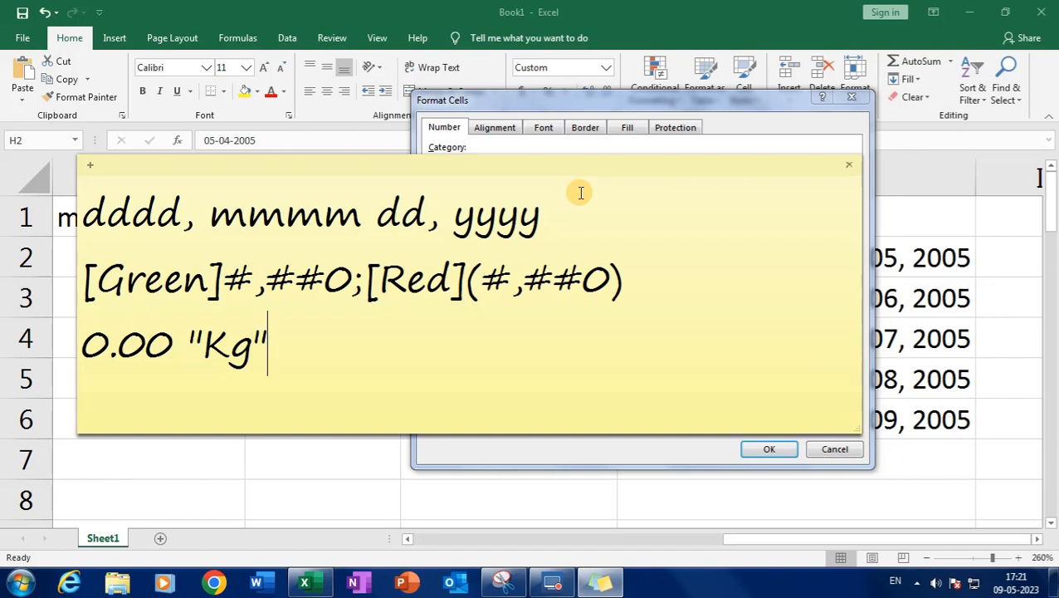
pyautogui.click(206, 345)
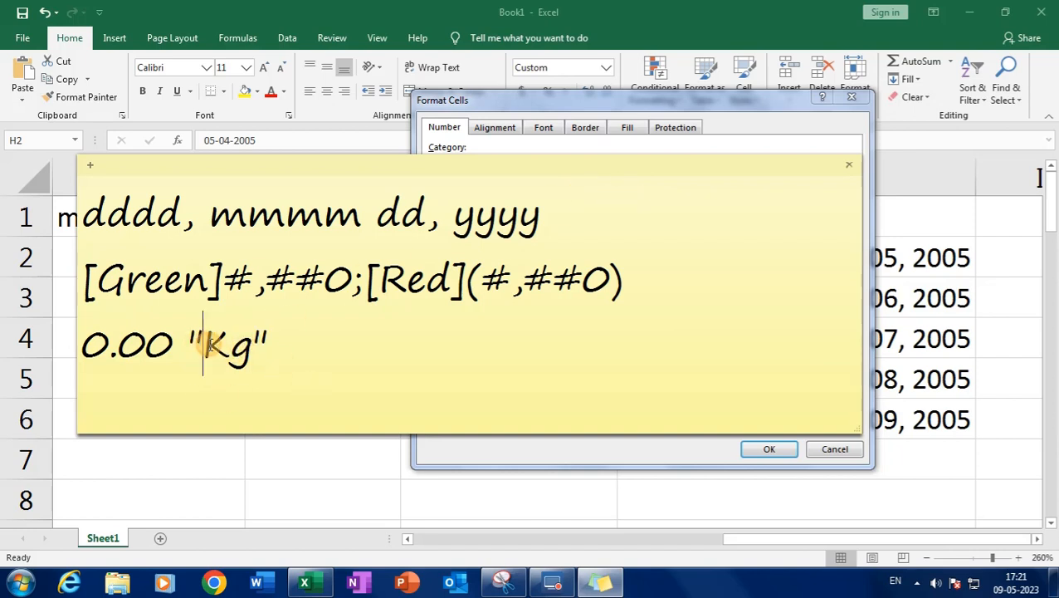
pyautogui.doubleClick(211, 344)
pyautogui.click(304, 344)
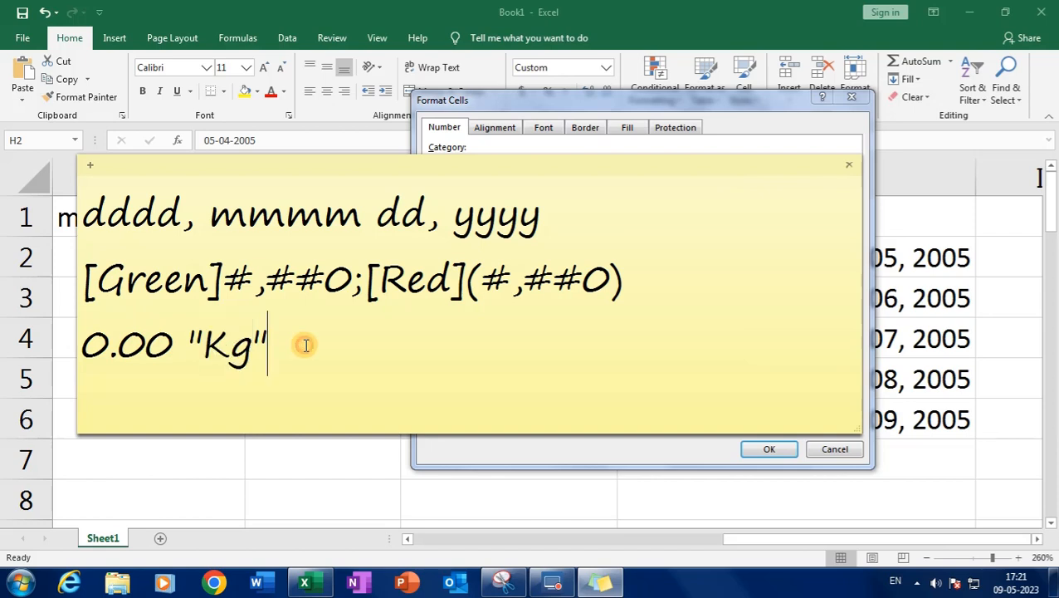